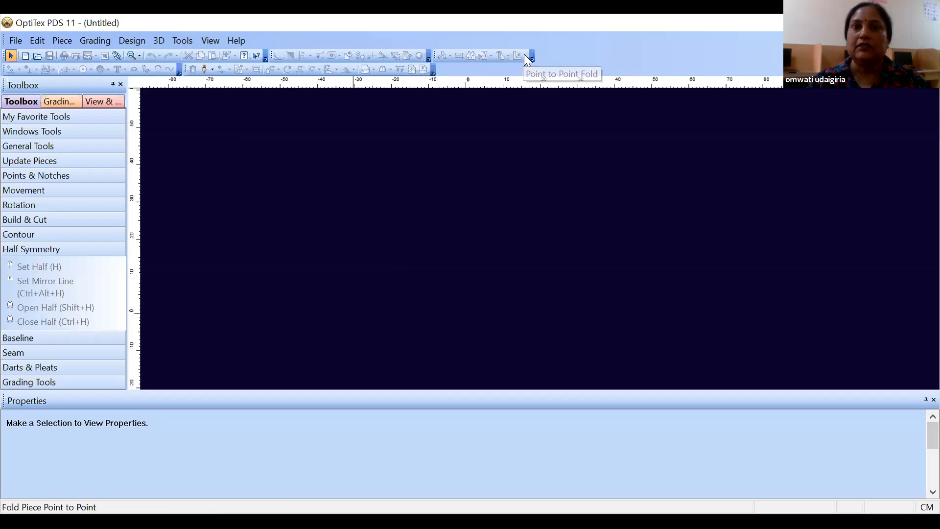
# Create a rectangular piece named Piece with length 20 and width 20.
pyautogui.click(60, 40)
pyautogui.moveTo(108, 93)
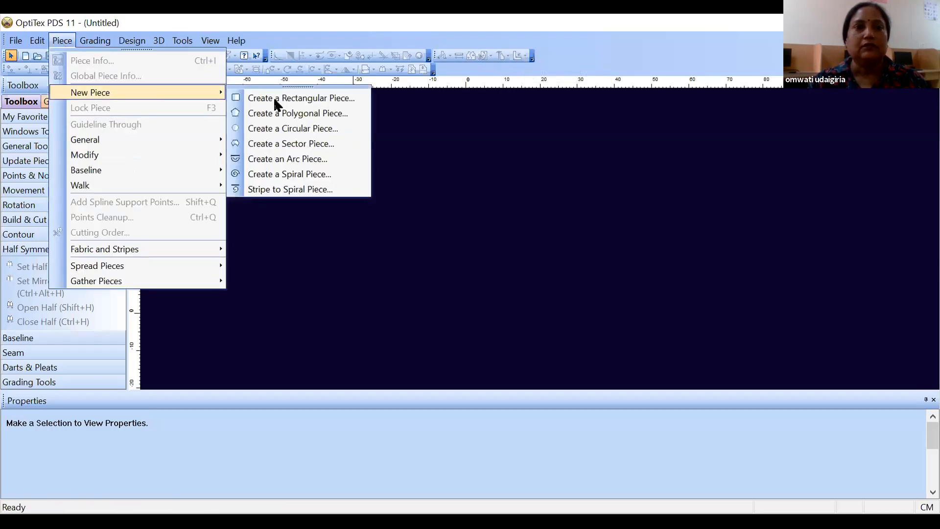
pyautogui.click(289, 99)
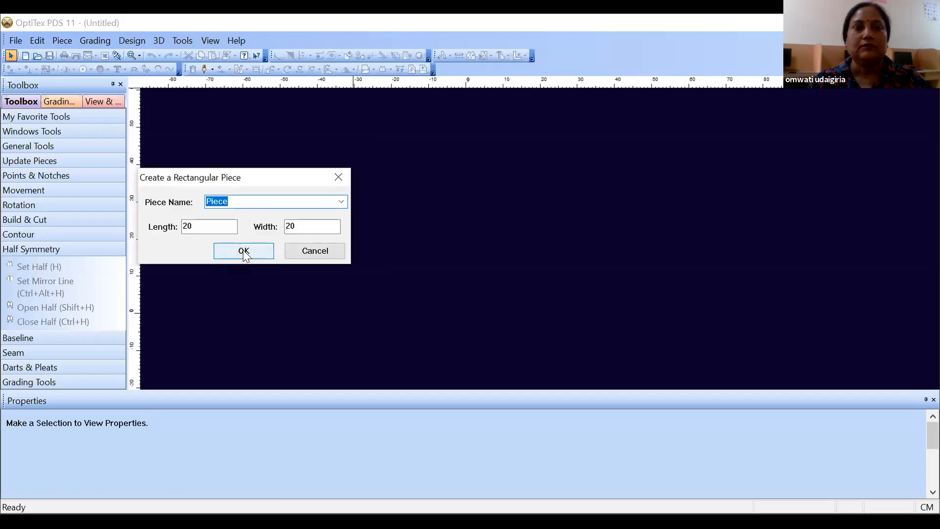
pyautogui.click(242, 252)
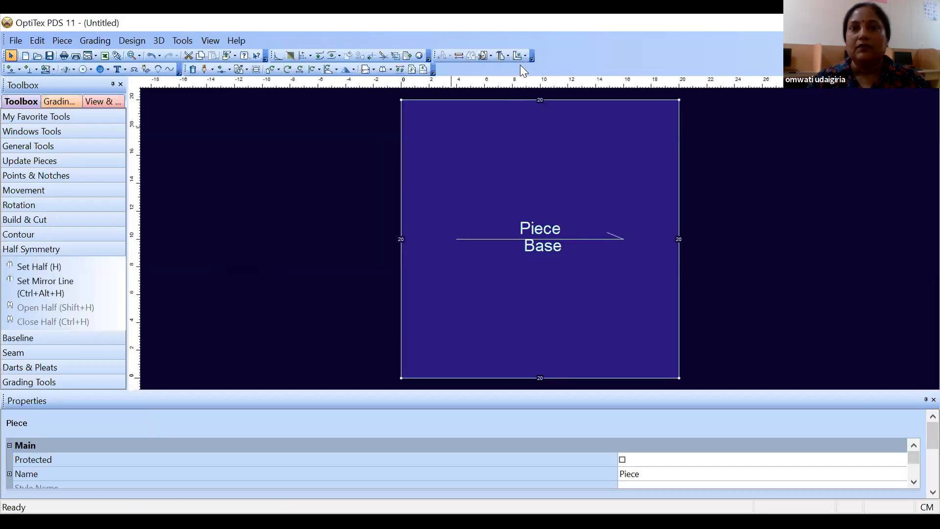
pyautogui.click(525, 56)
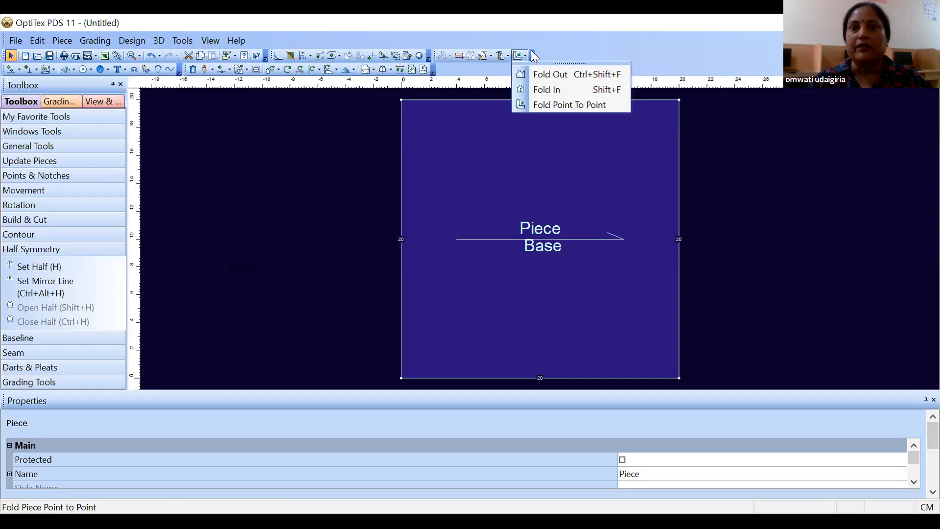
pyautogui.click(531, 55)
pyautogui.moveTo(532, 73)
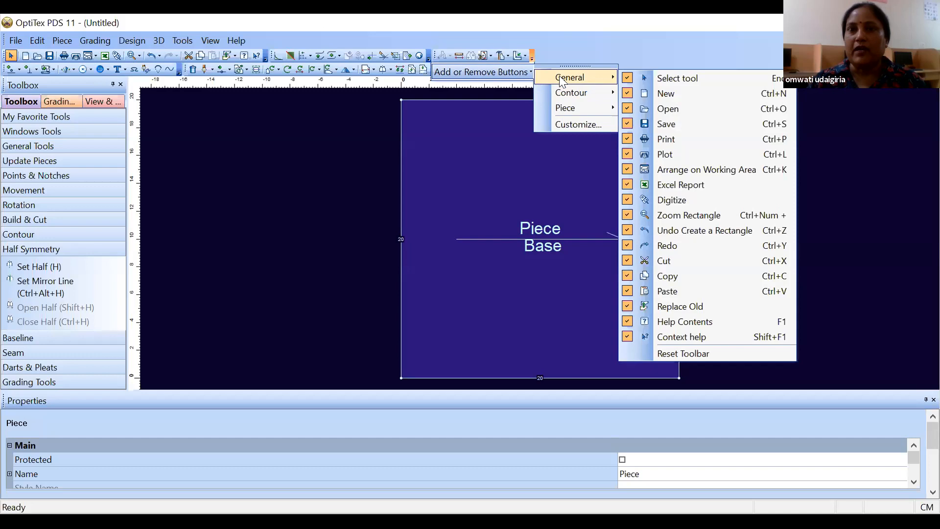
pyautogui.moveTo(542, 107)
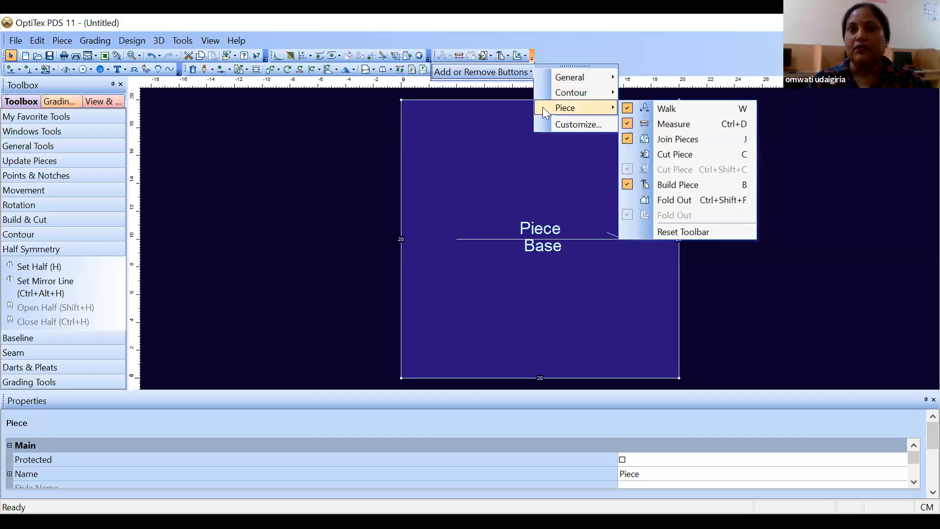
pyautogui.click(360, 145)
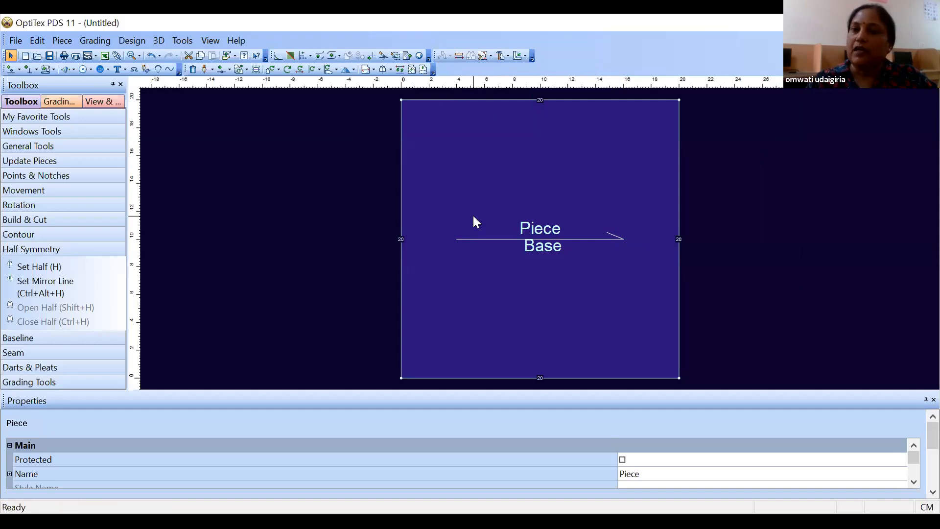
pyautogui.click(118, 69)
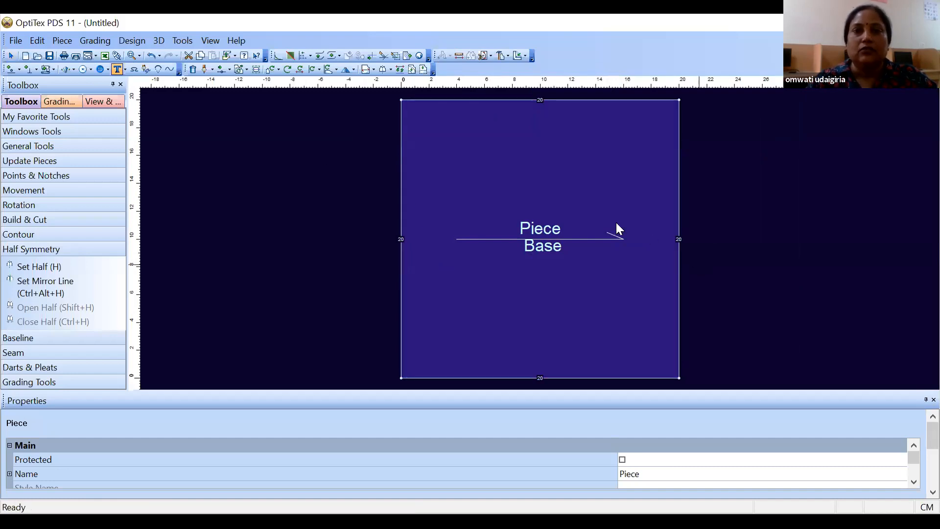
# Create a polygonal piece named Piece2 with 5 points, radius 20 and angle 0.
pyautogui.click(61, 42)
pyautogui.moveTo(95, 93)
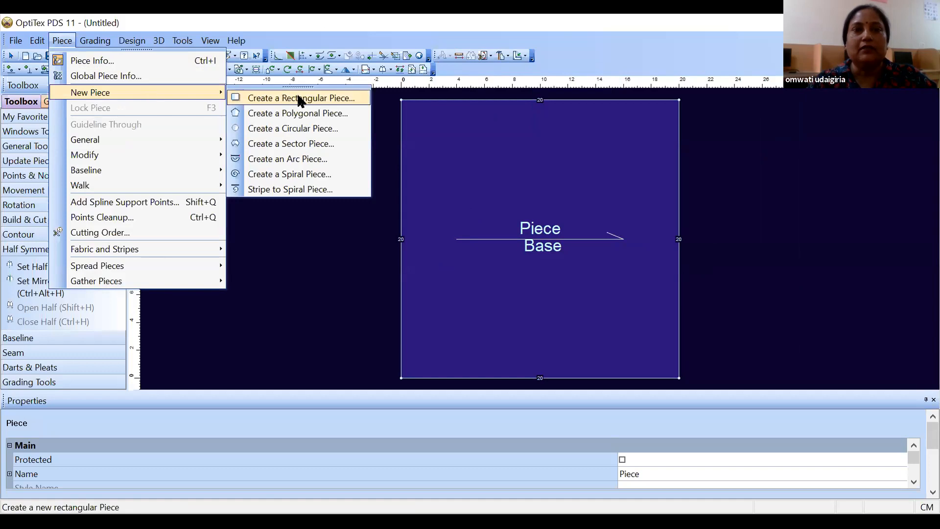
pyautogui.click(312, 115)
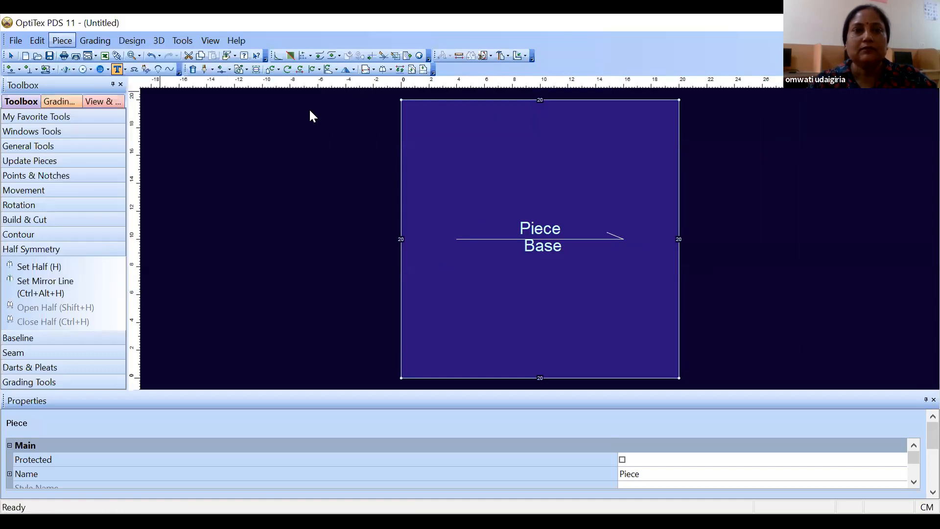
pyautogui.click(270, 230)
pyautogui.press('BackSpace')
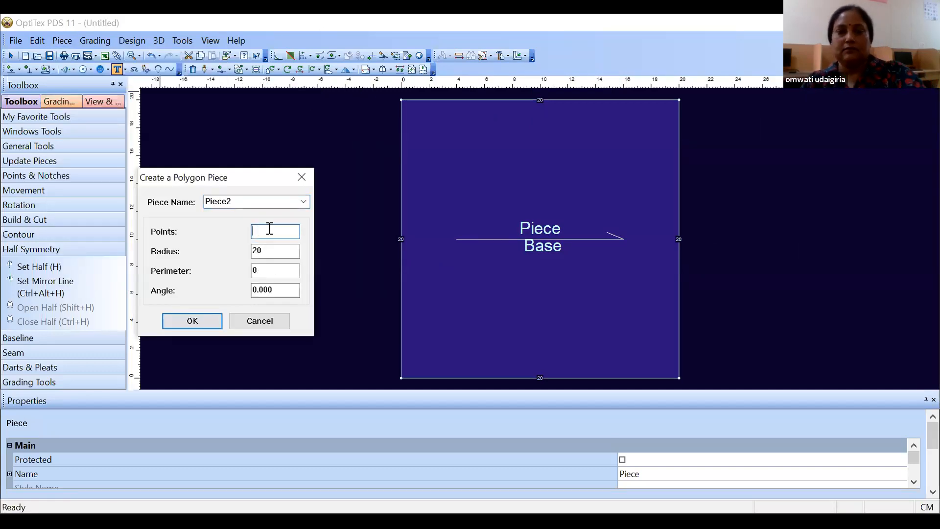
pyautogui.write('5')
pyautogui.click(201, 323)
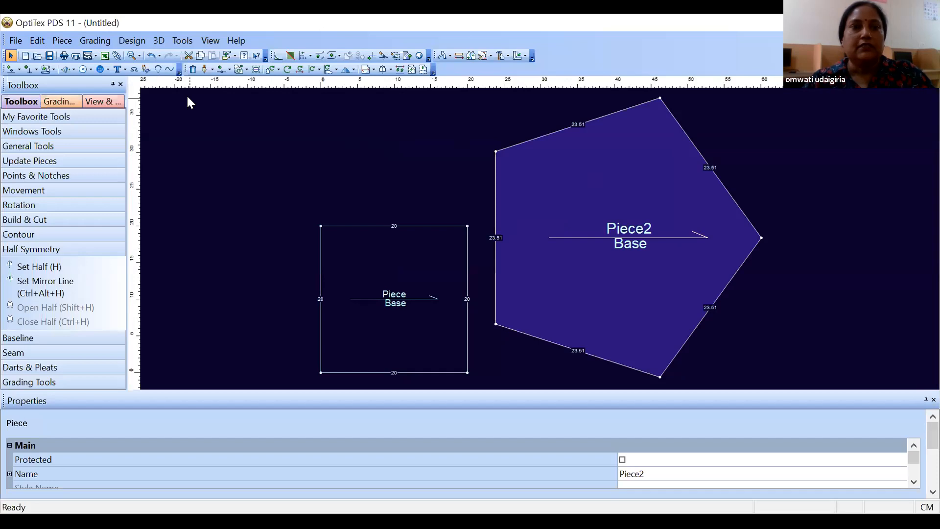
# Reshape Piece2's upper-right edge with the Wave tool, using 2 waves, 3 internal points, height 0.7 and Contour Change.
pyautogui.click(170, 69)
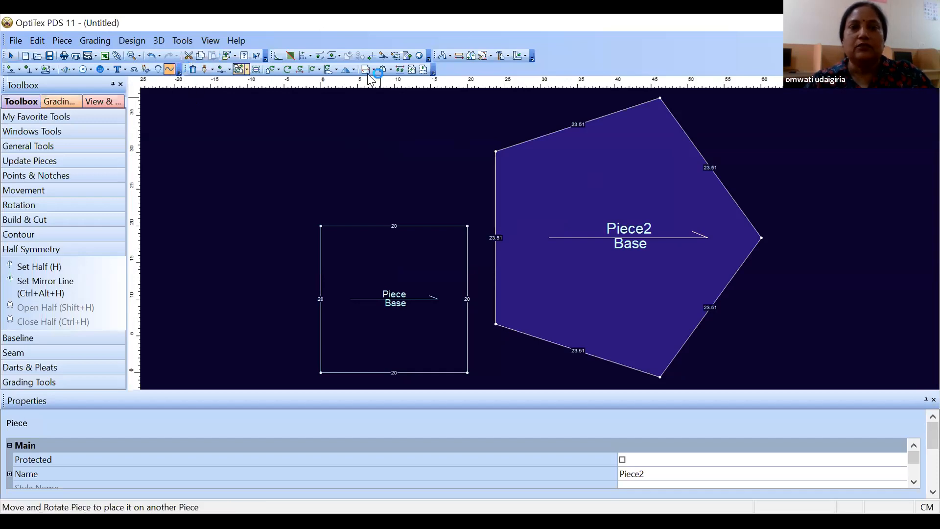
pyautogui.click(659, 98)
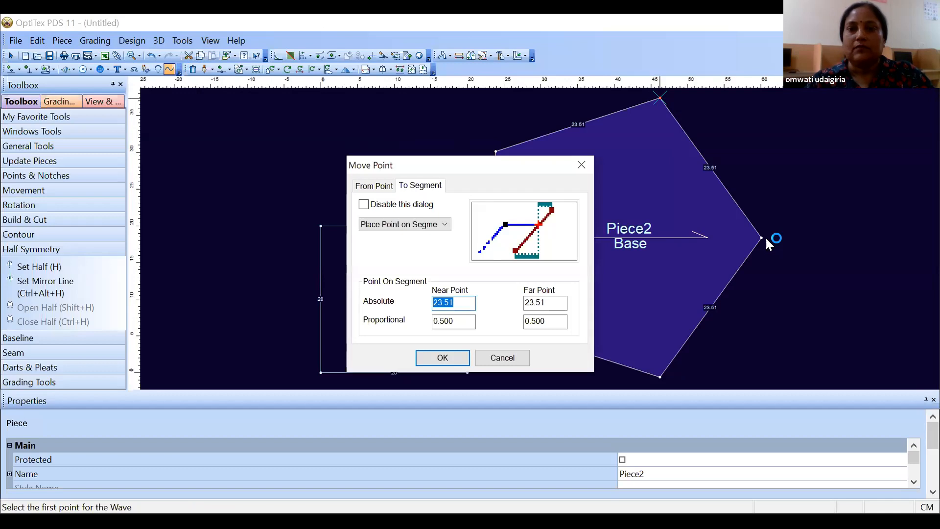
pyautogui.press('Return')
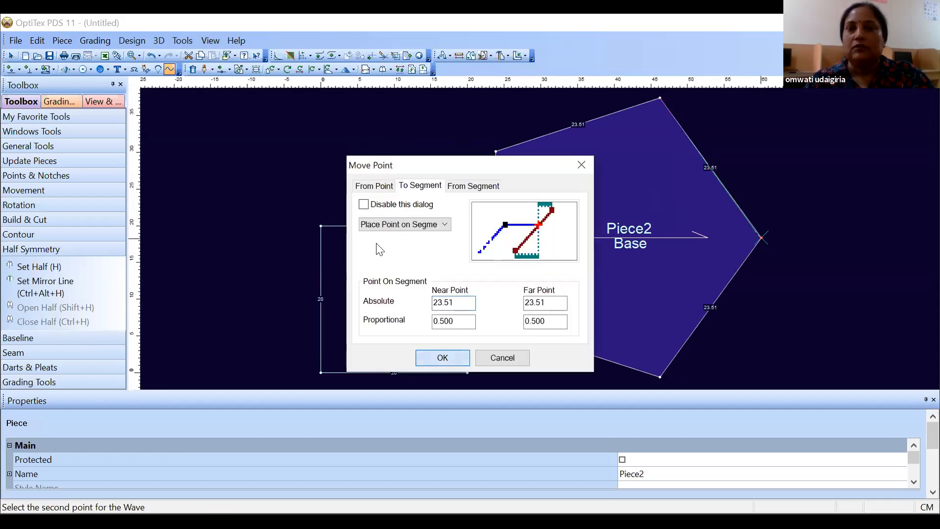
pyautogui.click(454, 353)
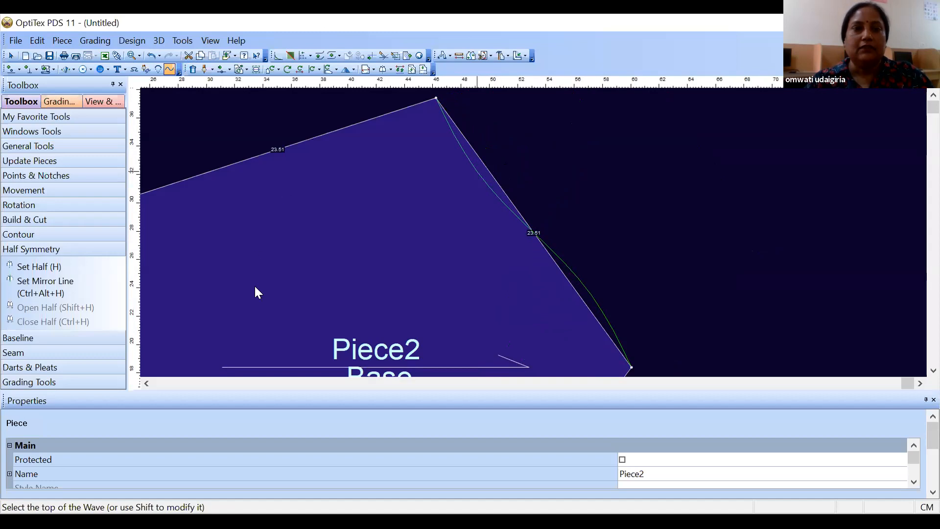
pyautogui.click(178, 335)
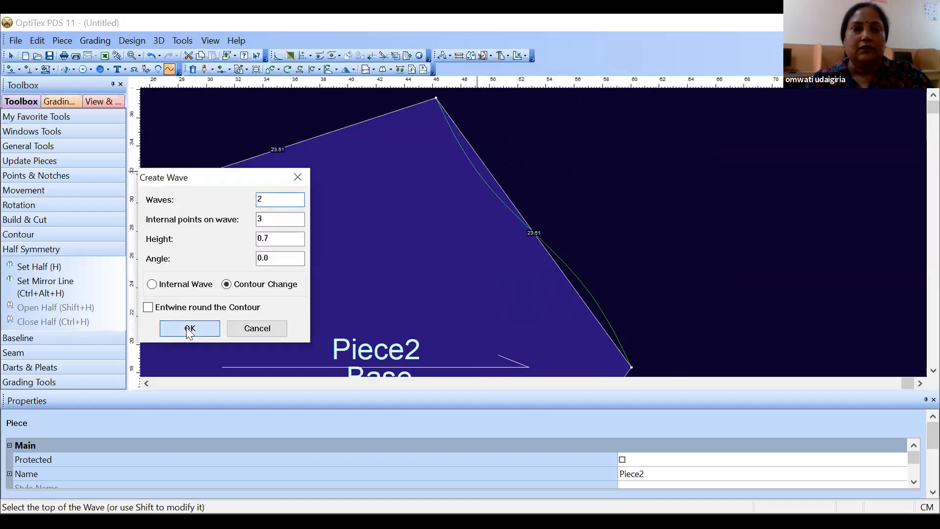
pyautogui.click(187, 326)
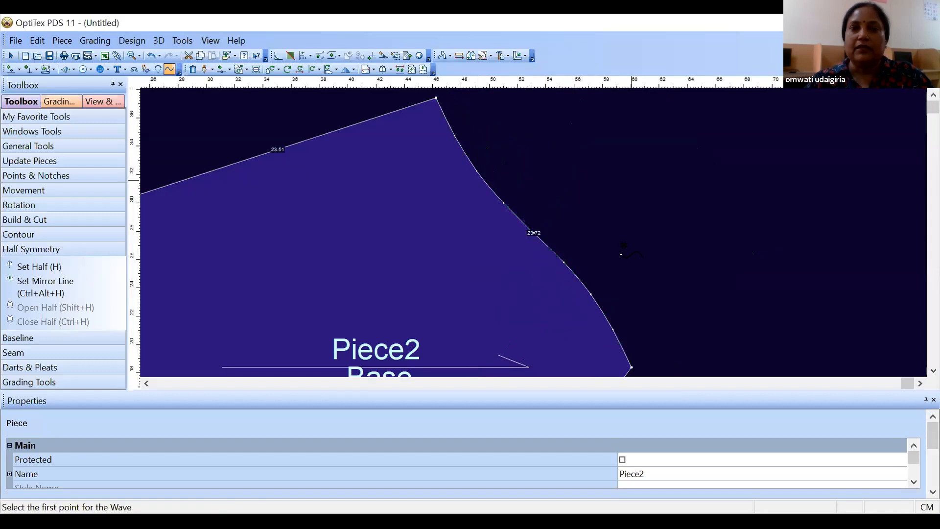
# Reshape Piece2's lower-right edge into a contour-change wave with 2 waves, 3 internal points and height 1.09.
pyautogui.press('Home')
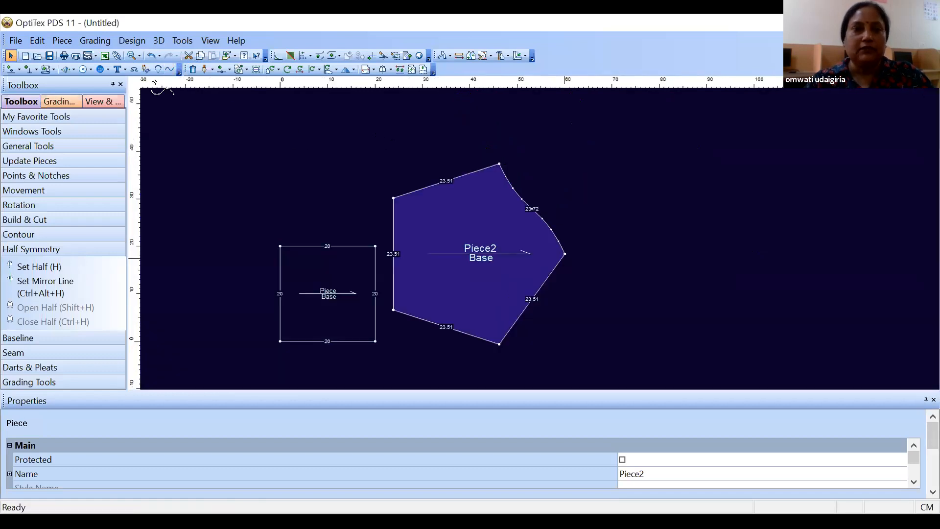
pyautogui.click(563, 253)
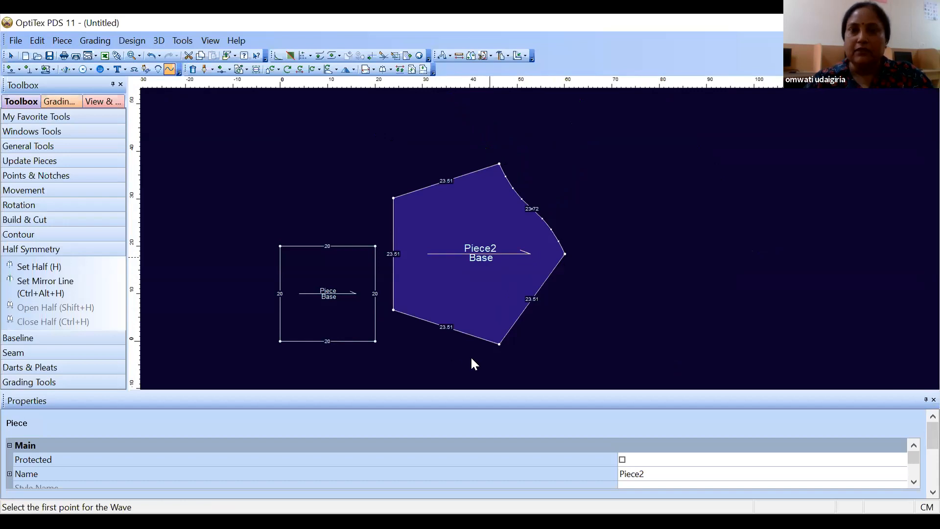
pyautogui.click(483, 342)
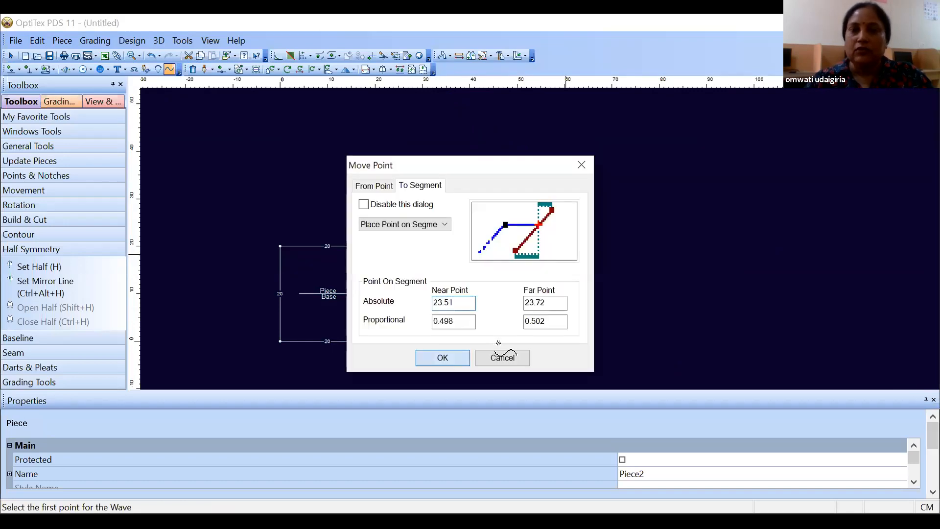
pyautogui.click(498, 349)
pyautogui.click(442, 352)
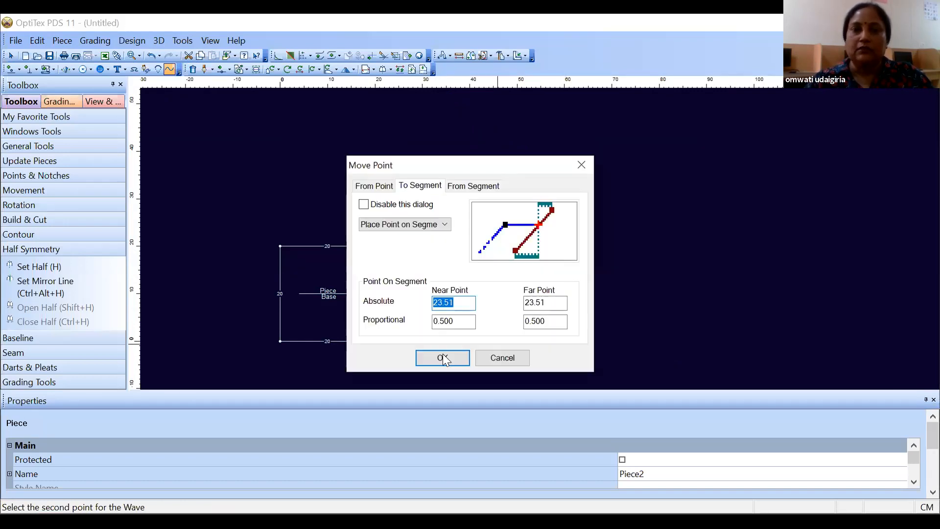
pyautogui.press('Return')
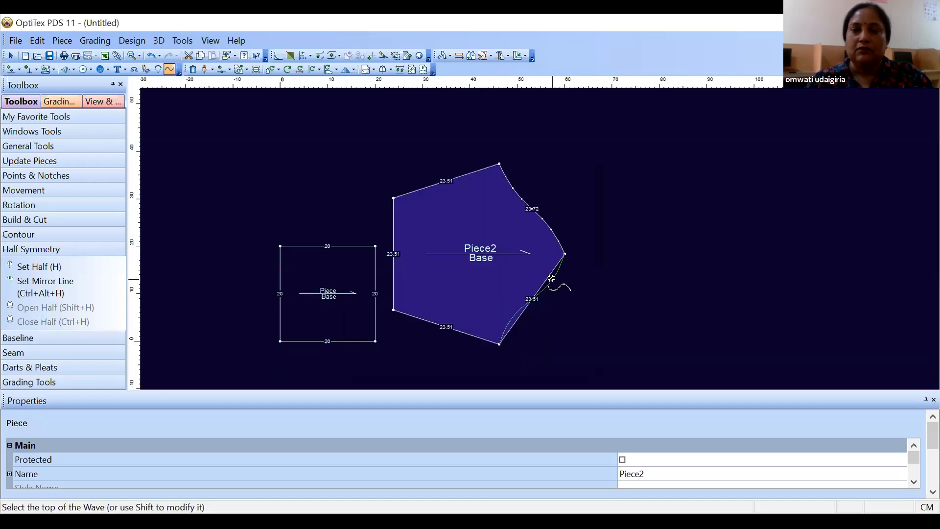
pyautogui.click(551, 278)
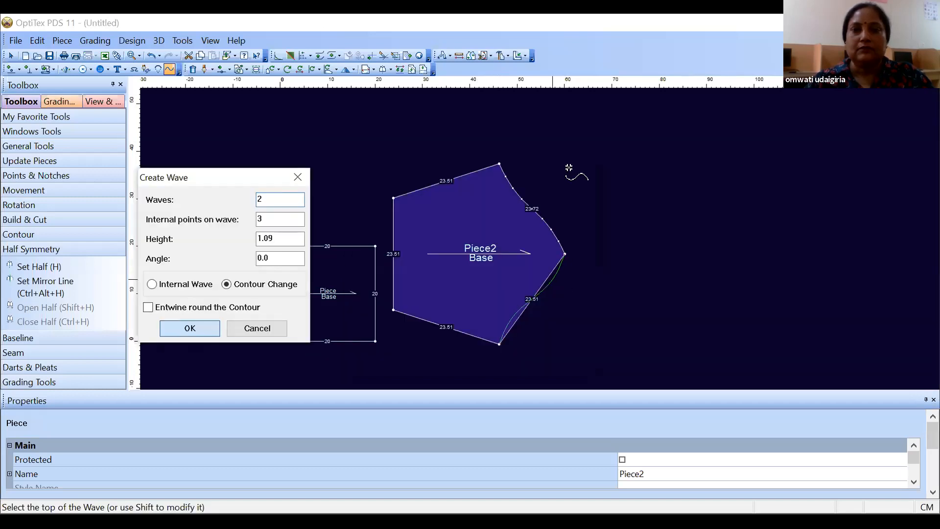
pyautogui.press('Return')
# Move Piece2 and the square up and to the right, leaving the square to the lower left of Piece2.
pyautogui.click(437, 279)
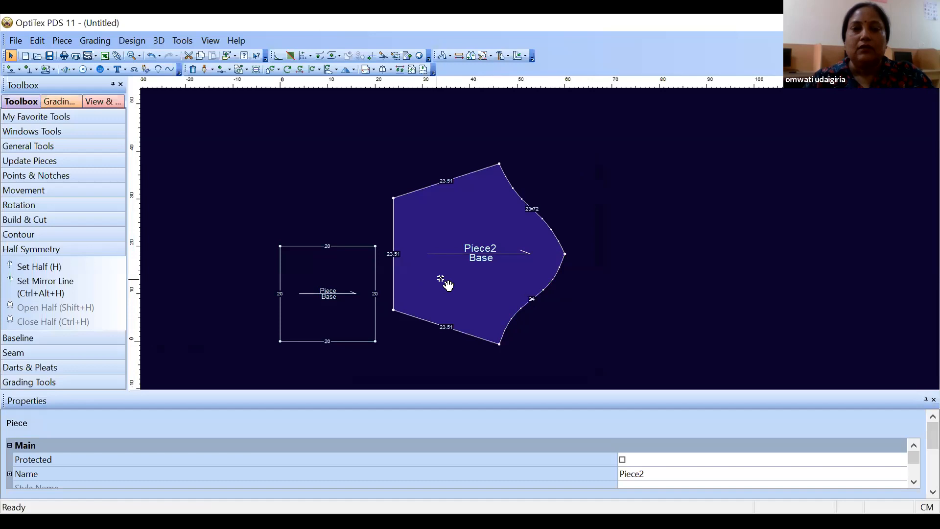
pyautogui.click(370, 262)
pyautogui.click(367, 262)
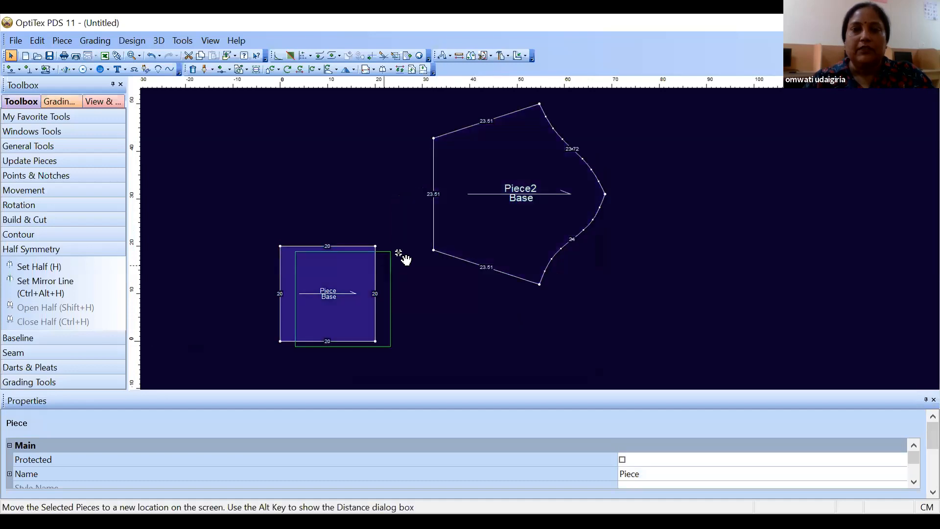
pyautogui.click(463, 237)
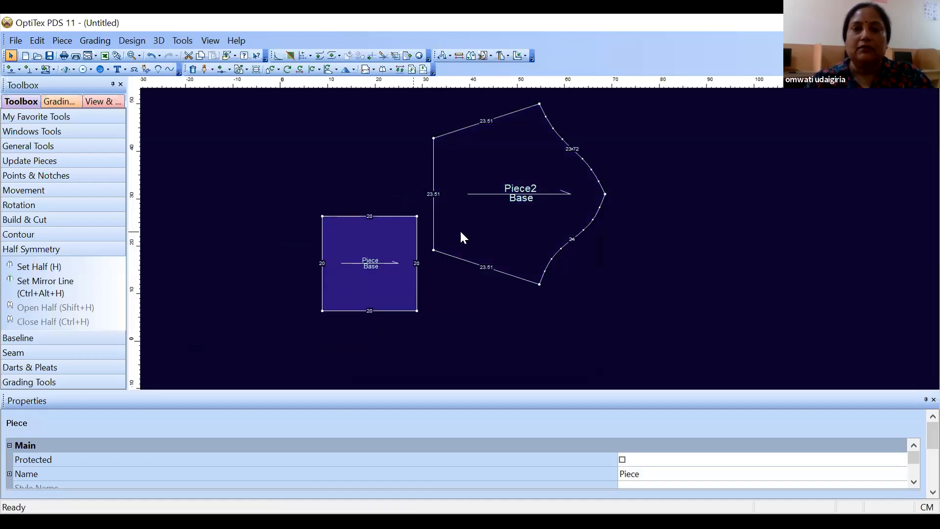
pyautogui.click(521, 235)
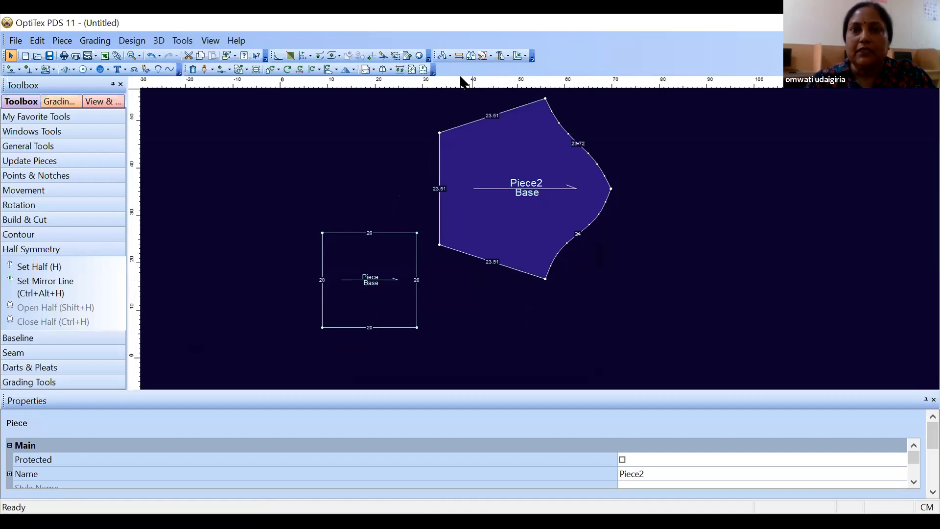
# Walk Piece2 along the square's edges, matching Piece2's lower wave-end corner to the square's upper-right corner.
pyautogui.click(449, 56)
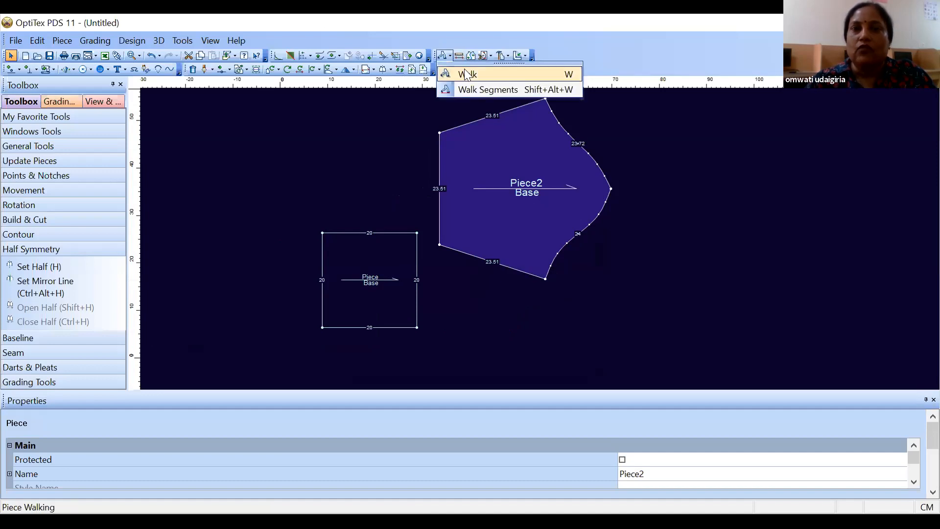
pyautogui.click(467, 74)
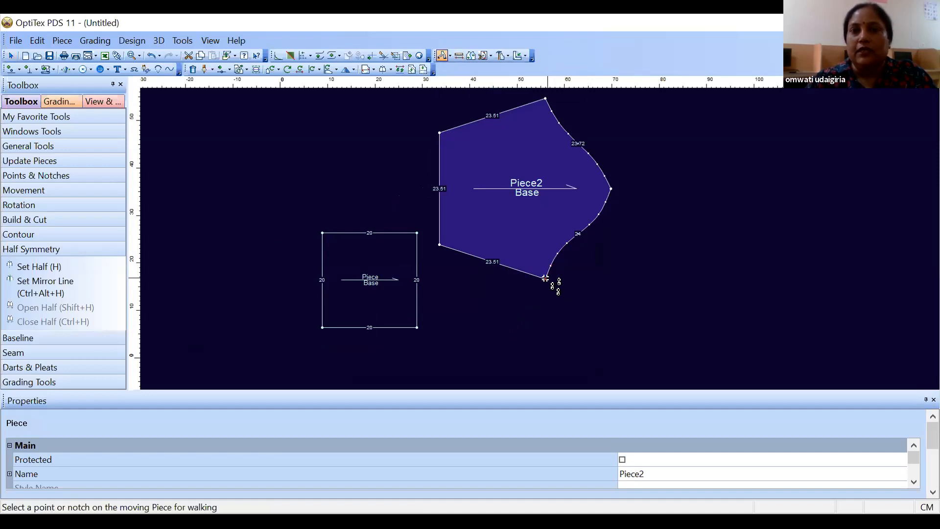
pyautogui.click(545, 278)
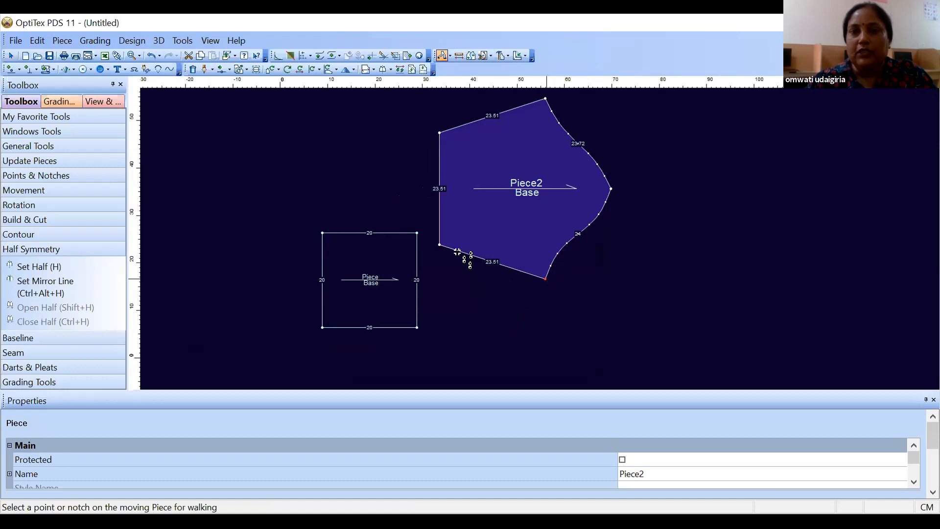
pyautogui.click(416, 232)
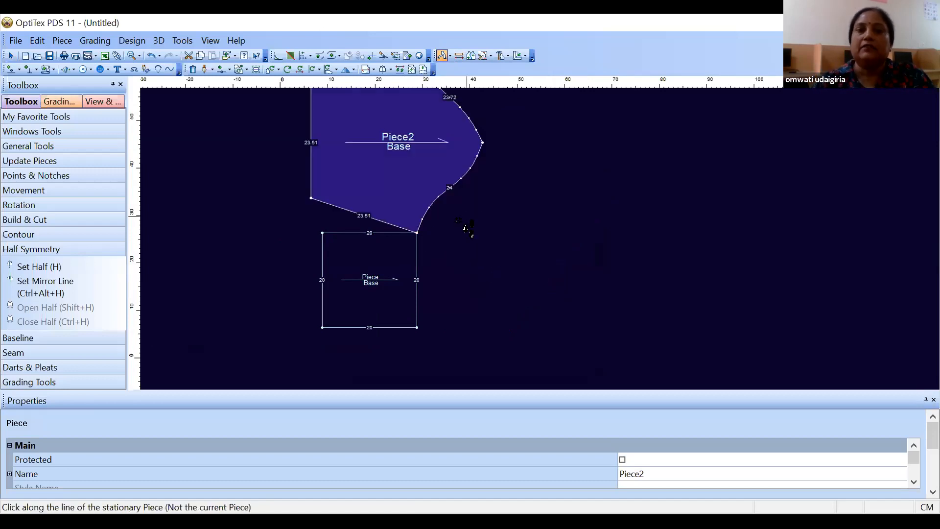
pyautogui.click(416, 282)
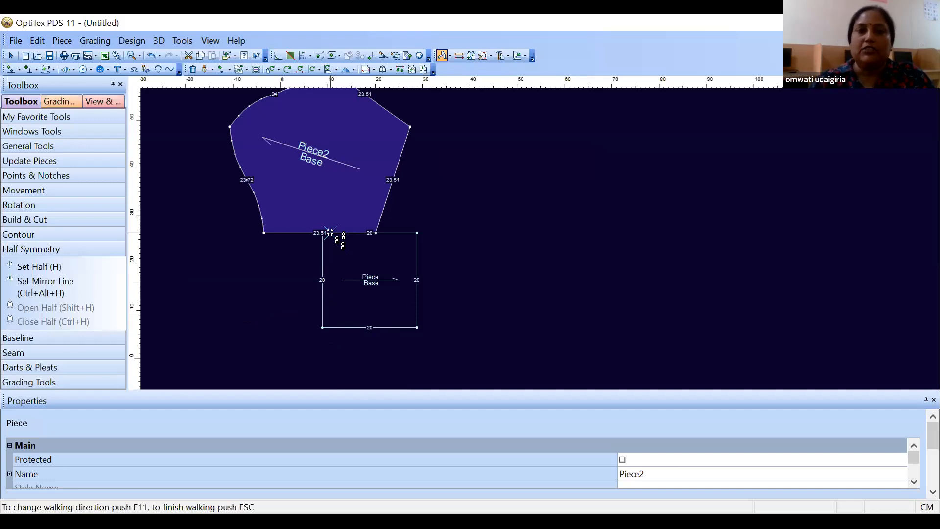
pyautogui.click(394, 232)
pyautogui.click(416, 256)
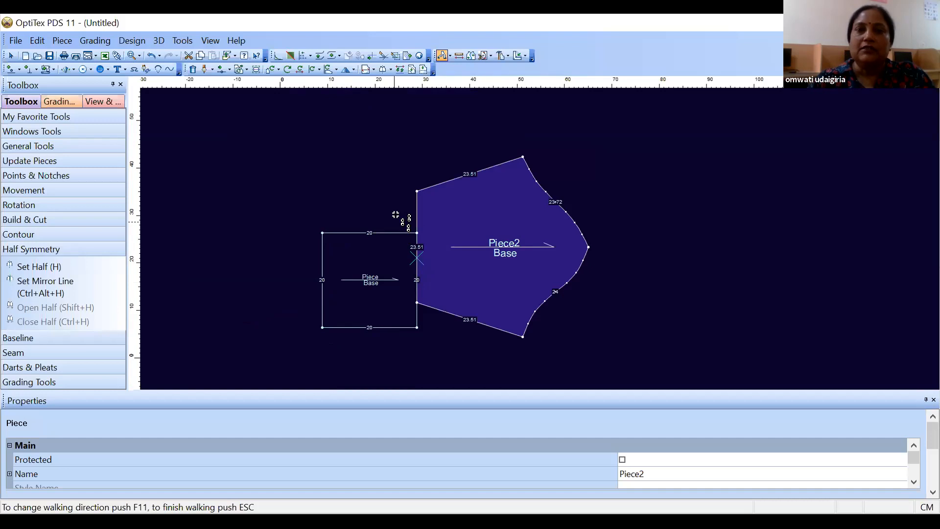
# End the walk and restore Piece2 to its position before walking.
pyautogui.rightClick(303, 167)
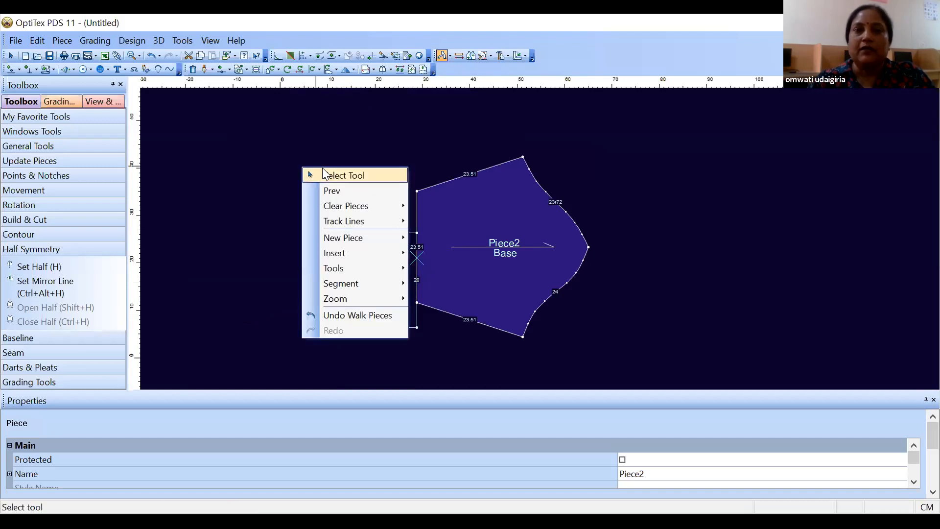
pyautogui.click(326, 175)
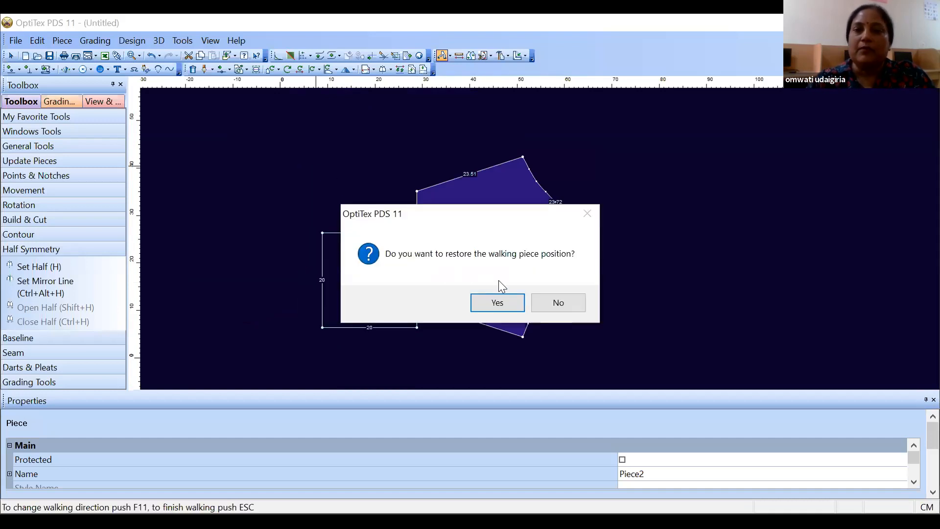
pyautogui.click(506, 300)
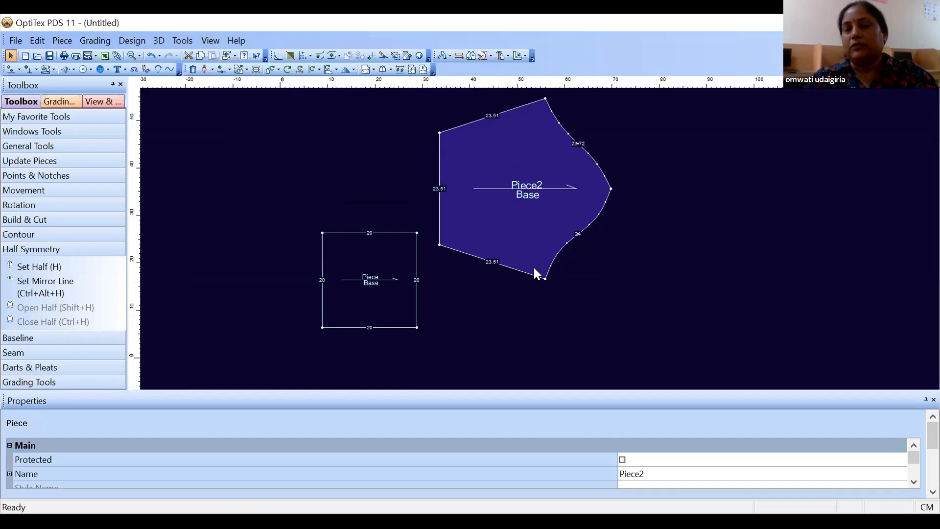
# Restart Walk with Piece2's upper-left corner matched to the square's upper-right corner.
pyautogui.click(449, 57)
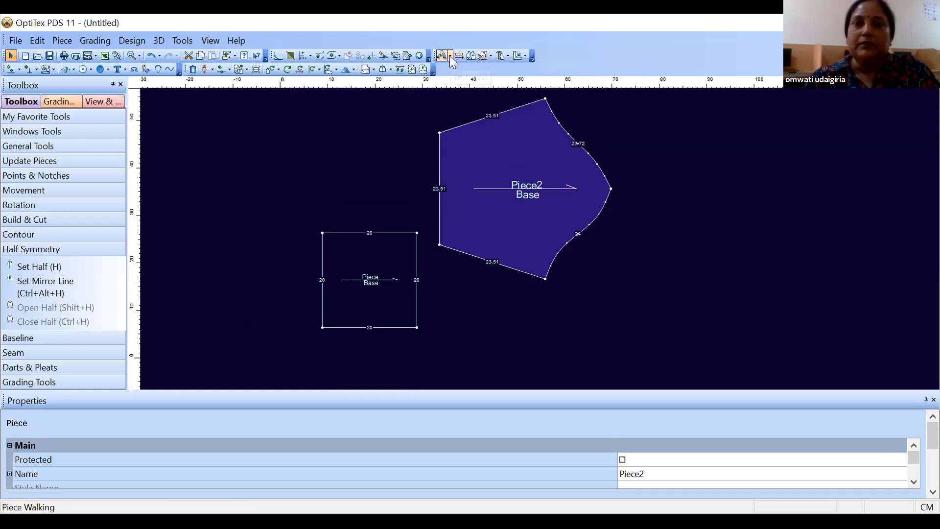
pyautogui.click(450, 56)
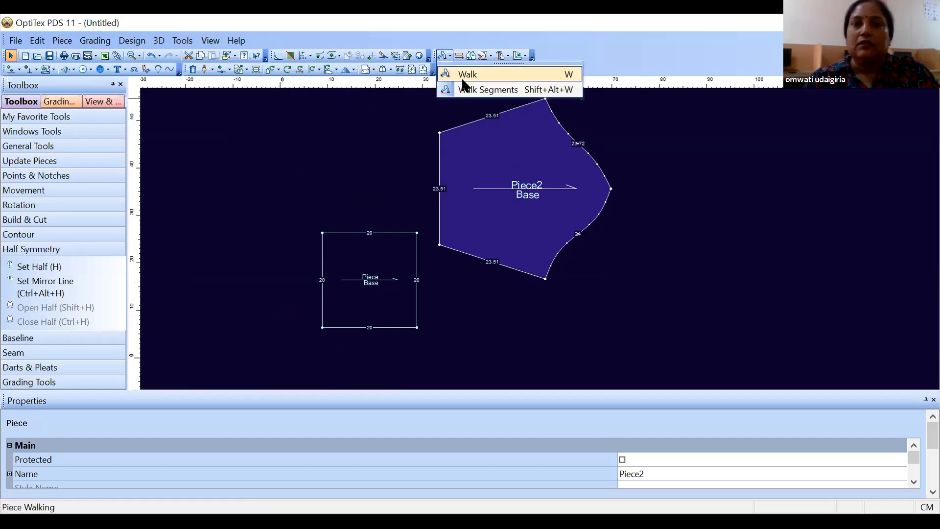
pyautogui.click(469, 80)
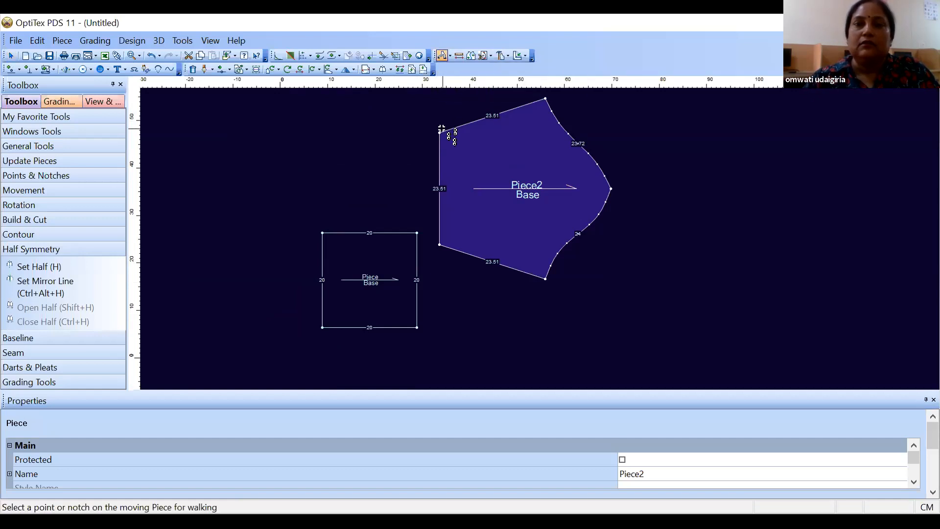
pyautogui.click(439, 133)
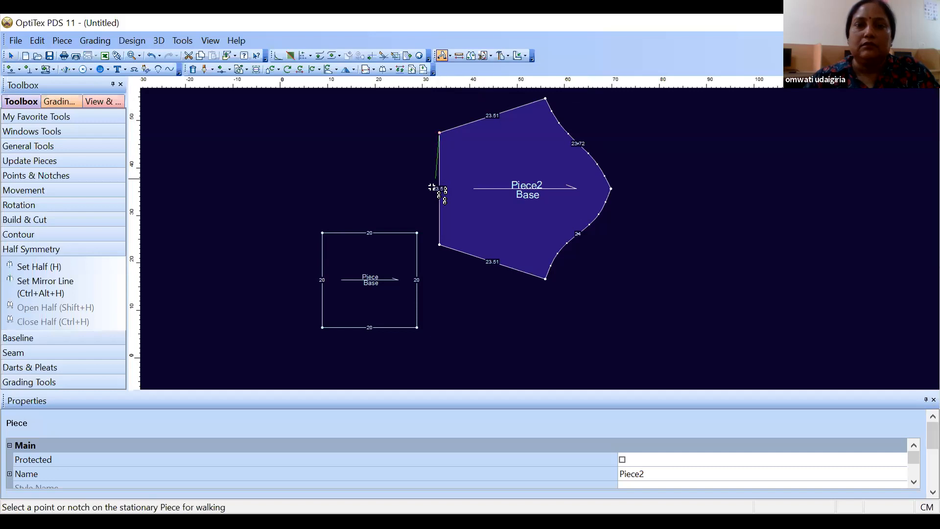
pyautogui.click(415, 230)
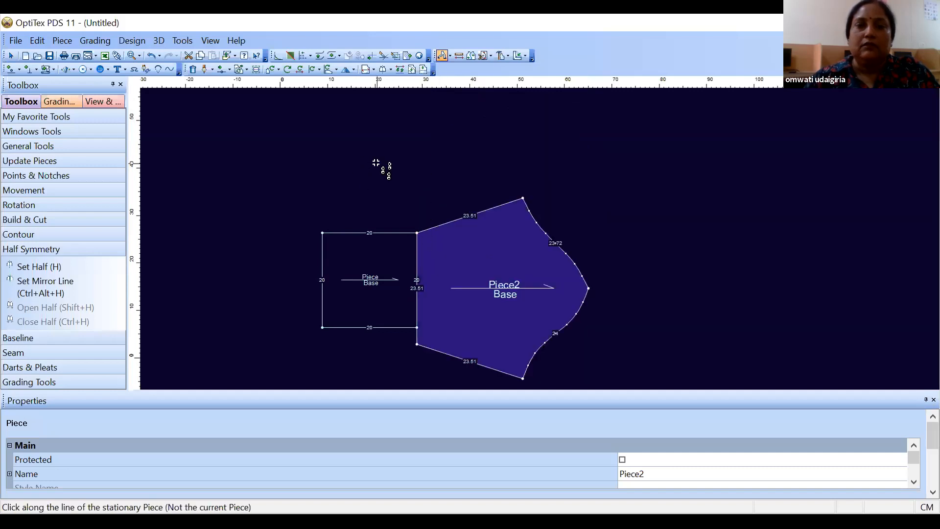
# Switch the walking direction and walk Piece2 around the square until its waved edge meets the square's left edge.
pyautogui.click(64, 40)
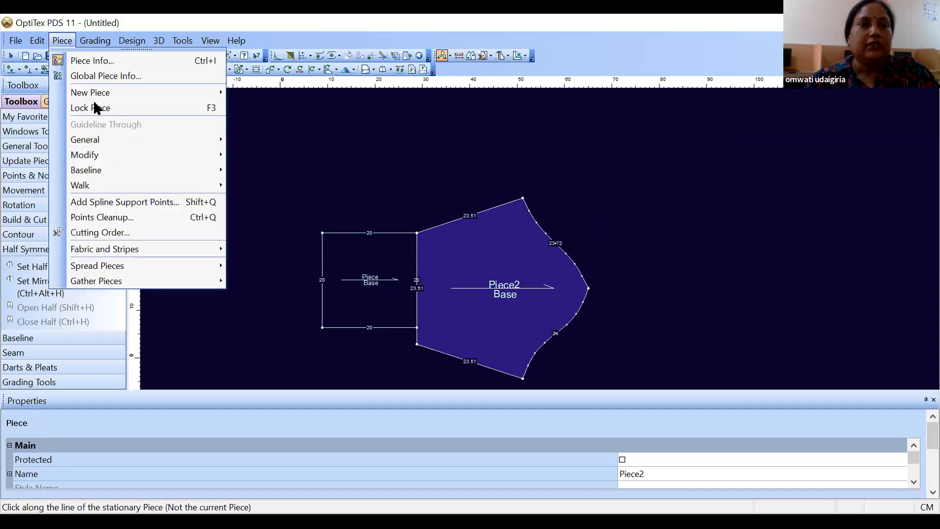
pyautogui.moveTo(111, 184)
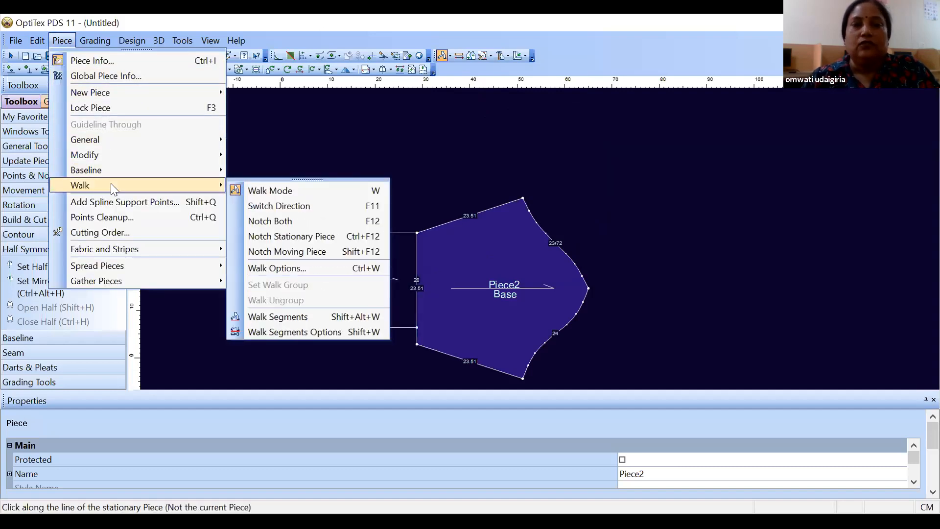
pyautogui.click(262, 202)
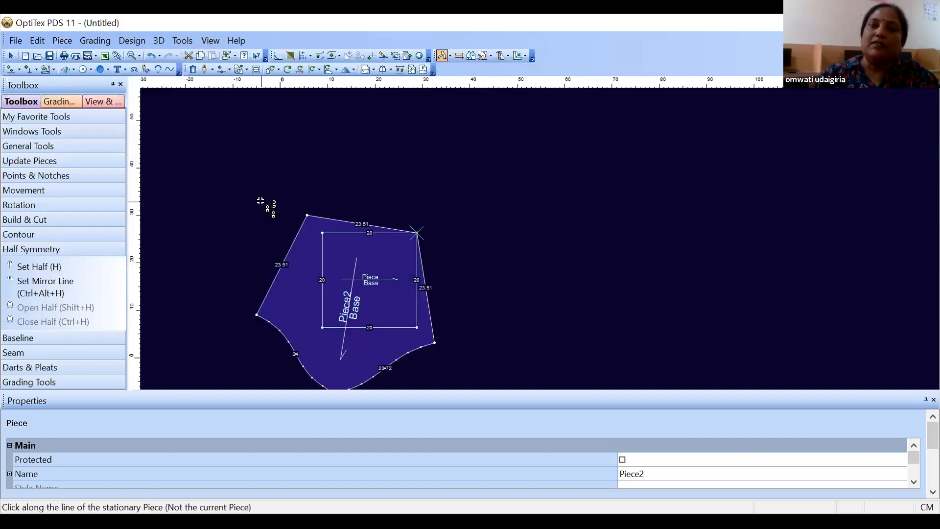
pyautogui.click(416, 269)
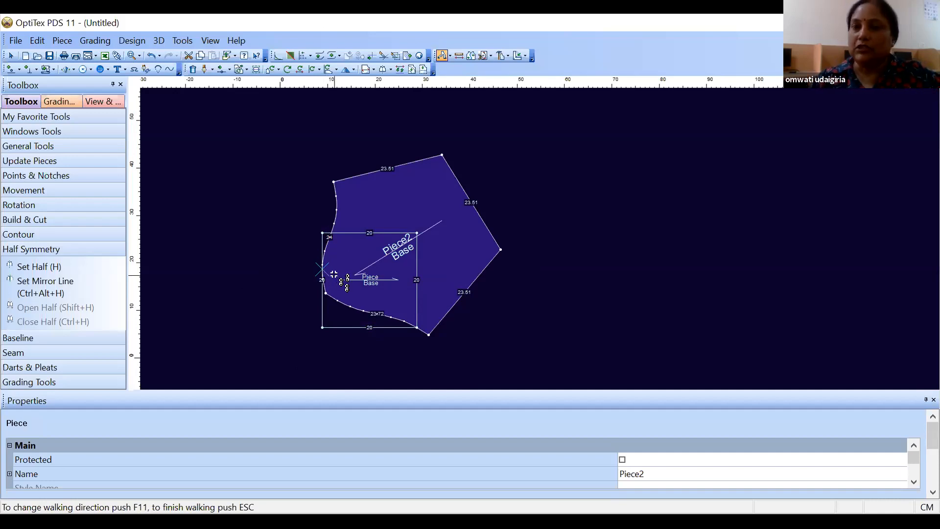
# Add a notch to both pieces at the current contact point, and end the walk restoring Piece2's original position.
pyautogui.click(64, 41)
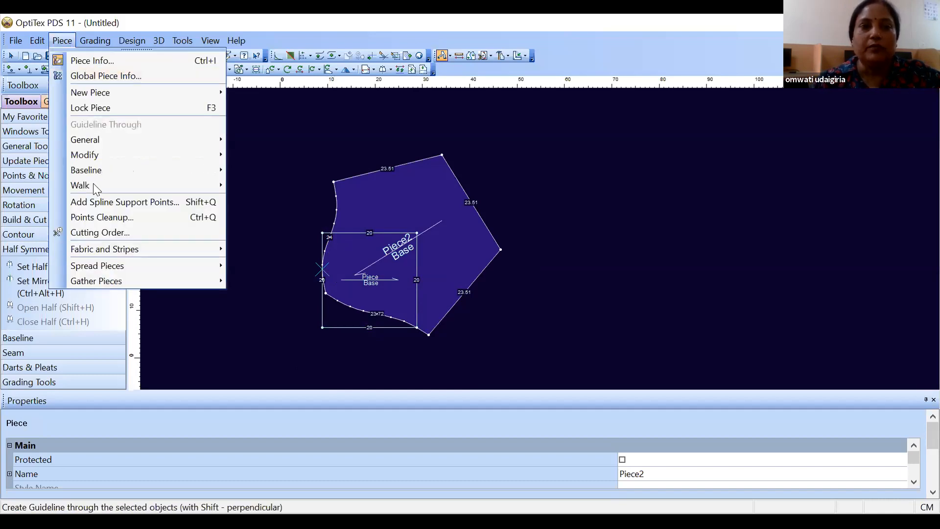
pyautogui.moveTo(93, 183)
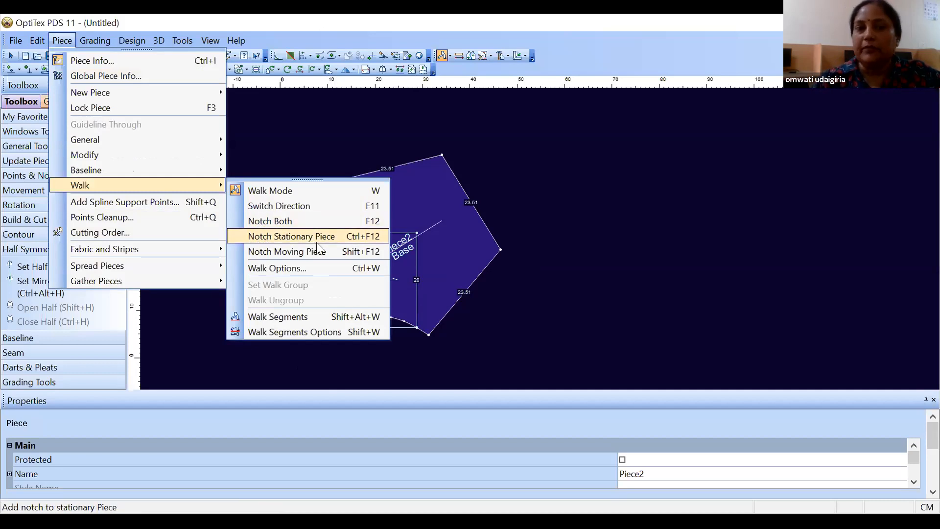
pyautogui.click(276, 226)
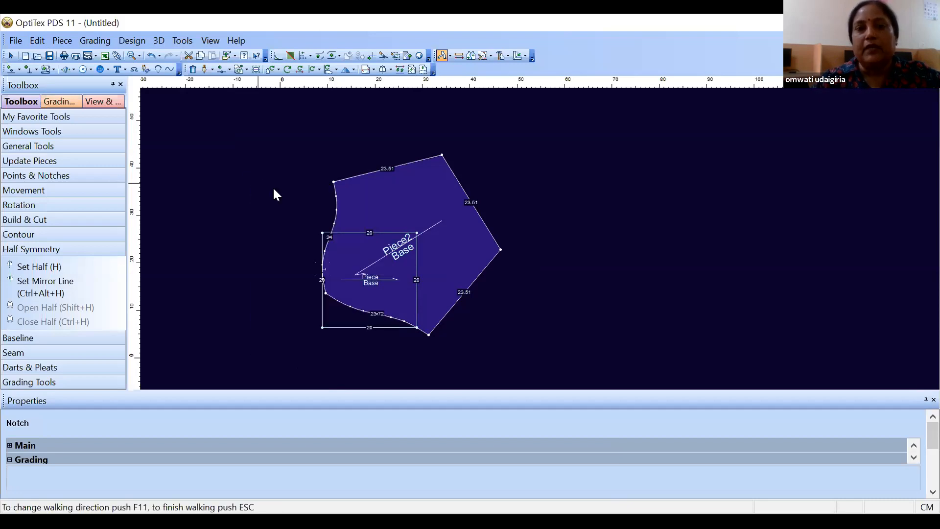
pyautogui.press('Escape')
pyautogui.click(487, 302)
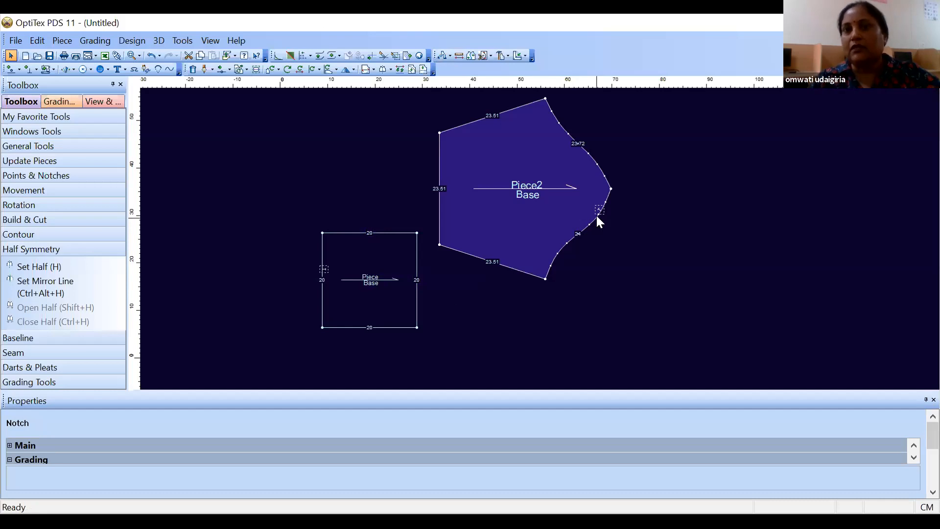
# Examine the walk notches on Piece2's lower-right waved edge and on the square's left edge.
pyautogui.click(577, 206)
pyautogui.scroll(1, 540, 231)
pyautogui.scroll(2, 535, 238)
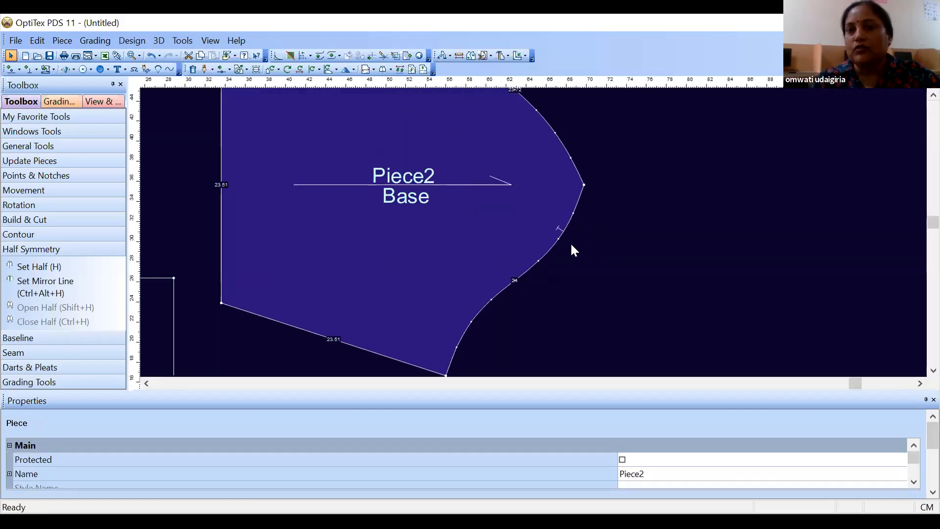
pyautogui.scroll(-1, 469, 271)
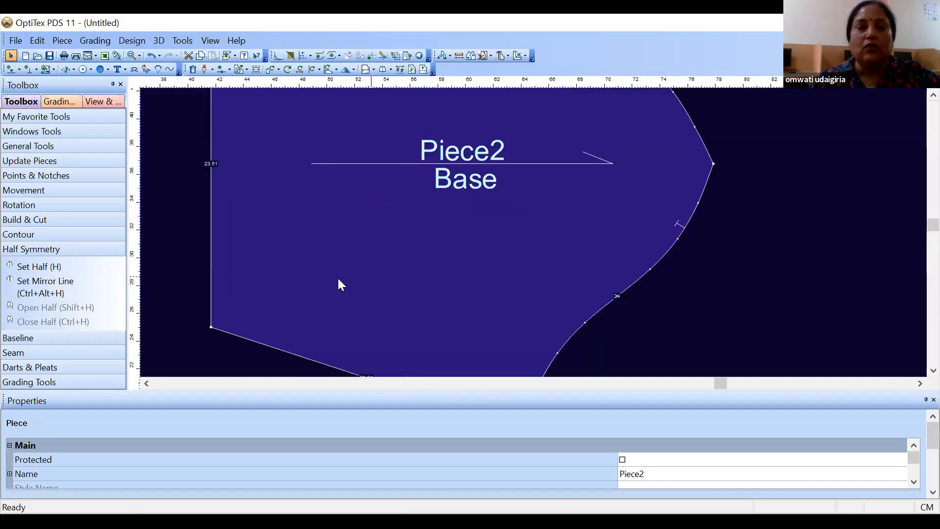
pyautogui.scroll(-2, 532, 237)
pyautogui.click(216, 311)
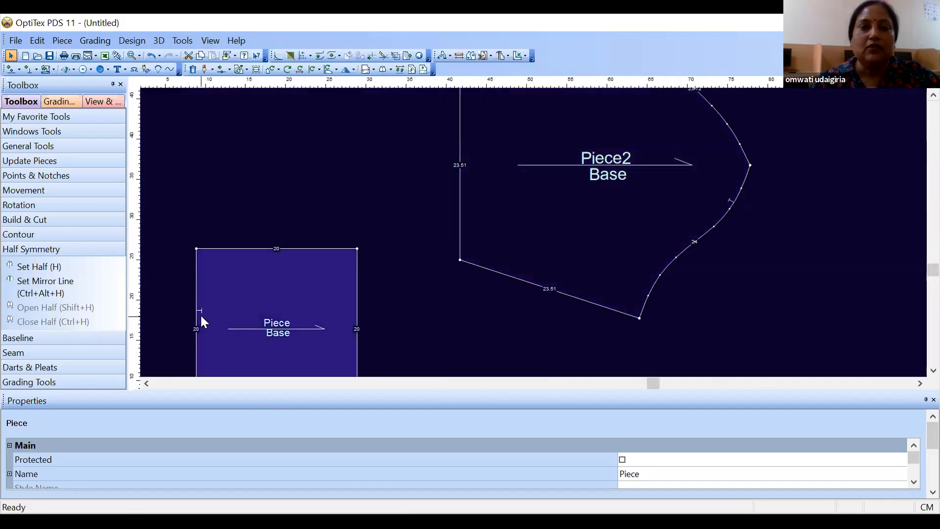
pyautogui.scroll(5, 533, 231)
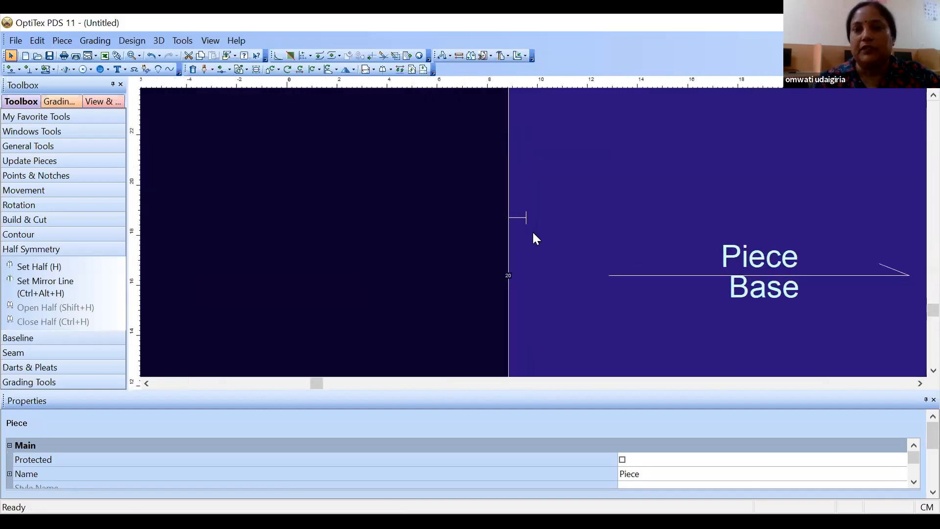
pyautogui.moveTo(522, 203); pyautogui.dragTo(445, 203)
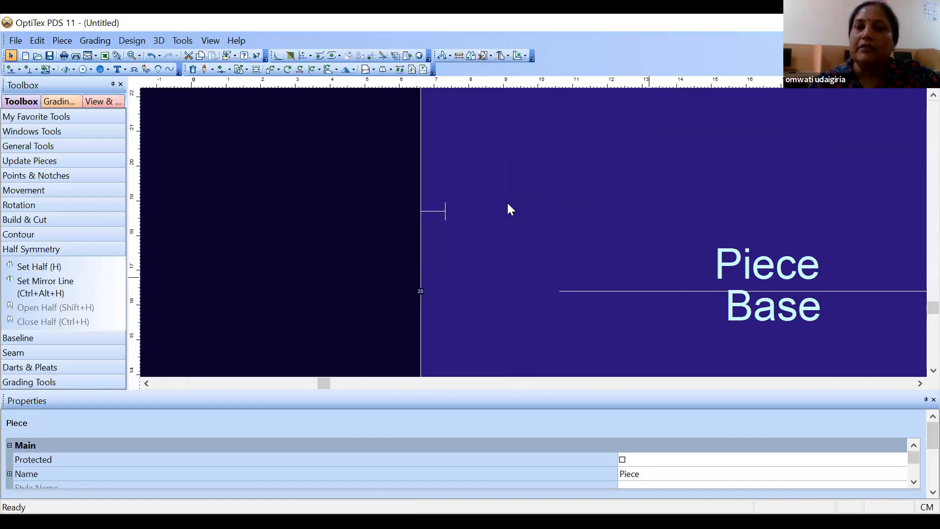
# Move the square and Piece2 far to the left, placing them side by side with the square on the left.
pyautogui.scroll(-7, 599, 217)
pyautogui.moveTo(702, 247); pyautogui.dragTo(478, 217)
pyautogui.scroll(-5, 723, 195)
pyautogui.moveTo(710, 219); pyautogui.dragTo(577, 273)
pyautogui.moveTo(487, 219); pyautogui.dragTo(258, 172)
pyautogui.moveTo(571, 200); pyautogui.dragTo(355, 175)
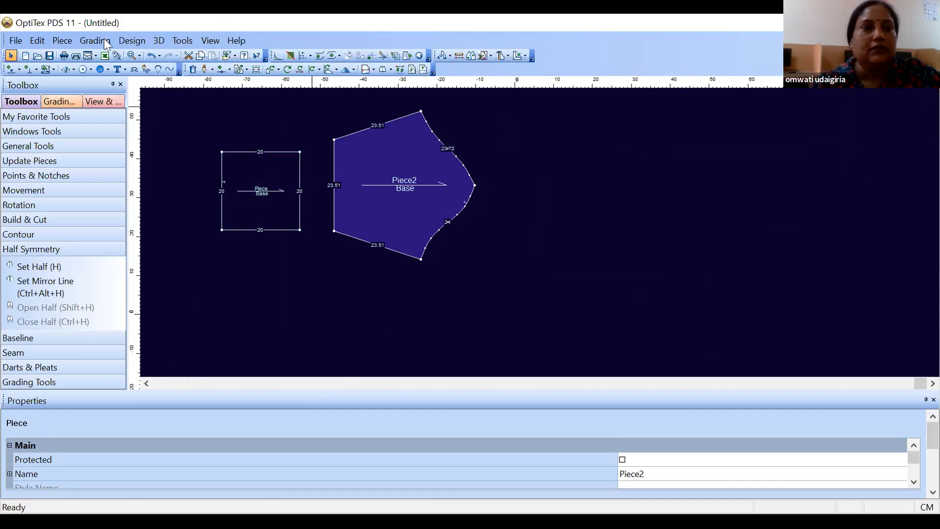
# Open the Walk State and Options settings for review and close them without changes.
pyautogui.click(64, 41)
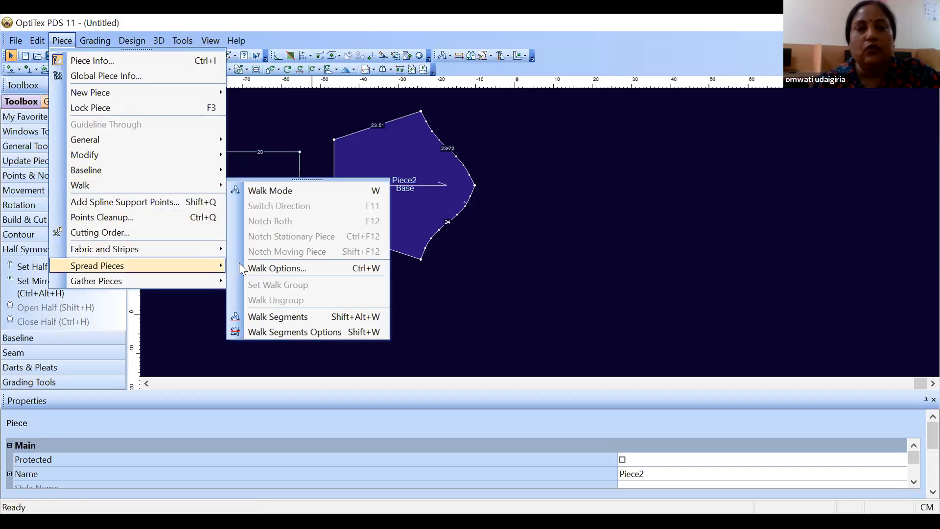
pyautogui.click(253, 268)
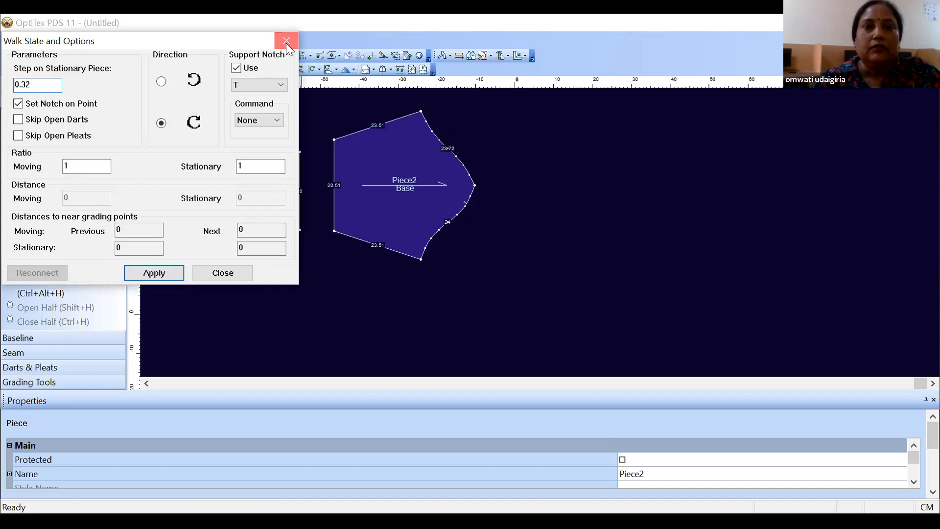
pyautogui.press('Escape')
# Spread Piece2 and the square apart, and paste a copy of the square between them, above and to the right of the original.
pyautogui.moveTo(368, 202); pyautogui.dragTo(596, 209)
pyautogui.moveTo(274, 216); pyautogui.dragTo(302, 245)
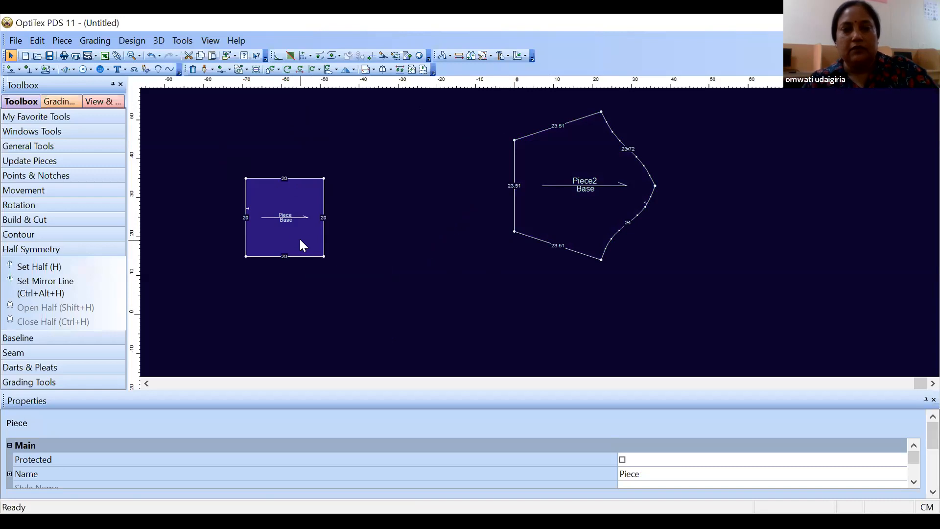
pyautogui.hotkey('ctrl', 'v')
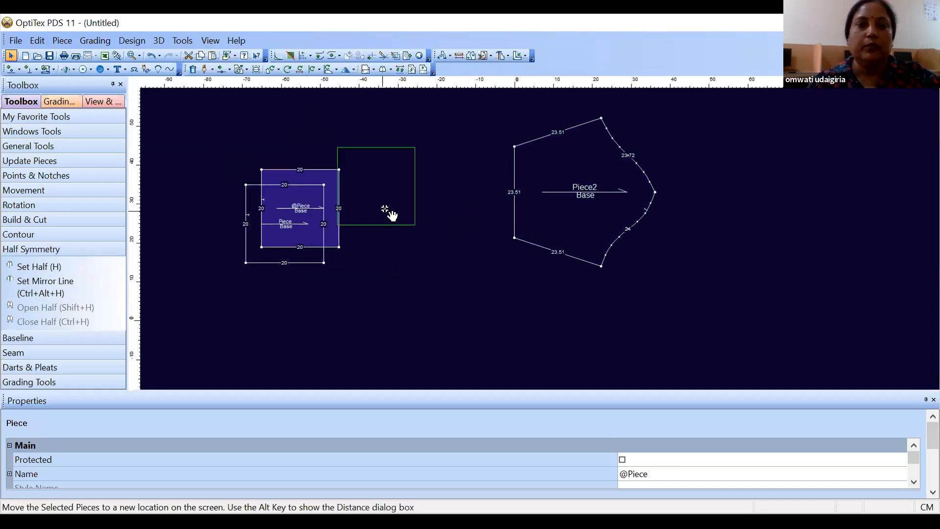
pyautogui.click(289, 269)
# Delete Piece2 and make the original square the current piece.
pyautogui.click(575, 237)
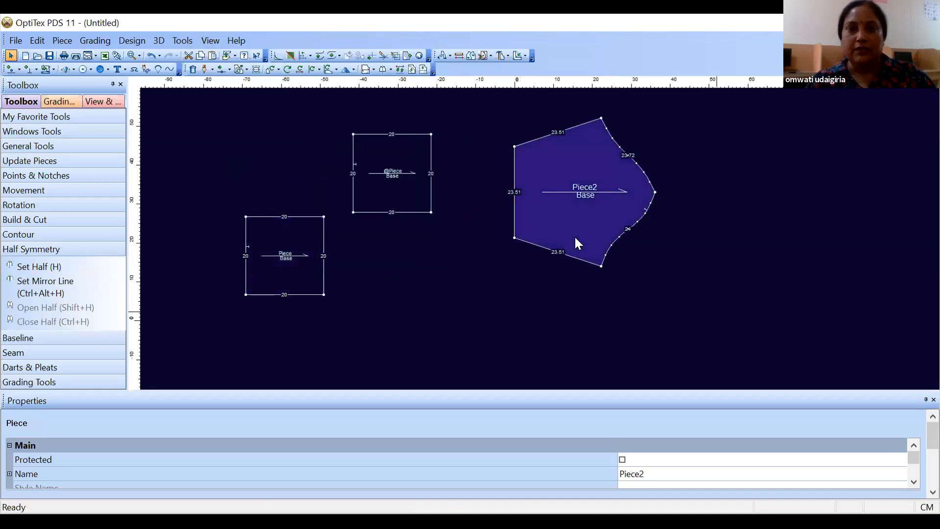
pyautogui.press('Delete')
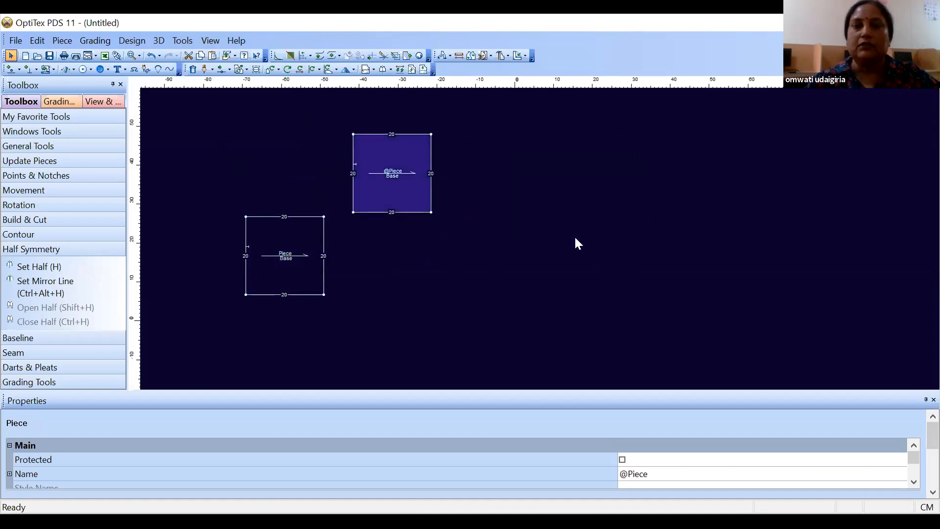
pyautogui.moveTo(308, 244); pyautogui.dragTo(323, 267)
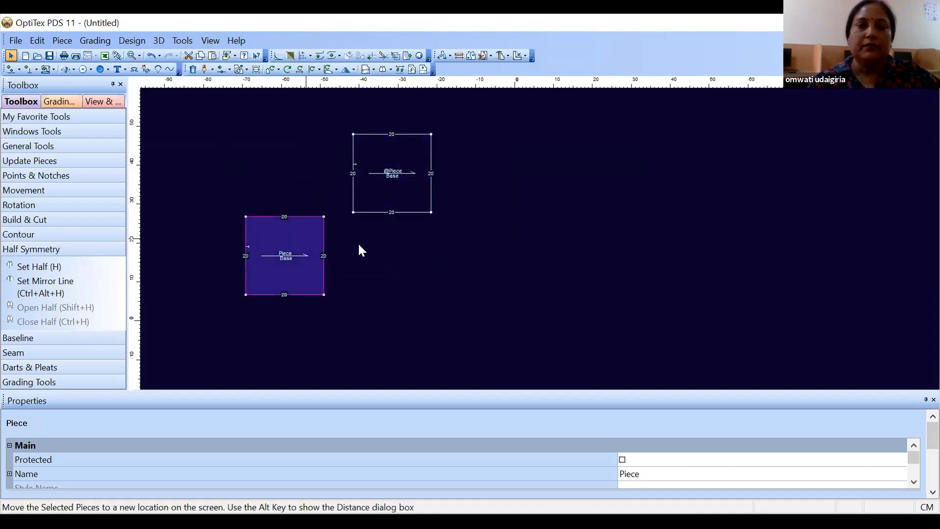
# Align the square copy directly above the original square.
pyautogui.moveTo(382, 201); pyautogui.dragTo(303, 201)
pyautogui.press('Home')
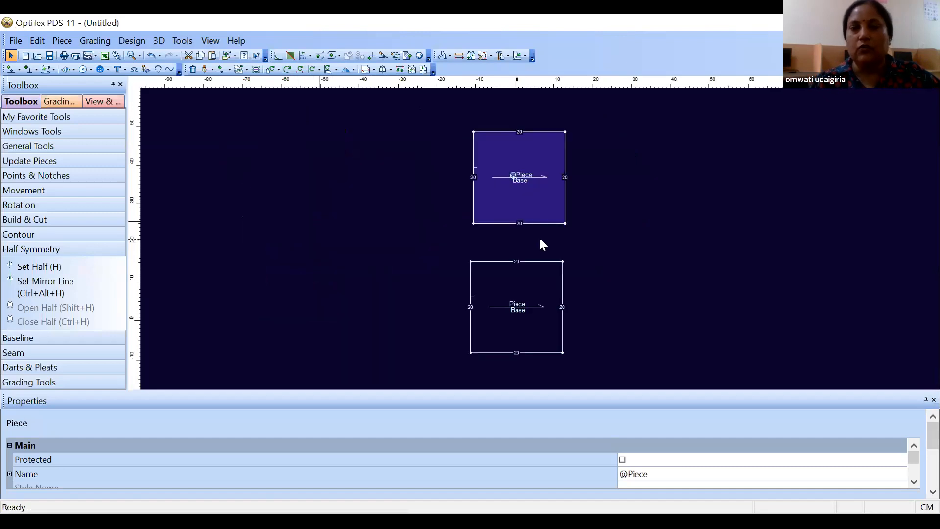
# Add a dart on the original square's upper edge, starting 7.44 cm from its left corner, 4.63 cm wide and about 6.71 cm deep.
pyautogui.scroll(2, 502, 226)
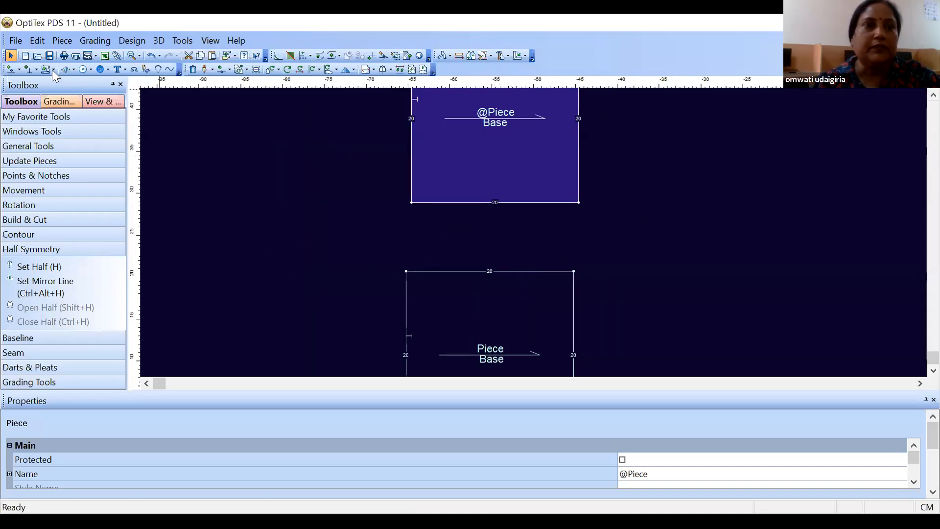
pyautogui.click(75, 69)
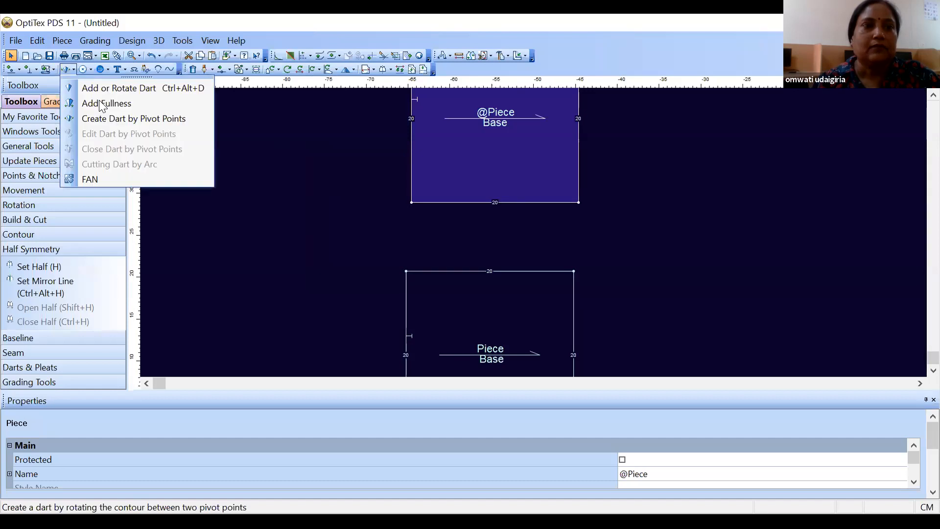
pyautogui.click(110, 88)
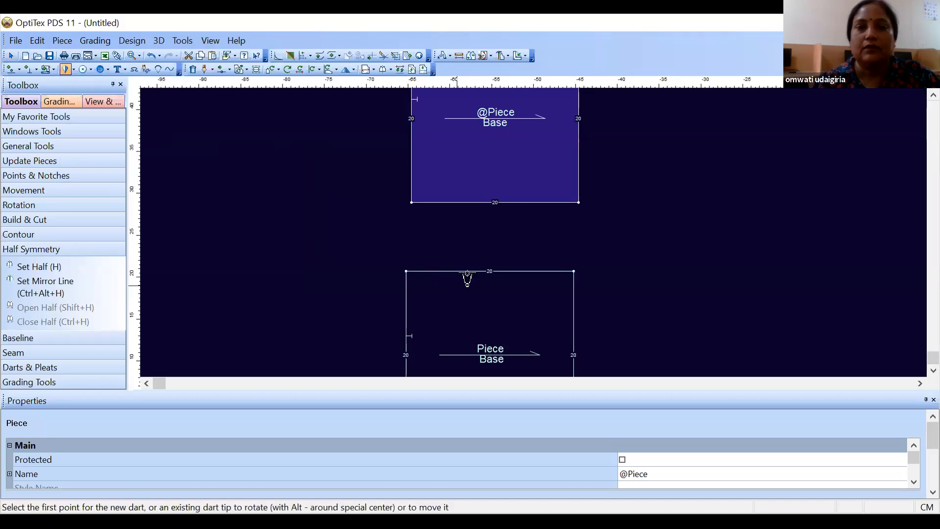
pyautogui.click(468, 271)
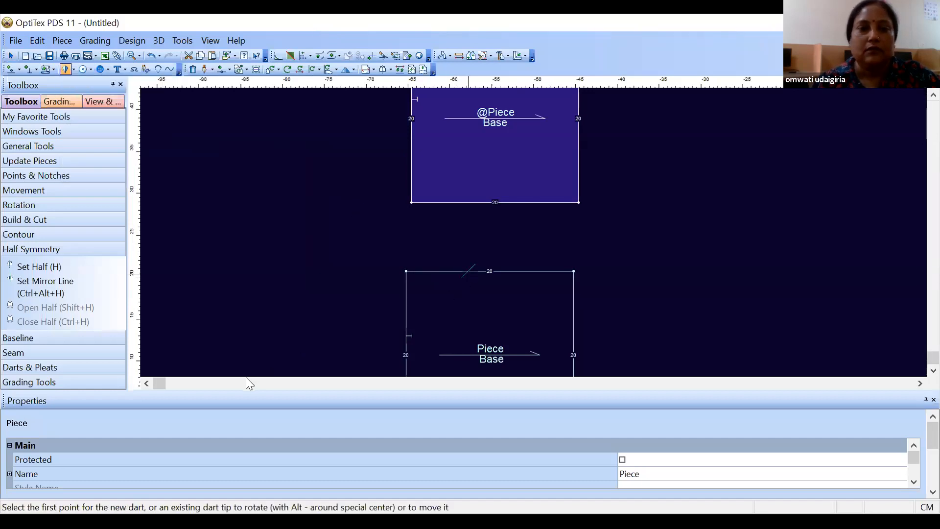
pyautogui.click(246, 377)
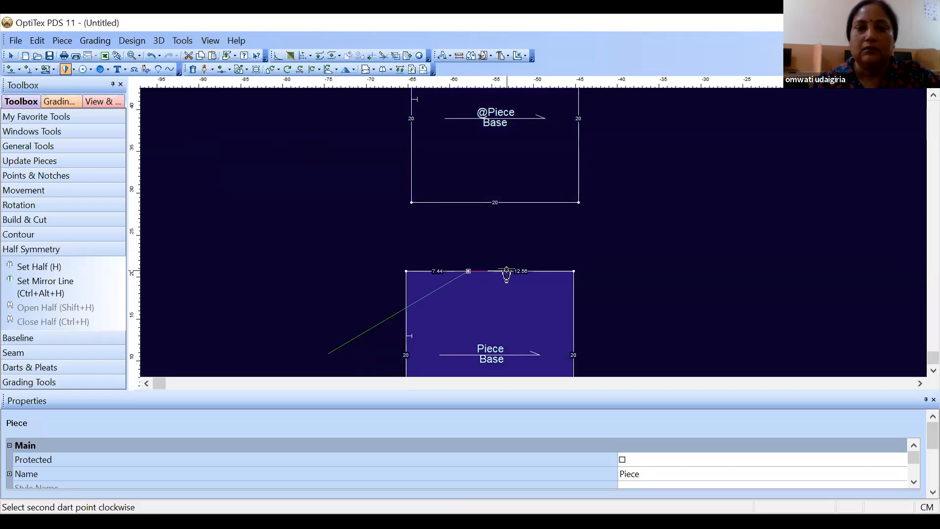
pyautogui.click(507, 271)
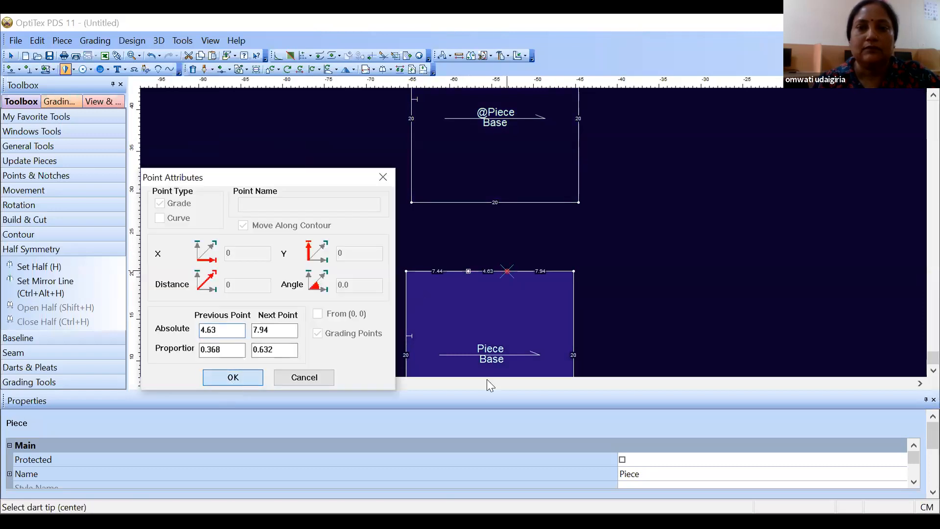
pyautogui.press('Return')
pyautogui.click(488, 322)
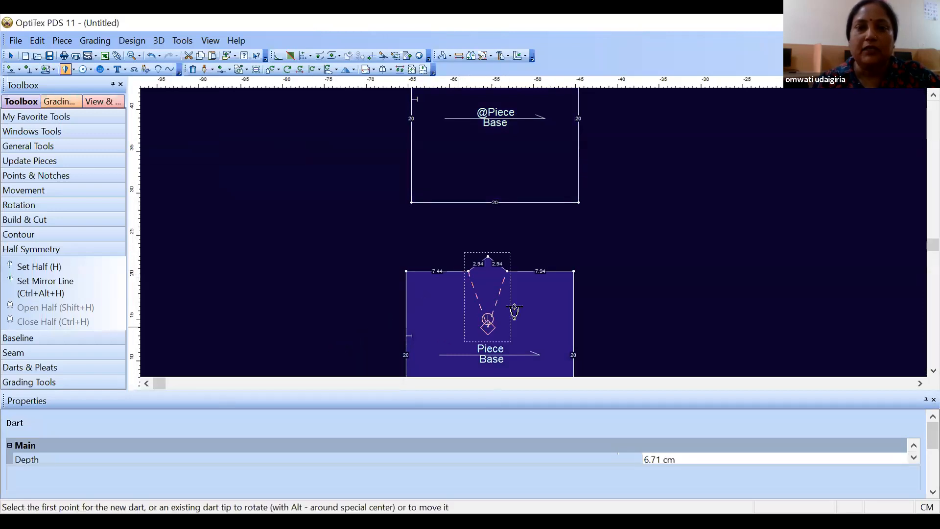
pyautogui.rightClick(579, 231)
pyautogui.click(603, 237)
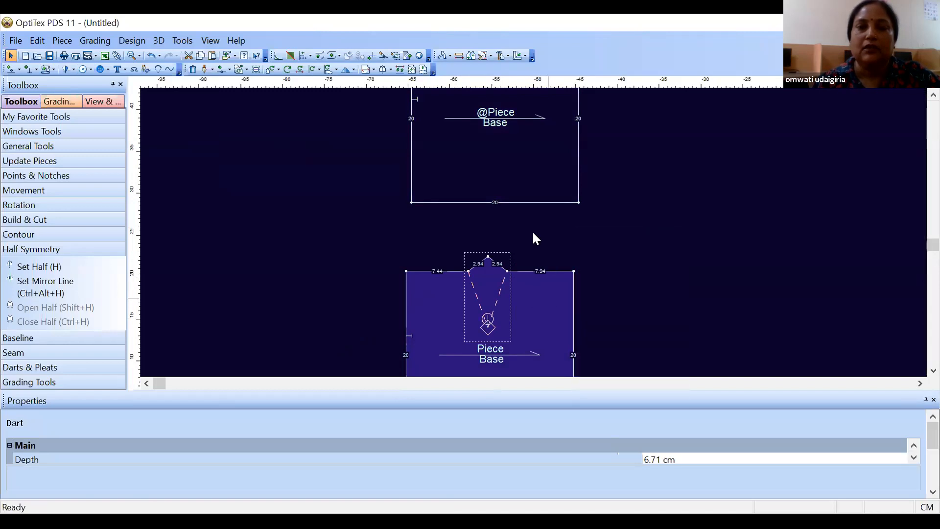
# Make the darted square current and apply Skip Open Darts in the walk options.
pyautogui.scroll(-2, 535, 239)
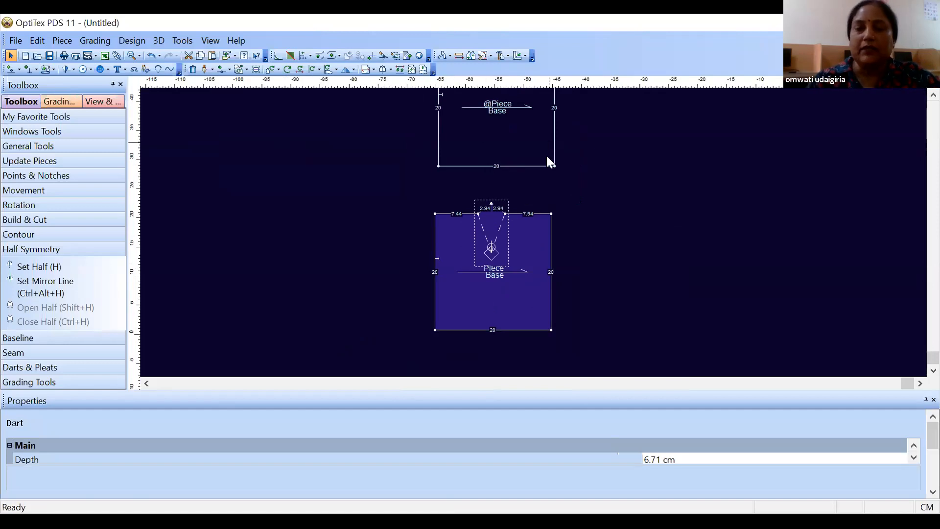
pyautogui.scroll(1, 534, 234)
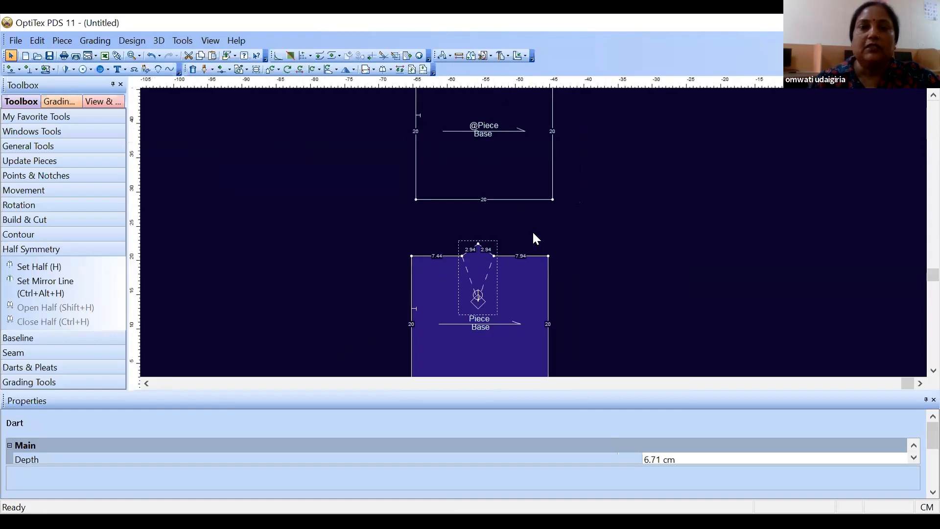
pyautogui.click(505, 266)
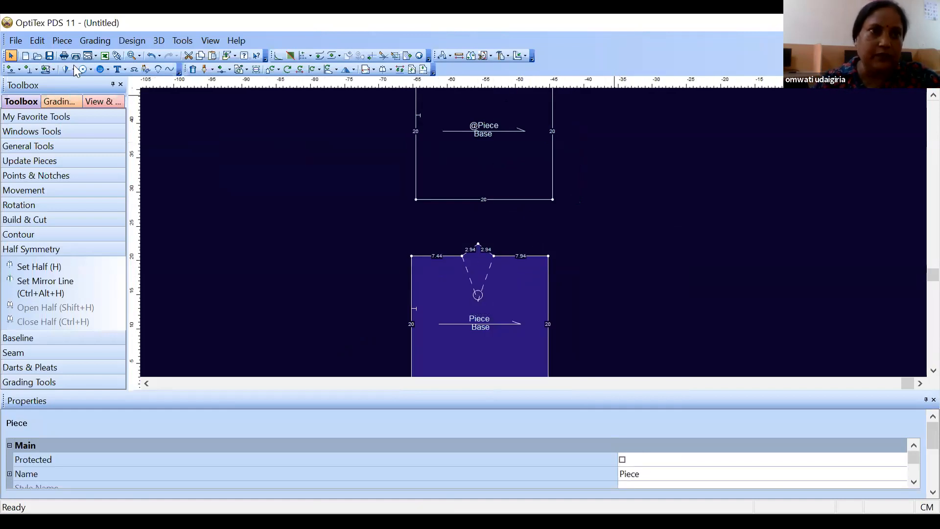
pyautogui.click(62, 40)
pyautogui.moveTo(99, 185)
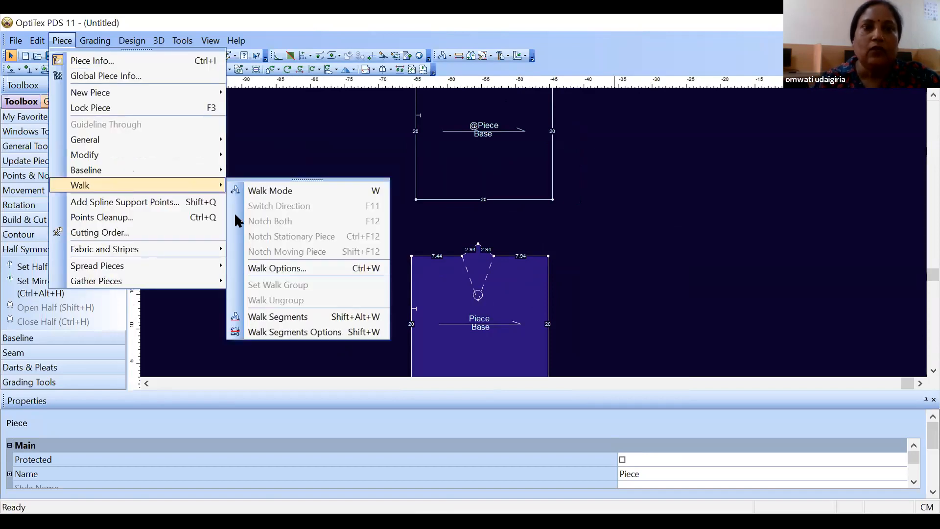
pyautogui.click(266, 269)
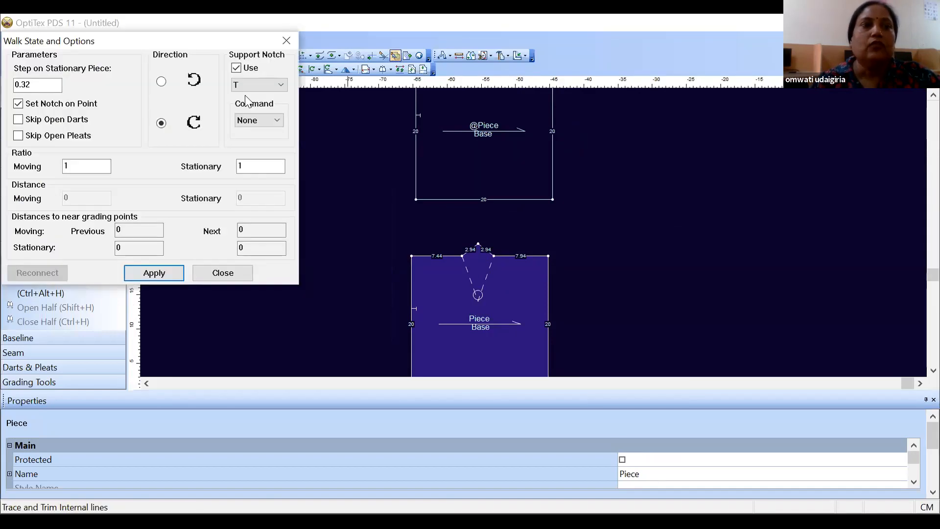
pyautogui.click(74, 124)
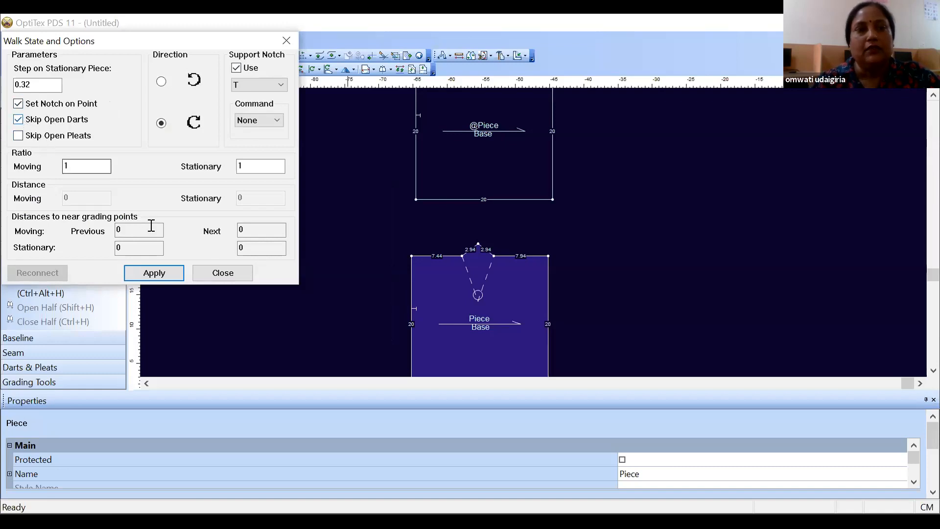
pyautogui.click(153, 272)
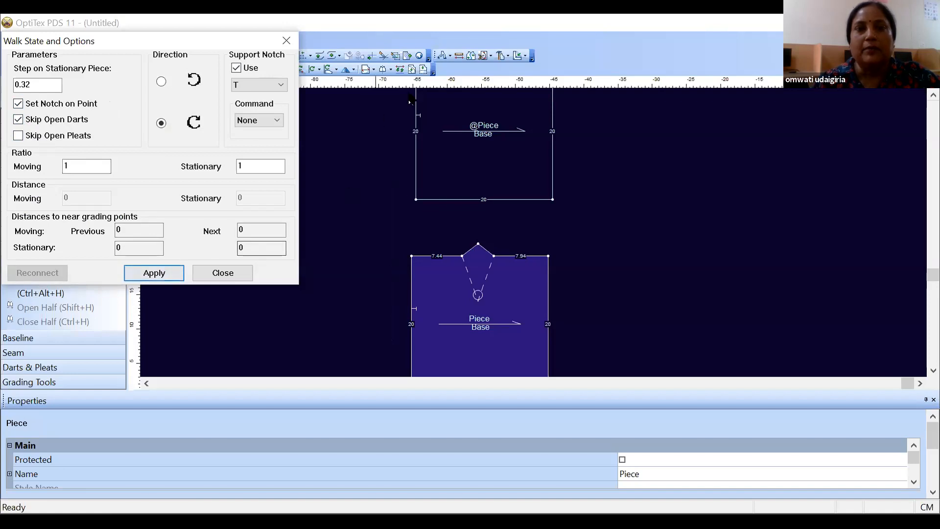
# Walk the square copy's lower edge along the darted edge, starting at the left corners and continuing past the dart.
pyautogui.click(451, 56)
pyautogui.click(416, 201)
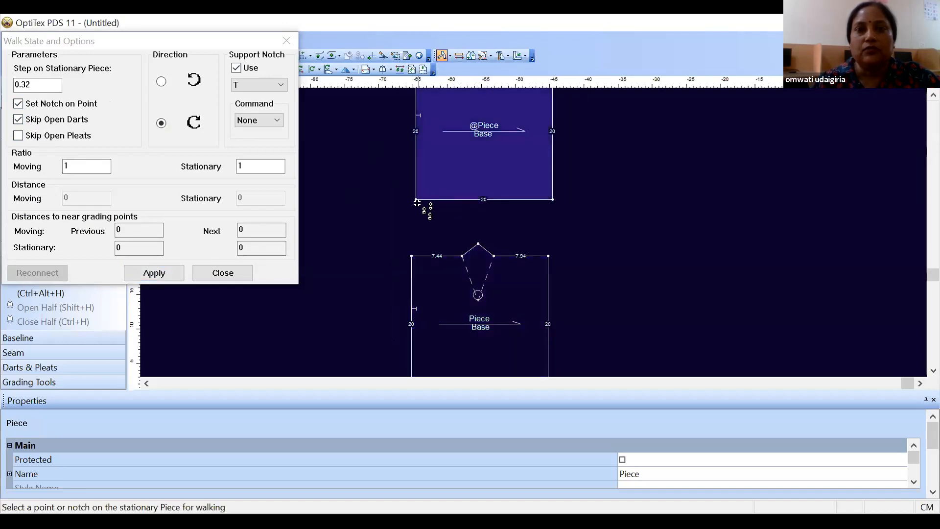
pyautogui.click(421, 256)
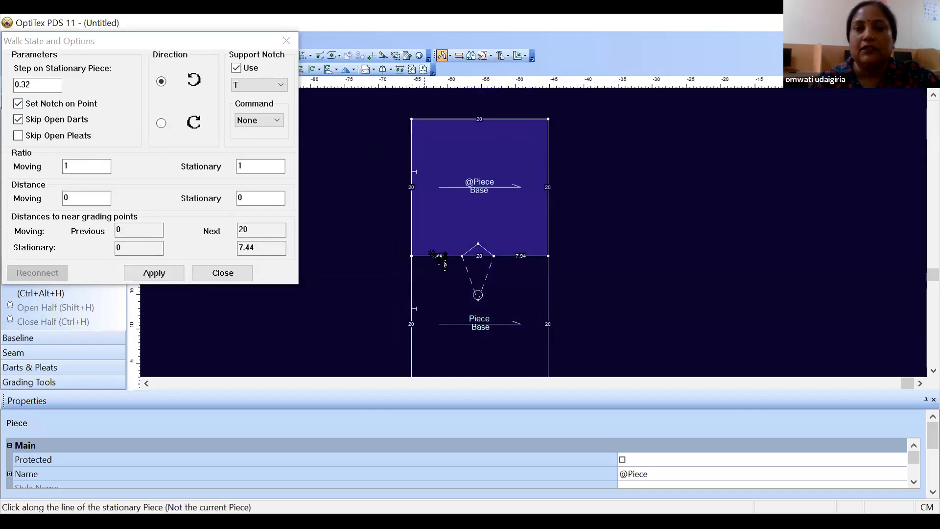
pyautogui.click(451, 255)
pyautogui.click(506, 255)
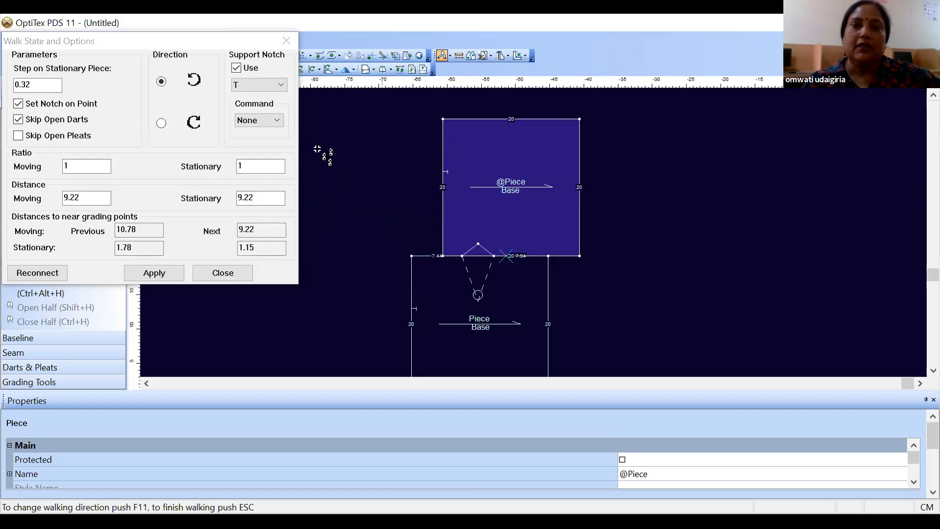
# Close the walk options, leave walk mode and undo the walk.
pyautogui.click(233, 273)
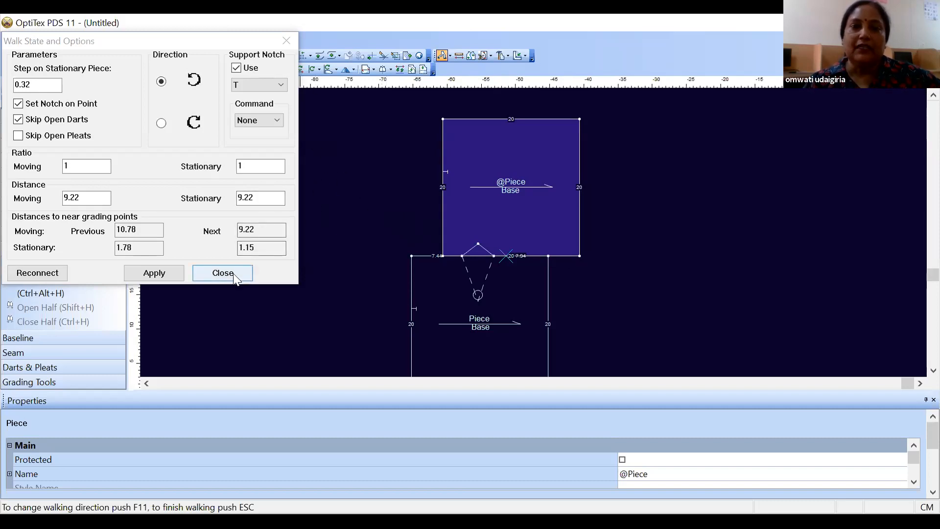
pyautogui.rightClick(380, 222)
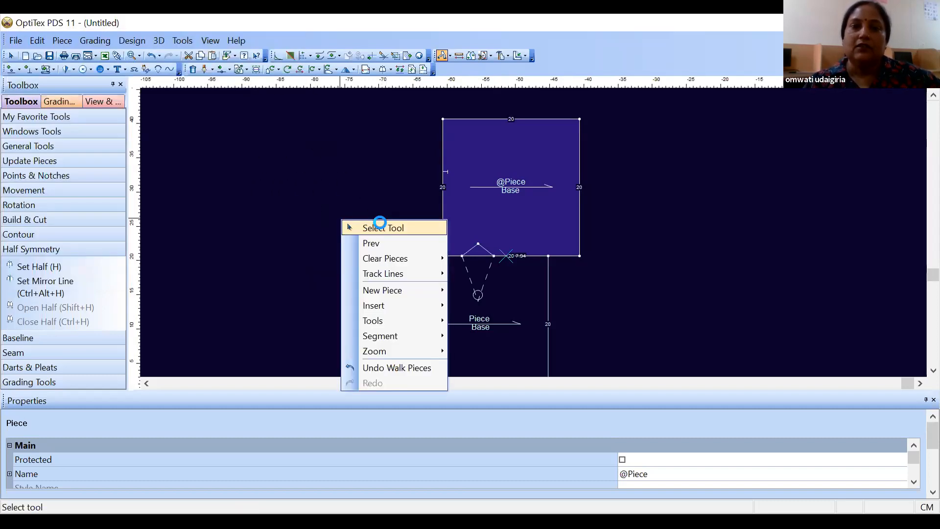
pyautogui.click(383, 228)
pyautogui.click(492, 266)
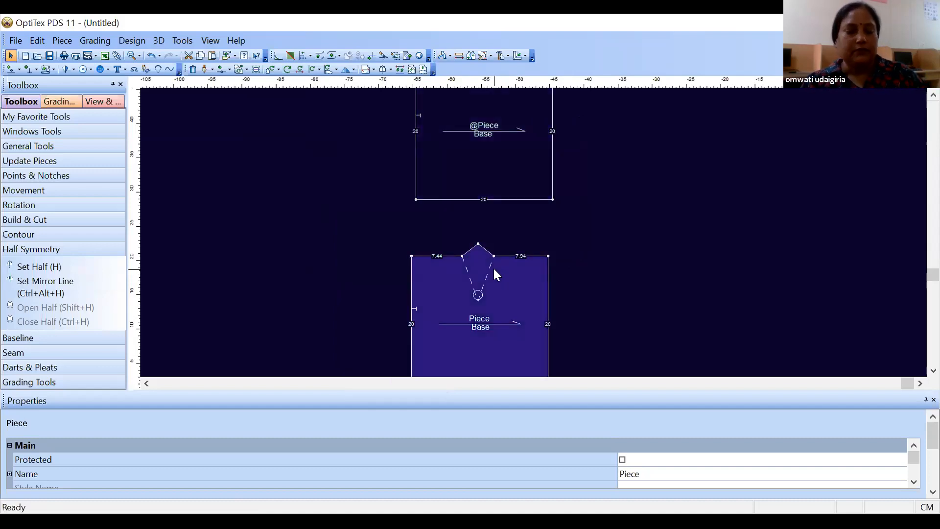
pyautogui.hotkey('ctrl', 'z')
# Replace the darted square with a pasted copy of the plain square, and place the two plain squares side by side.
pyautogui.moveTo(500, 228); pyautogui.dragTo(331, 223)
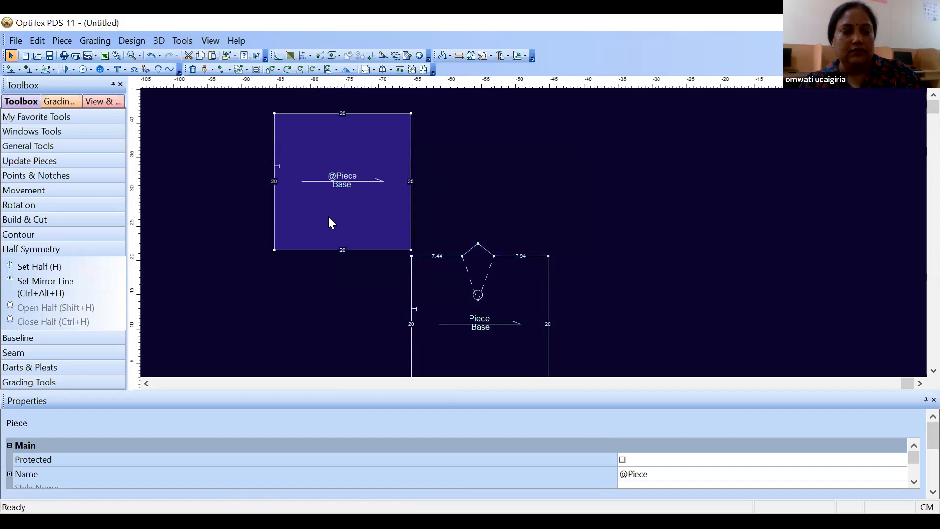
pyautogui.hotkey('ctrl', 'v')
pyautogui.click(471, 297)
pyautogui.press('Delete')
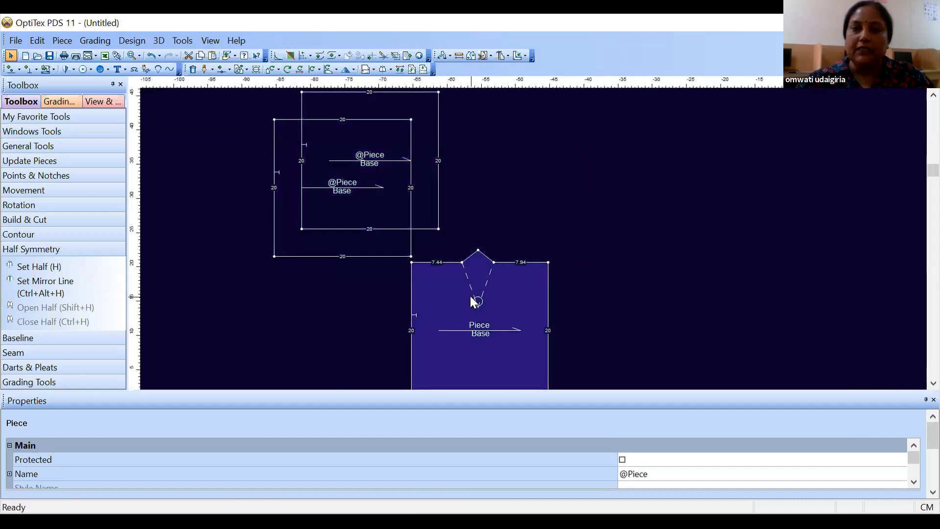
pyautogui.moveTo(337, 215); pyautogui.dragTo(556, 277)
pyautogui.moveTo(422, 211); pyautogui.dragTo(404, 293)
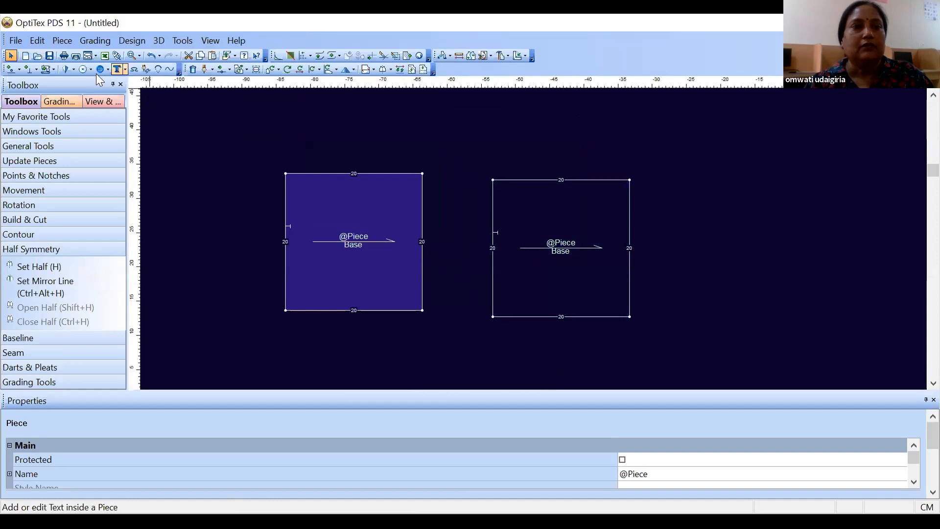
# Add a single 1 cm deep box pleat across the left square, from 8.74 cm along its upper edge to 8.82 cm along its lower edge.
pyautogui.click(135, 70)
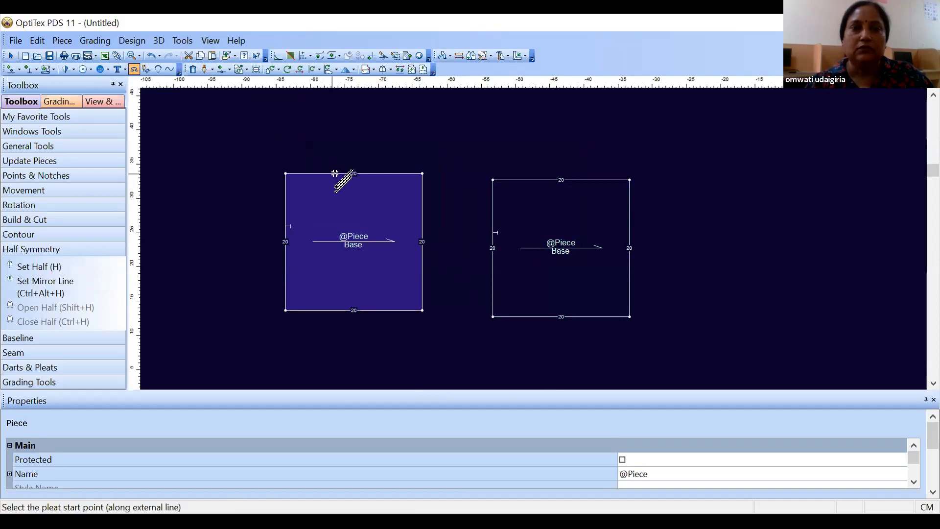
pyautogui.click(345, 173)
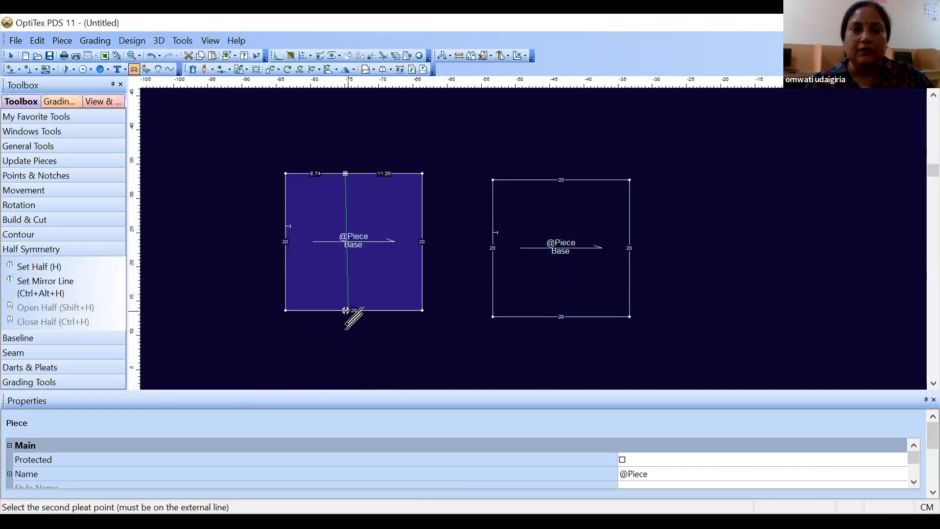
pyautogui.click(345, 310)
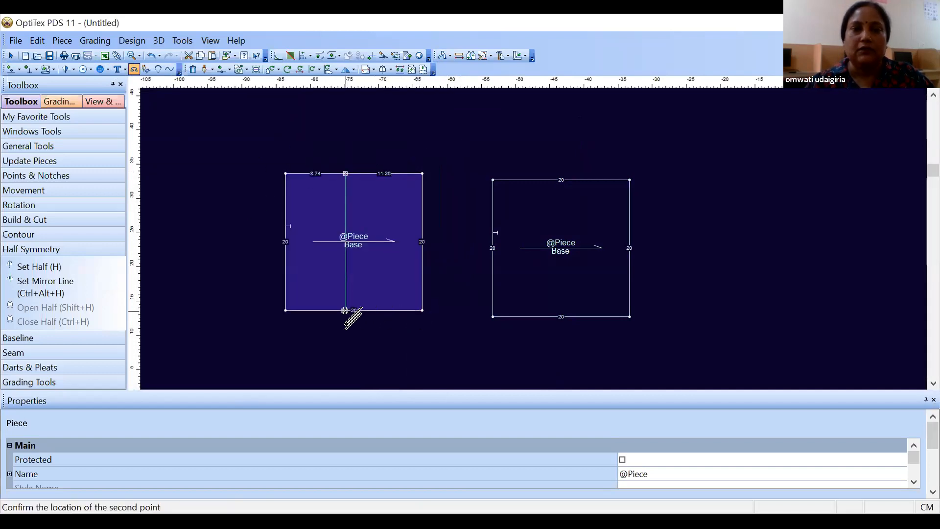
pyautogui.click(242, 380)
pyautogui.click(242, 380)
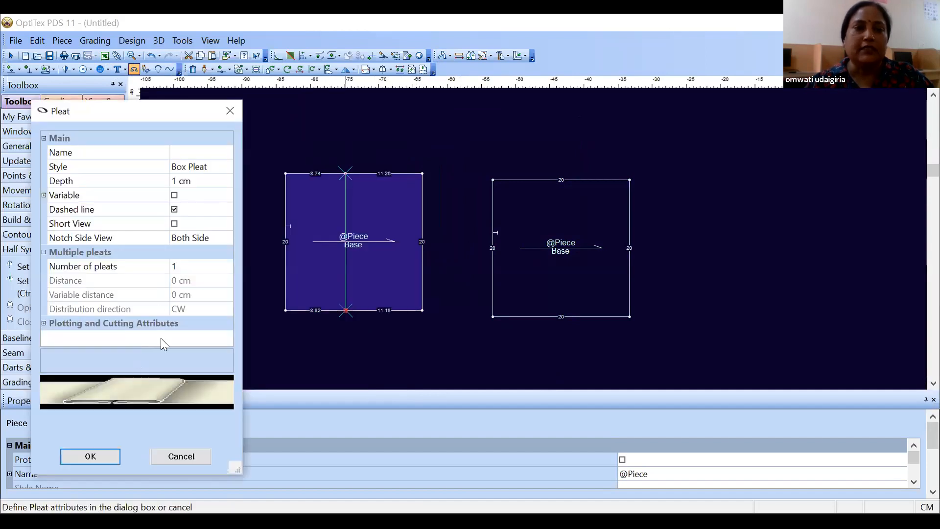
pyautogui.click(96, 456)
pyautogui.rightClick(373, 134)
pyautogui.click(400, 144)
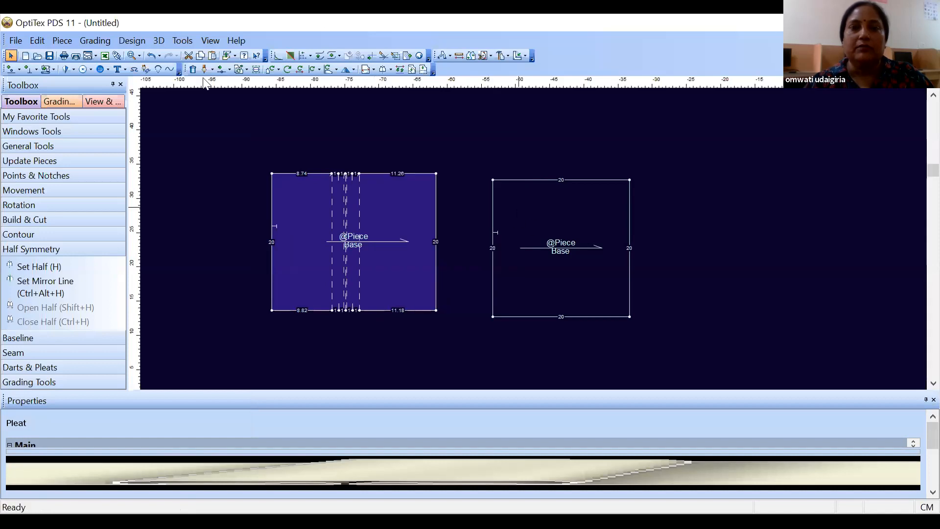
# Apply walk options with Skip Open Pleats enabled and both Set Notch on Point and Skip Open Darts disabled.
pyautogui.click(61, 41)
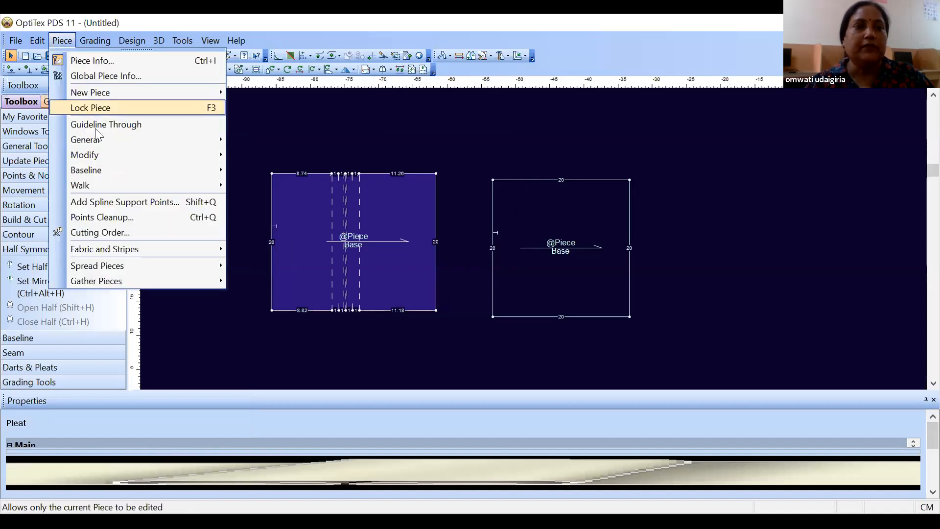
pyautogui.moveTo(98, 185)
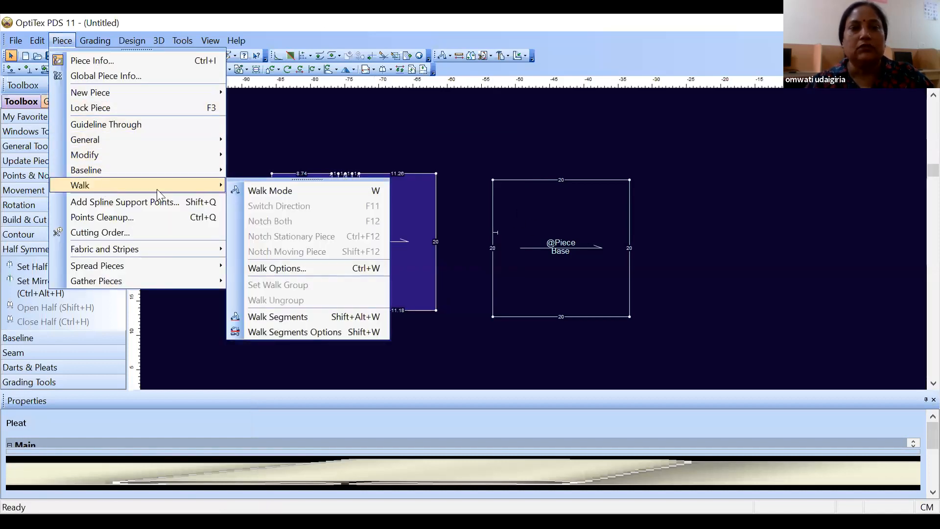
pyautogui.click(287, 268)
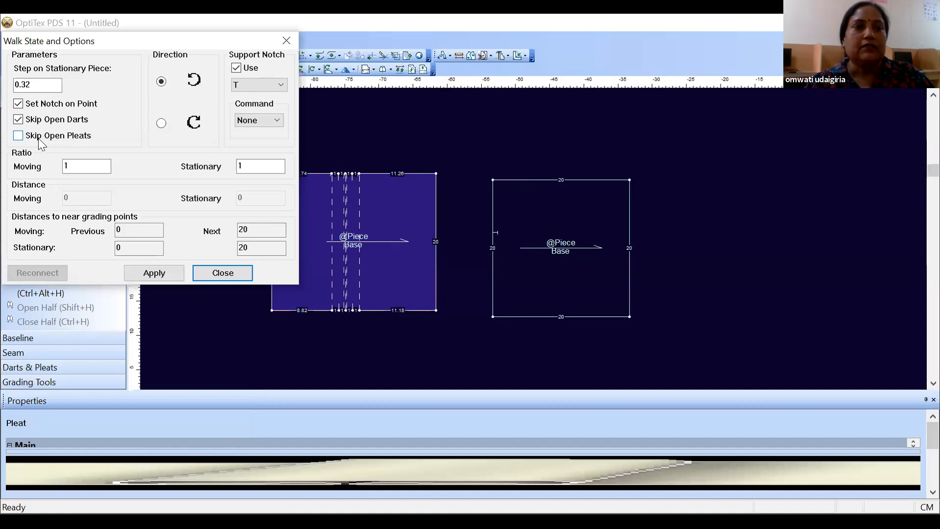
pyautogui.click(19, 135)
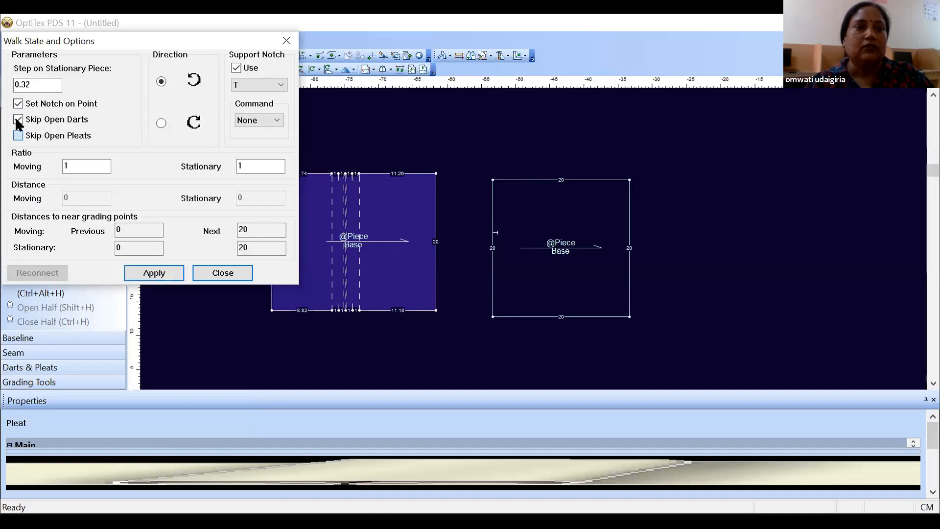
pyautogui.click(18, 104)
pyautogui.click(159, 273)
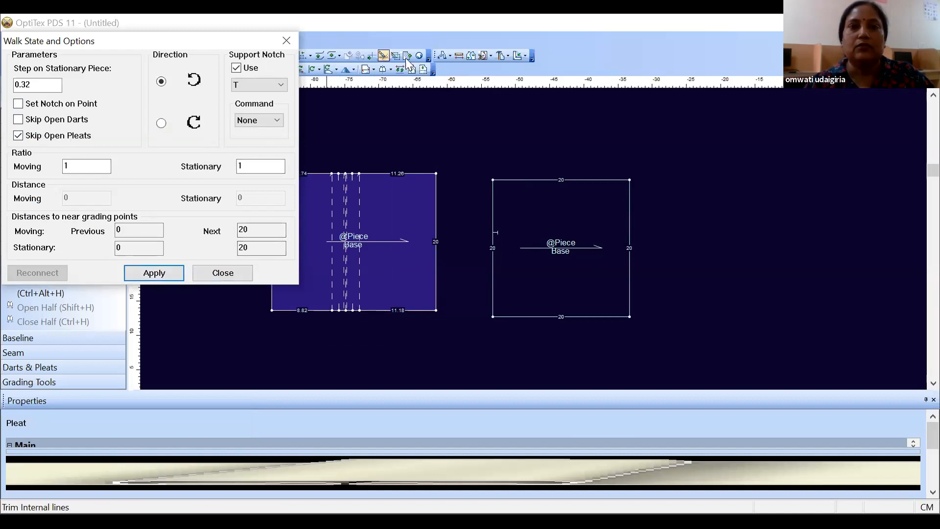
# Move the pleated square closer to the plain one and start walking the plain square by joining their upper-left corners.
pyautogui.moveTo(408, 196); pyautogui.dragTo(447, 190)
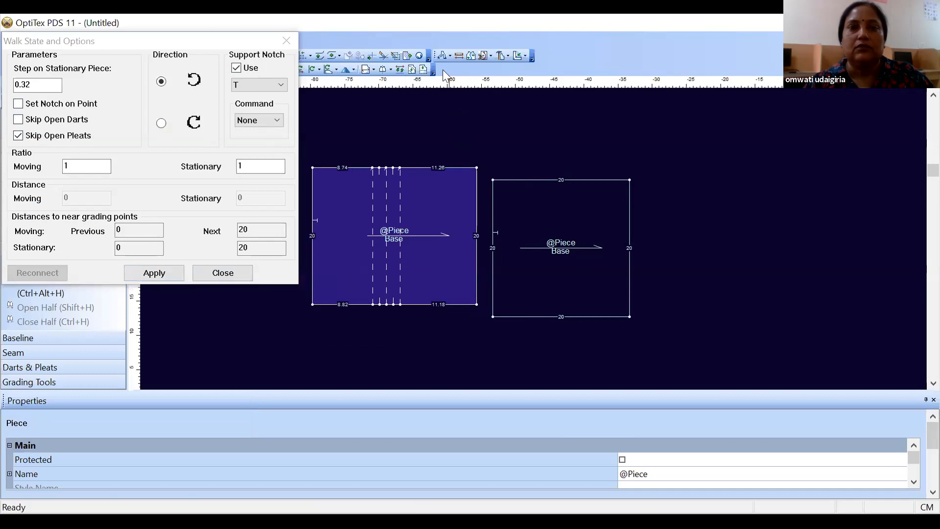
pyautogui.click(450, 56)
pyautogui.click(465, 75)
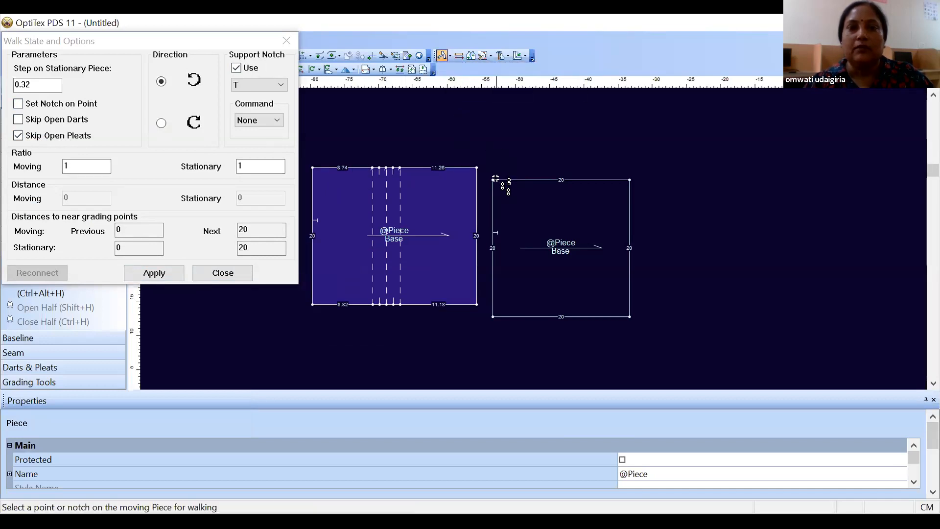
pyautogui.click(492, 181)
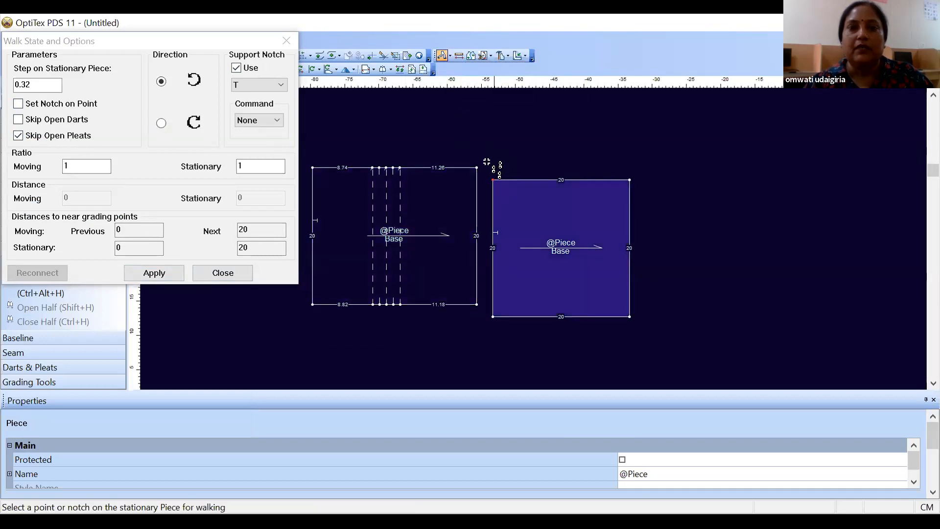
pyautogui.click(313, 167)
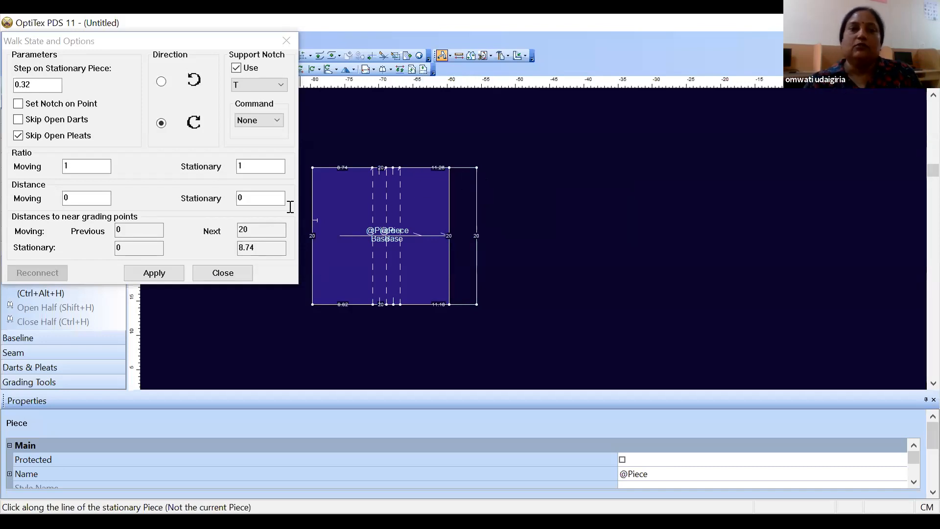
# Close the walk options, leave walk mode with the walked piece's position restored, and arrange the two squares side by side.
pyautogui.click(234, 272)
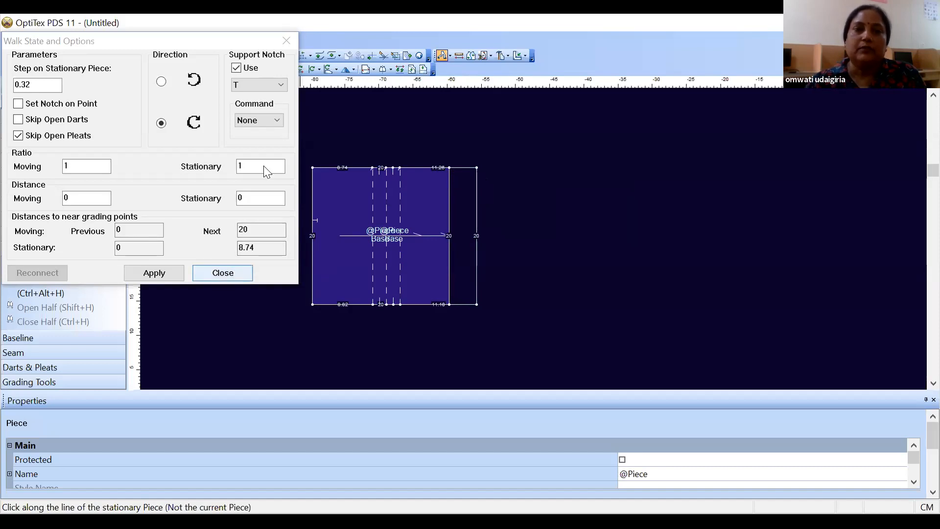
pyautogui.click(497, 309)
pyautogui.moveTo(510, 223); pyautogui.dragTo(564, 193)
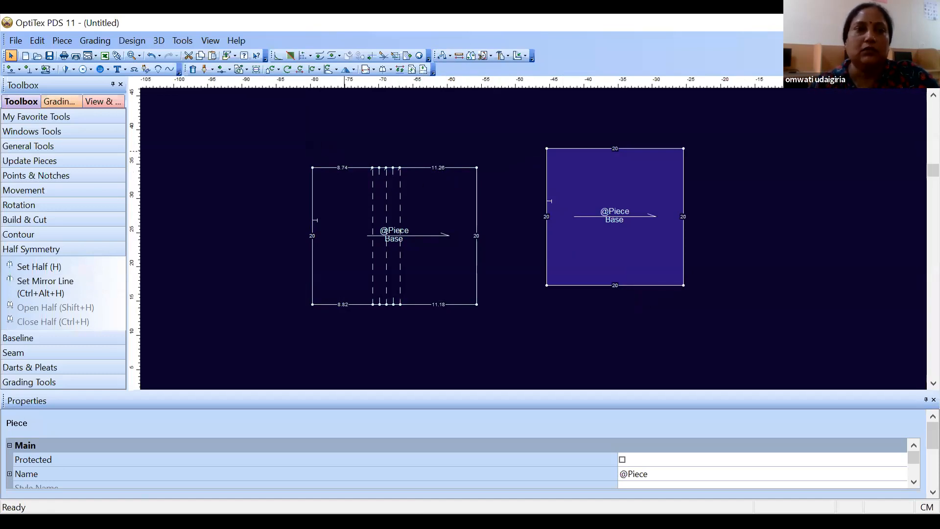
pyautogui.moveTo(434, 202); pyautogui.dragTo(358, 217)
pyautogui.moveTo(574, 181); pyautogui.dragTo(471, 212)
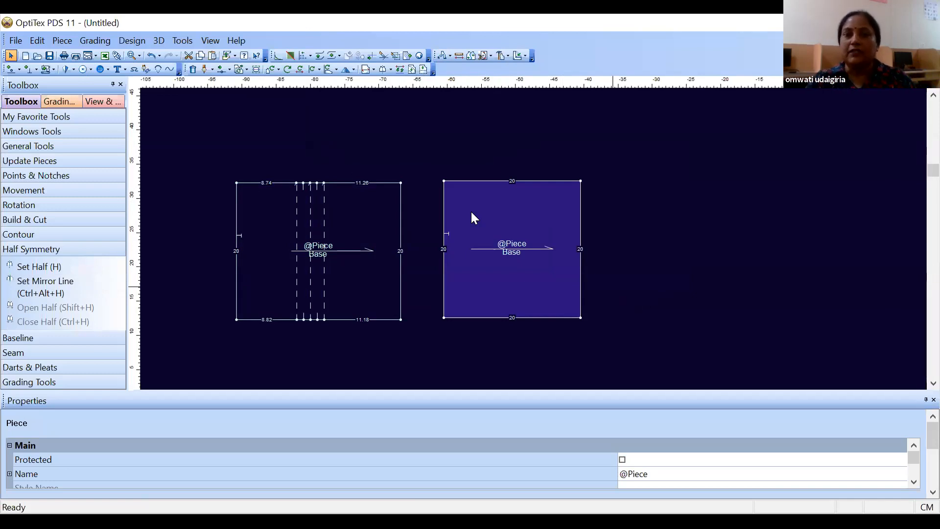
# Replace the pleated square with a pasted copy of the plain square, and arrange the two plain squares side by side.
pyautogui.click(357, 213)
pyautogui.press('Delete')
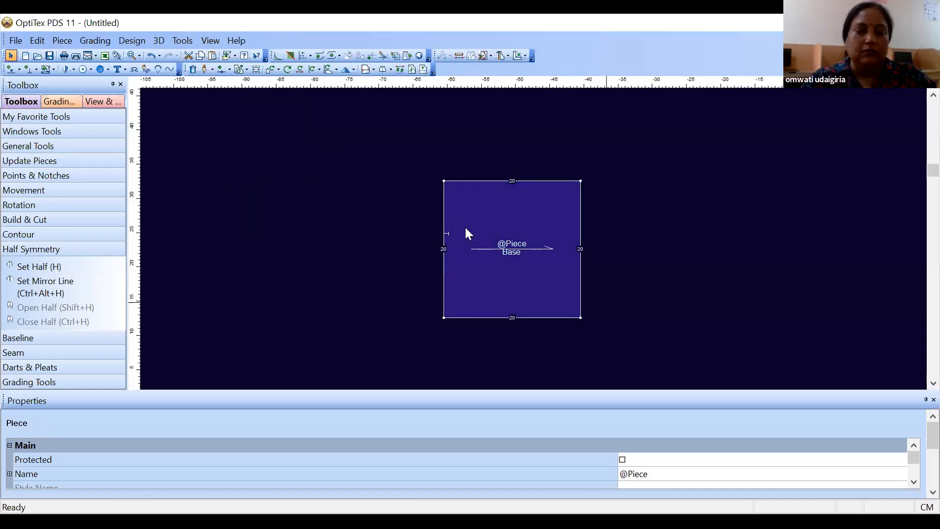
pyautogui.hotkey('ctrl', 'v')
pyautogui.moveTo(497, 236); pyautogui.dragTo(639, 266)
pyautogui.moveTo(543, 275); pyautogui.dragTo(335, 278)
pyautogui.moveTo(653, 285); pyautogui.dragTo(504, 285)
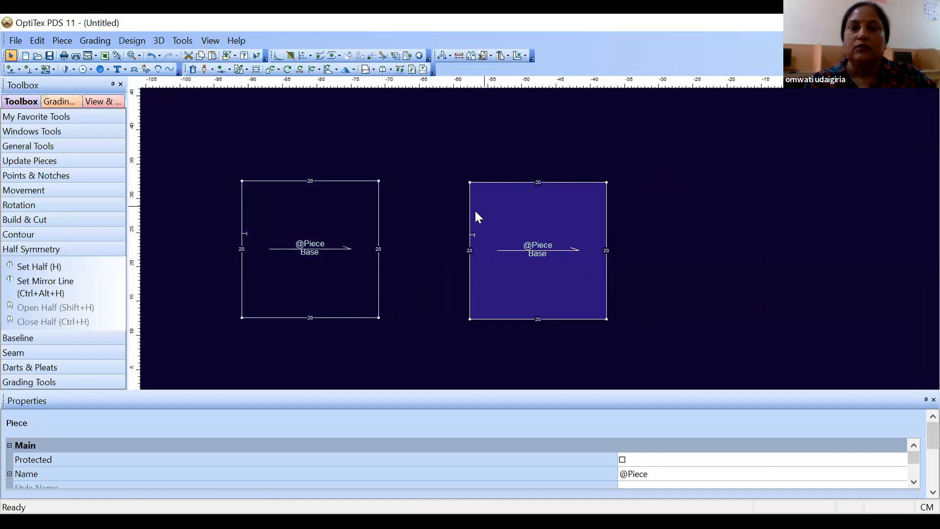
# Delete the notch on the left edge of each of the two squares.
pyautogui.click(474, 236)
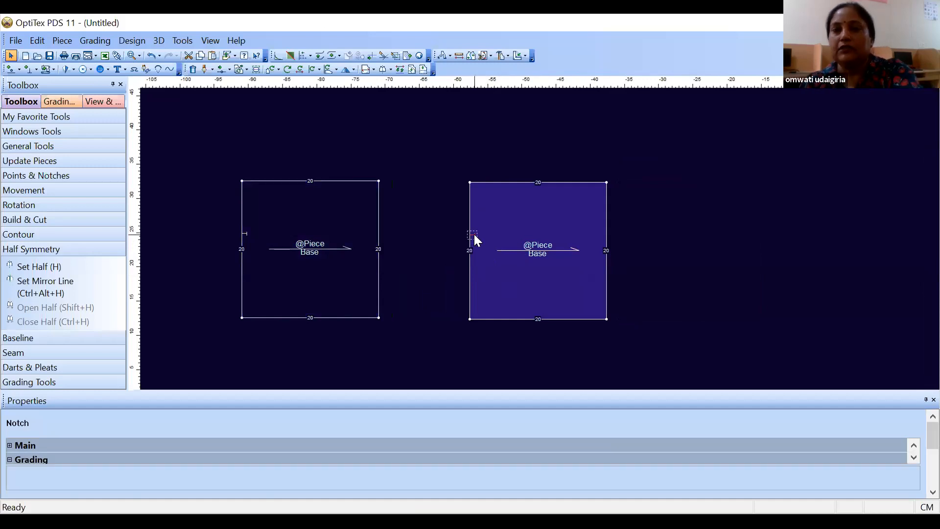
pyautogui.press('Delete')
pyautogui.click(244, 233)
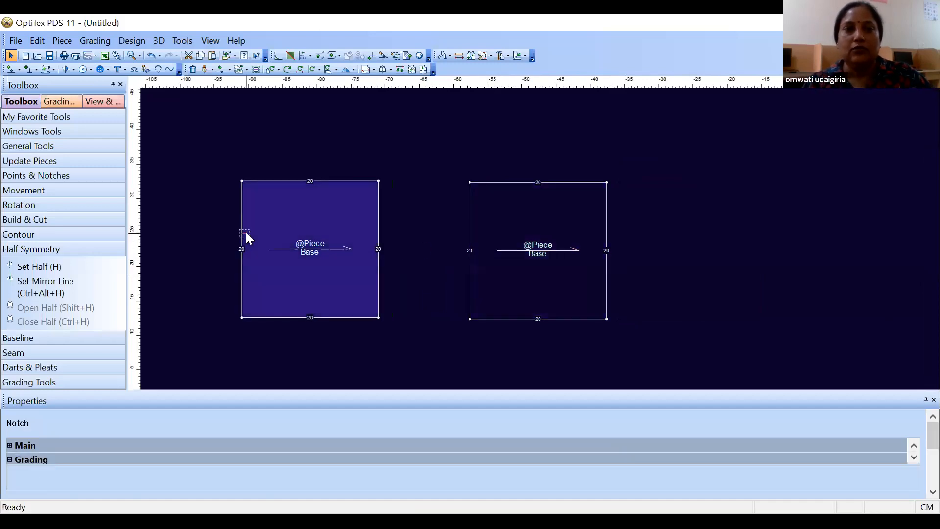
pyautogui.press('Delete')
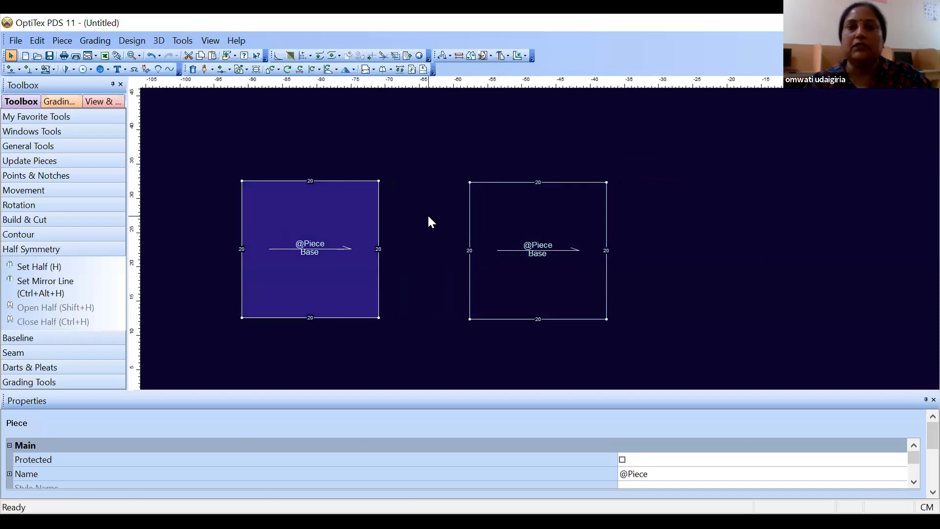
# Move the two squares closer together with their upper edges level and a small gap between them.
pyautogui.click(449, 56)
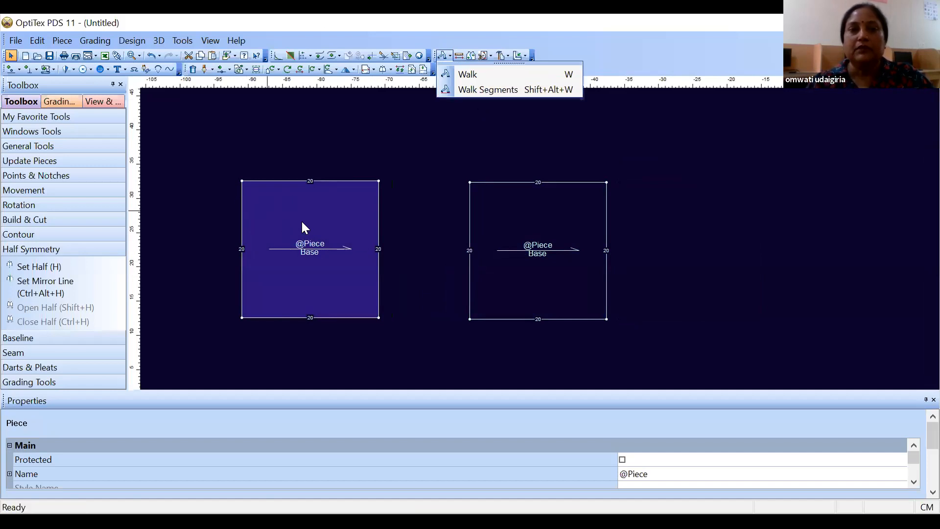
pyautogui.click(440, 220)
pyautogui.scroll(2, 360, 236)
pyautogui.scroll(1, 533, 233)
pyautogui.moveTo(531, 203); pyautogui.dragTo(524, 189)
pyautogui.moveTo(770, 231); pyautogui.dragTo(639, 216)
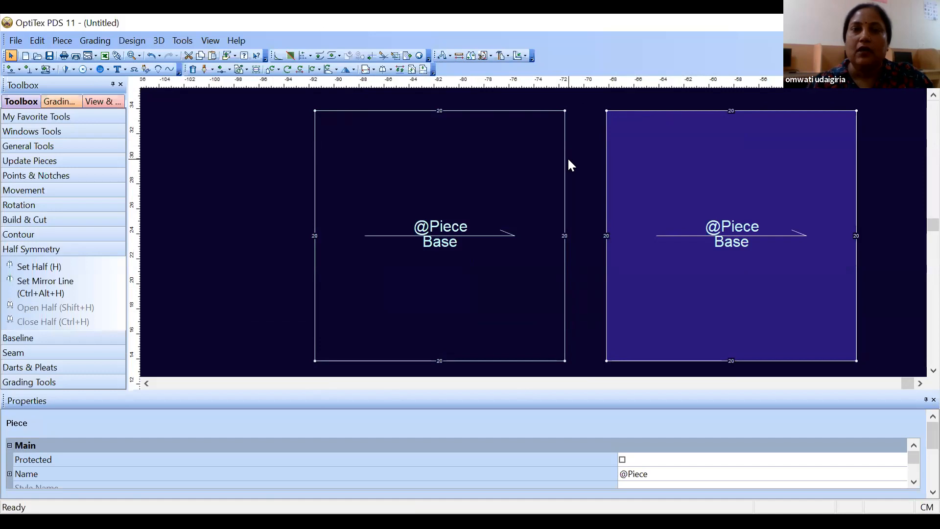
pyautogui.scroll(-1, 533, 236)
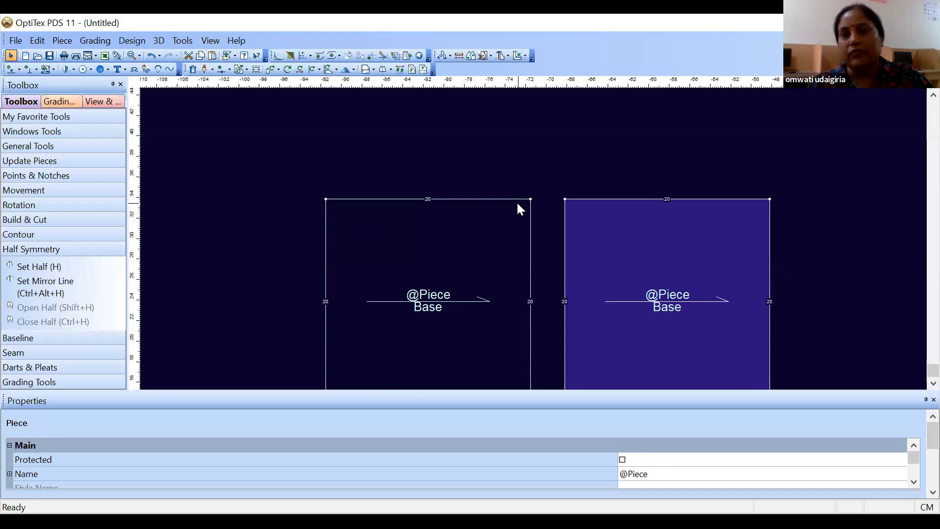
# Start Walk Segments and add the left square's upper edge, from left corner to right corner, to the first segments set.
pyautogui.click(450, 56)
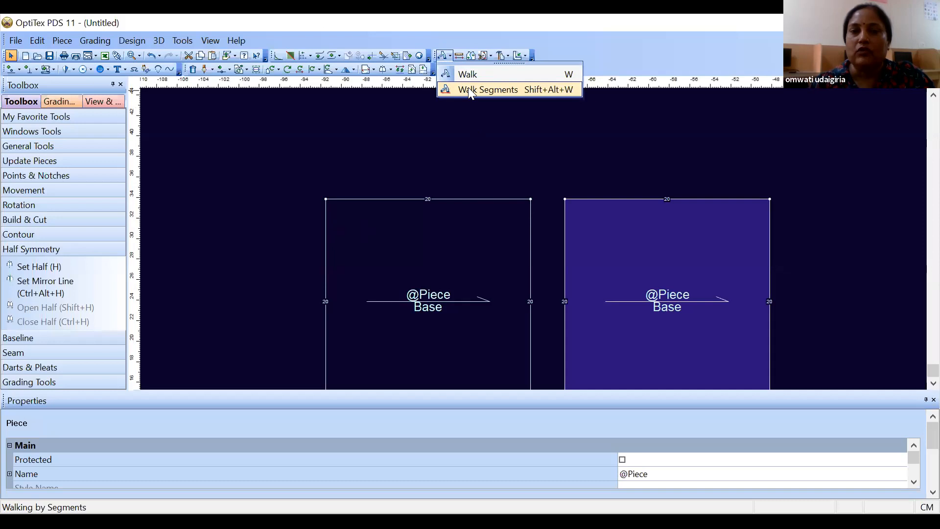
pyautogui.click(470, 90)
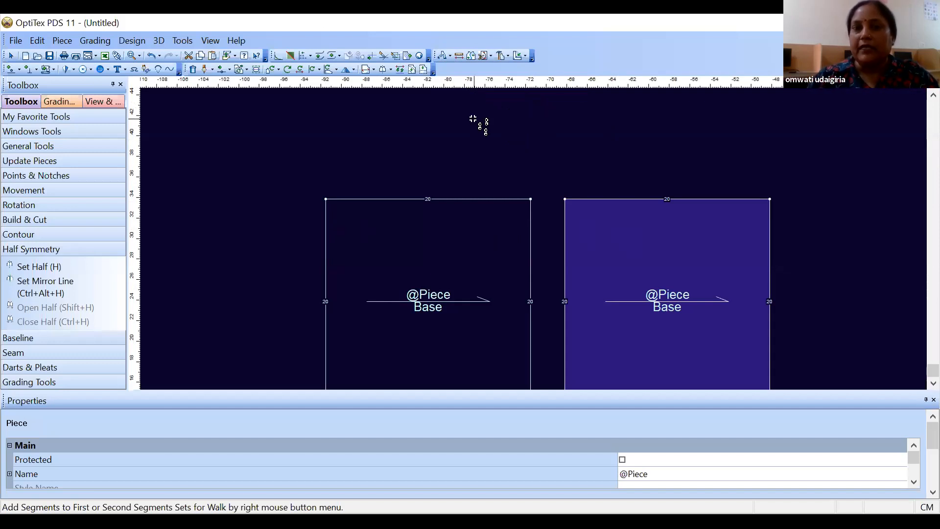
pyautogui.rightClick(475, 124)
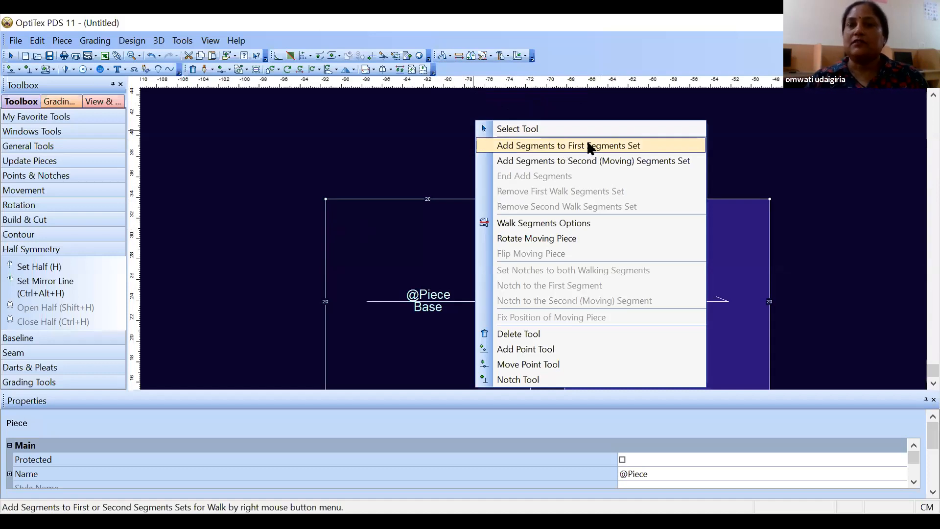
pyautogui.click(519, 145)
pyautogui.click(325, 198)
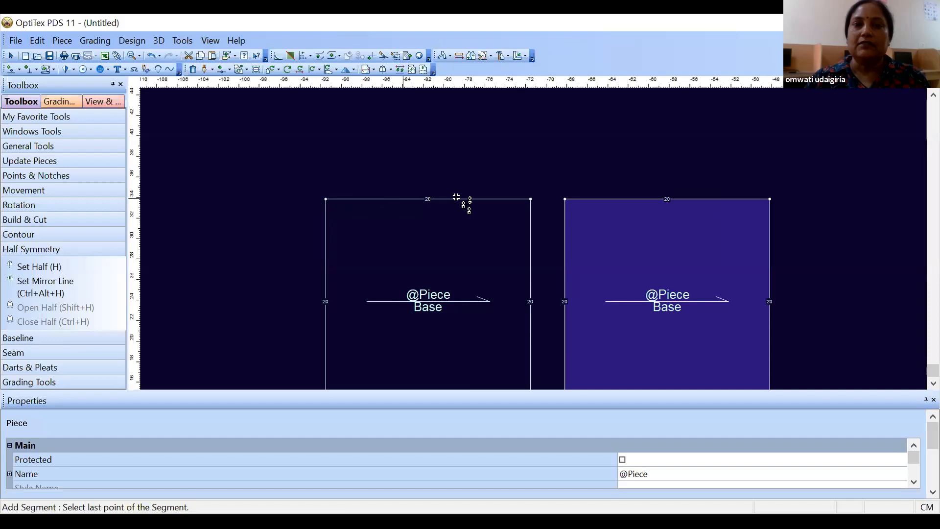
pyautogui.click(528, 199)
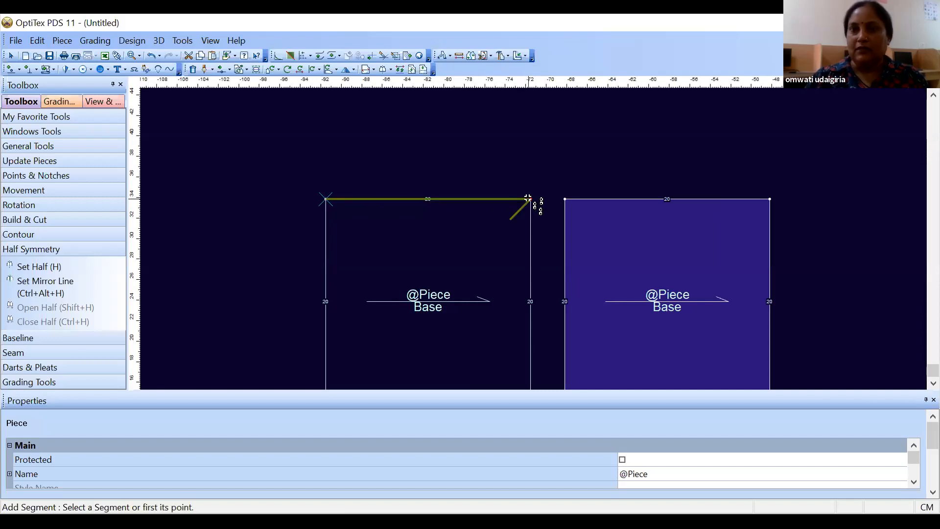
# Add the right square's upper edge, from left corner to right corner, to the second (moving) segments set and end adding segments.
pyautogui.rightClick(567, 130)
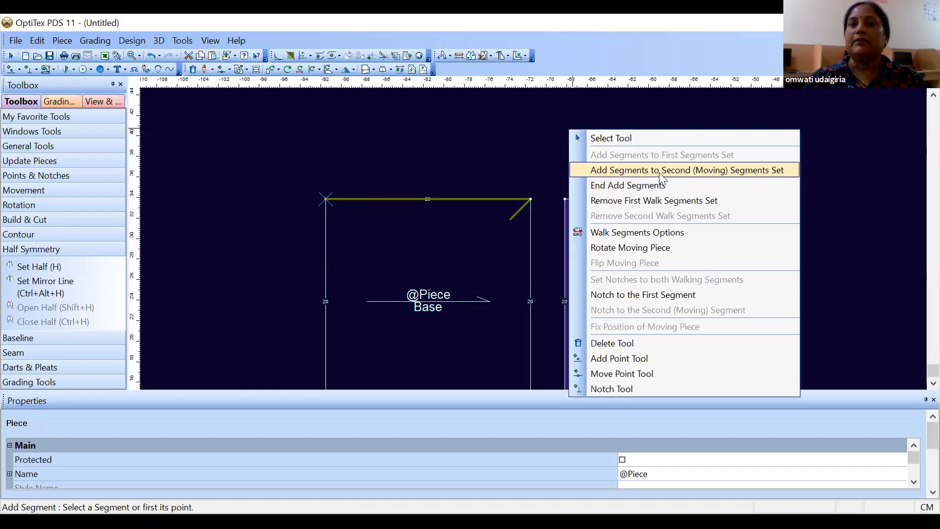
pyautogui.click(694, 172)
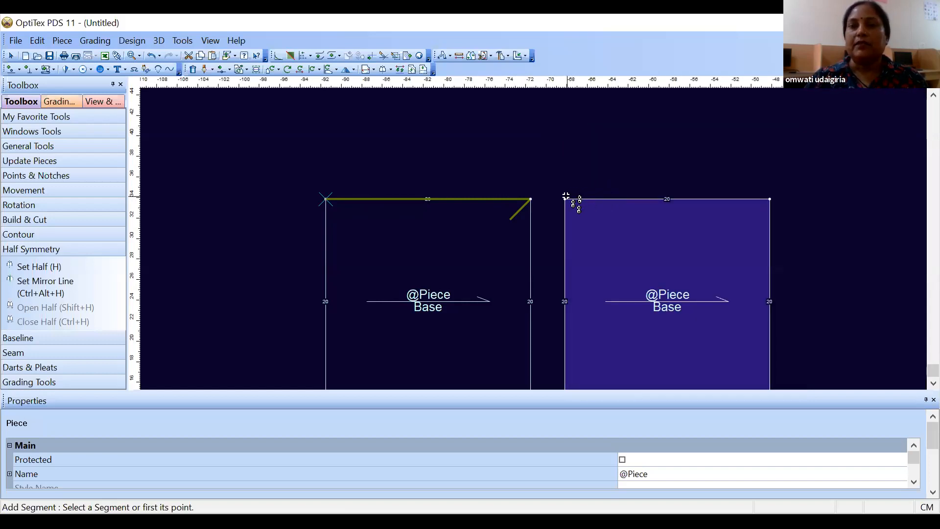
pyautogui.click(565, 198)
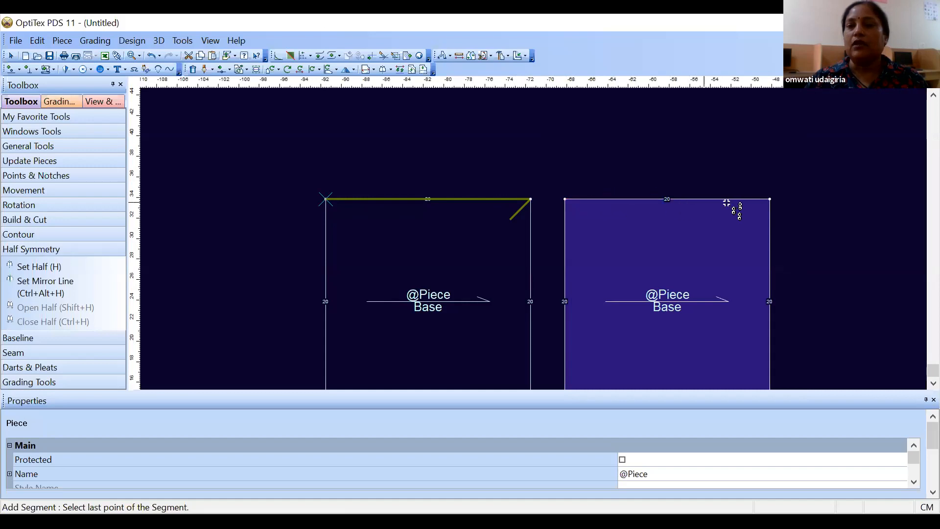
pyautogui.scroll(-1, 727, 203)
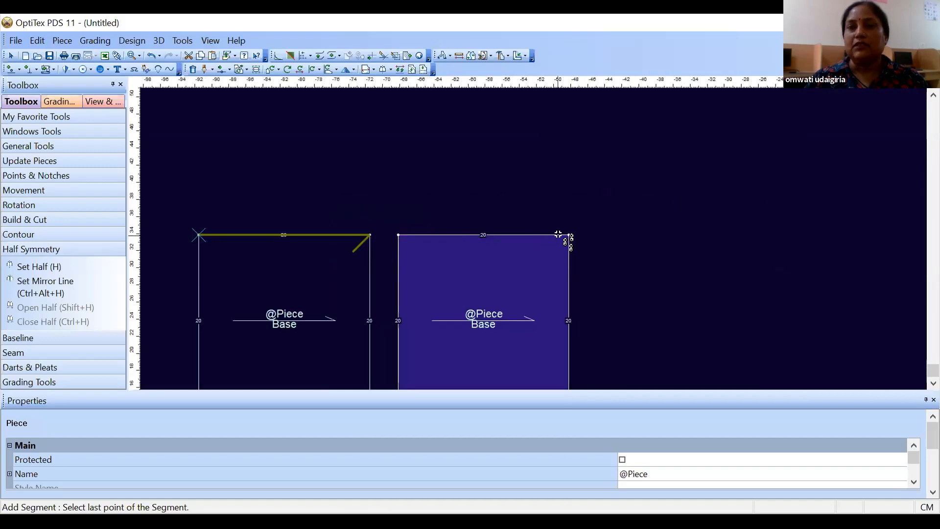
pyautogui.click(567, 235)
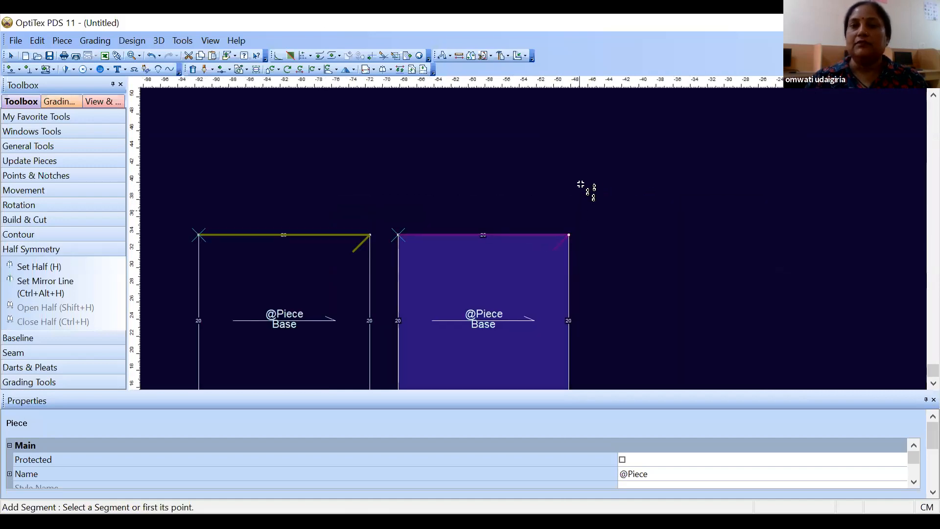
pyautogui.rightClick(577, 164)
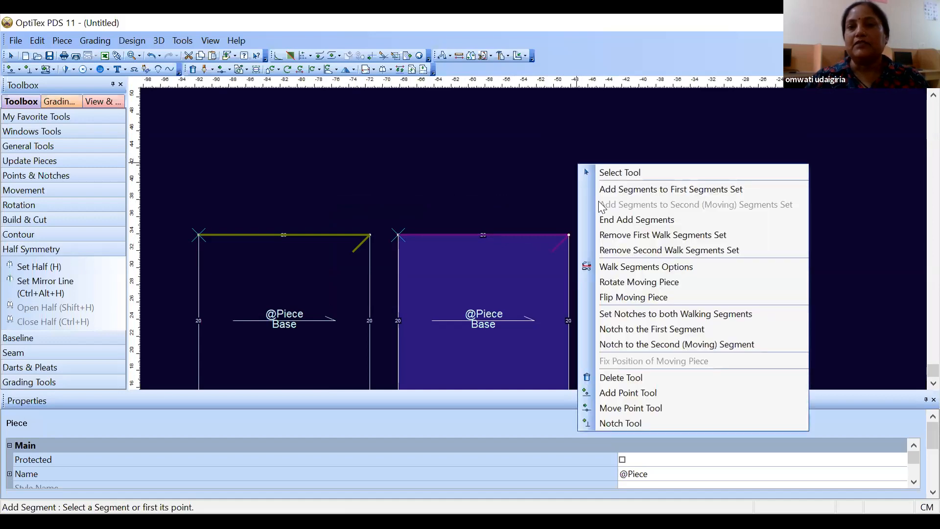
pyautogui.click(614, 227)
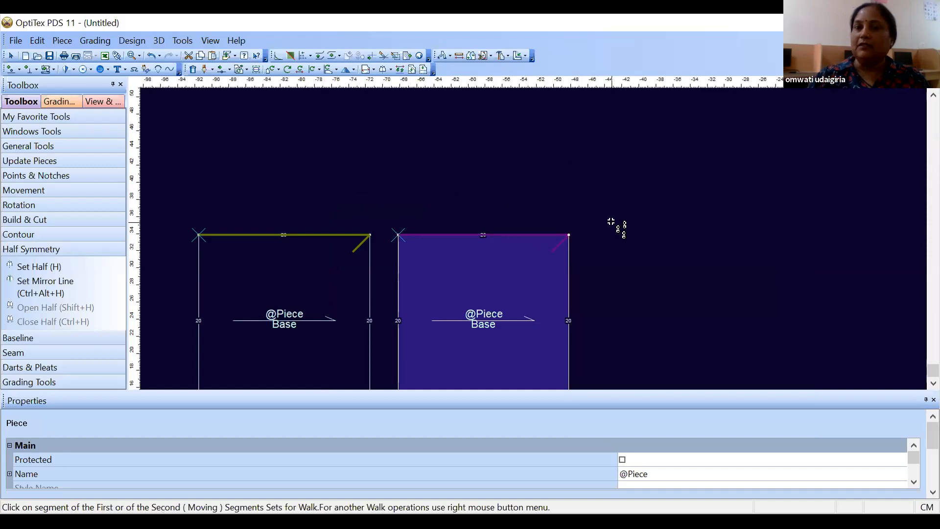
# Walk the moving square onto the stationary square at the left starting point of its upper edge segment.
pyautogui.scroll(-1, 537, 243)
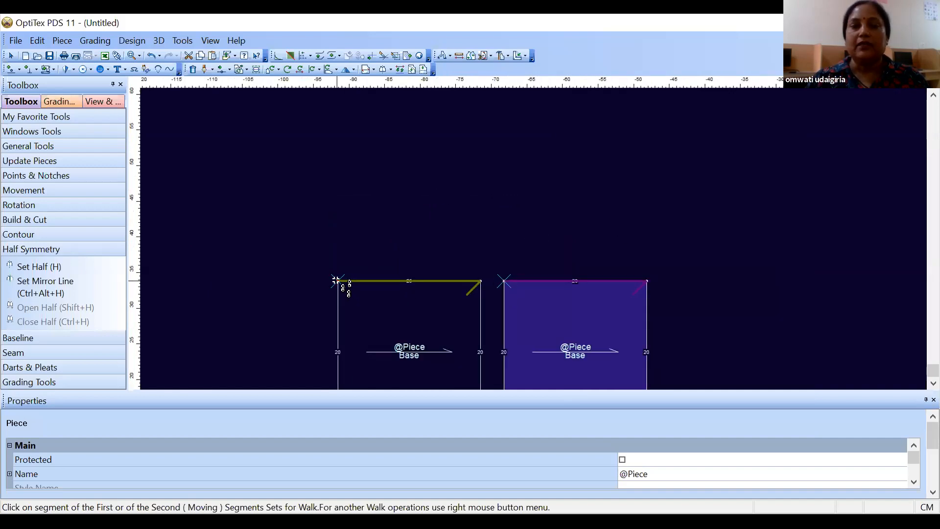
pyautogui.click(335, 281)
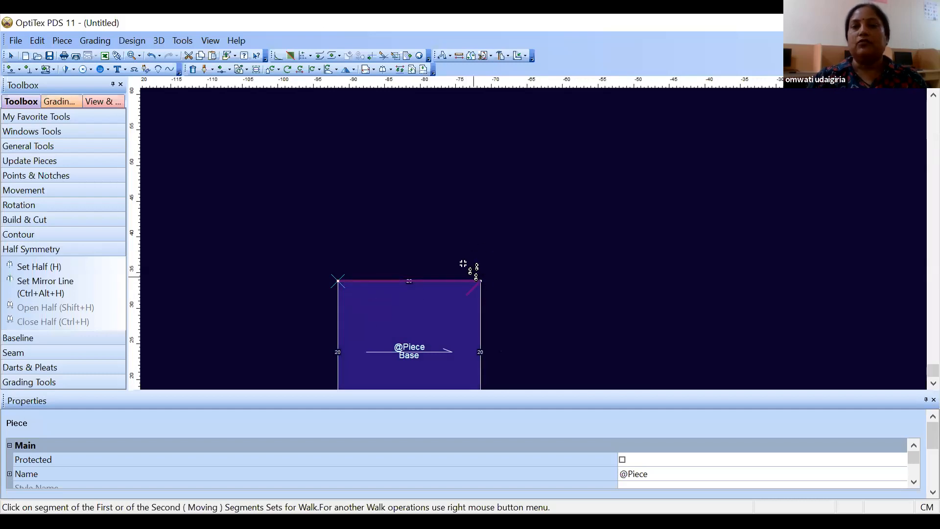
pyautogui.scroll(1, 614, 213)
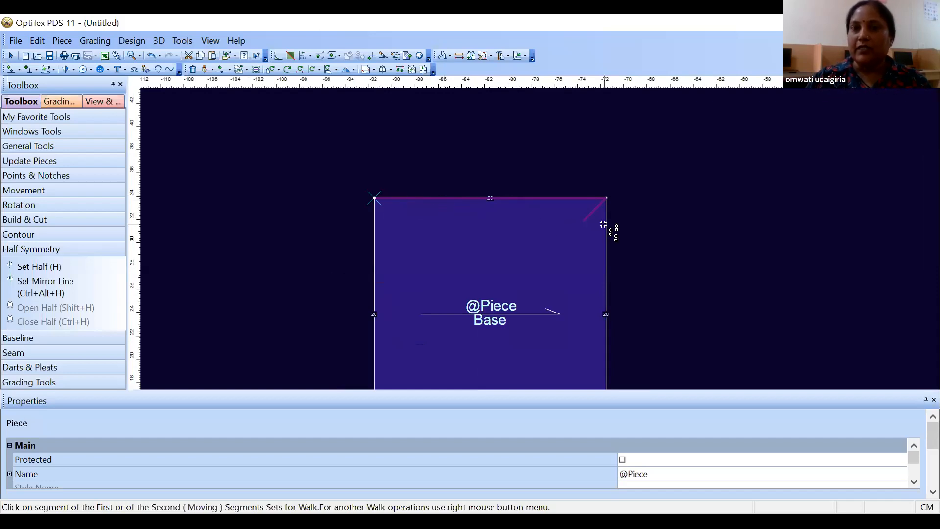
pyautogui.scroll(-1, 605, 282)
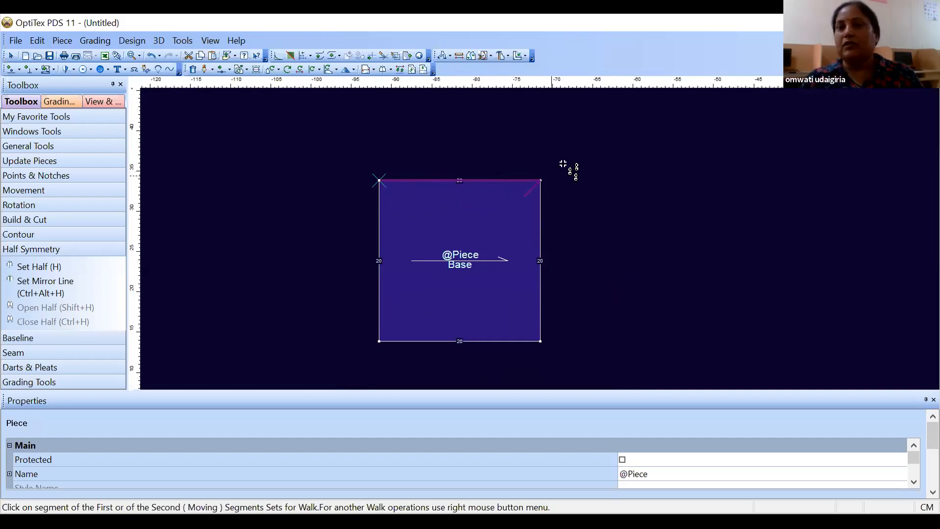
# Return to the Select tool, restore the walking piece's position, and arrange the two squares side by side.
pyautogui.rightClick(597, 178)
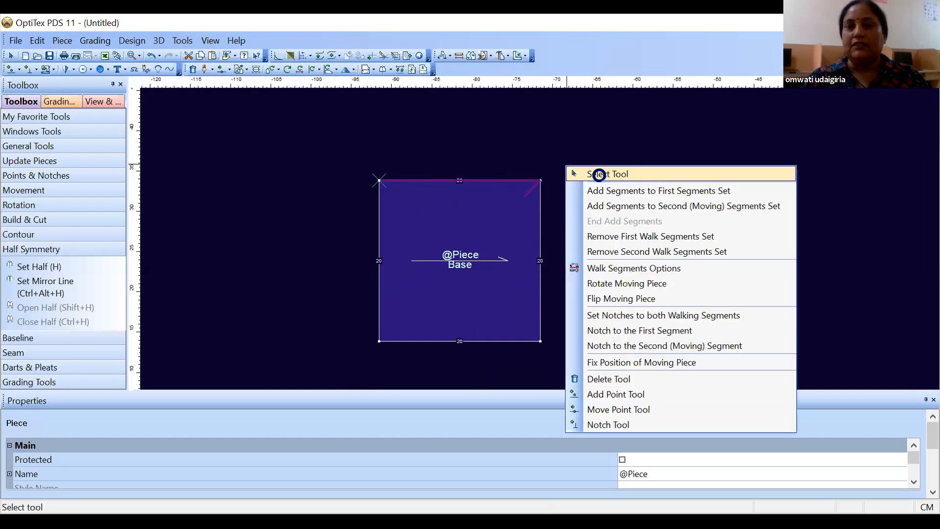
pyautogui.click(512, 274)
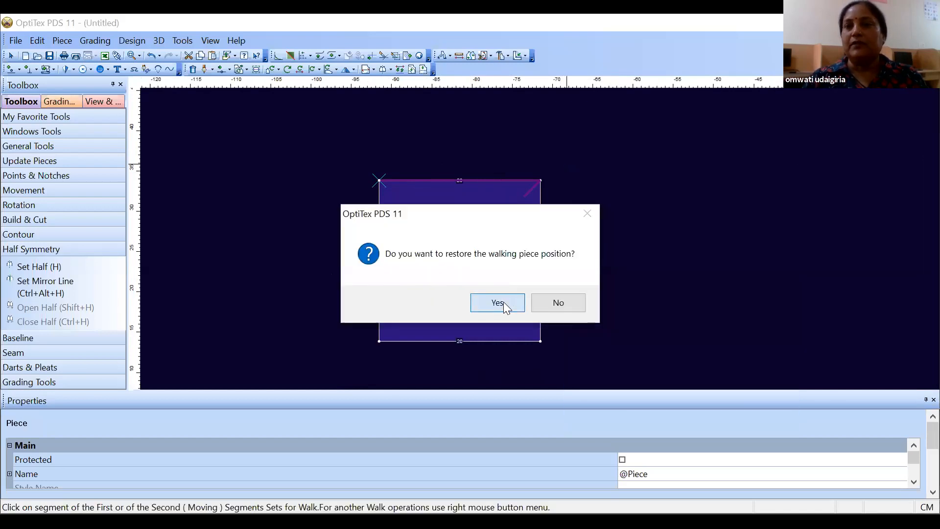
pyautogui.click(498, 302)
pyautogui.moveTo(503, 307); pyautogui.dragTo(395, 295)
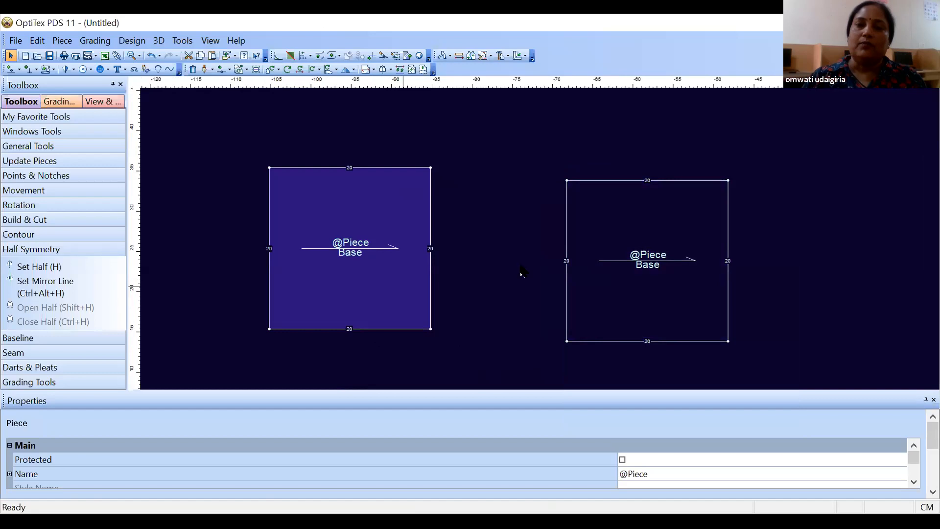
pyautogui.moveTo(586, 233); pyautogui.dragTo(489, 224)
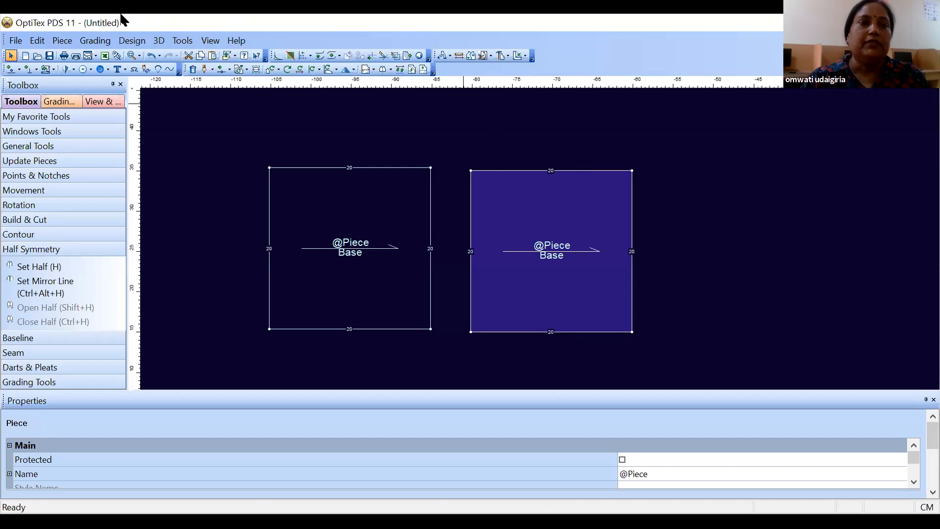
# Open the Walk Segments options, move both squares clear of the dialog, and close it.
pyautogui.click(62, 40)
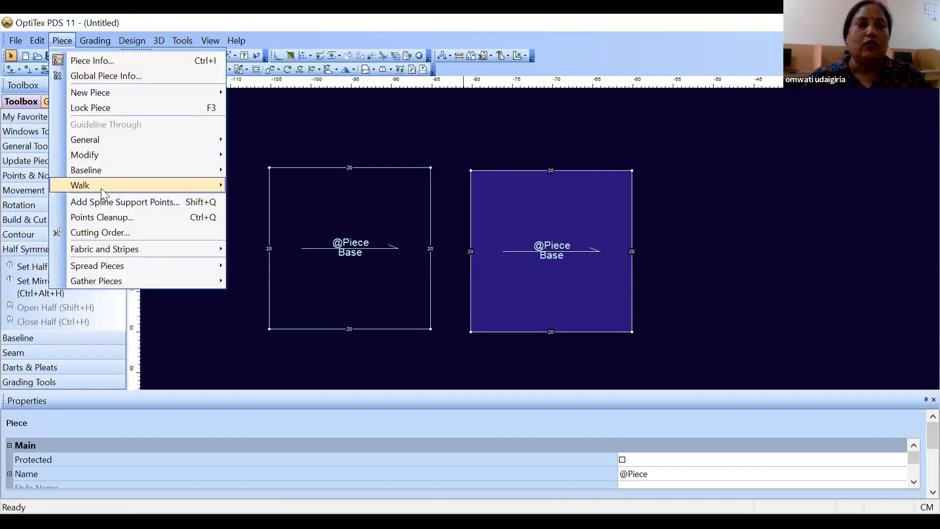
pyautogui.moveTo(100, 188)
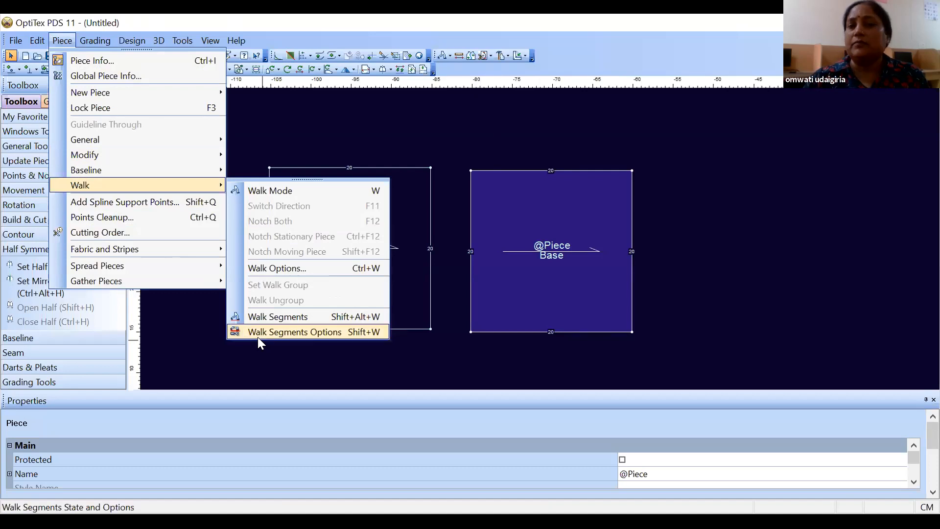
pyautogui.click(299, 334)
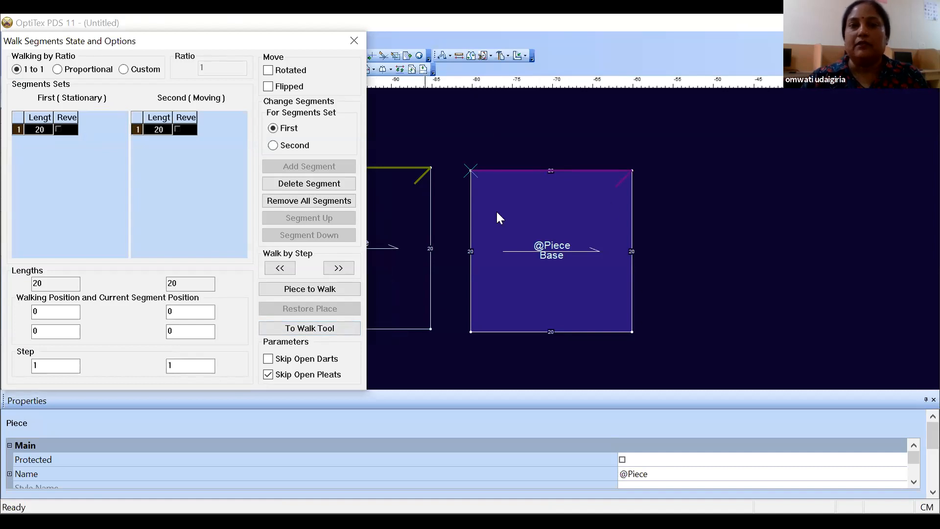
pyautogui.moveTo(496, 216); pyautogui.dragTo(585, 216)
pyautogui.moveTo(413, 216); pyautogui.dragTo(519, 216)
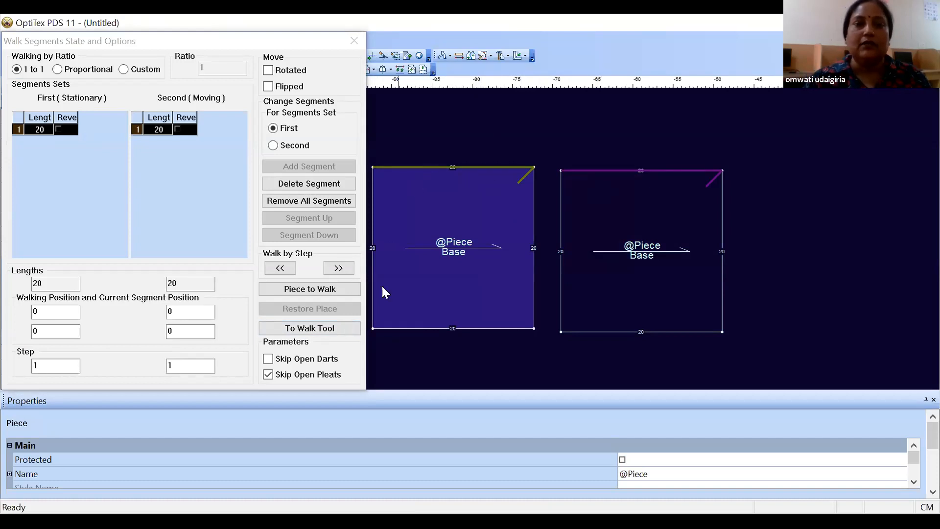
pyautogui.click(354, 42)
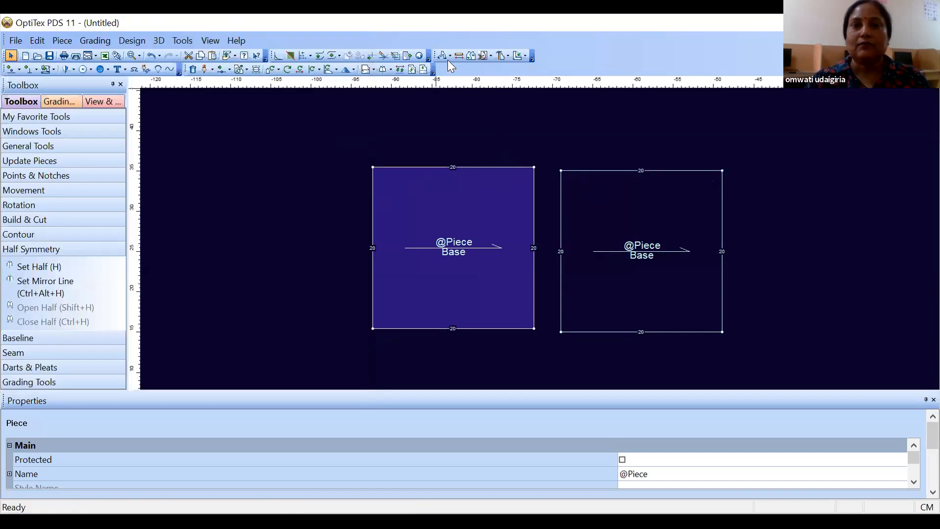
# Start Walk Segments, remove the first and second walk segments sets, and return to the Select tool.
pyautogui.rightClick(466, 152)
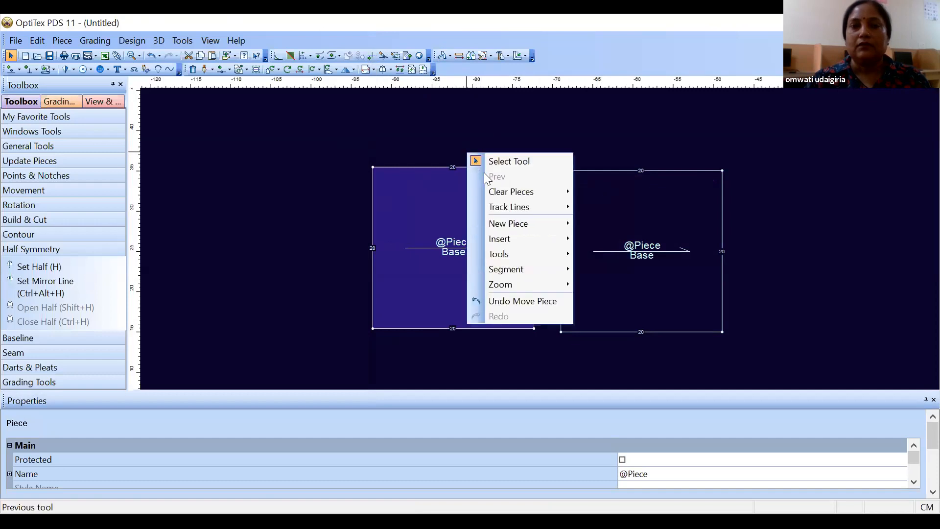
pyautogui.click(430, 177)
pyautogui.click(450, 56)
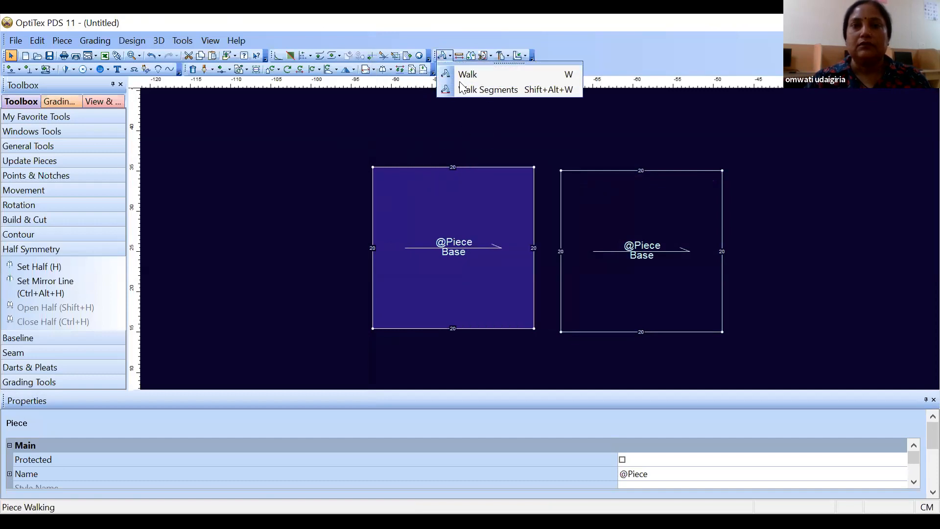
pyautogui.click(470, 90)
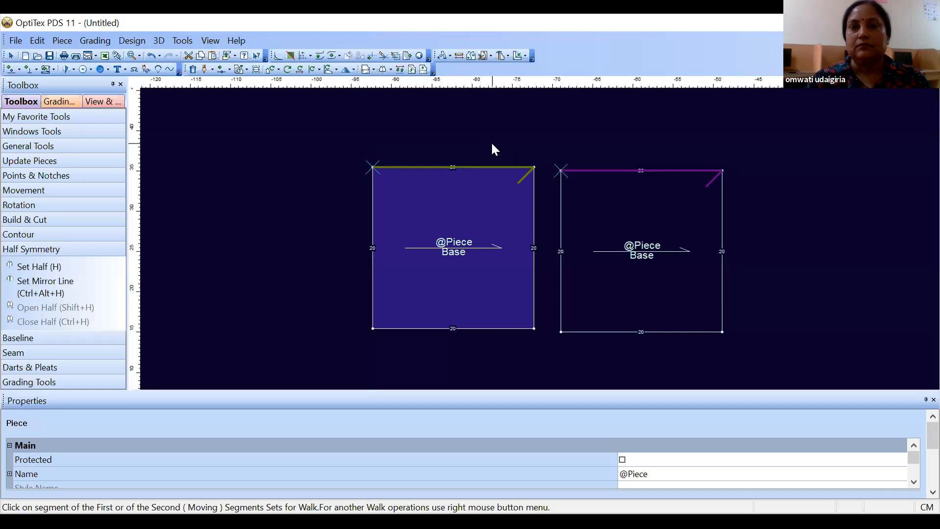
pyautogui.rightClick(492, 145)
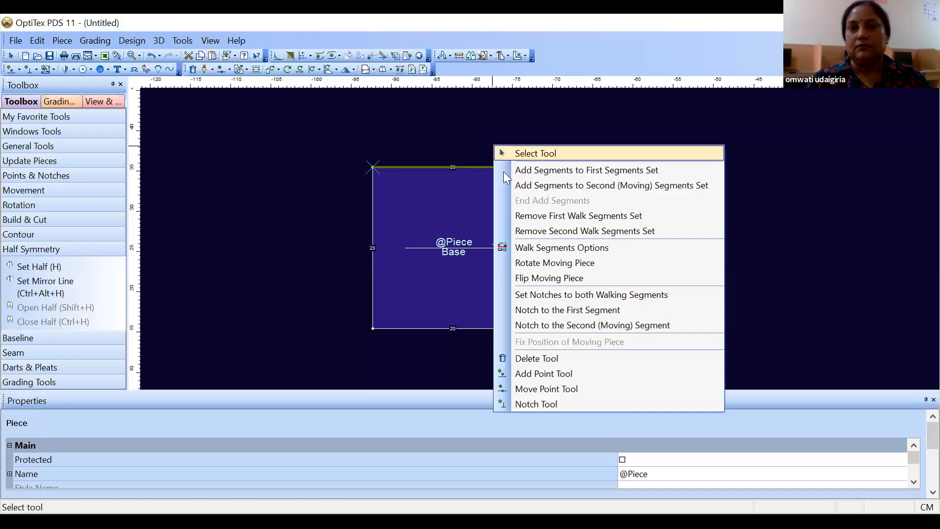
pyautogui.click(551, 216)
pyautogui.rightClick(515, 134)
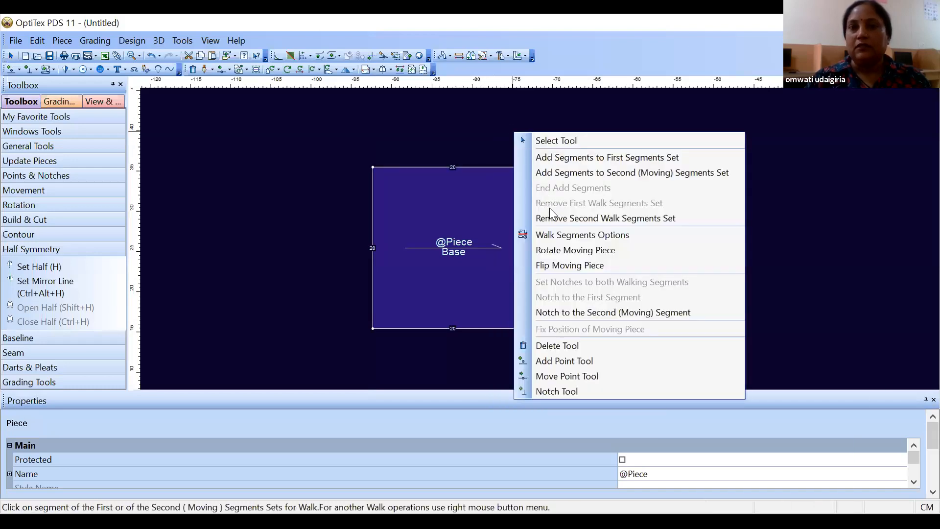
pyautogui.click(571, 218)
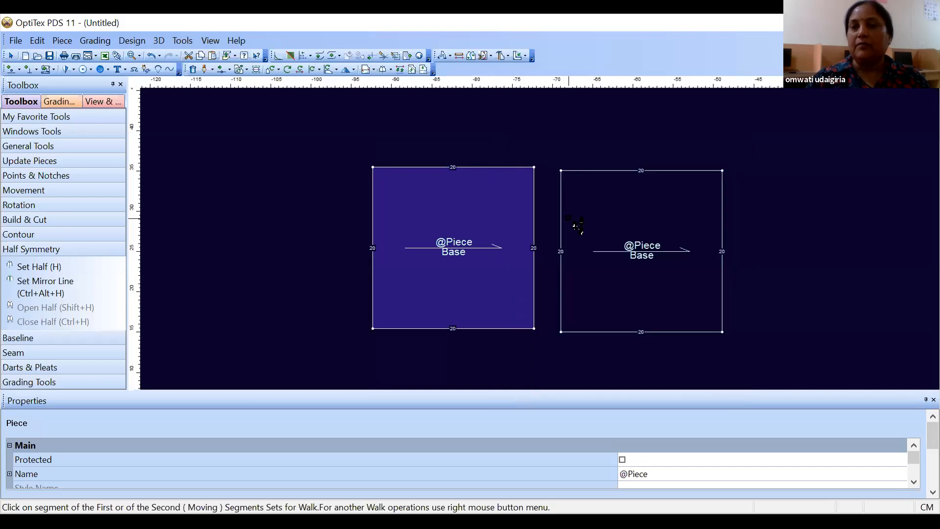
pyautogui.rightClick(512, 142)
pyautogui.click(528, 150)
# Shift the left square slightly and paste two more copies of the square piece.
pyautogui.moveTo(499, 194); pyautogui.dragTo(503, 199)
pyautogui.click(590, 220)
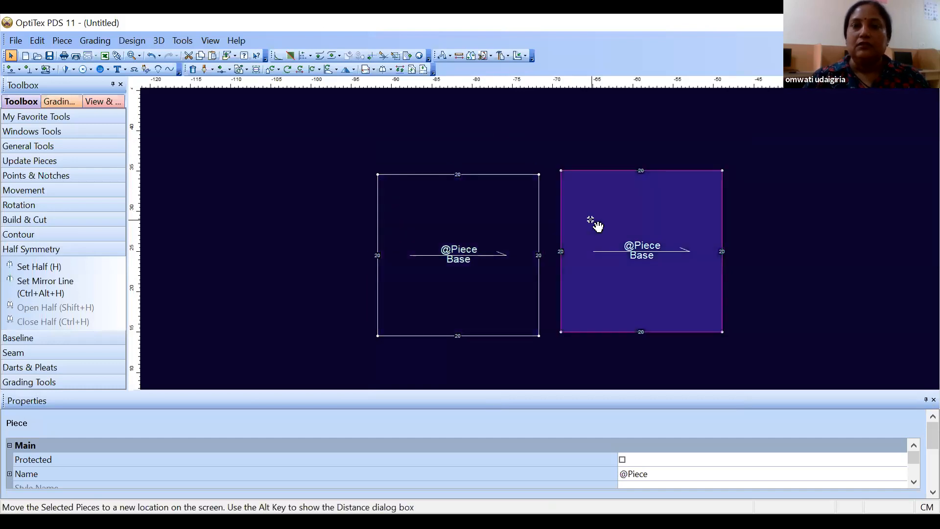
pyautogui.click(492, 238)
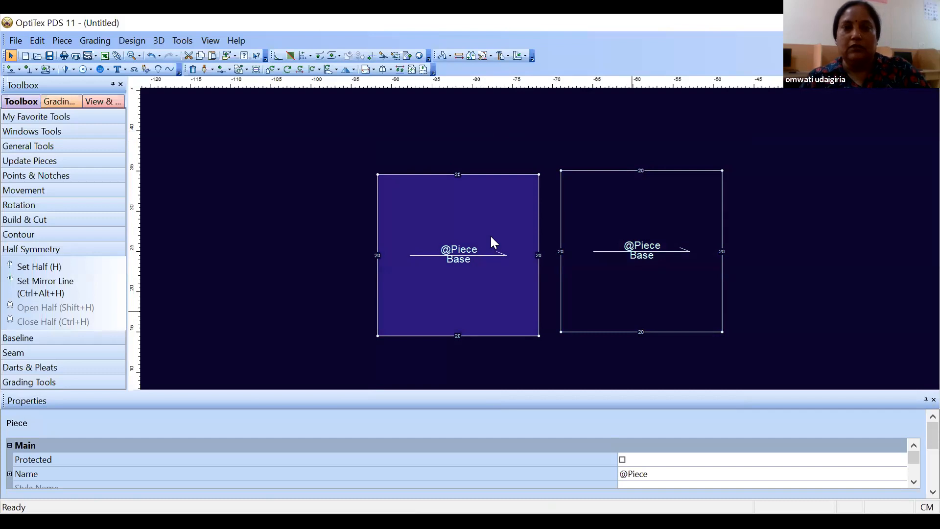
pyautogui.hotkey('ctrl', 'v')
pyautogui.hotkey('ctrl', 'v')
# Arrange the four squares in two rows of two, with the pasted copies below the original pair.
pyautogui.moveTo(501, 226); pyautogui.dragTo(518, 121)
pyautogui.moveTo(604, 204); pyautogui.dragTo(610, 123)
pyautogui.click(645, 289)
pyautogui.moveTo(568, 329); pyautogui.dragTo(455, 354)
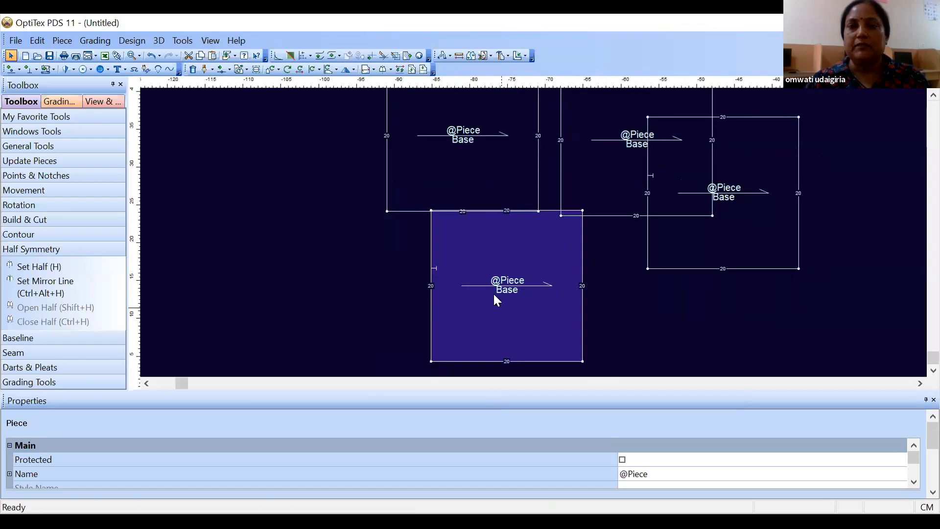
pyautogui.moveTo(529, 257); pyautogui.dragTo(510, 289)
pyautogui.moveTo(722, 223); pyautogui.dragTo(677, 359)
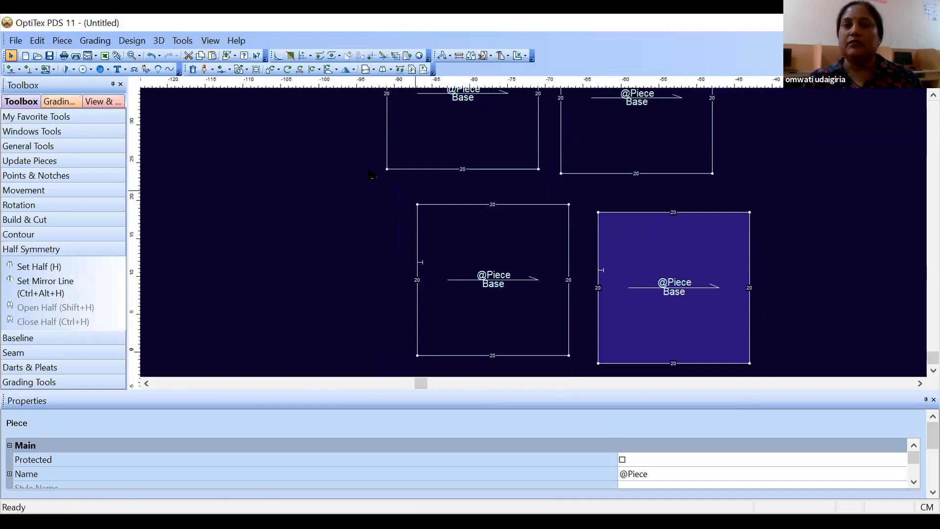
# Open the Walk Segments options and add the lower-left square's upper edge, from left corner to right corner, to the first (stationary) set.
pyautogui.click(60, 41)
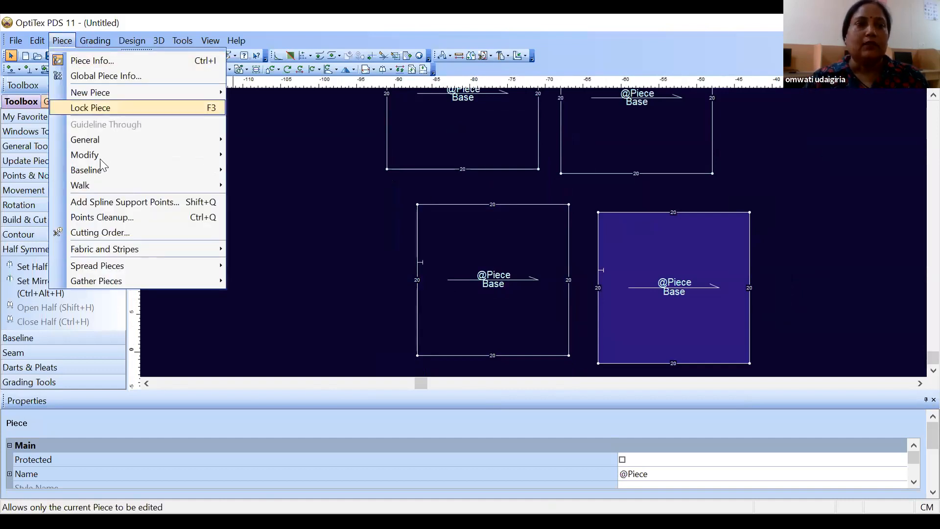
pyautogui.moveTo(102, 184)
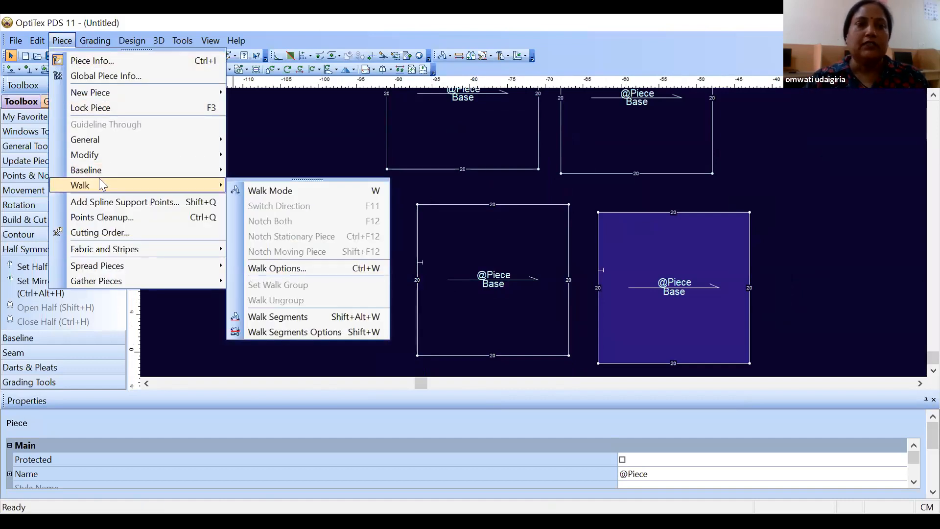
pyautogui.click(282, 331)
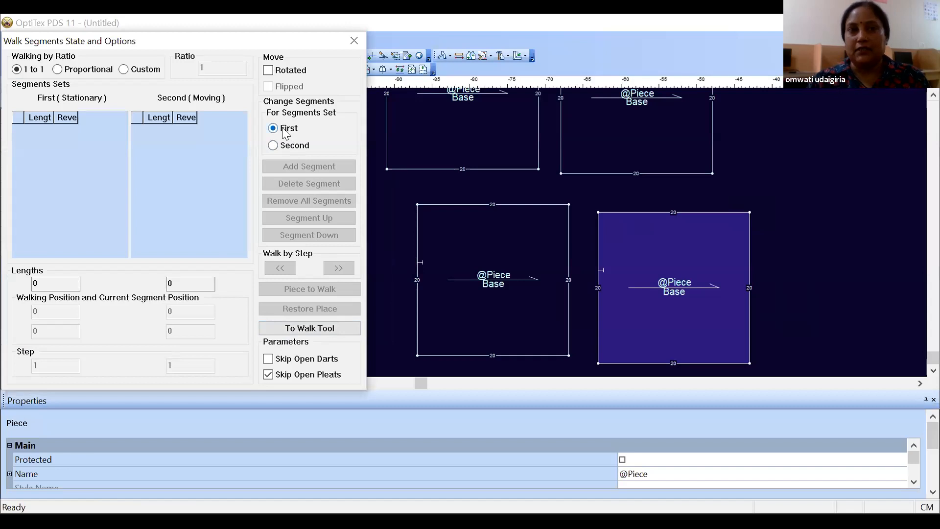
pyautogui.moveTo(417, 204); pyautogui.dragTo(569, 205)
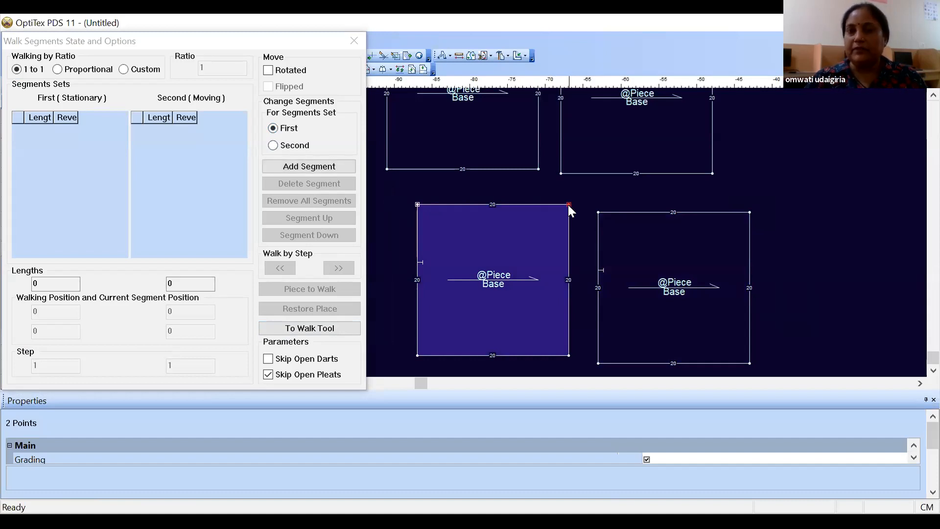
pyautogui.click(296, 166)
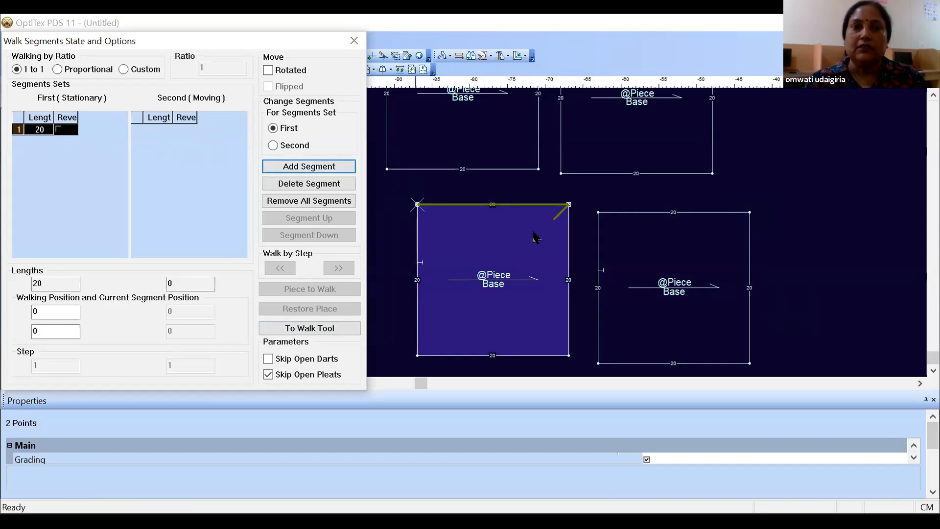
# Add the upper-left square's upper edge, from left corner to right corner, to the first (stationary) segments set.
pyautogui.scroll(-1, 533, 237)
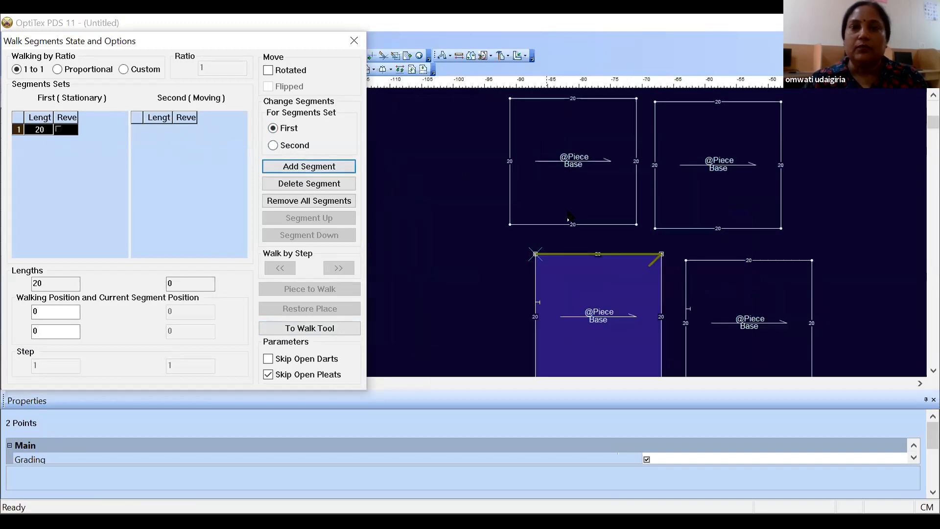
pyautogui.click(511, 100)
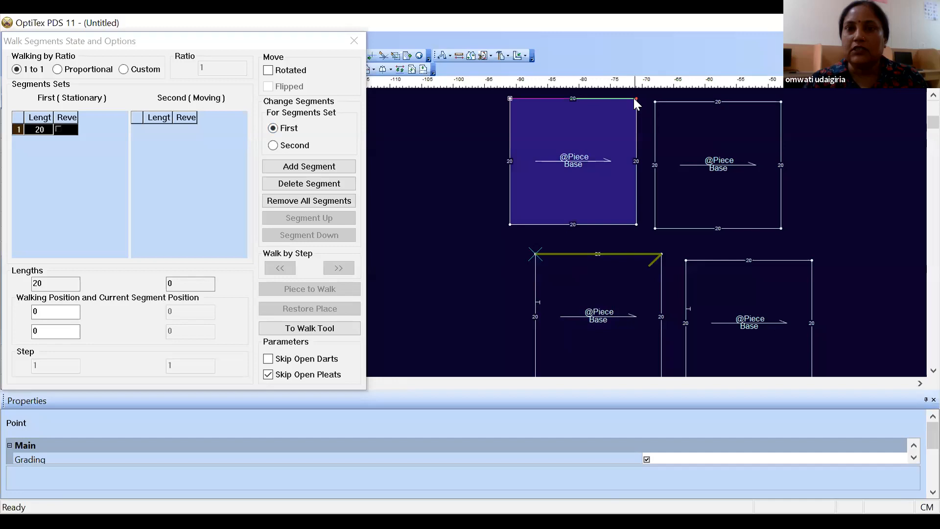
pyautogui.click(635, 99)
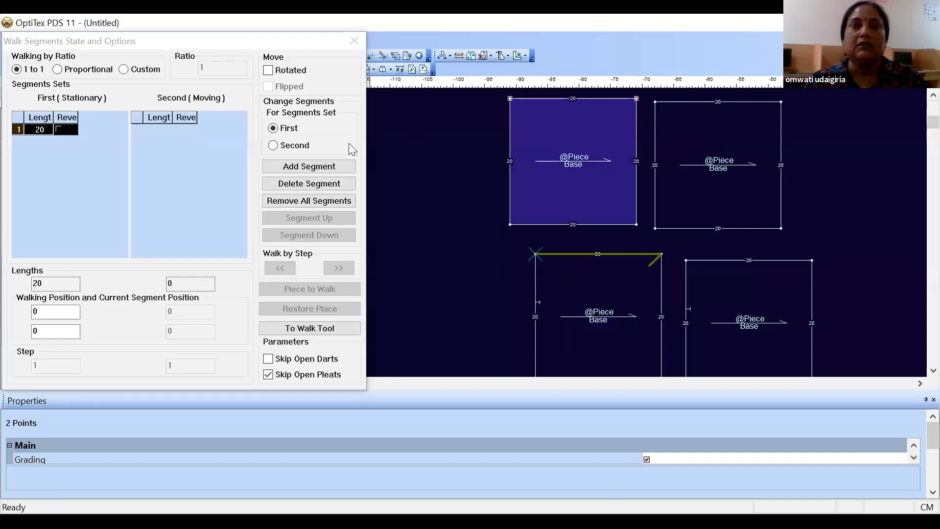
pyautogui.click(308, 167)
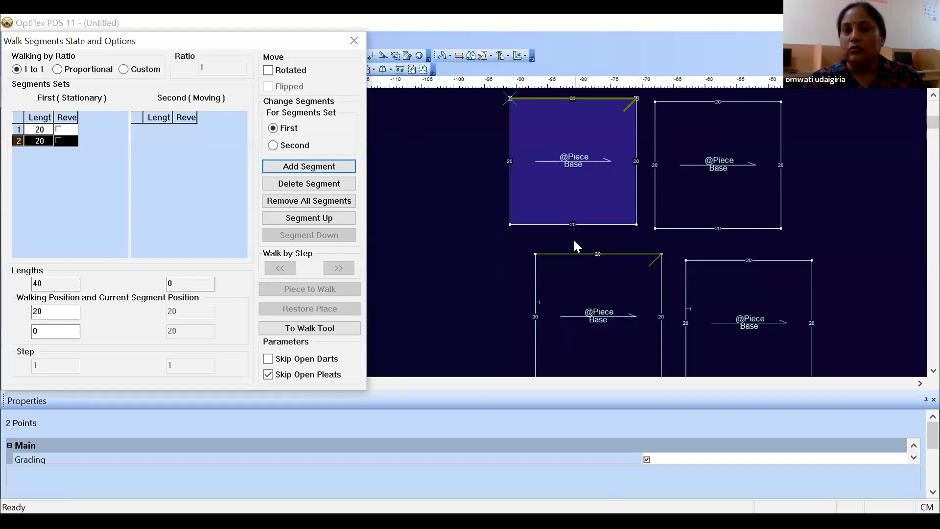
# Move all four squares leftward, keeping a clear gap between the stationary left pair and the right pair.
pyautogui.moveTo(553, 203); pyautogui.dragTo(477, 205)
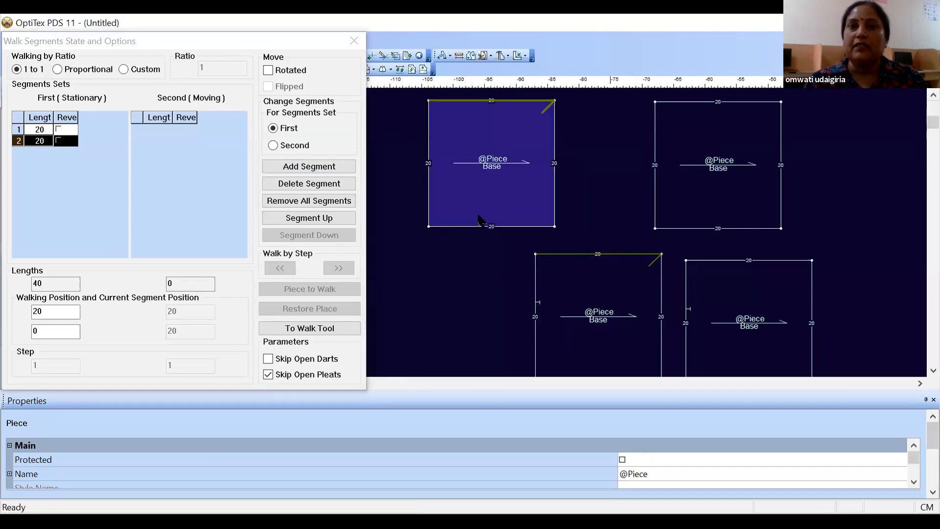
pyautogui.moveTo(553, 277); pyautogui.dragTo(460, 266)
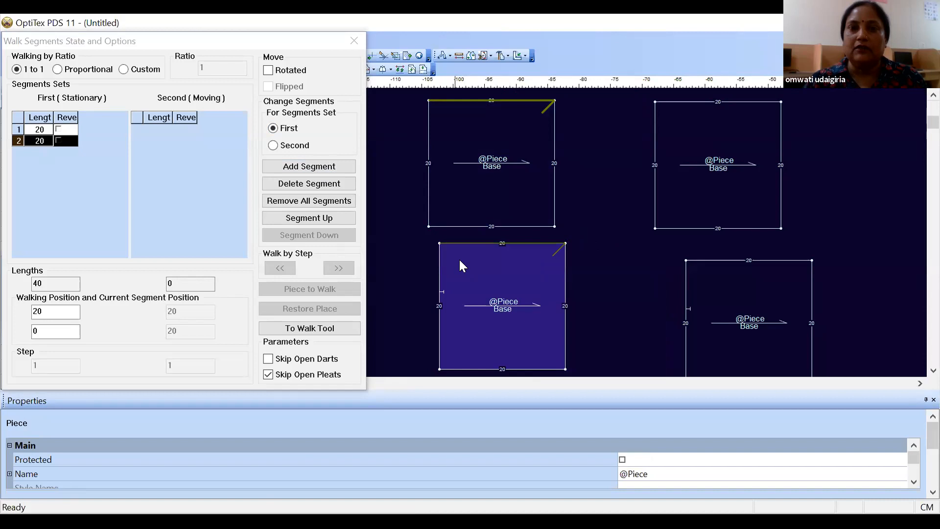
pyautogui.moveTo(671, 204); pyautogui.dragTo(623, 205)
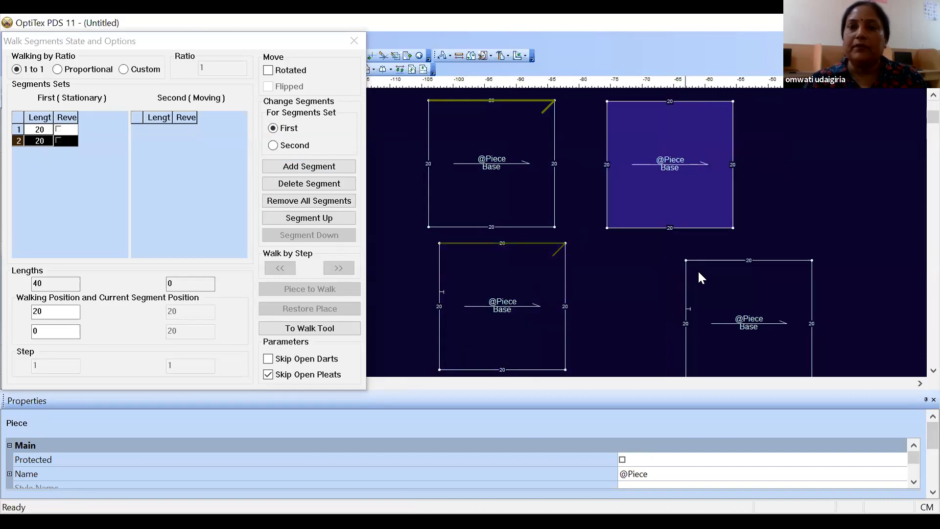
pyautogui.moveTo(680, 277); pyautogui.dragTo(612, 272)
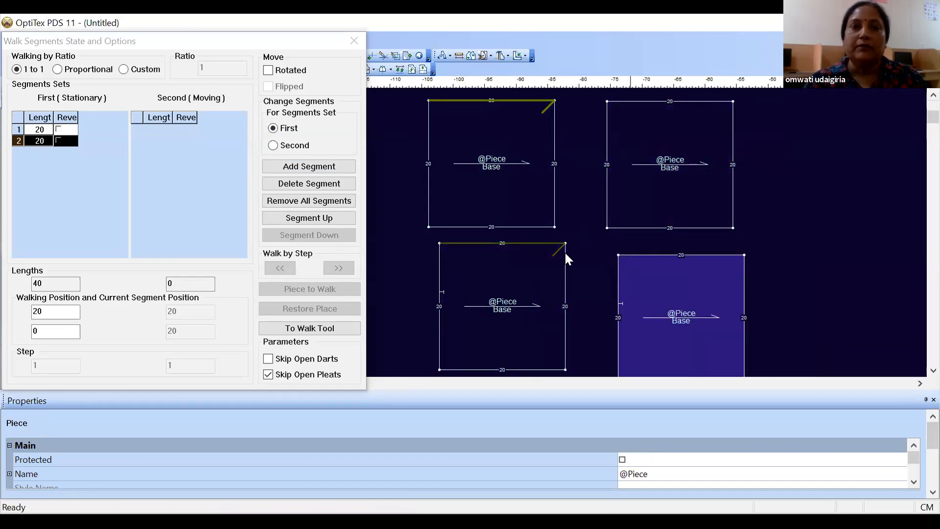
# Switch to the second (moving) segments set and add the lower-right square's upper edge, from left corner to right corner.
pyautogui.click(273, 146)
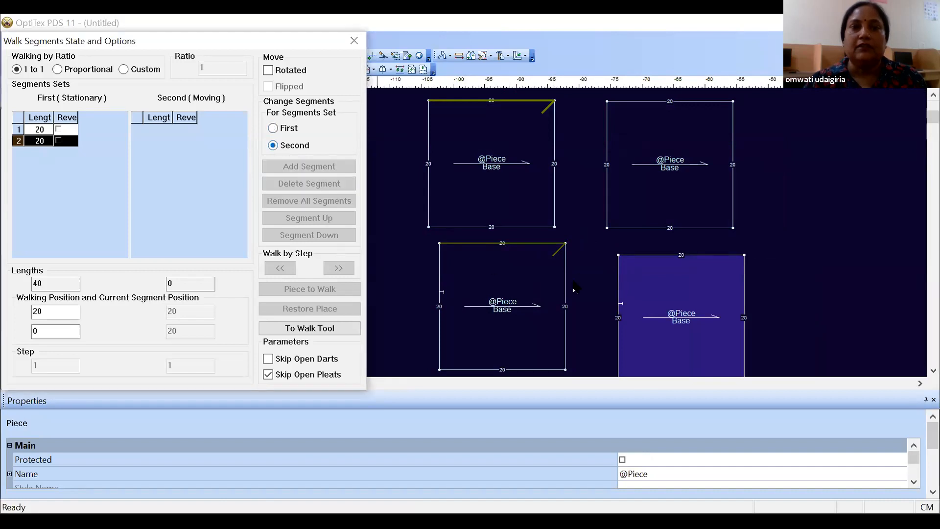
pyautogui.click(616, 253)
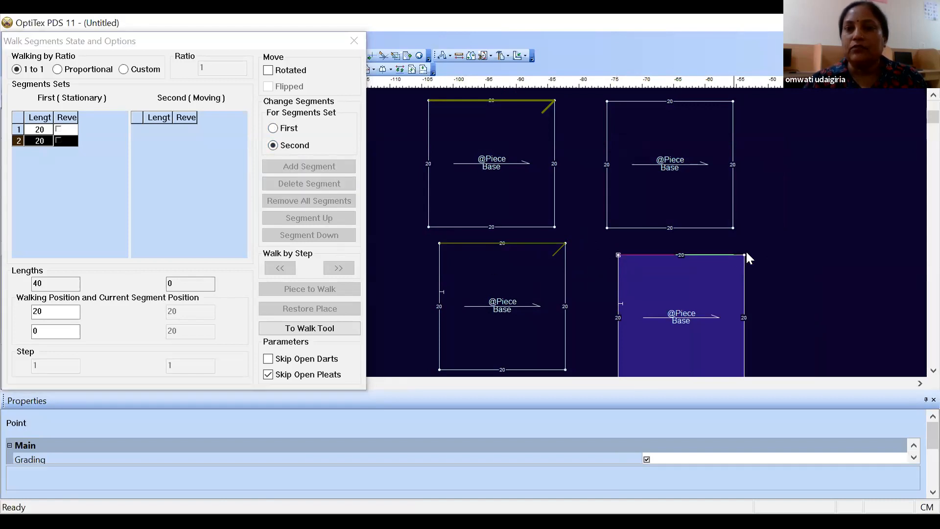
pyautogui.click(742, 255)
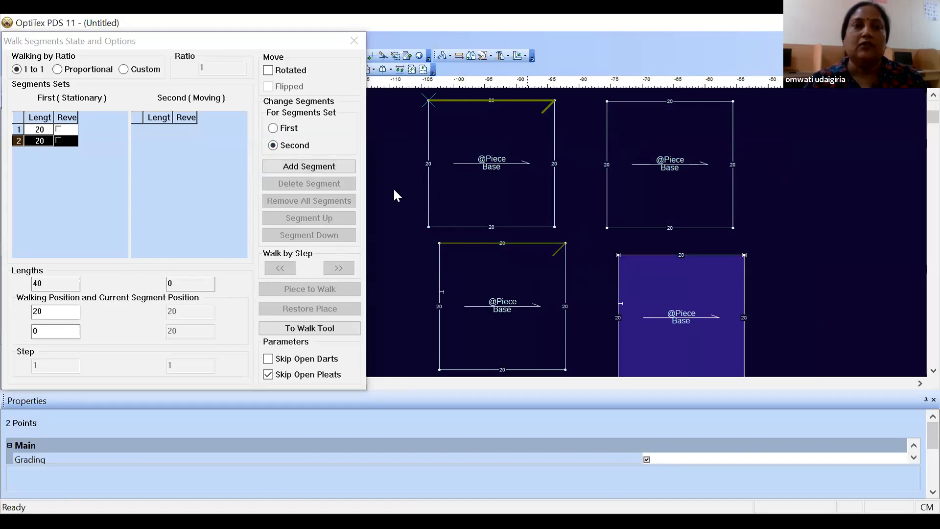
pyautogui.click(309, 167)
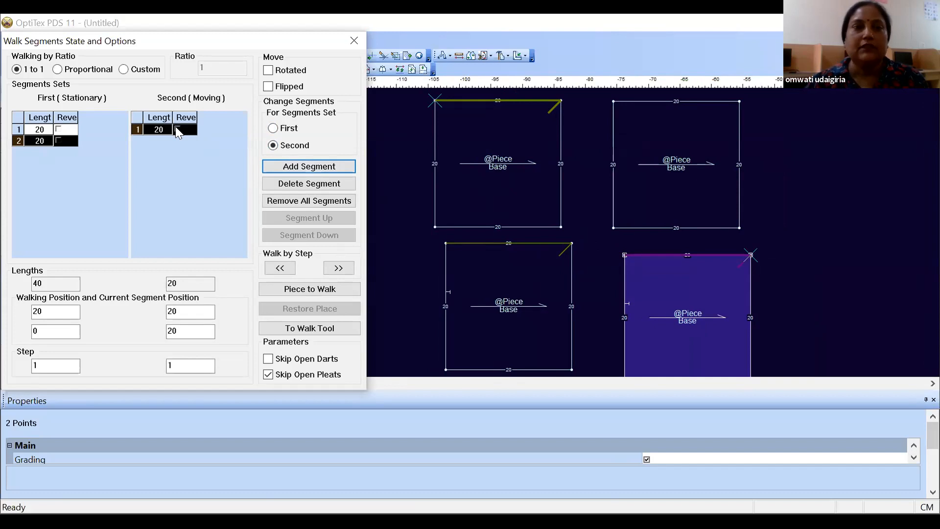
# Add the upper-right square's upper edge, from left corner to right corner, to the second (moving) segments set.
pyautogui.click(613, 104)
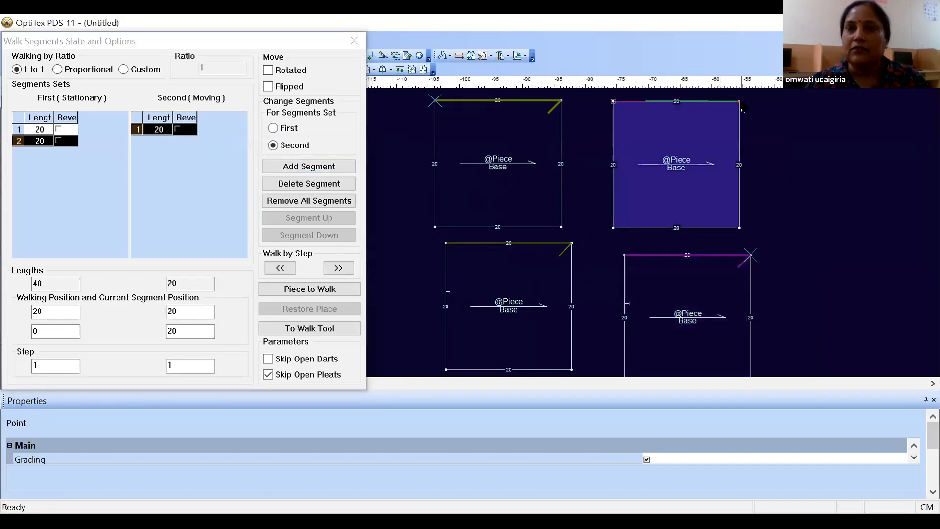
pyautogui.click(740, 103)
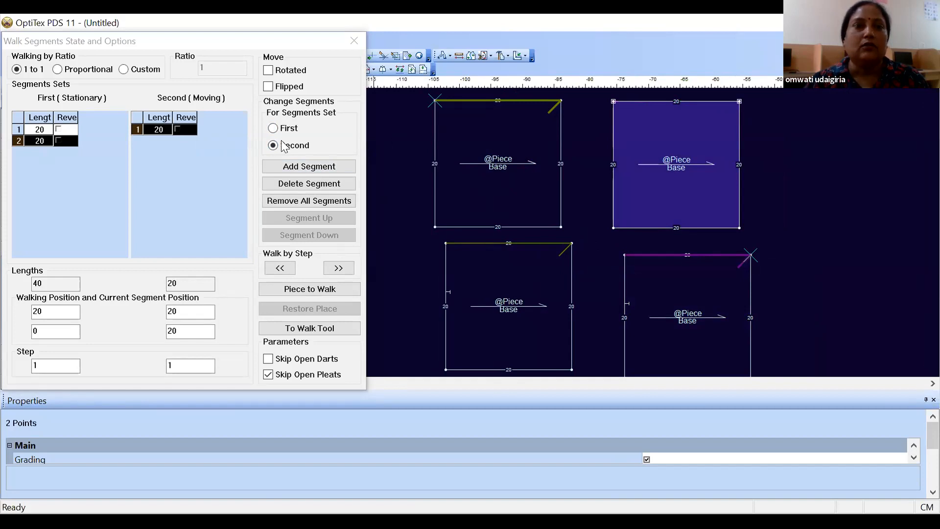
pyautogui.click(304, 165)
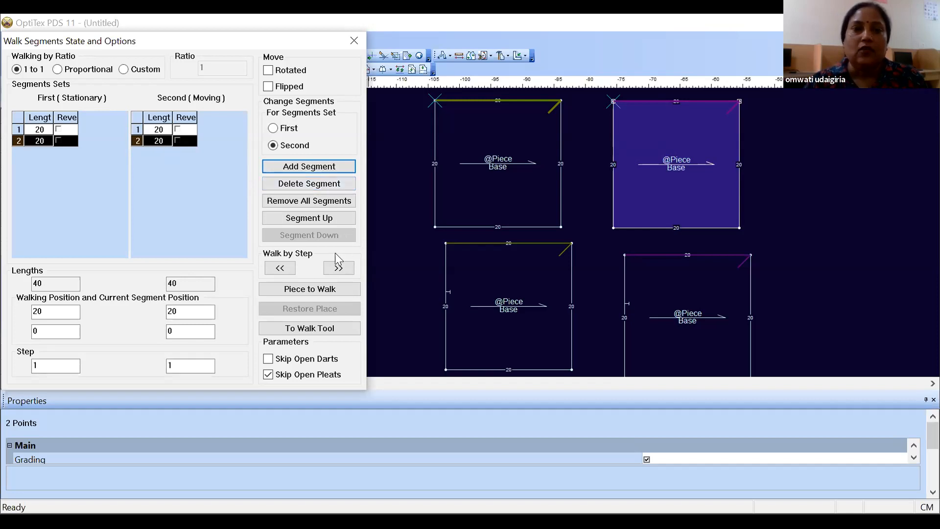
# Start walking the pieces with the defined segments sets, and end the walk by returning to the Select tool.
pyautogui.click(312, 289)
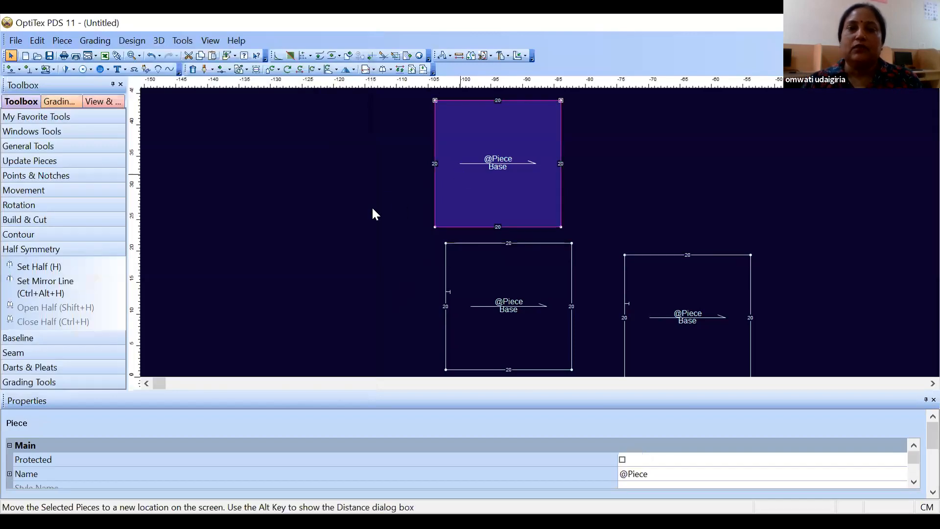
pyautogui.rightClick(373, 208)
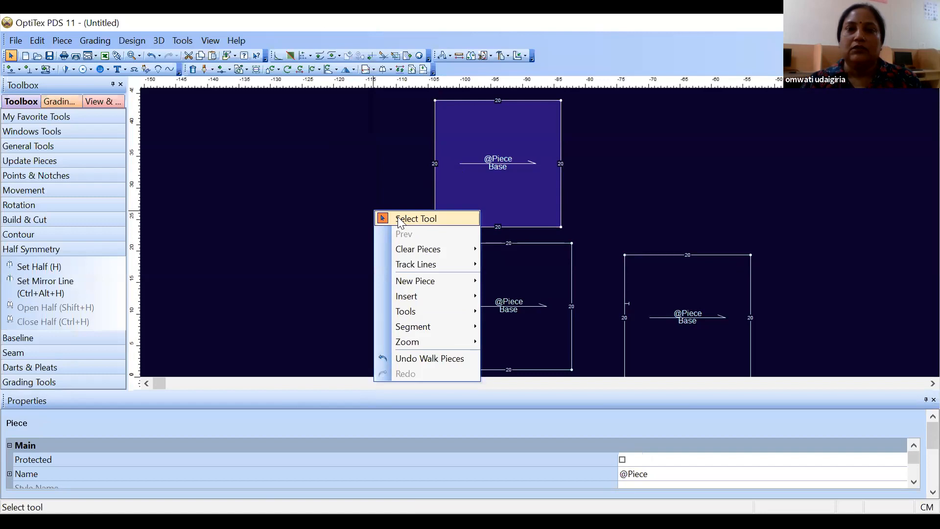
pyautogui.click(580, 205)
pyautogui.click(551, 146)
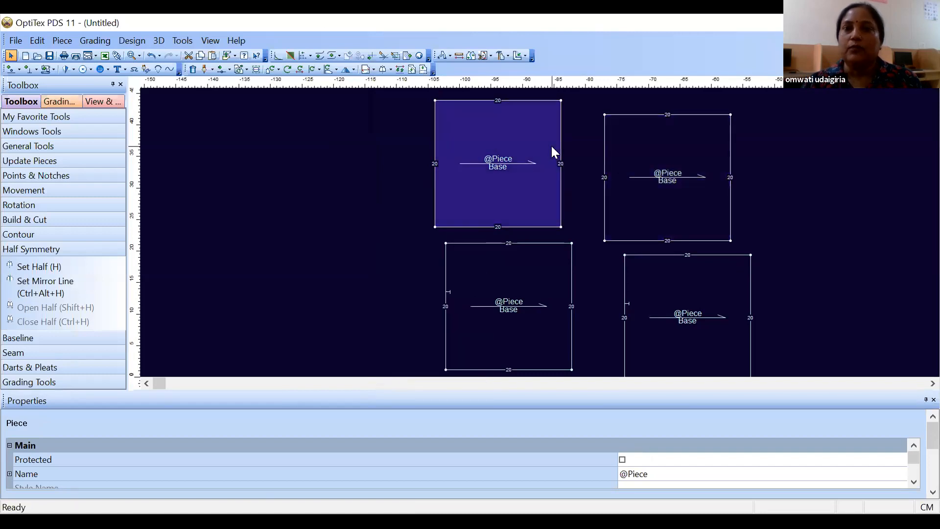
# Spread the four squares apart, placing three side by side in a row and the fourth lower, beyond the row's right end.
pyautogui.moveTo(540, 141); pyautogui.dragTo(342, 179)
pyautogui.moveTo(480, 265); pyautogui.dragTo(447, 147)
pyautogui.moveTo(631, 203); pyautogui.dragTo(579, 217)
pyautogui.moveTo(675, 286); pyautogui.dragTo(770, 271)
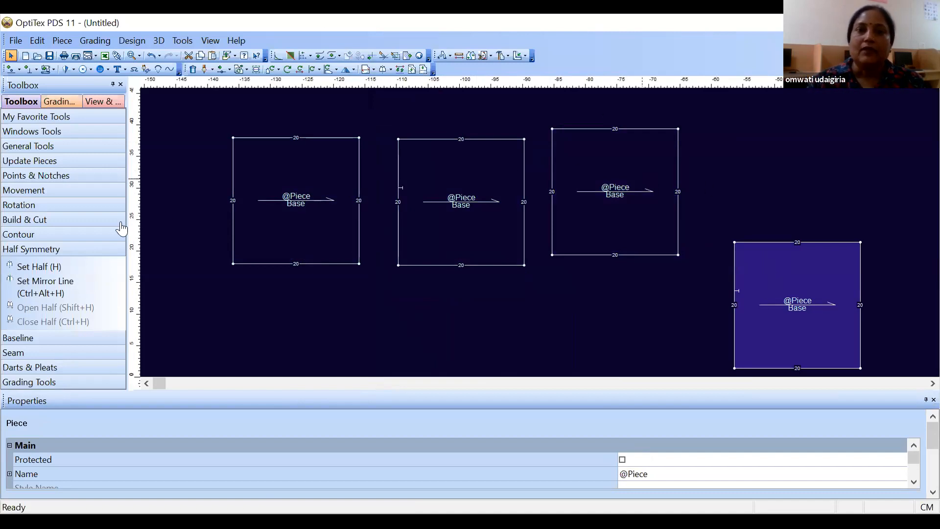
# Measure the leftmost square's upper edge from corner to corner.
pyautogui.click(325, 163)
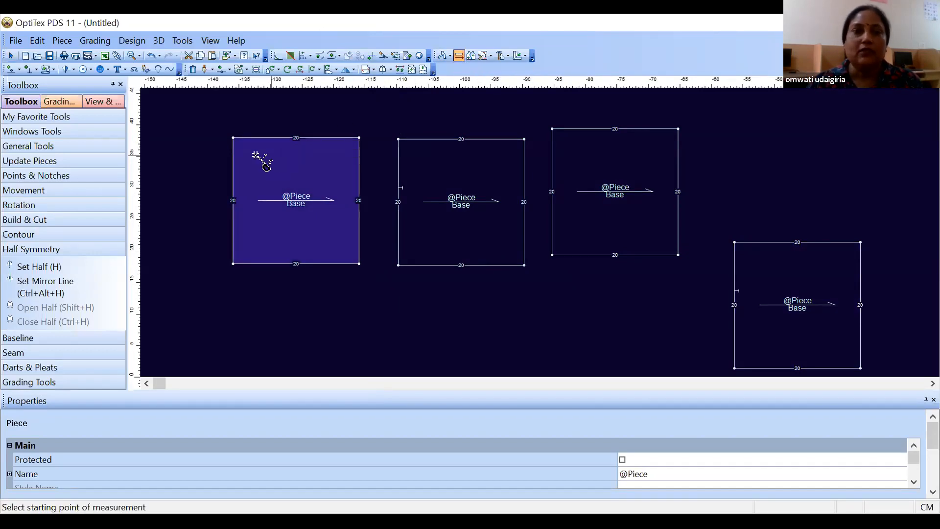
pyautogui.click(258, 138)
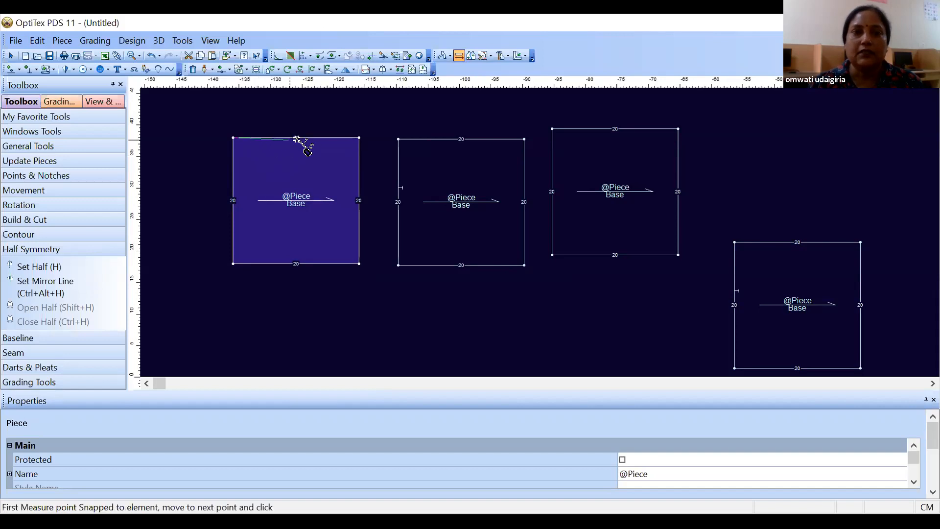
pyautogui.click(358, 138)
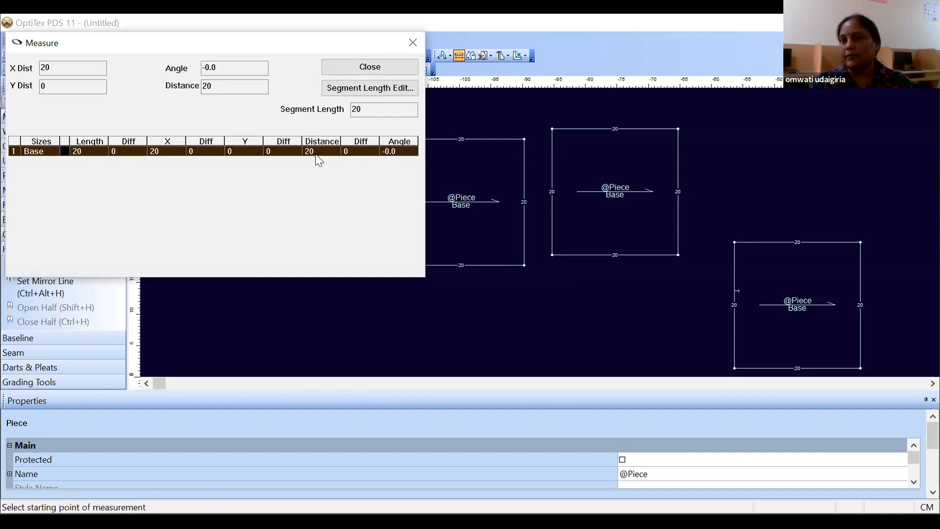
pyautogui.click(376, 69)
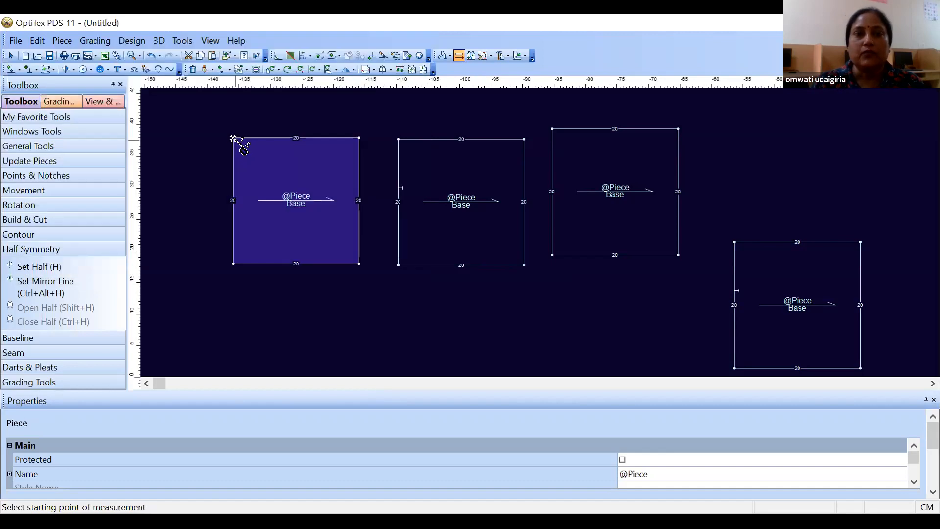
# Measure the leftmost square diagonally from its upper-left to its lower-right corner, and return to the Select tool.
pyautogui.click(234, 138)
pyautogui.click(359, 262)
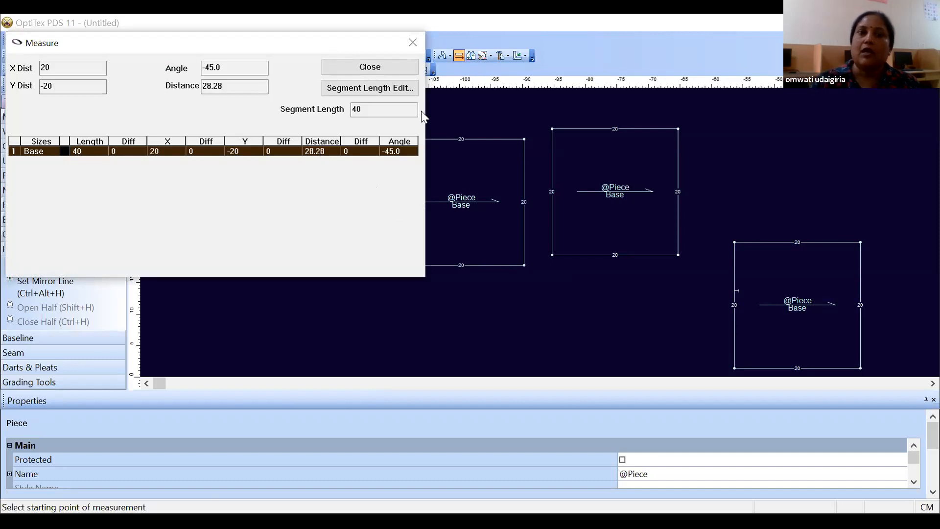
pyautogui.click(412, 54)
pyautogui.rightClick(337, 303)
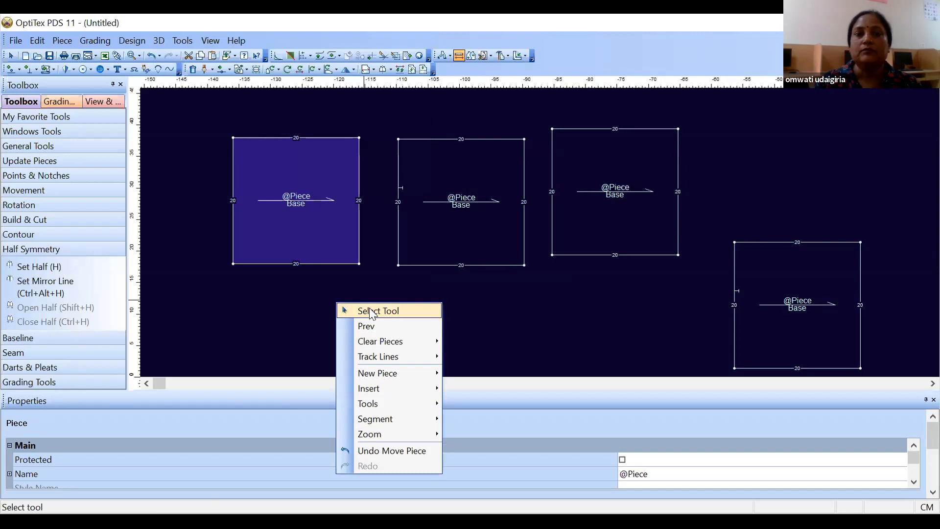
pyautogui.click(372, 313)
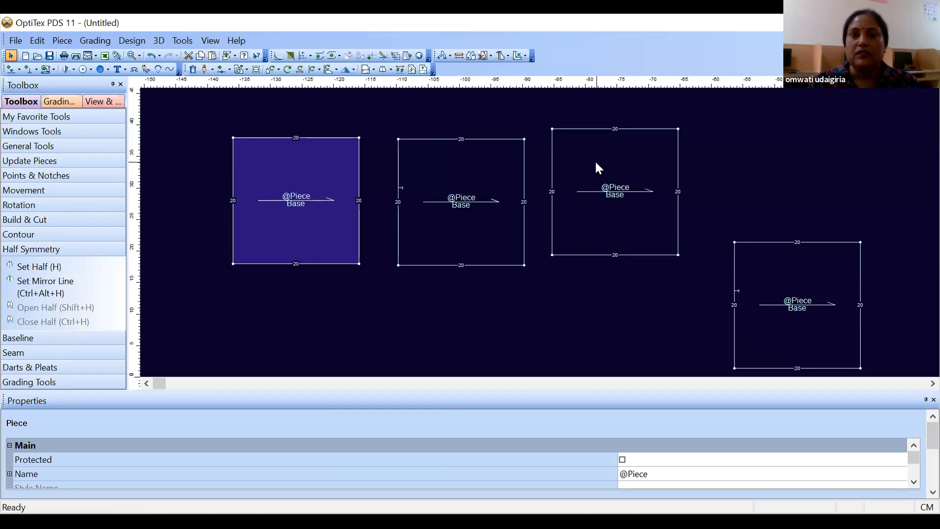
# Delete the two rightmost squares and move the two remaining ones rightward, leaving a wider gap between them.
pyautogui.moveTo(595, 163); pyautogui.dragTo(607, 180)
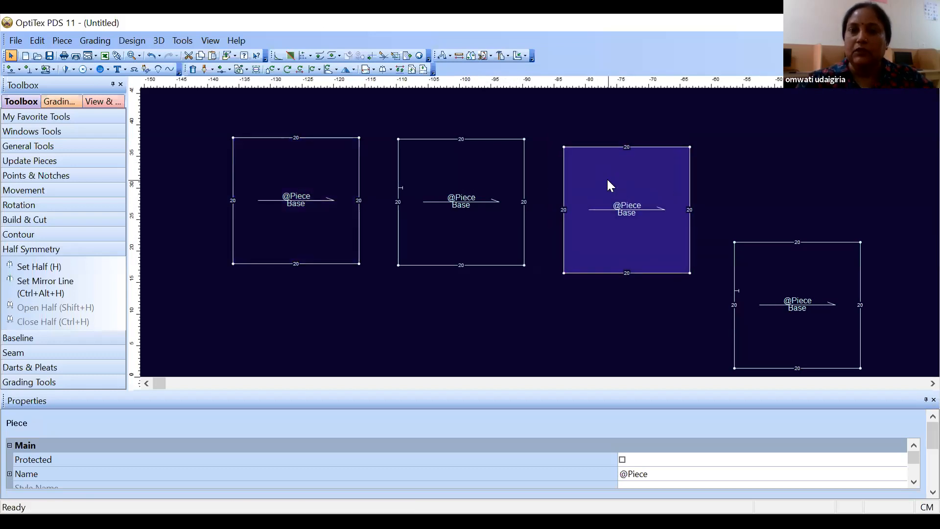
pyautogui.press('Delete')
pyautogui.click(757, 271)
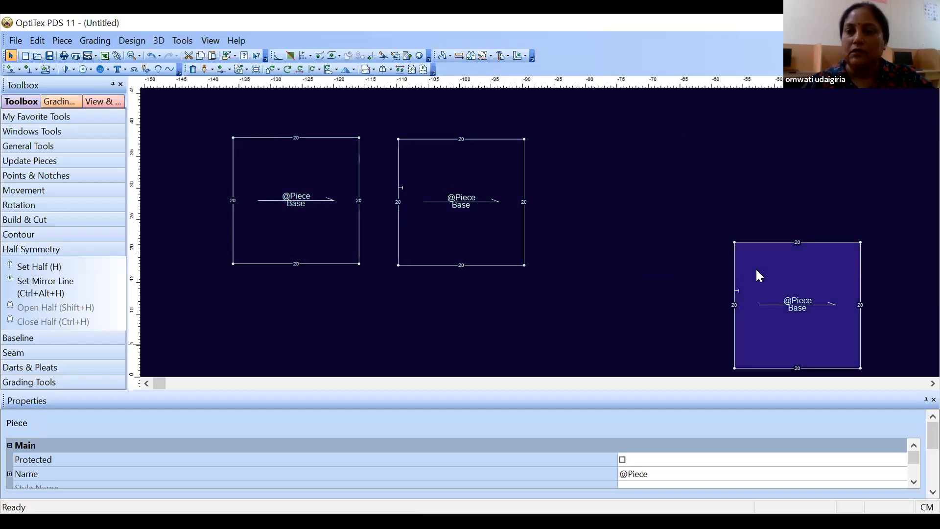
pyautogui.press('Delete')
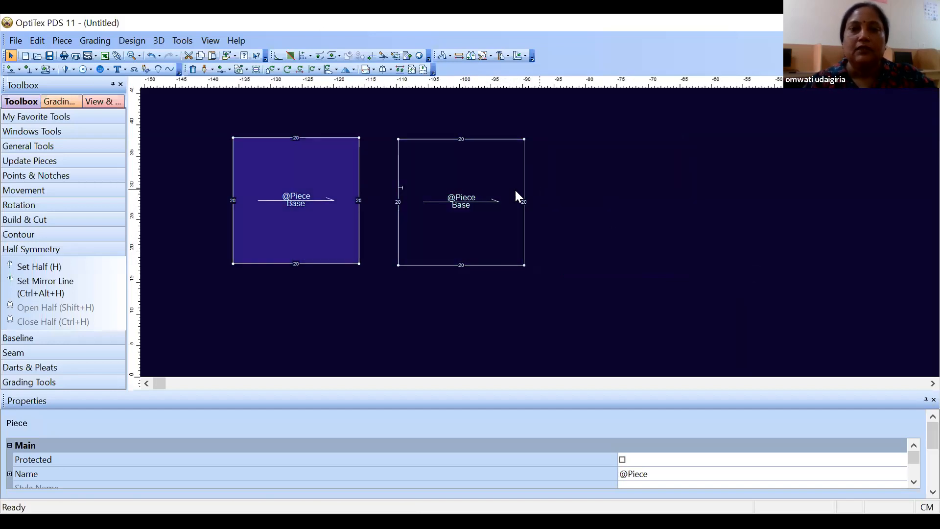
pyautogui.moveTo(516, 191); pyautogui.dragTo(605, 201)
pyautogui.moveTo(313, 210); pyautogui.dragTo(375, 225)
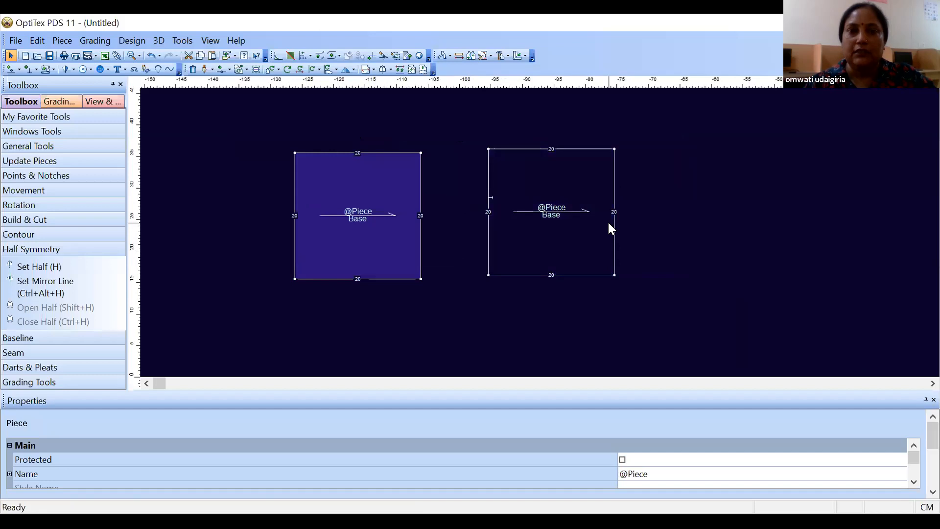
# Move the midpoint of the right square's right edge outward by 12.52 cm horizontally and -0.54 cm vertically to form a point.
pyautogui.click(492, 200)
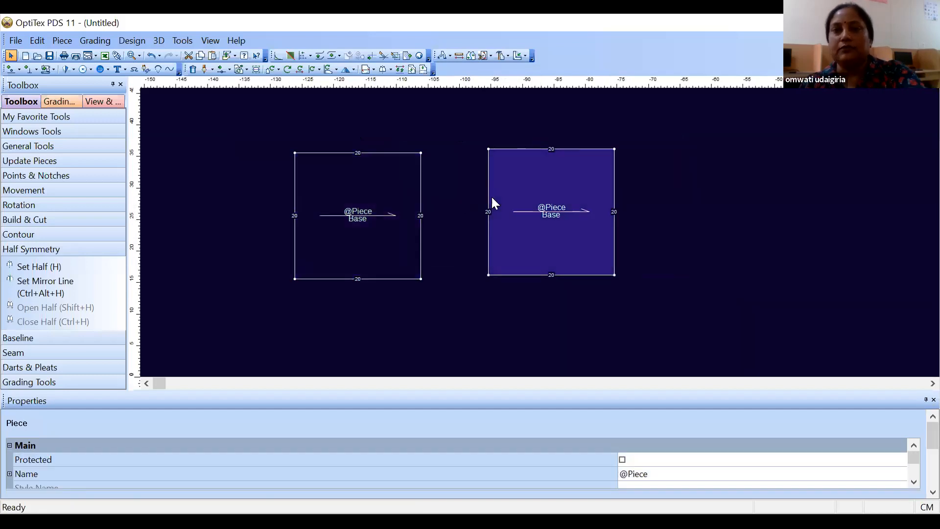
pyautogui.press('m')
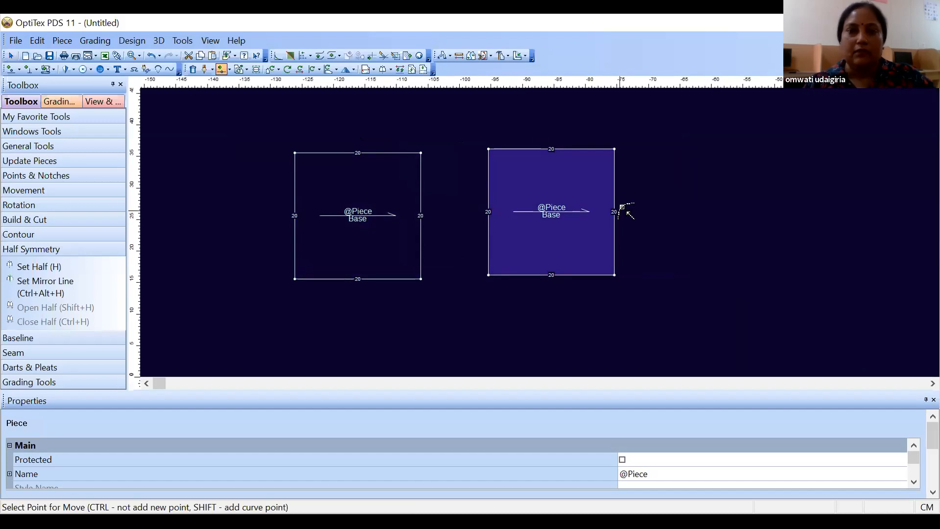
pyautogui.click(615, 210)
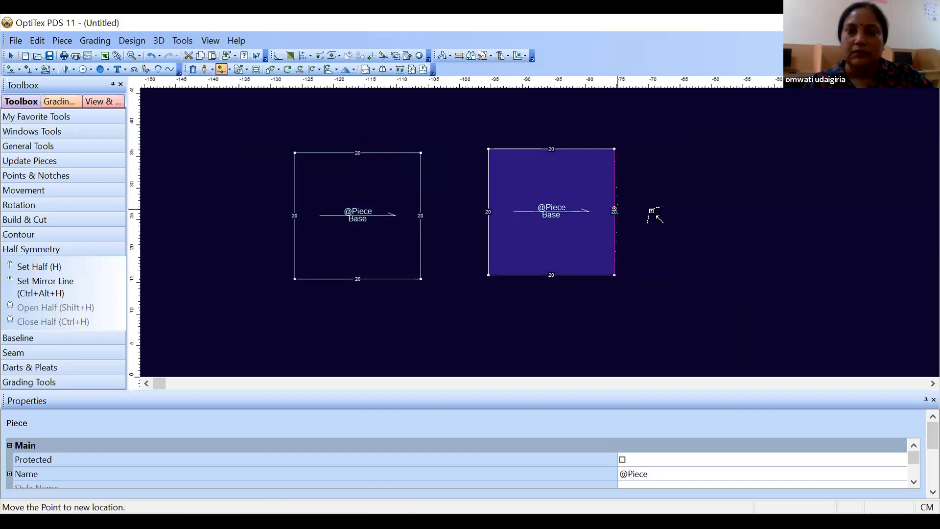
pyautogui.click(692, 212)
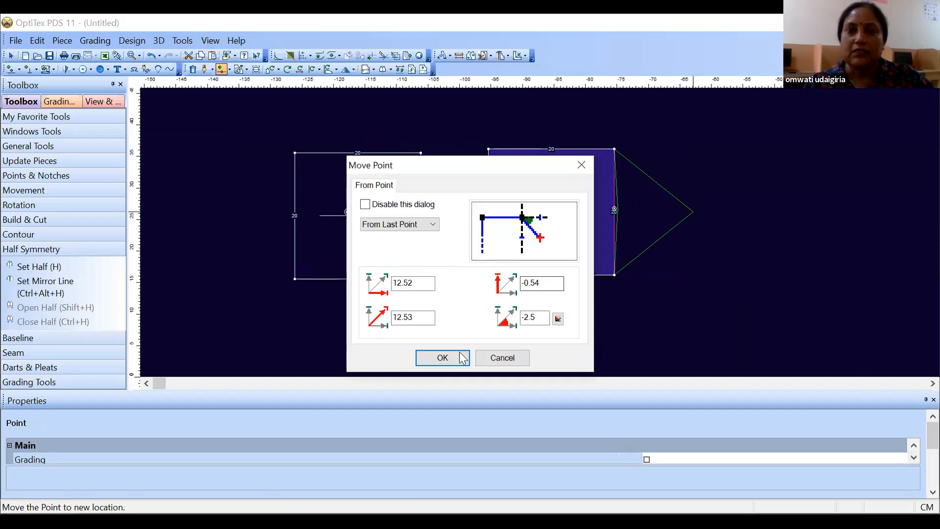
pyautogui.press('Return')
pyautogui.rightClick(621, 319)
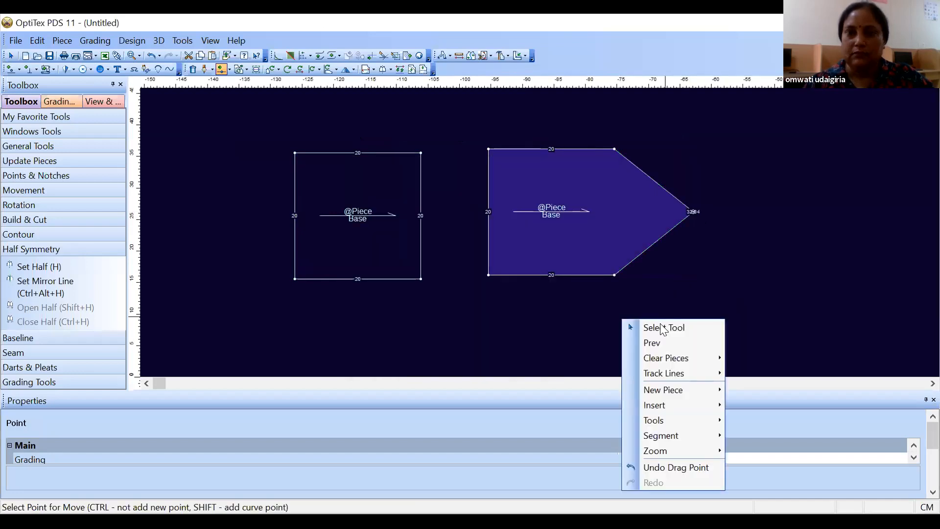
pyautogui.click(646, 327)
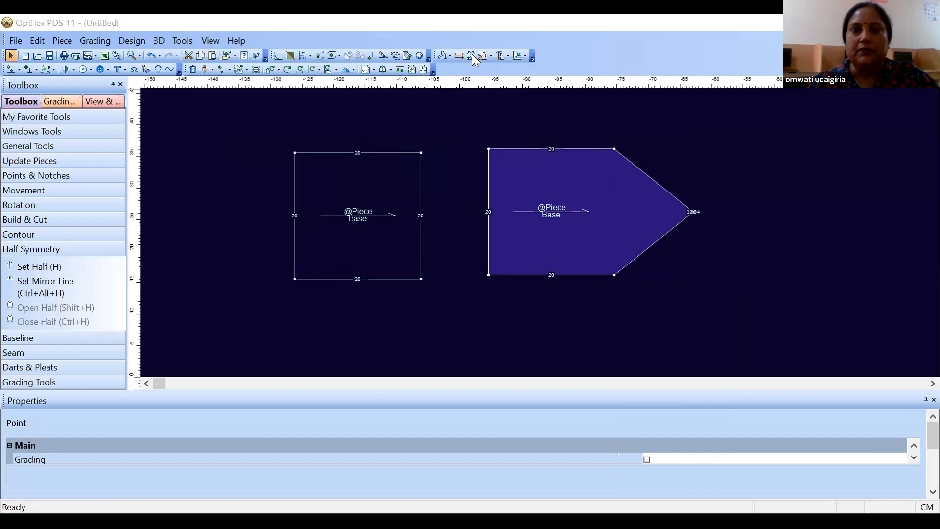
# Join the square's upper-right corner to the pointed piece's upper-left corner, leaving all Join Pieces options off.
pyautogui.click(421, 154)
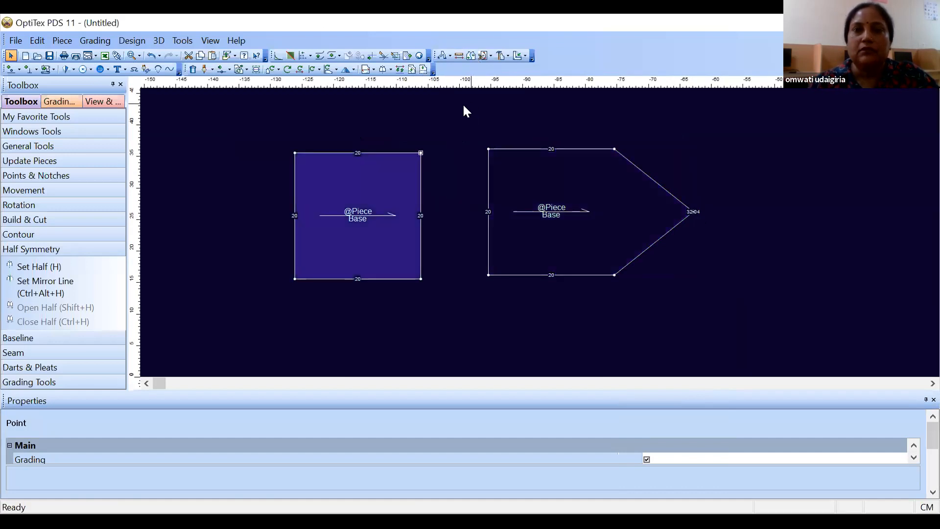
pyautogui.click(472, 56)
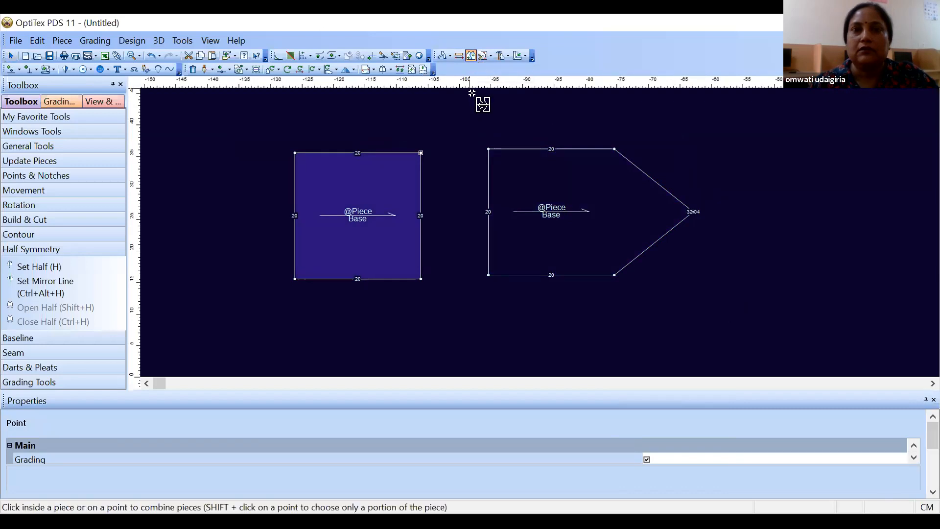
pyautogui.click(421, 154)
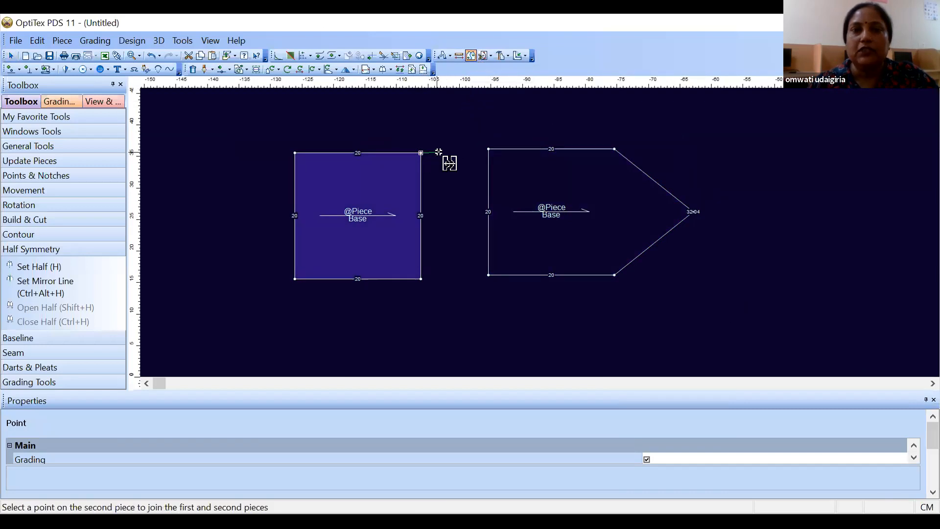
pyautogui.click(488, 149)
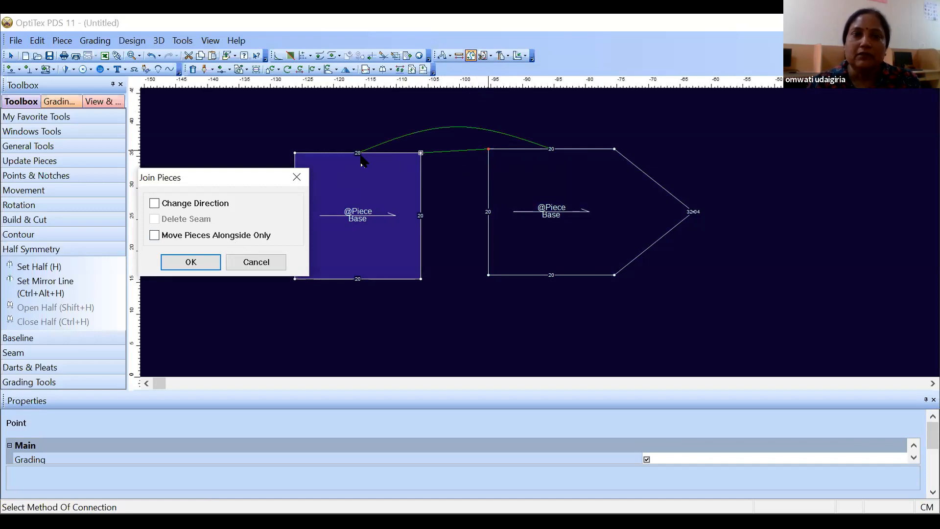
pyautogui.click(201, 262)
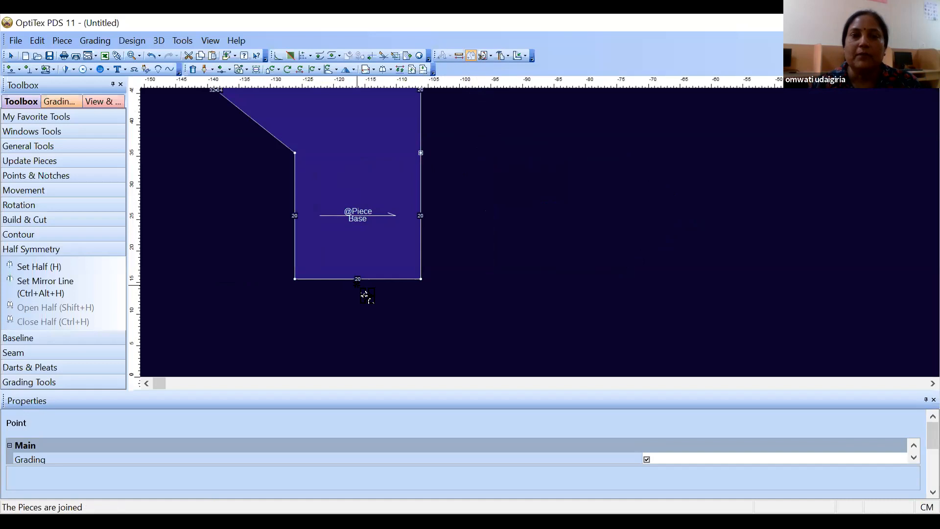
pyautogui.scroll(-5, 356, 284)
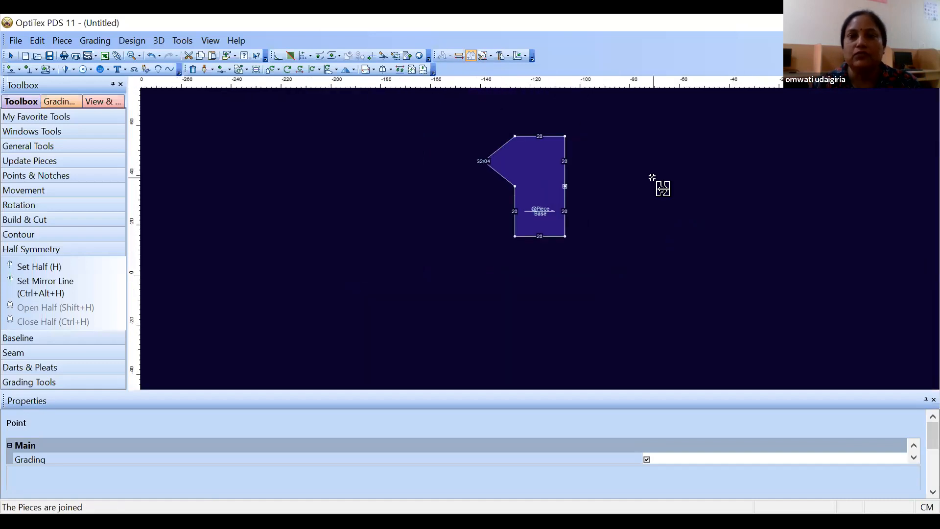
pyautogui.rightClick(654, 178)
pyautogui.click(678, 180)
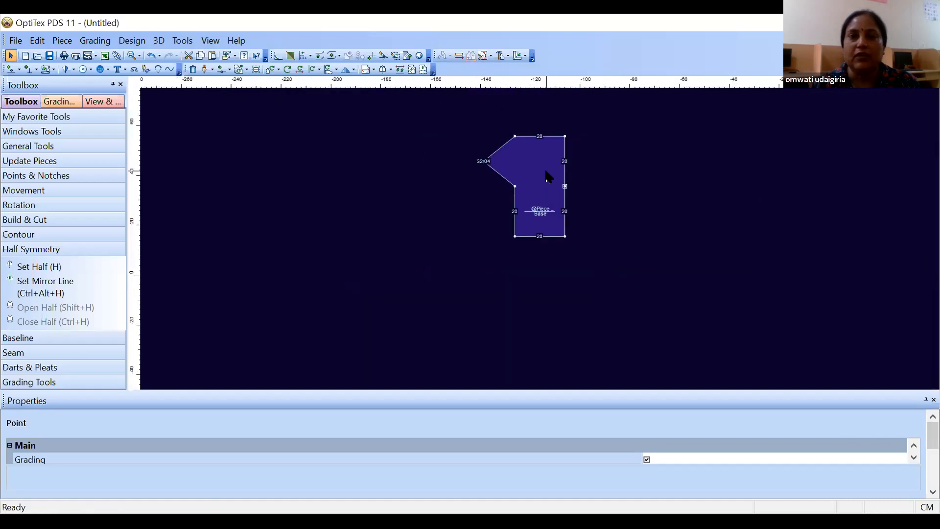
# Reposition the joined piece, and undo both this move and the join.
pyautogui.click(539, 238)
pyautogui.scroll(2, 539, 238)
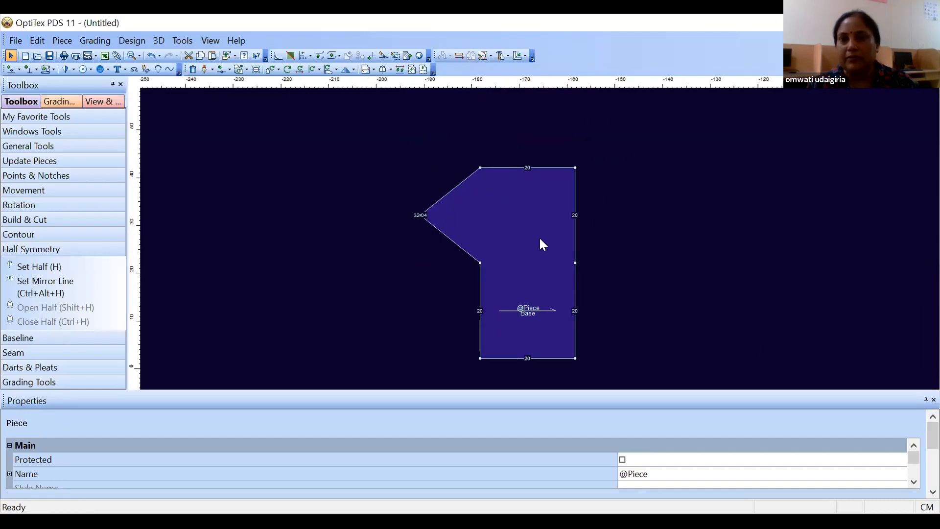
pyautogui.hotkey('ctrl', 'z')
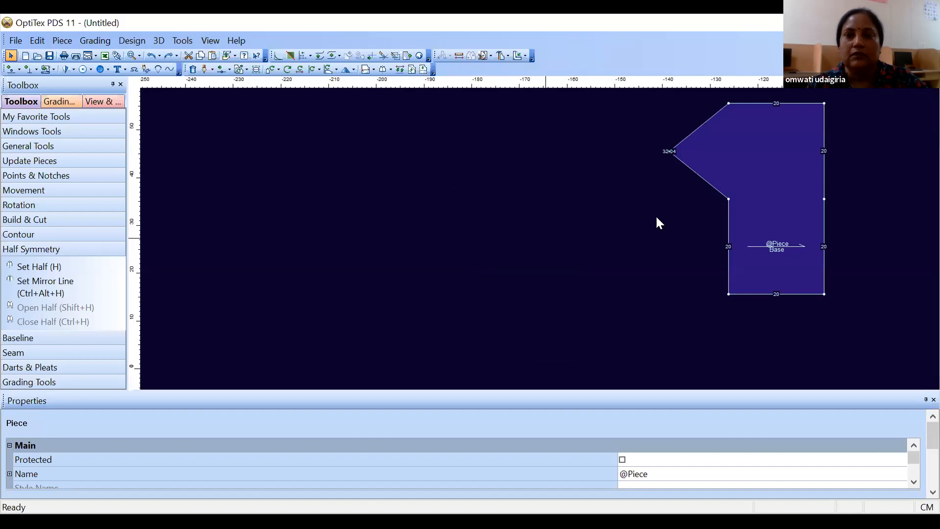
pyautogui.hotkey('ctrl', 'z')
# Move the square and the pointed piece leftward, aligned side by side with a small gap between them.
pyautogui.moveTo(755, 232); pyautogui.dragTo(319, 210)
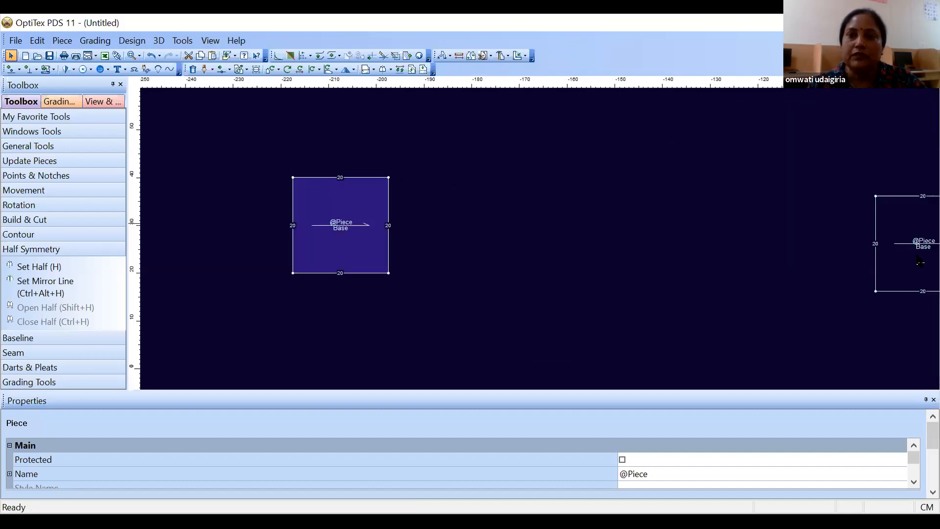
pyautogui.moveTo(916, 278); pyautogui.dragTo(472, 259)
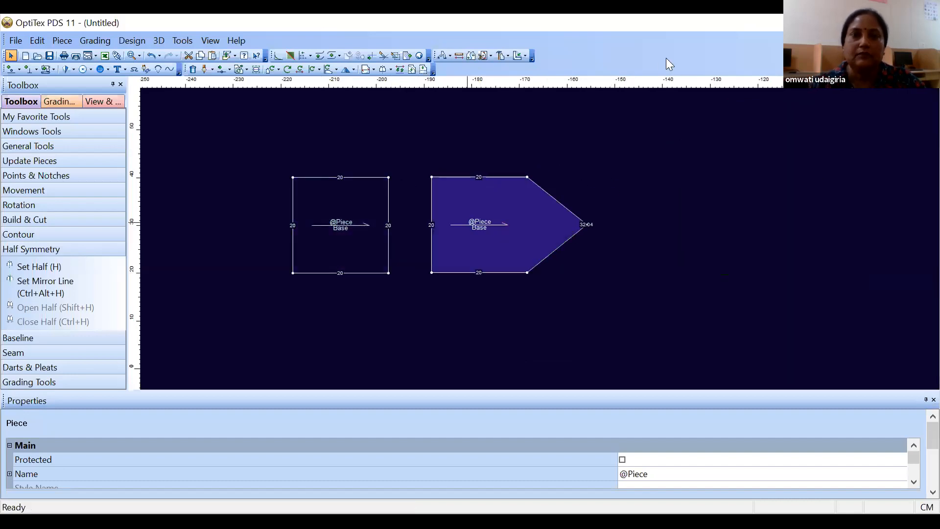
# Join the square's upper-right corner to the pointed piece's upper-left corner with Change Direction on, and undo the join.
pyautogui.click(450, 56)
pyautogui.click(465, 88)
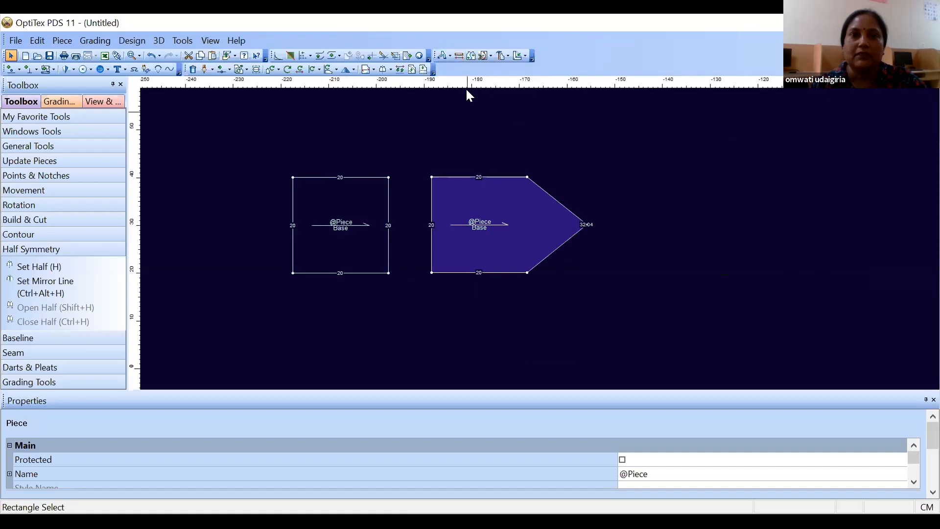
pyautogui.click(471, 56)
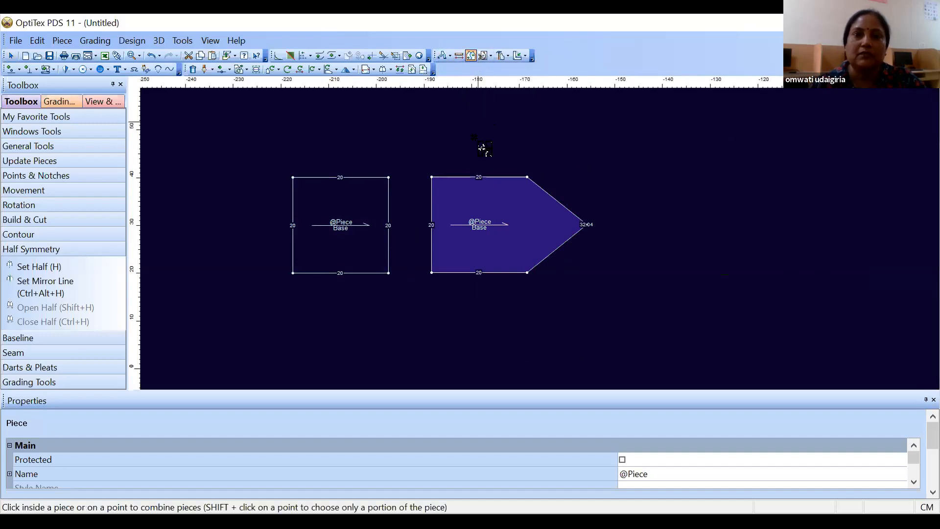
pyautogui.click(388, 177)
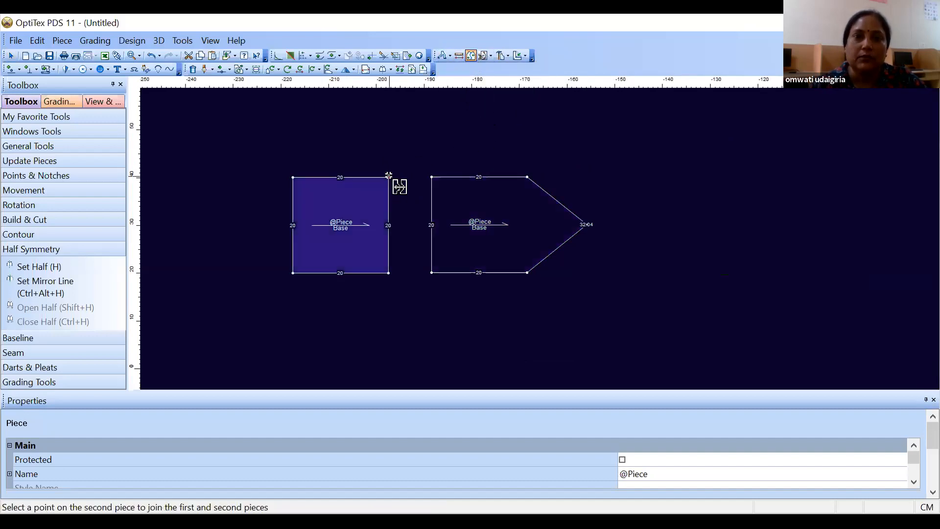
pyautogui.click(429, 176)
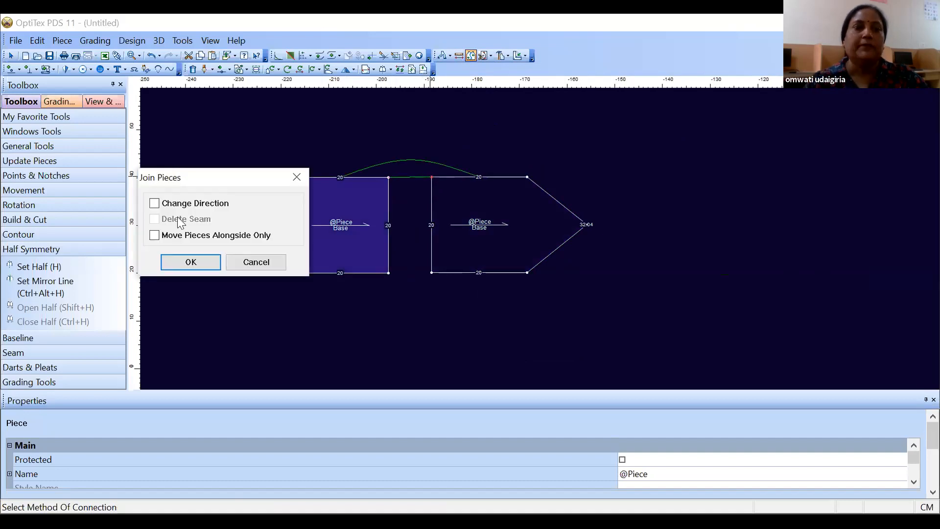
pyautogui.click(155, 204)
pyautogui.click(155, 204)
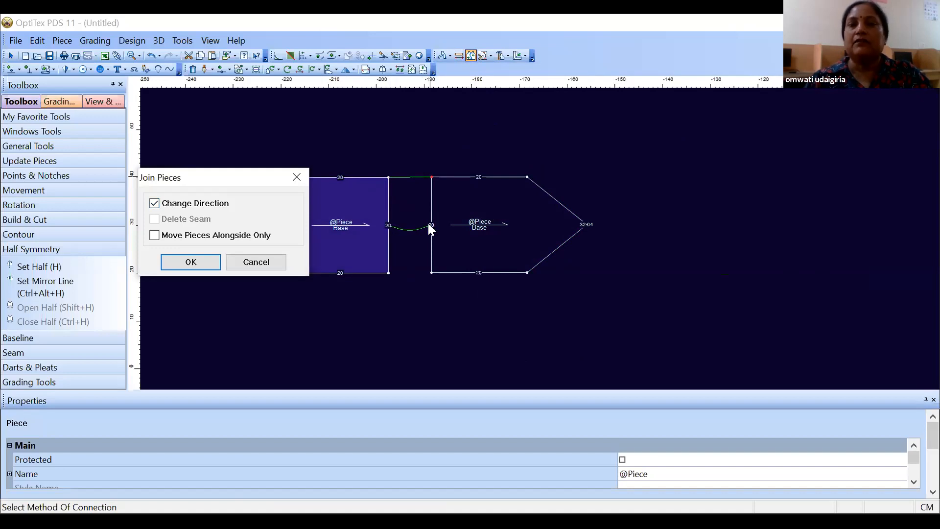
pyautogui.click(202, 266)
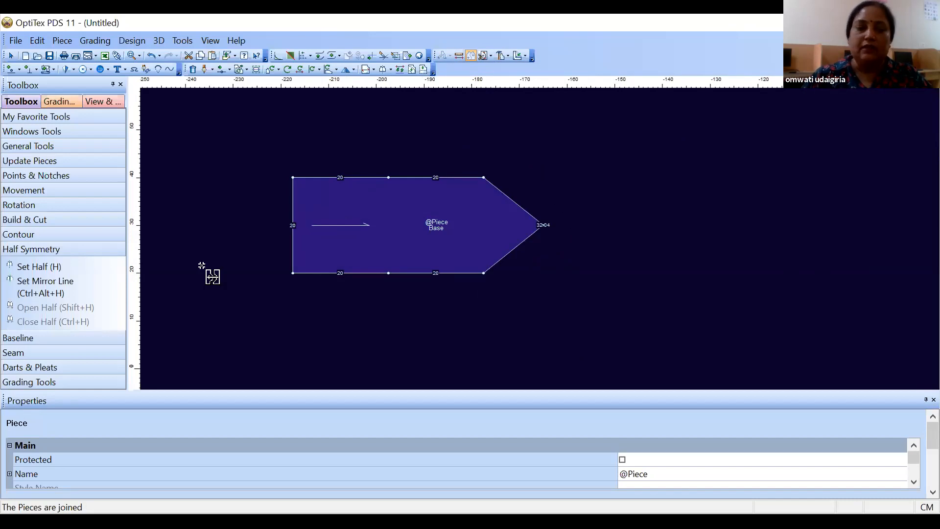
pyautogui.hotkey('ctrl', 'z')
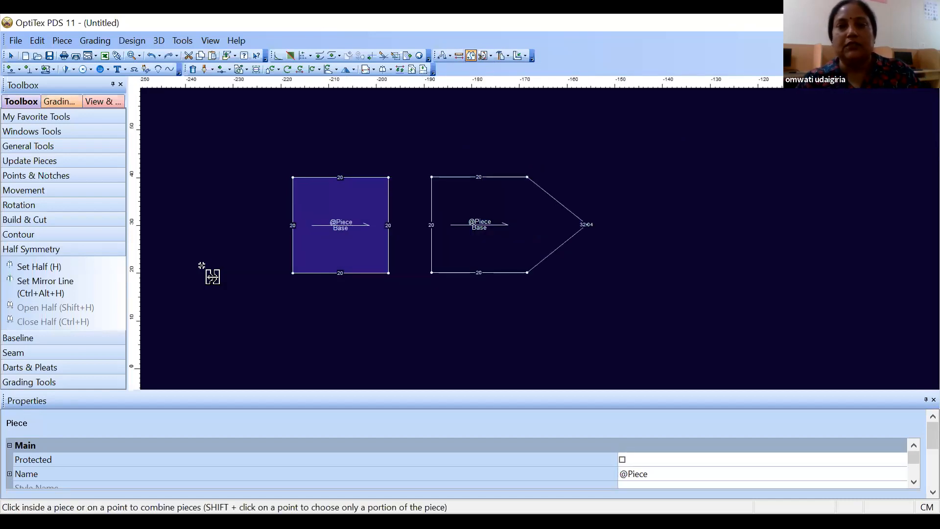
pyautogui.click(389, 179)
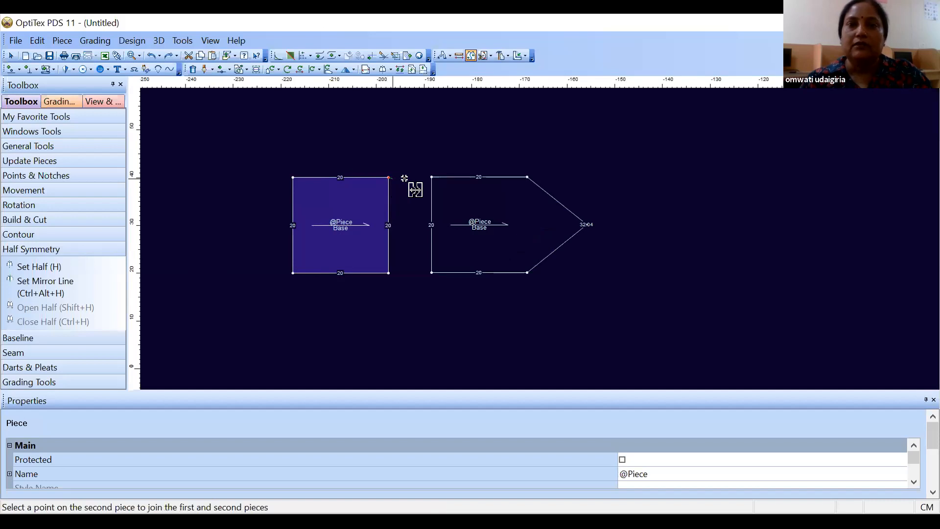
pyautogui.click(432, 178)
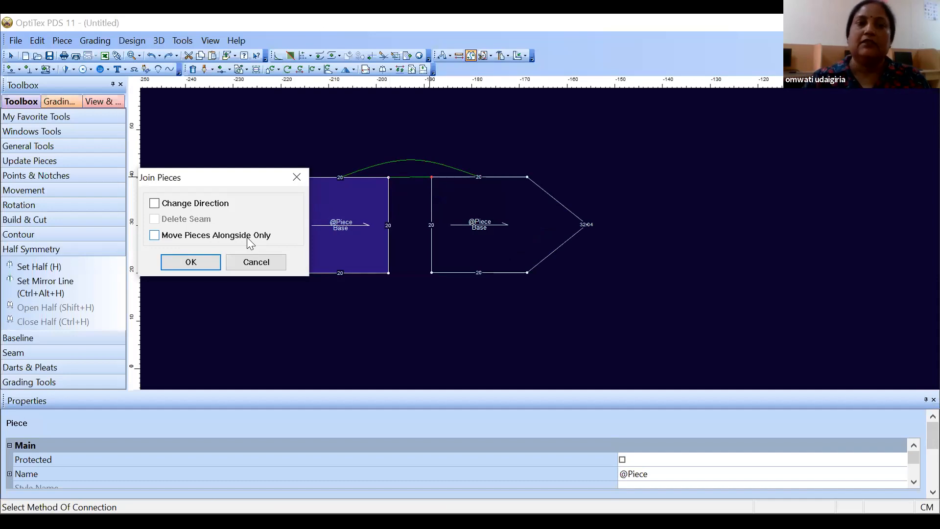
pyautogui.click(257, 262)
pyautogui.rightClick(392, 287)
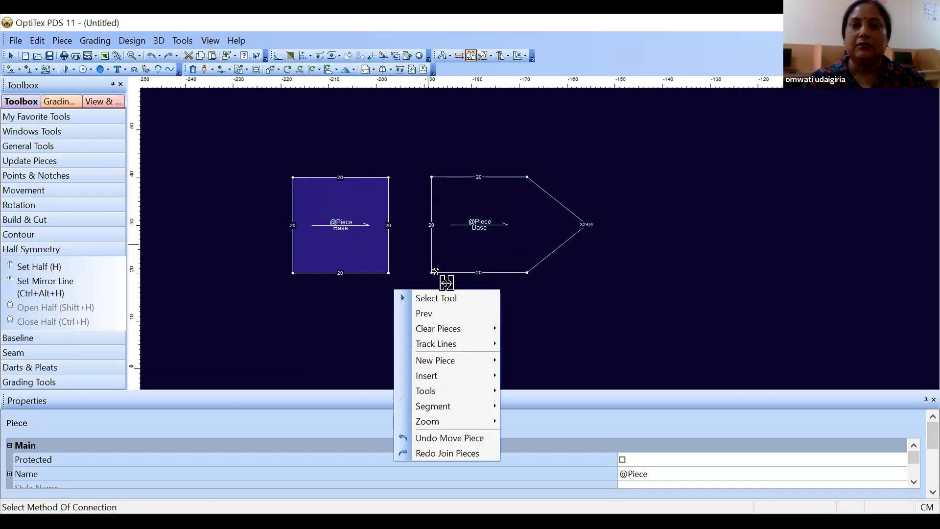
pyautogui.click(428, 298)
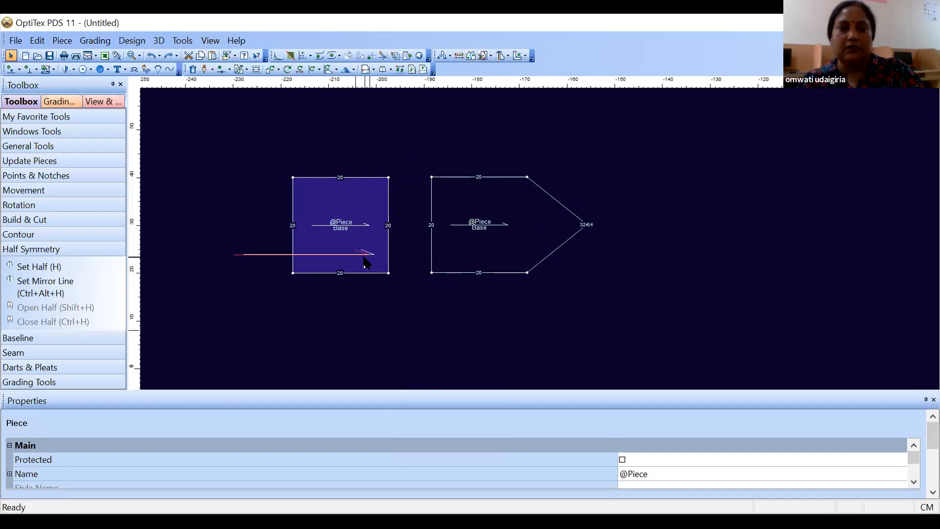
# Duplicate the square and the pointed piece, placing each copy below its original.
pyautogui.hotkey('ctrl', 'v')
pyautogui.moveTo(364, 246); pyautogui.dragTo(343, 395)
pyautogui.click(497, 262)
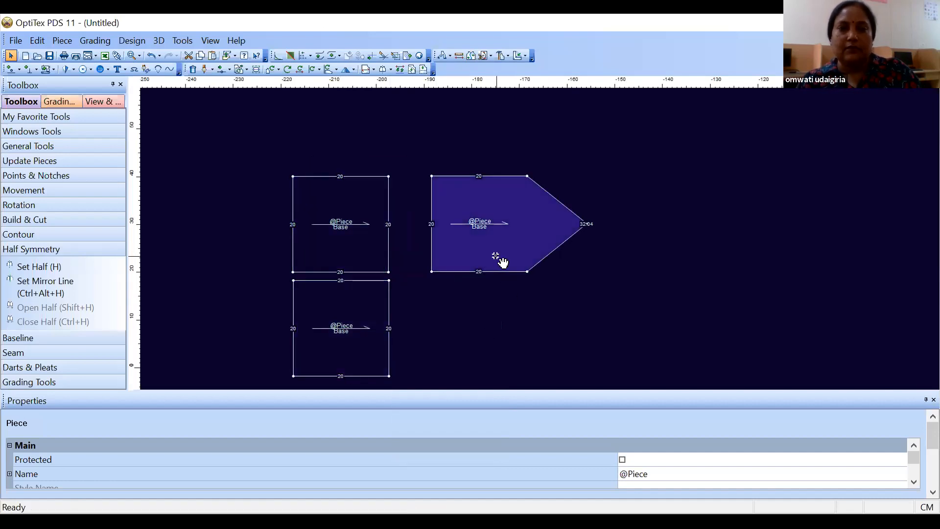
pyautogui.click(496, 257)
pyautogui.hotkey('ctrl', 'c')
pyautogui.hotkey('ctrl', 'v')
pyautogui.moveTo(506, 247); pyautogui.dragTo(483, 351)
# Rearrange the pieces into two separated rows, each with a square and a pointed piece side by side.
pyautogui.moveTo(366, 245); pyautogui.dragTo(367, 211)
pyautogui.moveTo(492, 214); pyautogui.dragTo(472, 188)
pyautogui.moveTo(436, 297); pyautogui.dragTo(488, 287)
pyautogui.moveTo(369, 210); pyautogui.dragTo(374, 197)
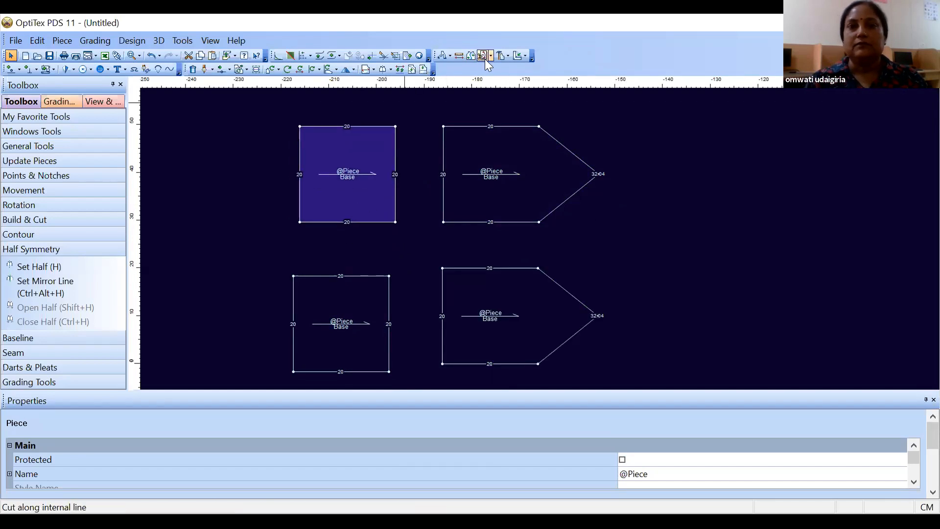
# Join the upper square's upper-right corner to the upper pointed piece's upper-left corner with Change Direction on.
pyautogui.click(472, 56)
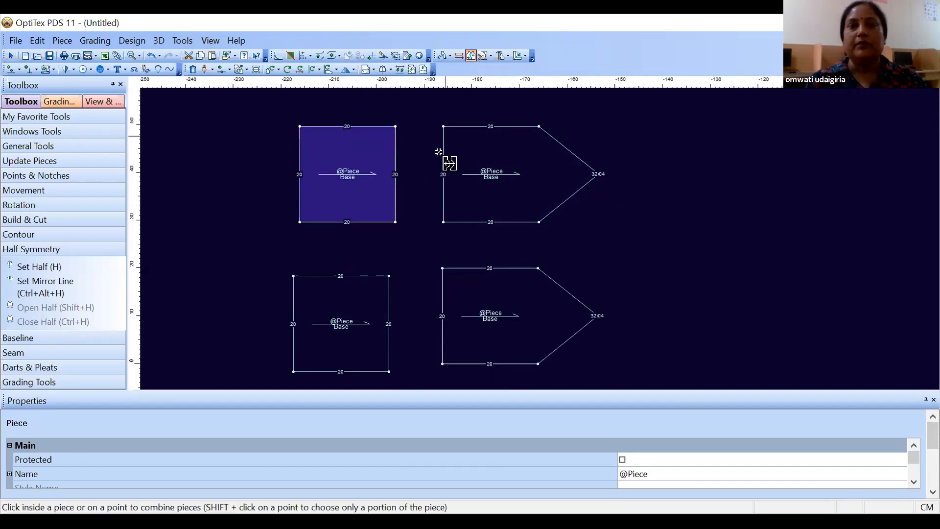
pyautogui.click(393, 126)
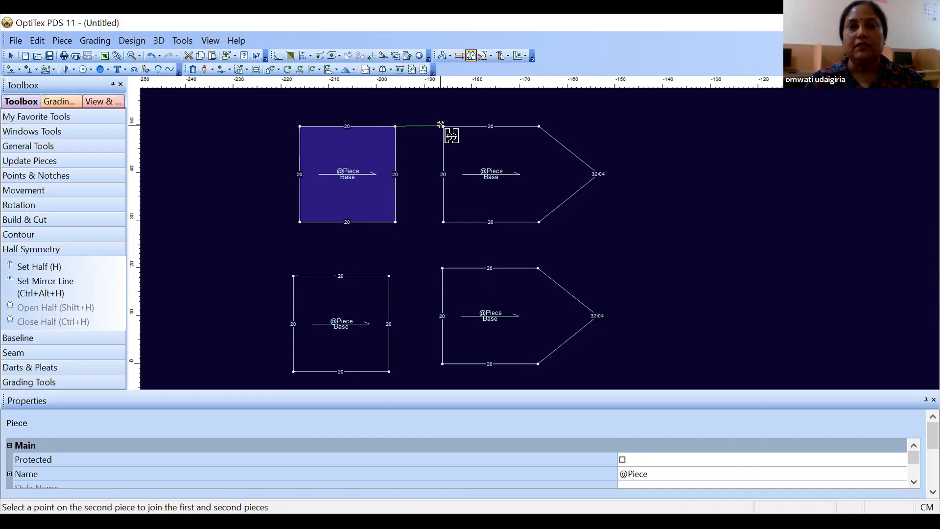
pyautogui.click(441, 124)
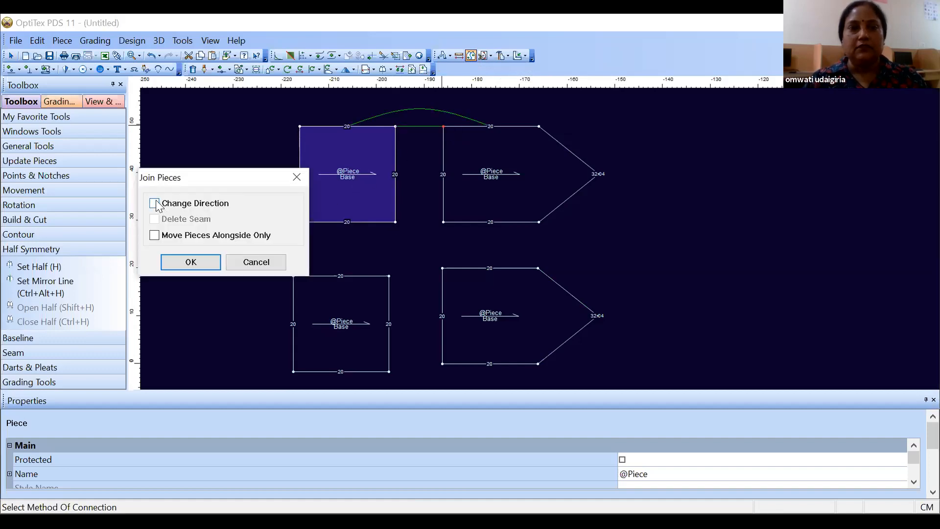
pyautogui.click(154, 203)
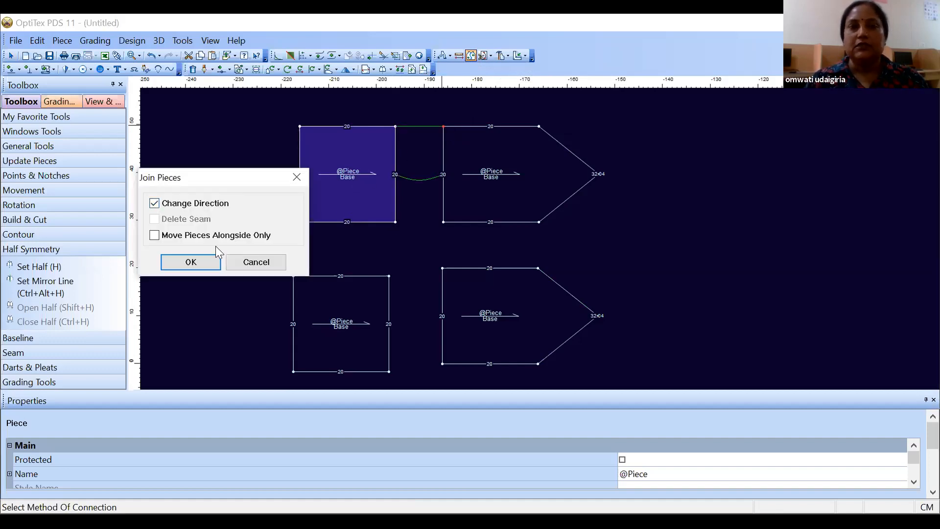
pyautogui.click(200, 259)
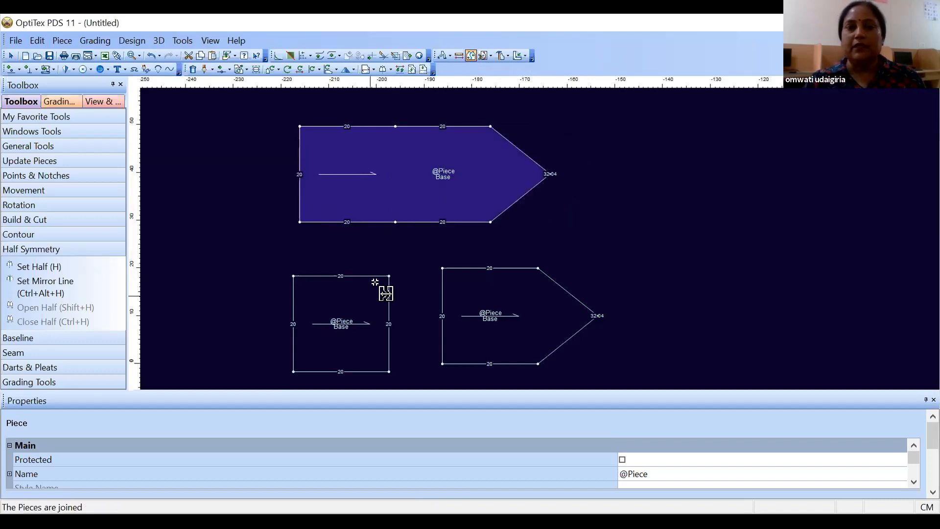
# Align the lower pointed piece against the lower square at their facing upper corners, using Change Direction and Move Pieces Alongside Only.
pyautogui.click(390, 276)
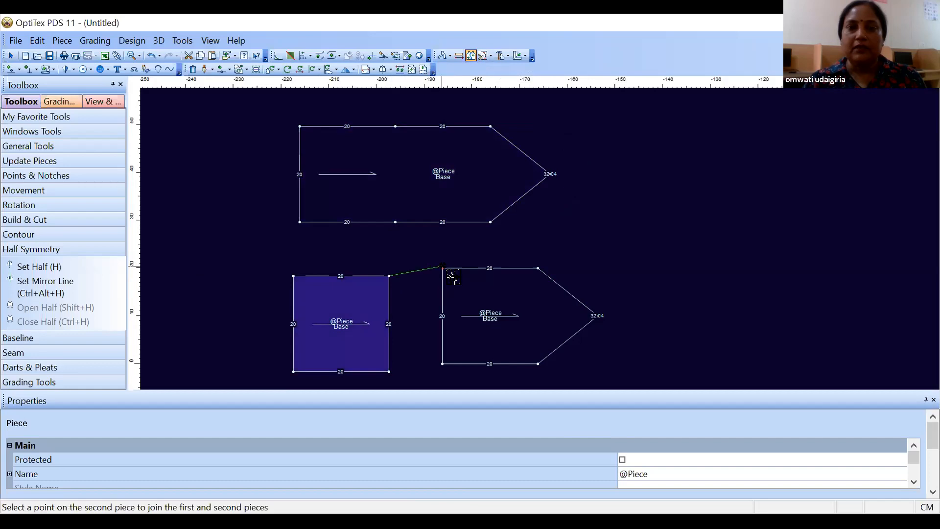
pyautogui.click(443, 269)
pyautogui.click(154, 203)
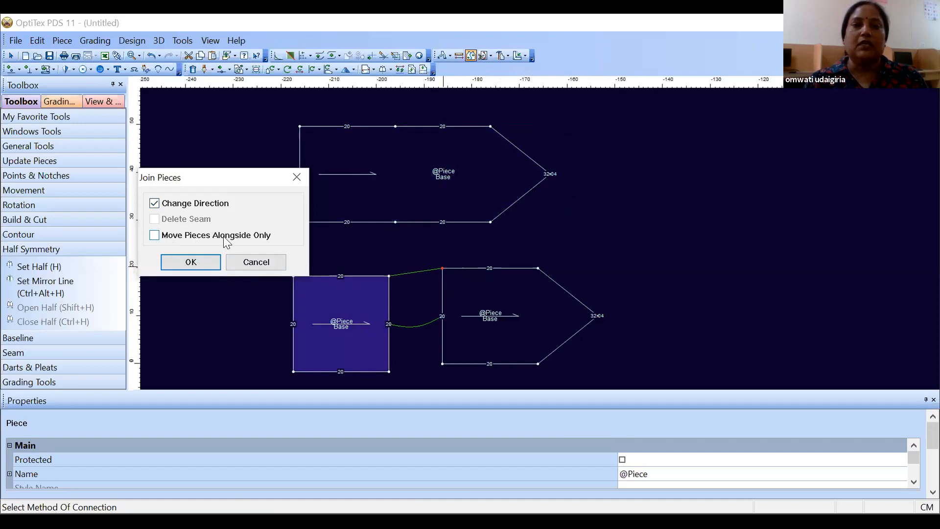
pyautogui.click(154, 236)
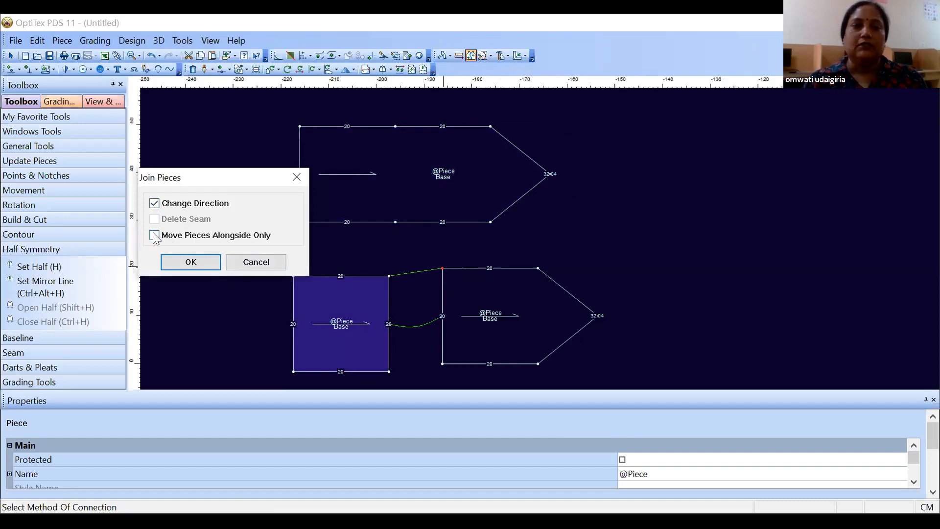
pyautogui.click(186, 262)
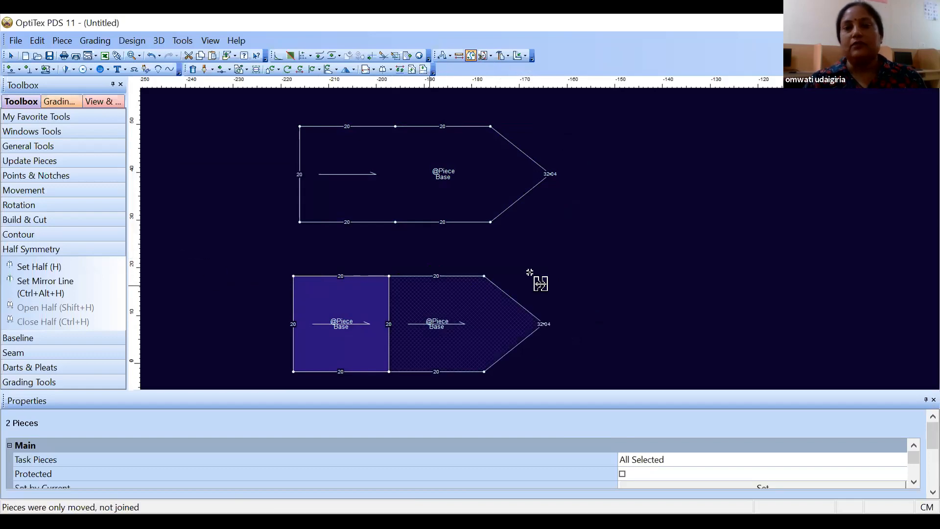
# Select the lower square and pointed piece individually, and move the pointed piece rightward away from the square.
pyautogui.rightClick(609, 266)
pyautogui.click(482, 199)
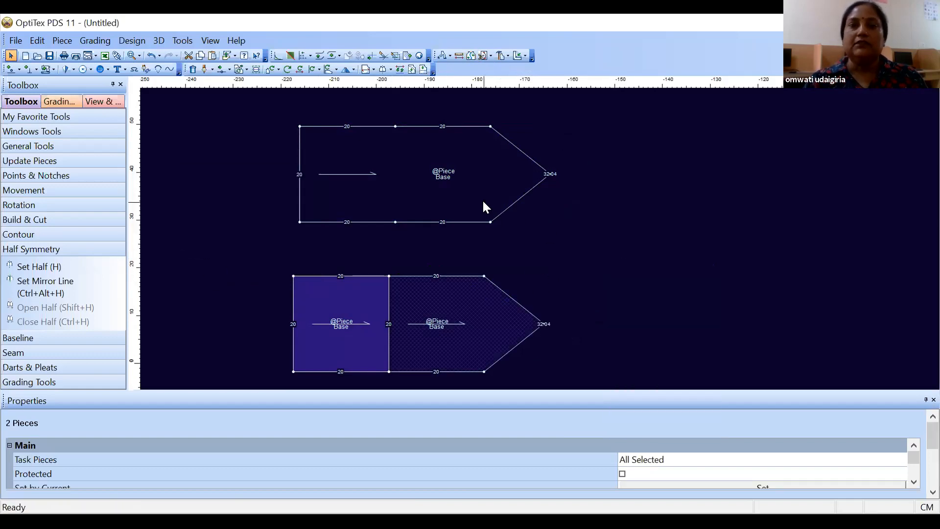
pyautogui.click(483, 199)
pyautogui.click(440, 291)
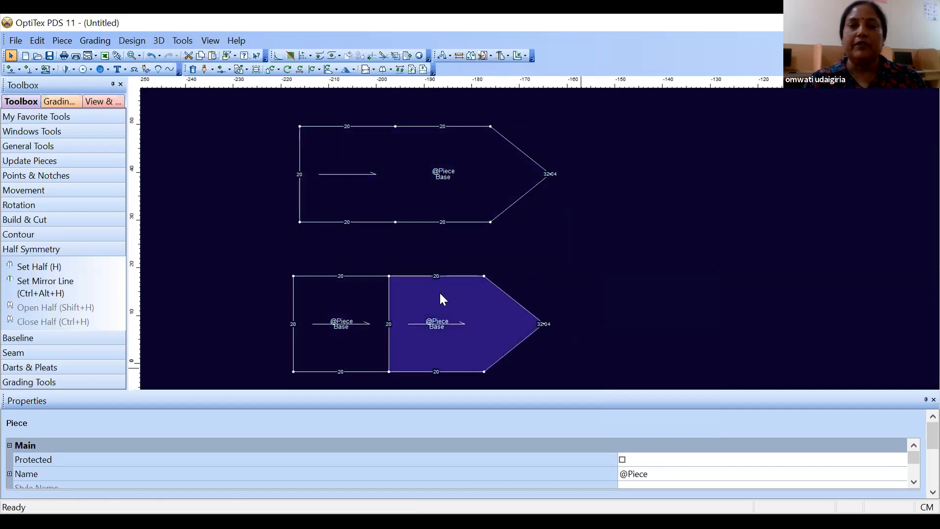
pyautogui.click(374, 304)
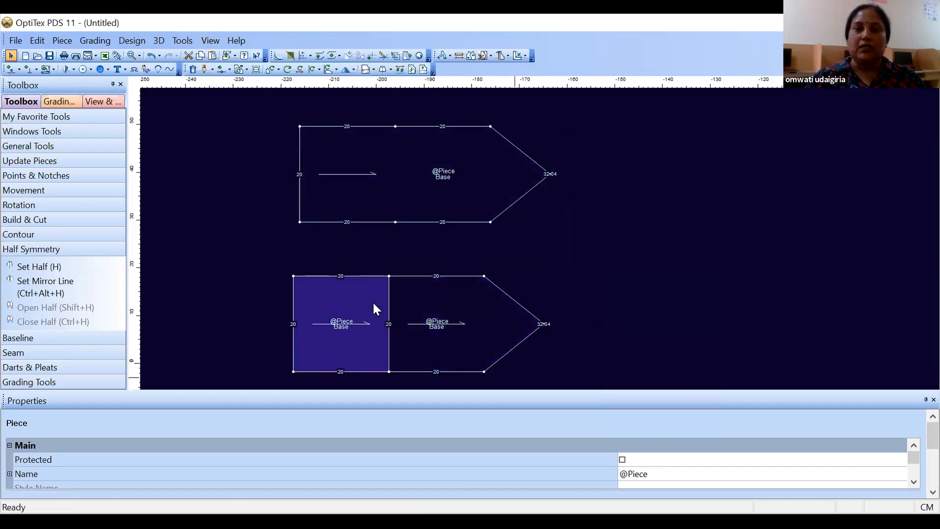
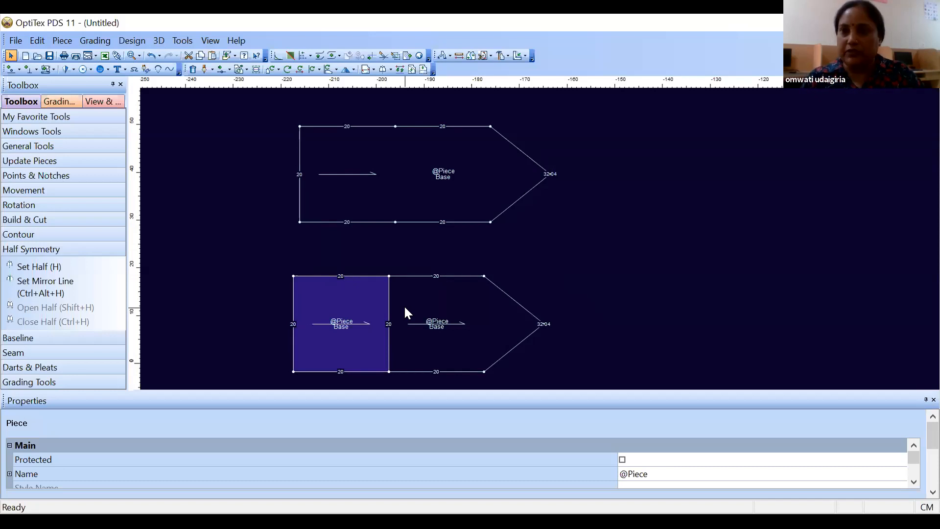
pyautogui.moveTo(406, 308); pyautogui.dragTo(498, 311)
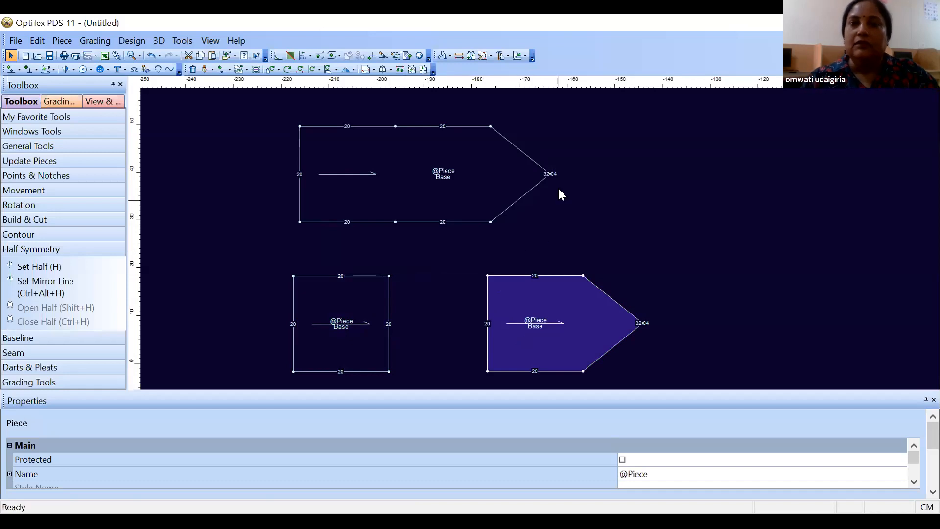
# Cut the upper joined piece from its top edge to its bottom edge, placing the points 13.87 cm and 6.65 cm from their previous points.
pyautogui.click(491, 56)
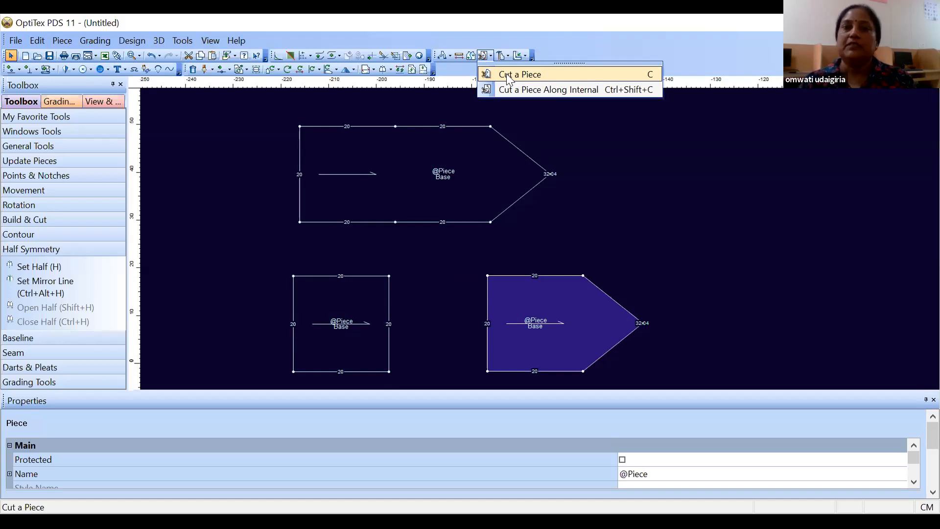
pyautogui.click(509, 79)
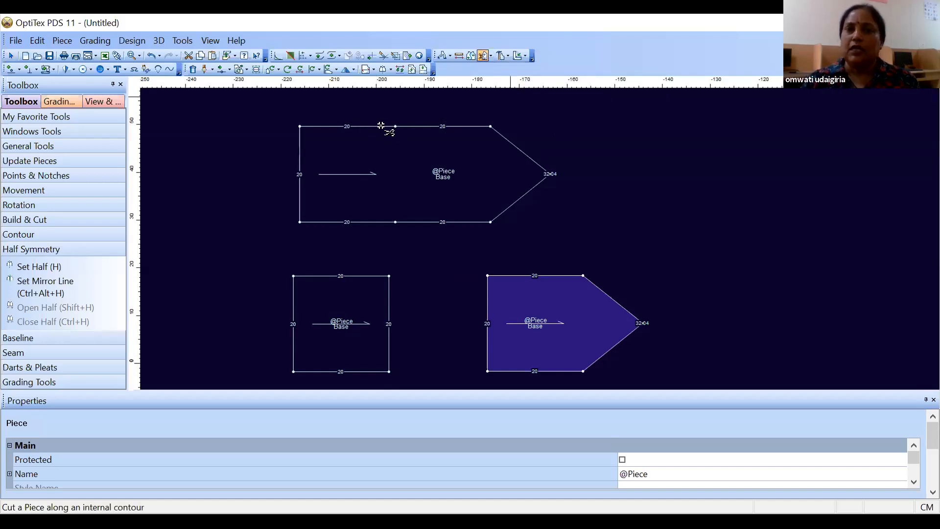
pyautogui.click(365, 127)
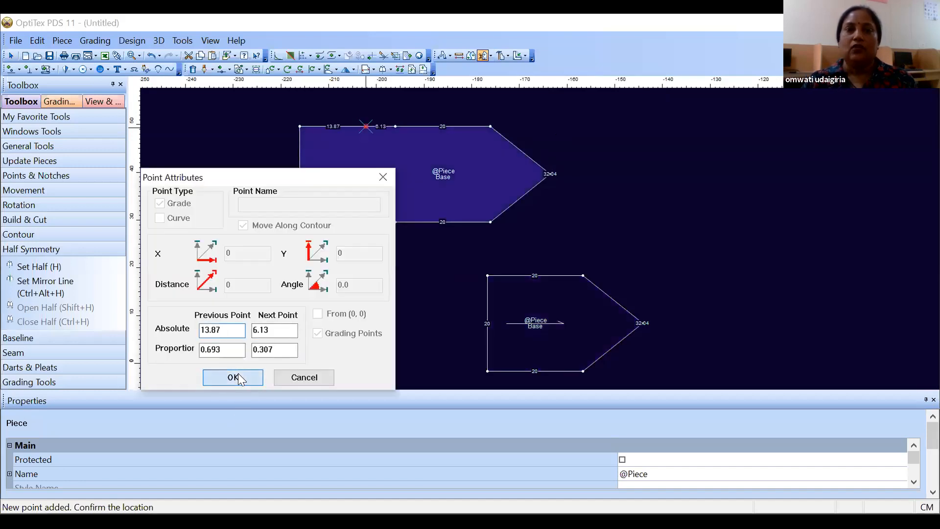
pyautogui.click(233, 378)
pyautogui.click(362, 222)
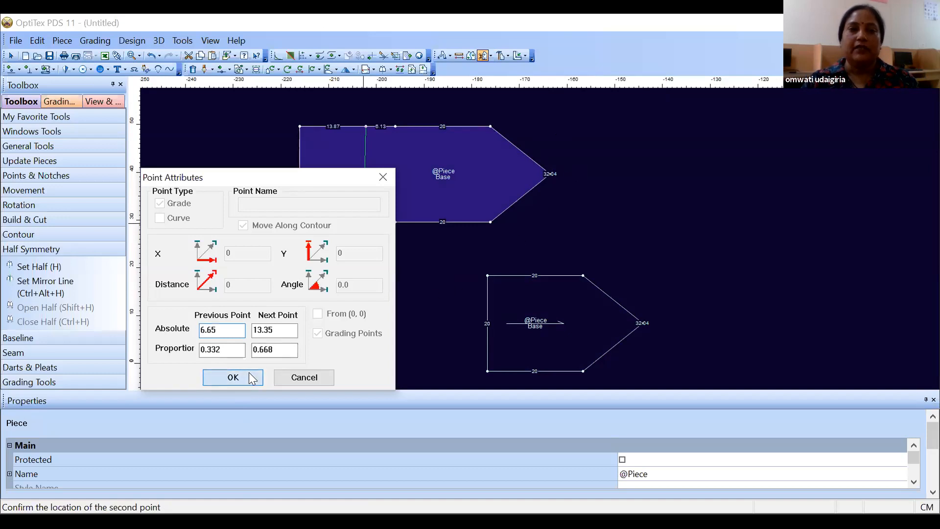
pyautogui.click(251, 376)
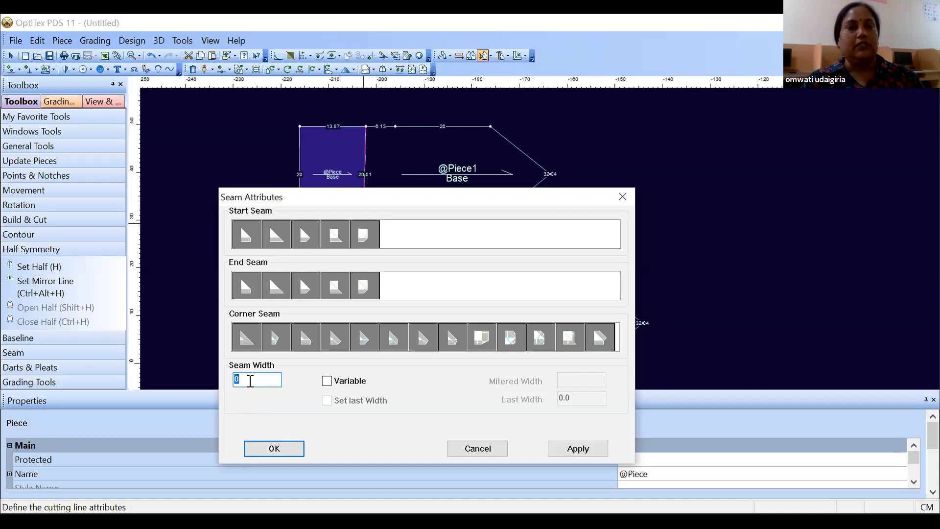
# Set the seam width along the new cut line to 1 cm.
pyautogui.click(249, 379)
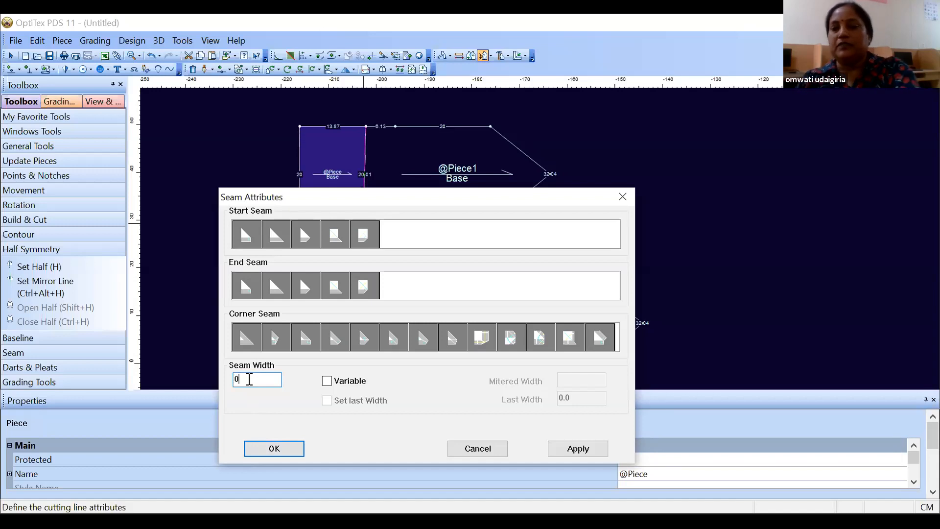
pyautogui.press('BackSpace')
pyautogui.write('1')
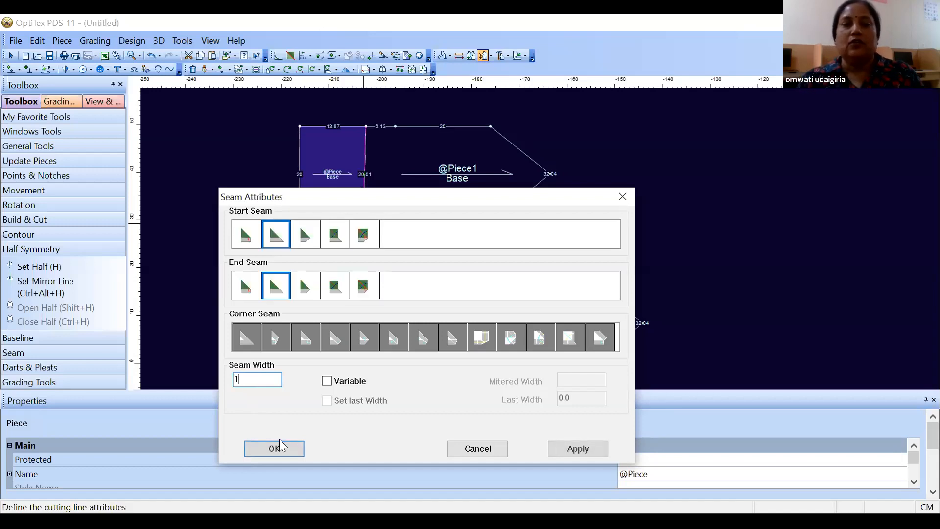
pyautogui.click(286, 448)
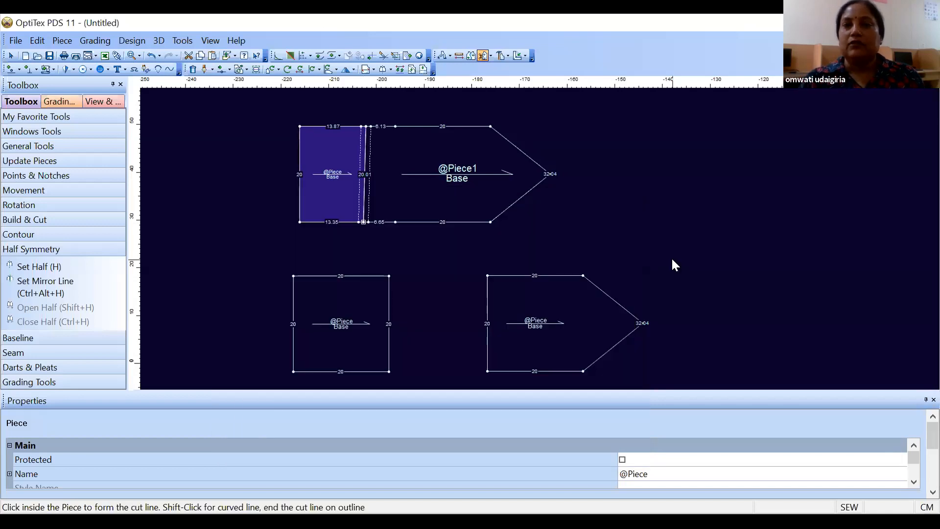
# Move the two parts of the upper cut piece apart, leaving a small gap between their seam lines.
pyautogui.moveTo(477, 195); pyautogui.dragTo(541, 197)
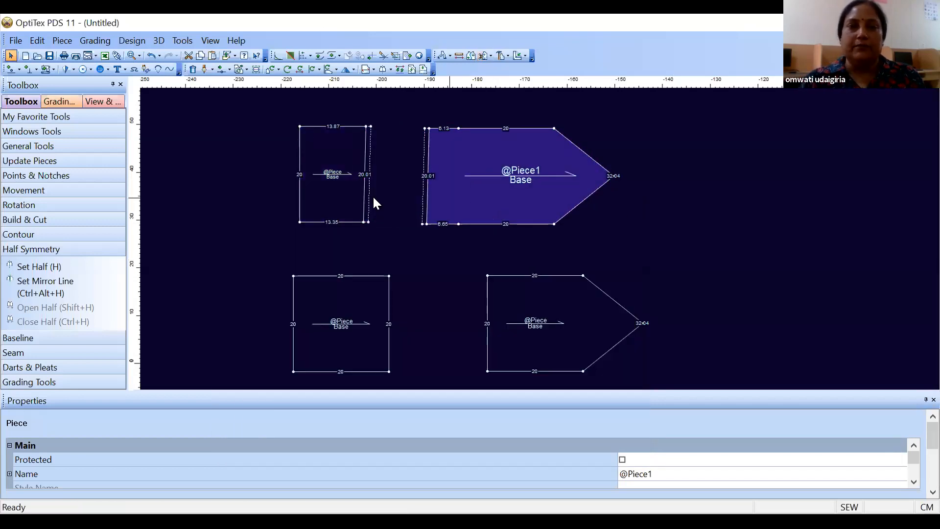
pyautogui.moveTo(342, 202); pyautogui.dragTo(316, 206)
pyautogui.moveTo(448, 191); pyautogui.dragTo(388, 184)
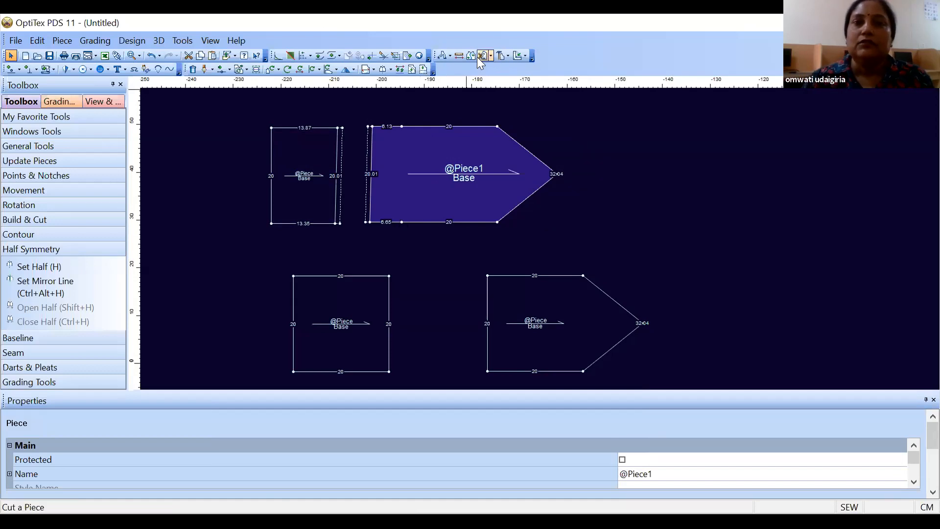
# Draw an internal contour across the lower square from 8.42 cm along its top edge to 8.22 cm along its bottom edge.
pyautogui.click(490, 57)
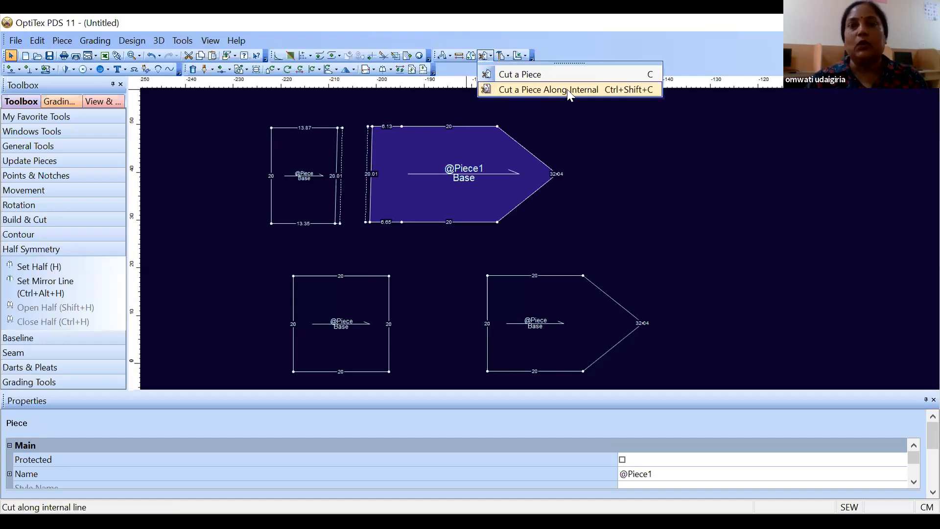
pyautogui.click(583, 129)
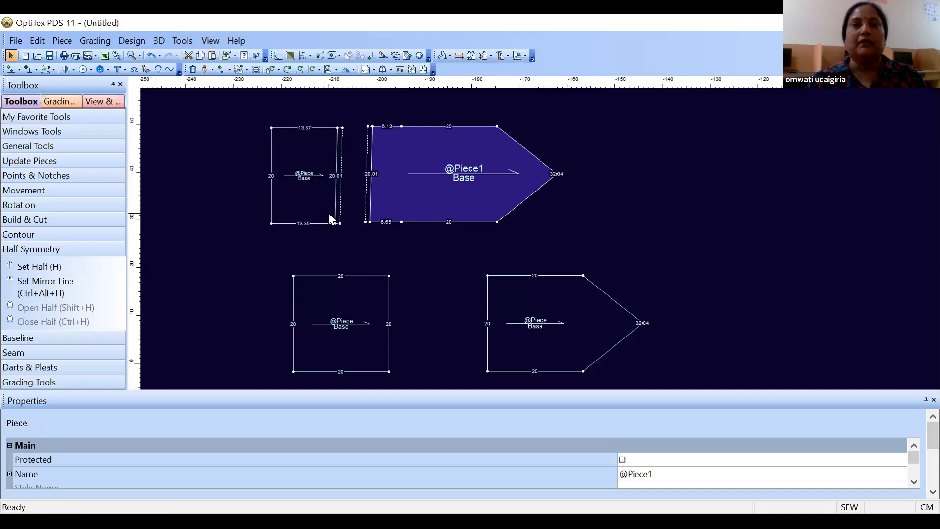
pyautogui.click(206, 70)
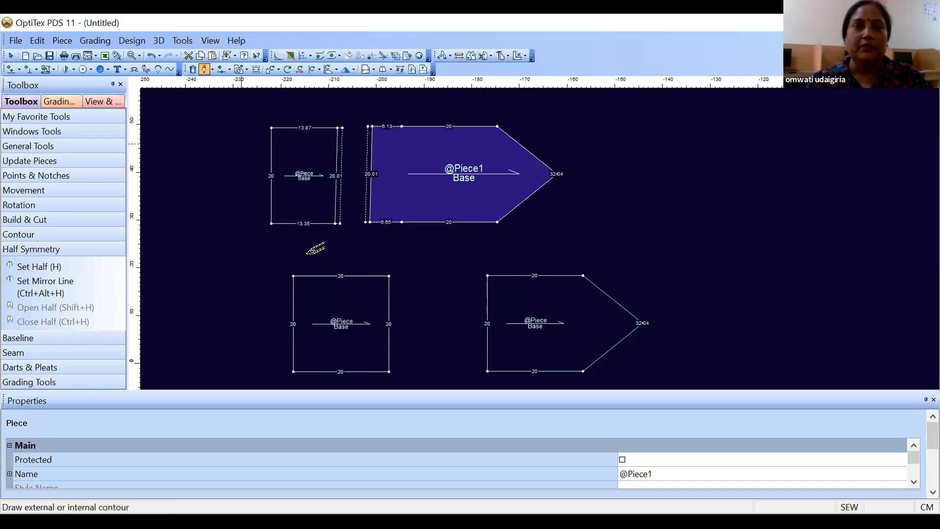
pyautogui.click(334, 275)
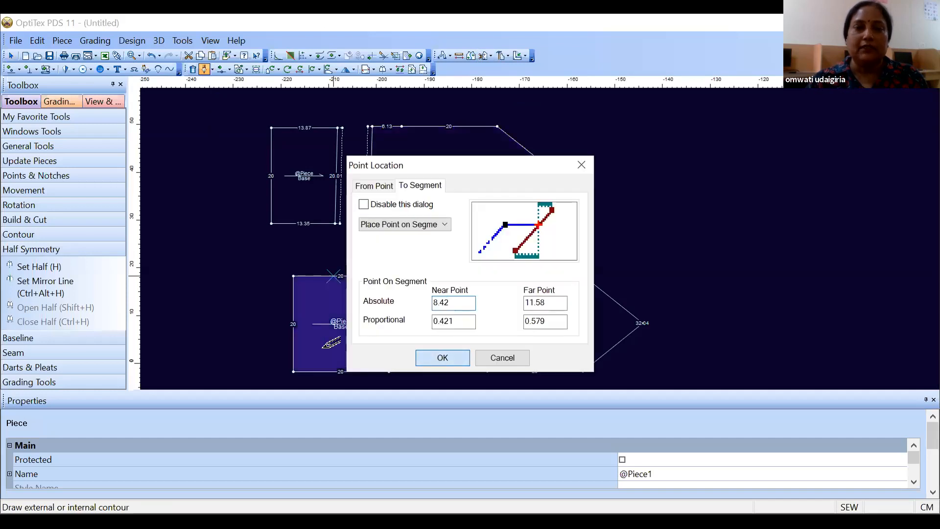
pyautogui.click(441, 356)
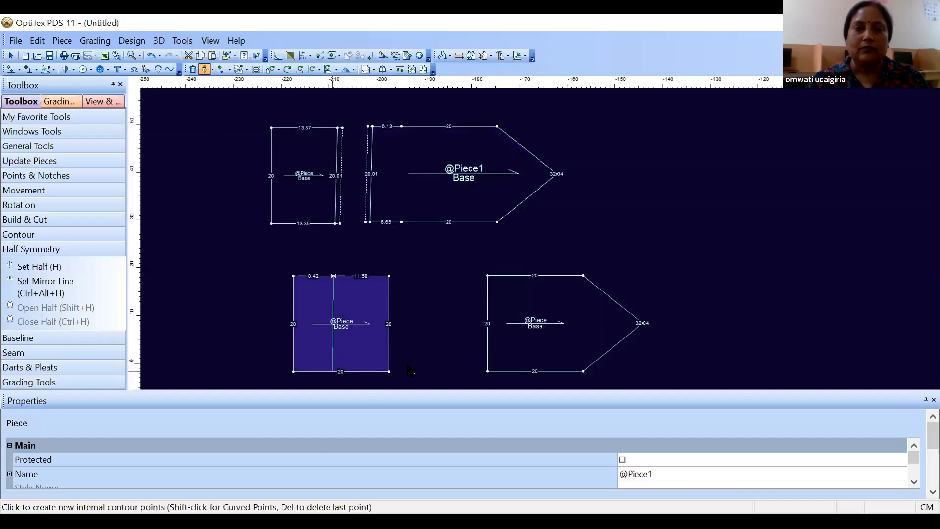
pyautogui.click(332, 371)
pyautogui.click(442, 357)
pyautogui.rightClick(404, 263)
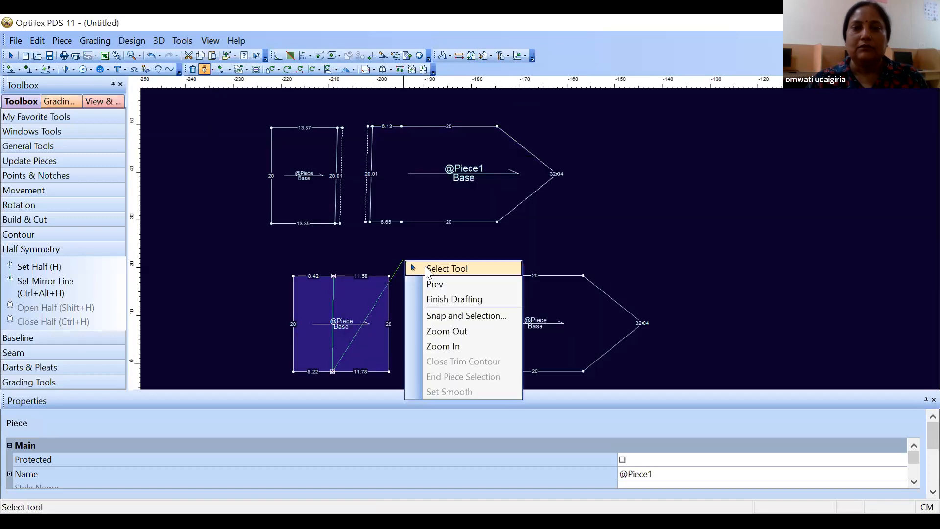
pyautogui.click(443, 268)
# Cut the lower square along its internal contour using Cut a Piece Along Internal, with a seam width of 0.
pyautogui.scroll(3, 533, 233)
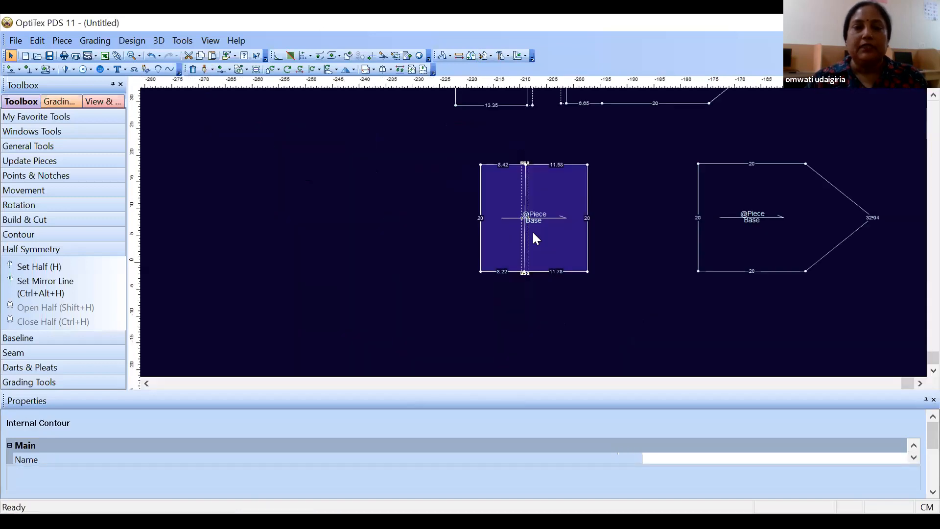
pyautogui.moveTo(461, 230); pyautogui.dragTo(350, 257)
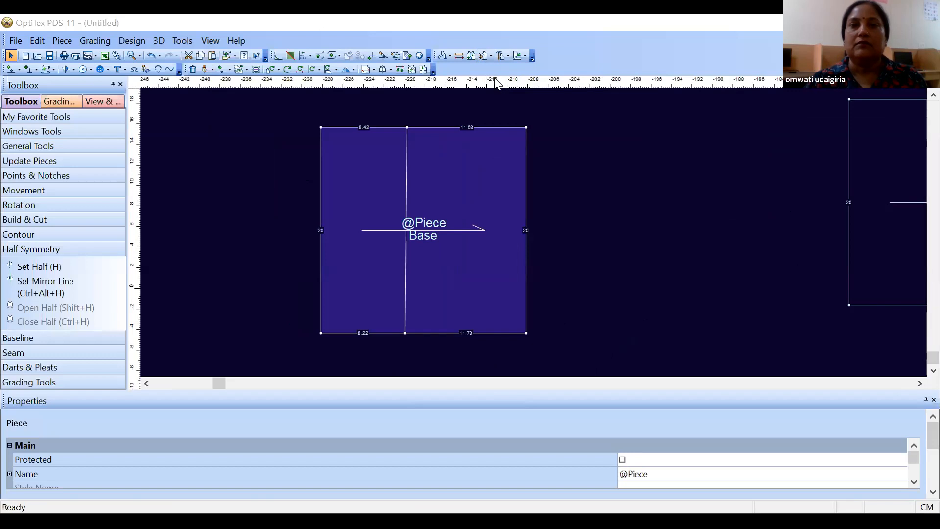
pyautogui.click(490, 56)
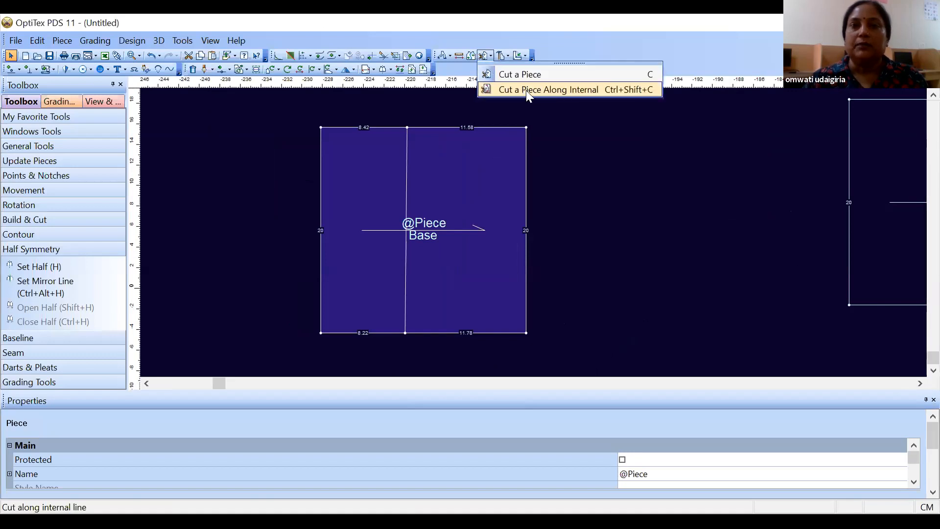
pyautogui.click(561, 89)
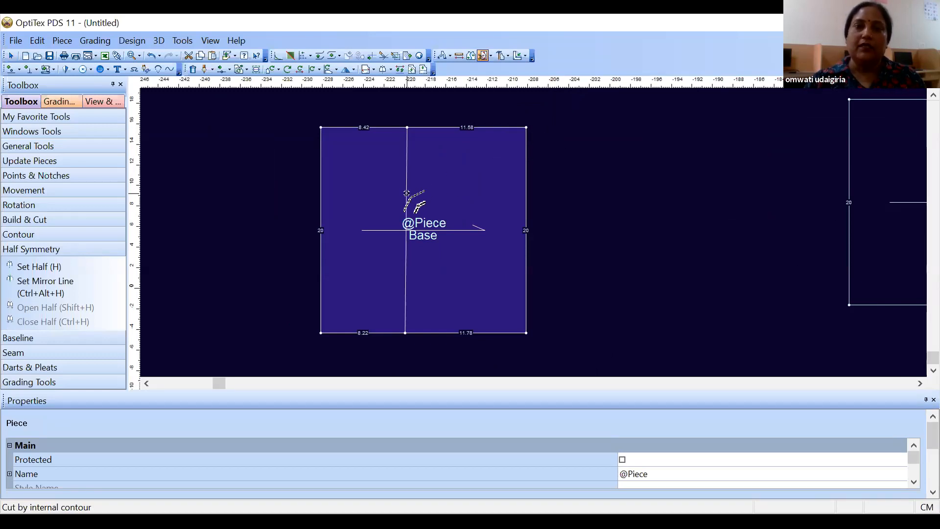
pyautogui.click(406, 193)
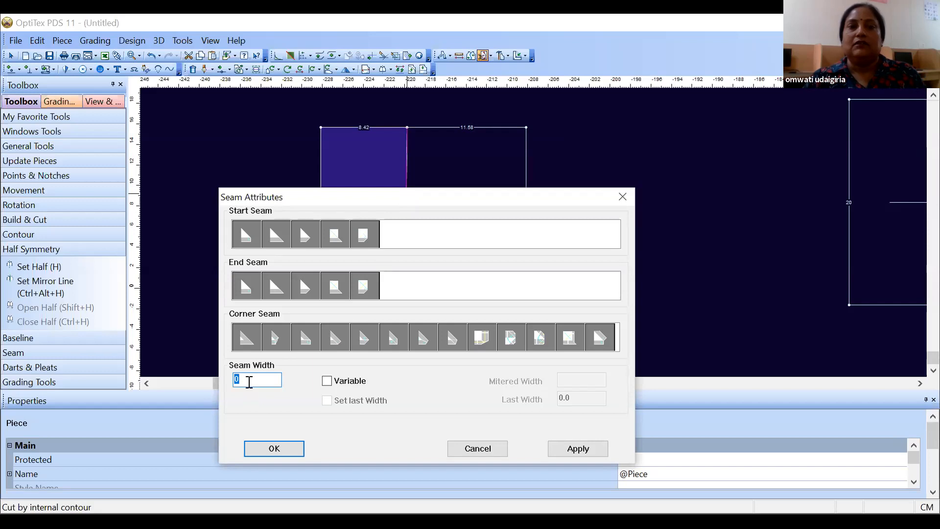
pyautogui.click(273, 446)
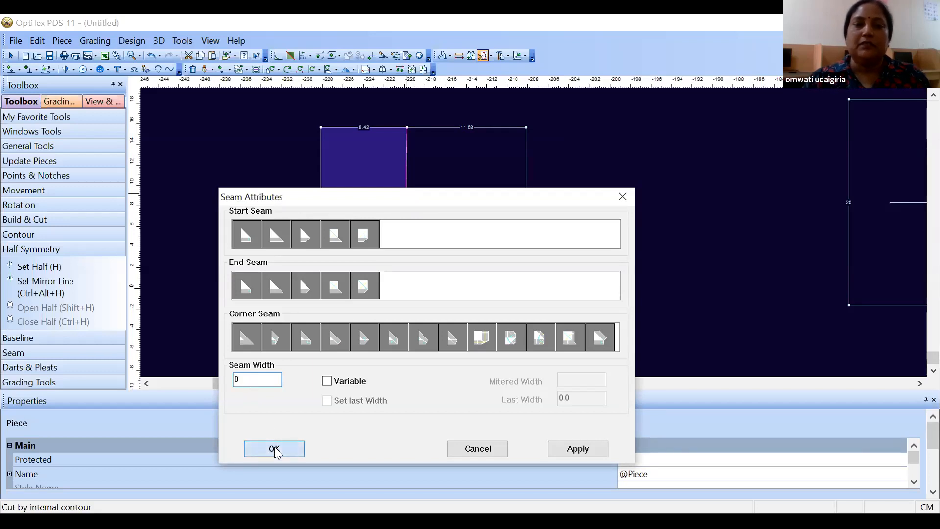
pyautogui.rightClick(610, 331)
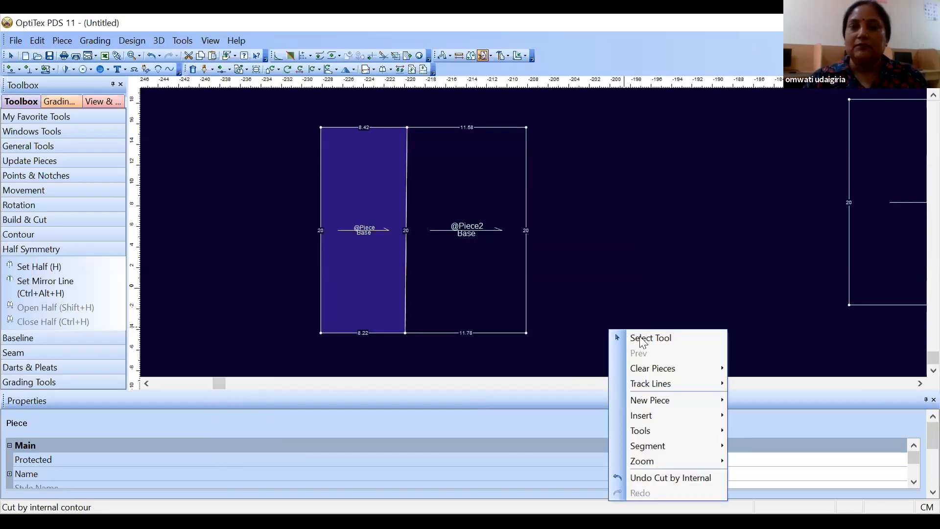
pyautogui.press('Return')
# Separate the two parts of the cut square by moving the right part away, and select the left part.
pyautogui.moveTo(498, 300); pyautogui.dragTo(579, 293)
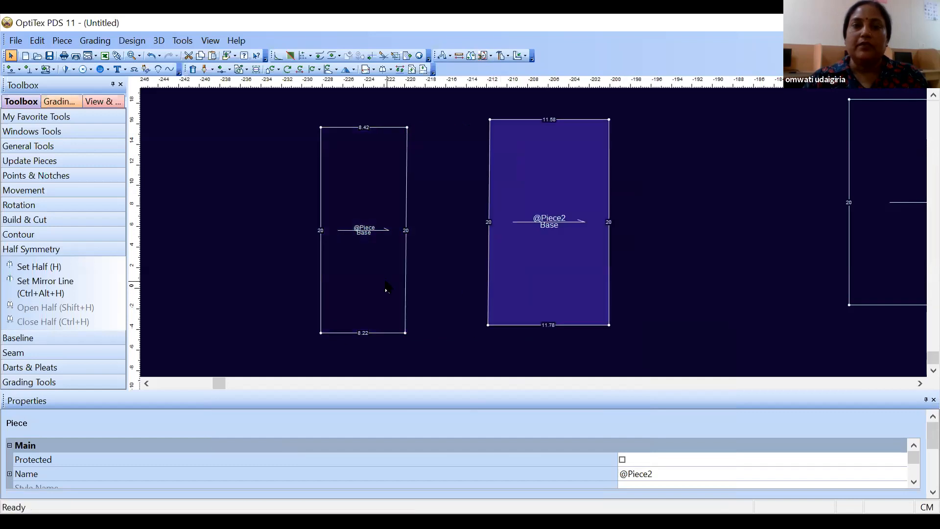
pyautogui.click(381, 286)
pyautogui.scroll(-2, 531, 230)
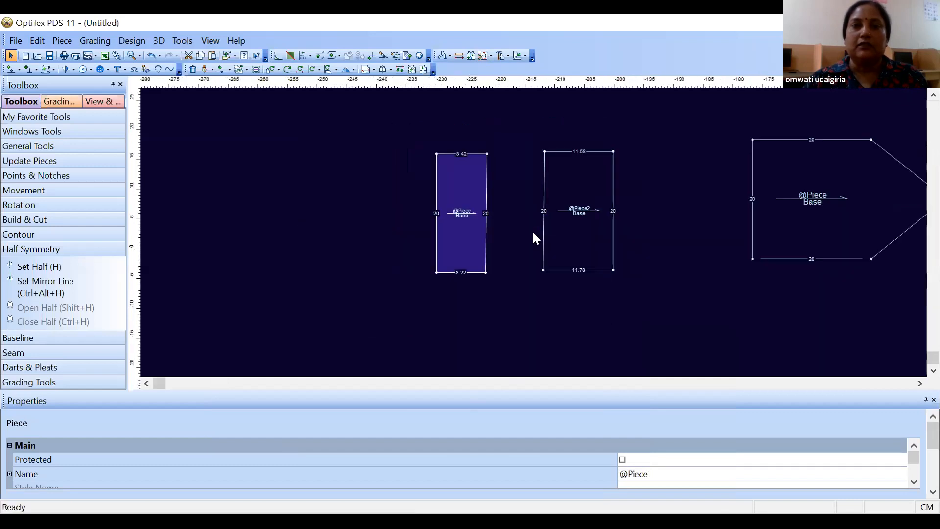
pyautogui.scroll(-1, 536, 206)
# Shift the upper pieces and both parts of the lower square leftward, and bring the lower pointed piece closer to them.
pyautogui.moveTo(531, 158); pyautogui.dragTo(449, 177)
pyautogui.moveTo(568, 166); pyautogui.dragTo(475, 183)
pyautogui.moveTo(494, 235); pyautogui.dragTo(446, 227)
pyautogui.moveTo(561, 234); pyautogui.dragTo(515, 225)
pyautogui.scroll(1, 535, 239)
pyautogui.scroll(2, 533, 233)
pyautogui.scroll(-1, 534, 234)
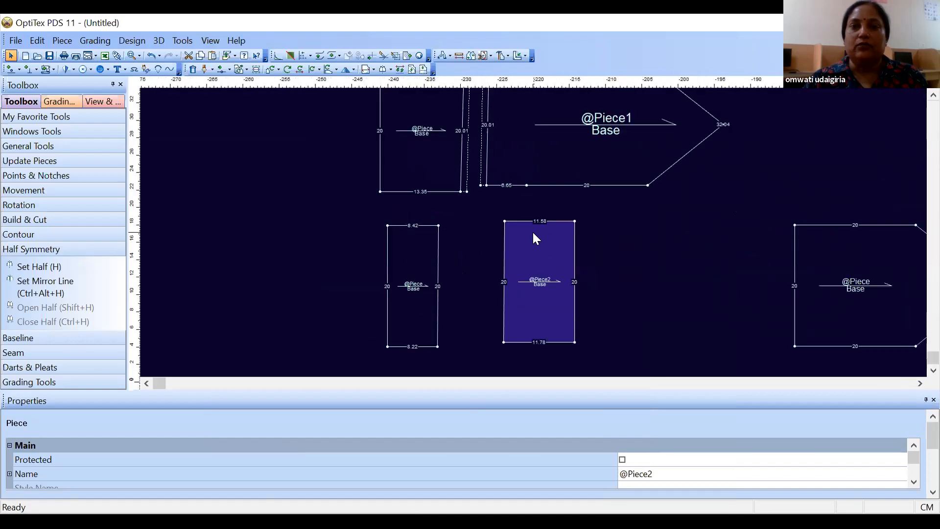
pyautogui.scroll(-1, 533, 233)
pyautogui.moveTo(826, 261); pyautogui.dragTo(692, 260)
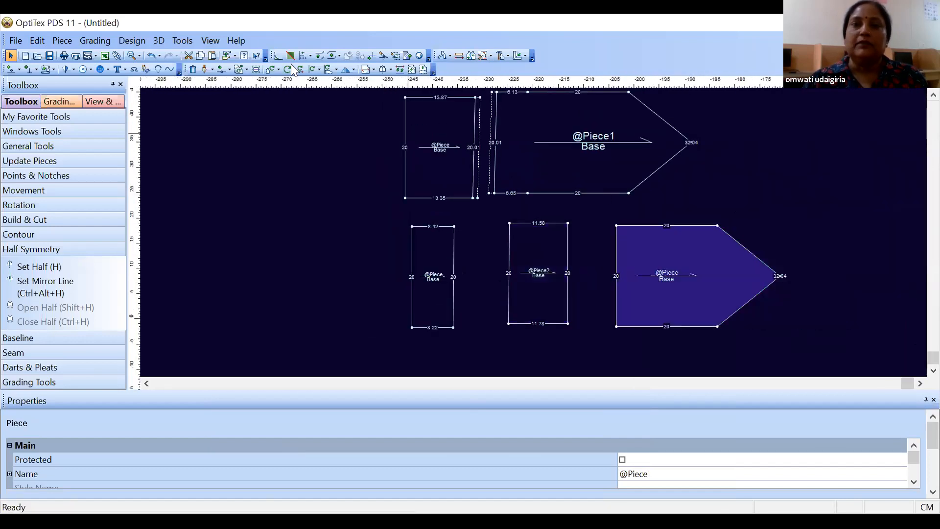
pyautogui.click(491, 56)
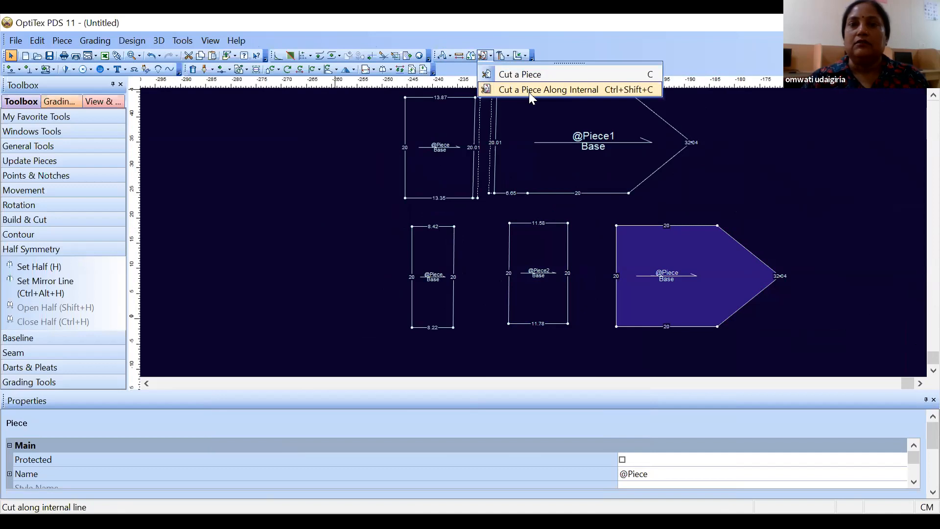
pyautogui.click(296, 149)
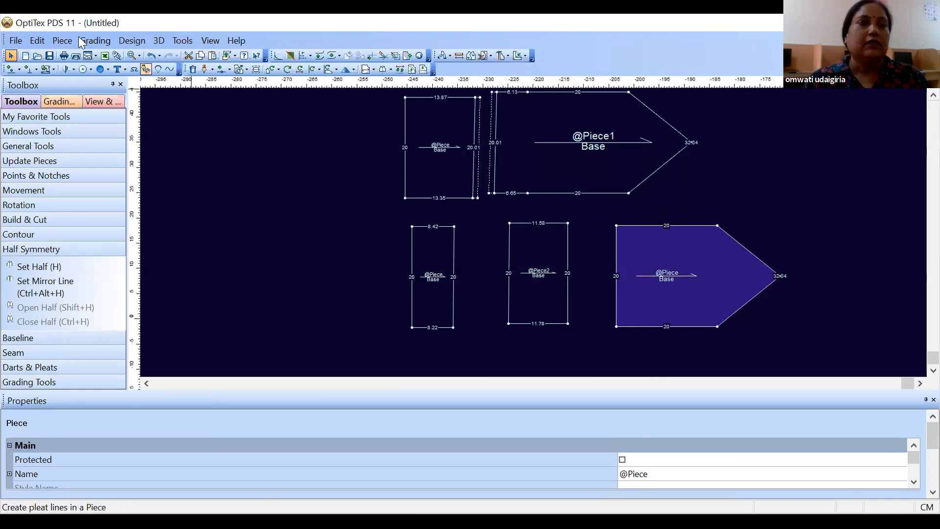
pyautogui.click(64, 42)
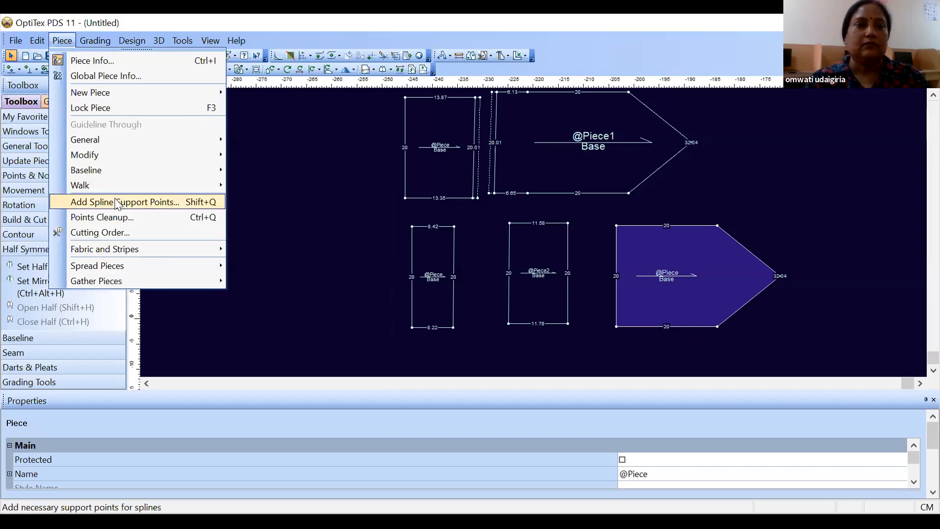
pyautogui.moveTo(39, 45)
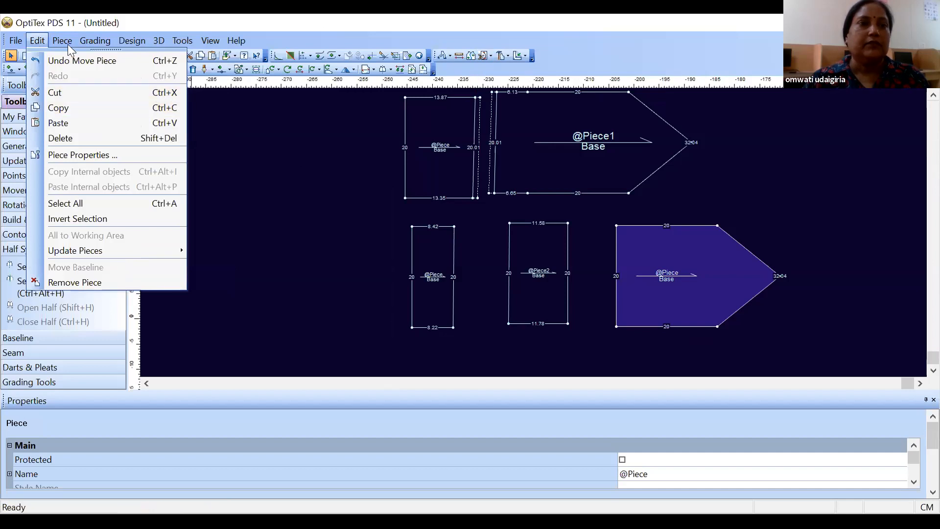
pyautogui.click(141, 40)
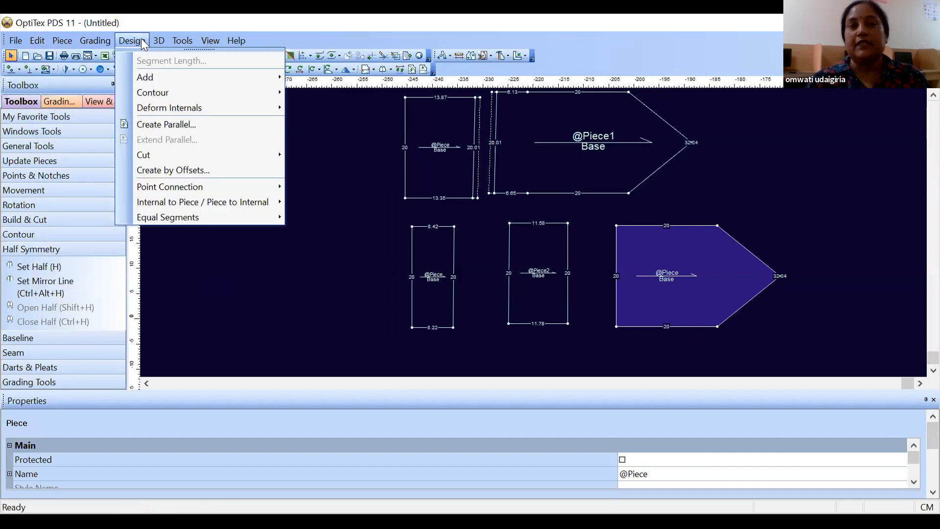
pyautogui.moveTo(164, 154)
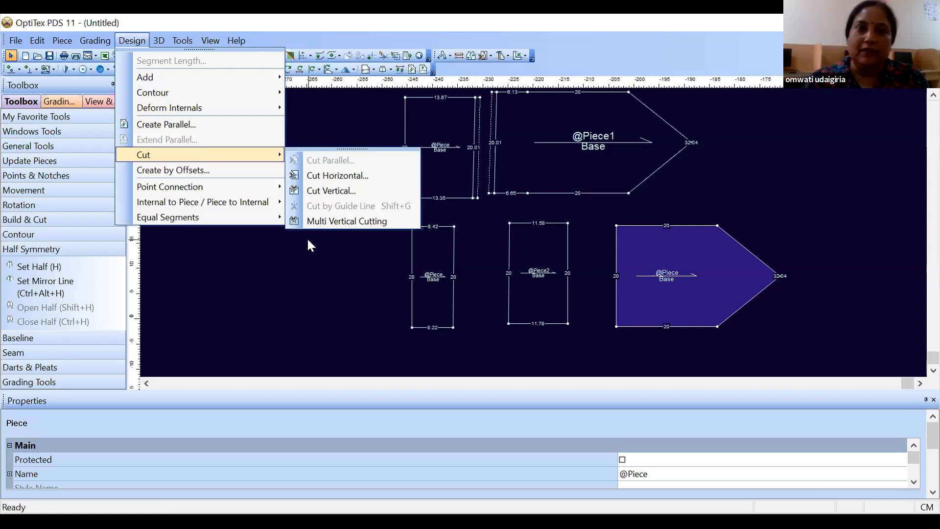
pyautogui.click(319, 260)
# Move the lower pointed piece into the empty space to the left of all the other pieces.
pyautogui.moveTo(637, 254); pyautogui.dragTo(276, 191)
pyautogui.scroll(5, 277, 191)
pyautogui.moveTo(565, 198); pyautogui.dragTo(539, 199)
pyautogui.scroll(-1, 539, 199)
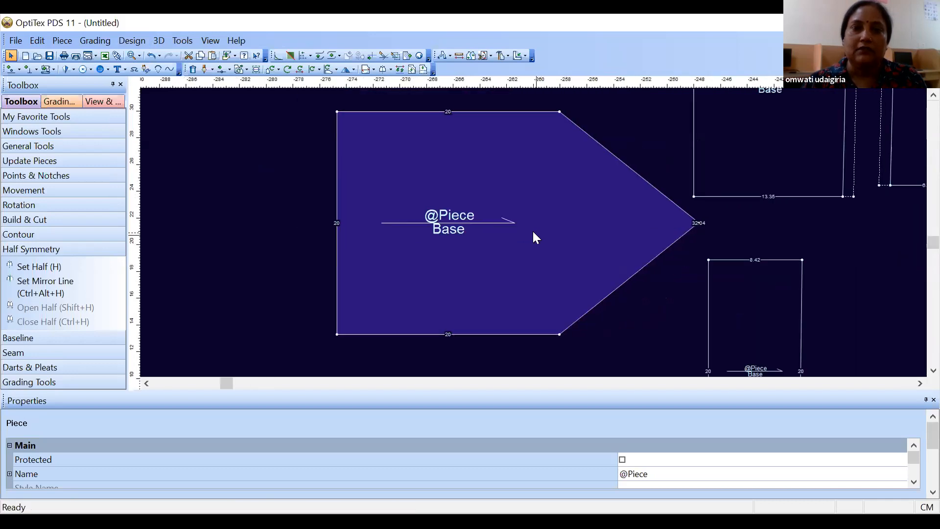
pyautogui.scroll(-1, 535, 233)
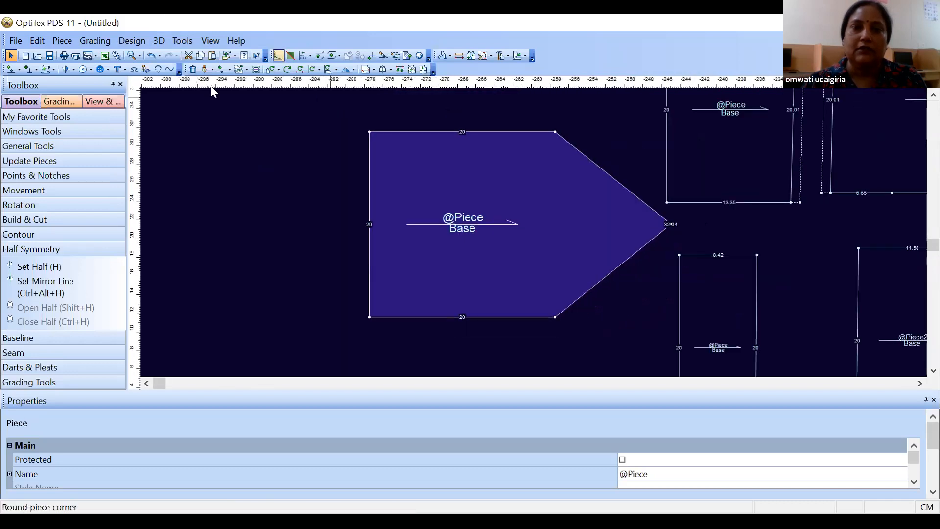
# Cut the pointed piece parallel to its left edge at a distance of 4 cm with seam width 0, and move the strip away leftward.
pyautogui.click(370, 317)
pyautogui.keyDown('shift'); pyautogui.click(370, 132); pyautogui.keyUp('shift')
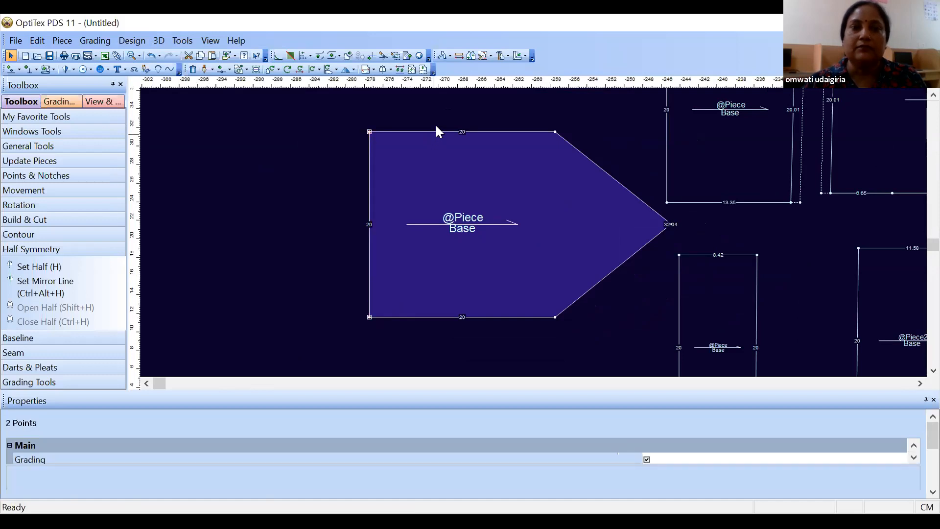
pyautogui.click(132, 40)
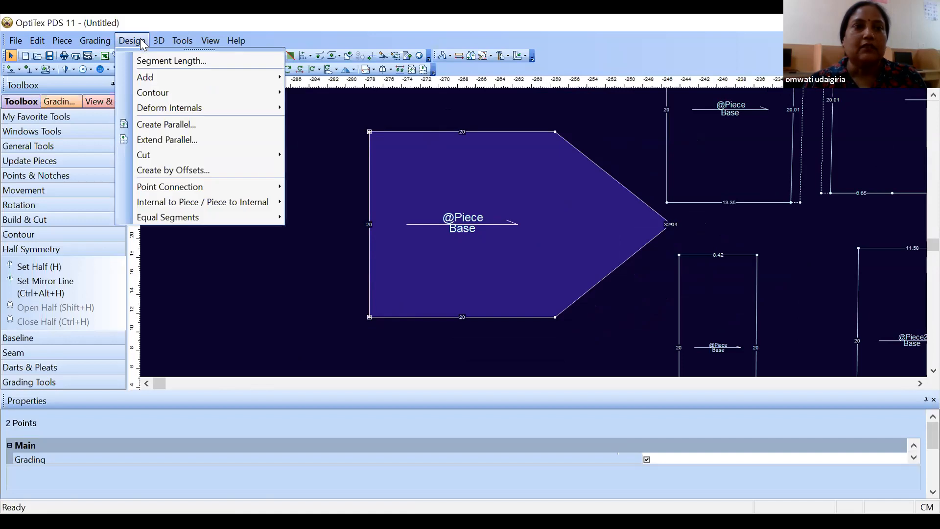
pyautogui.moveTo(192, 157)
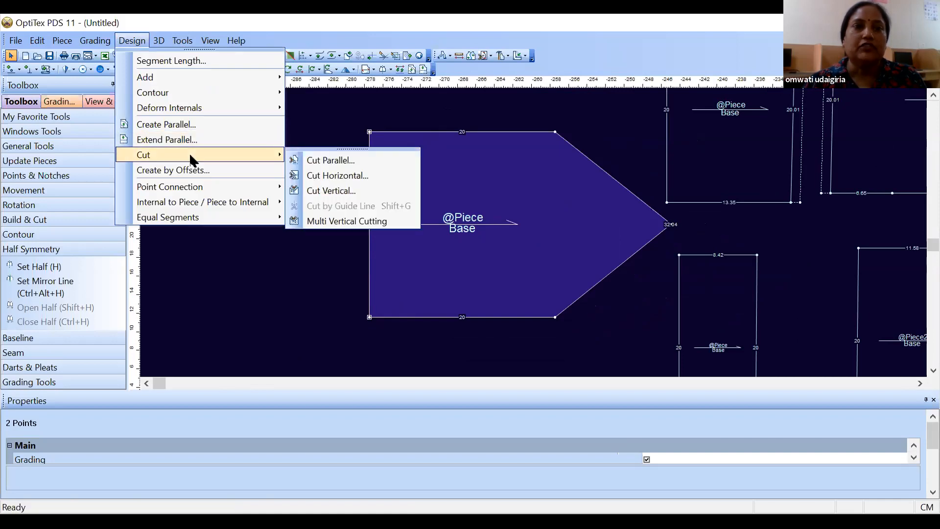
pyautogui.click(319, 164)
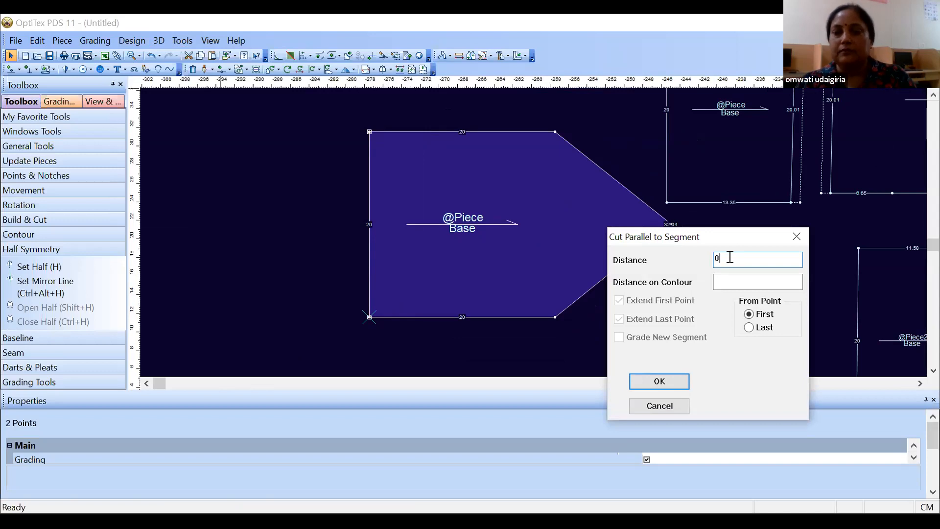
pyautogui.write('4')
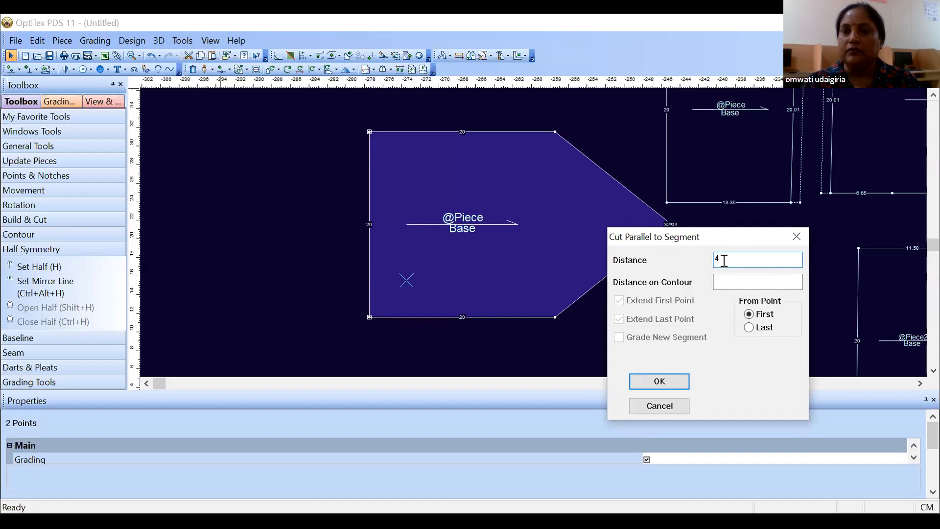
pyautogui.click(661, 386)
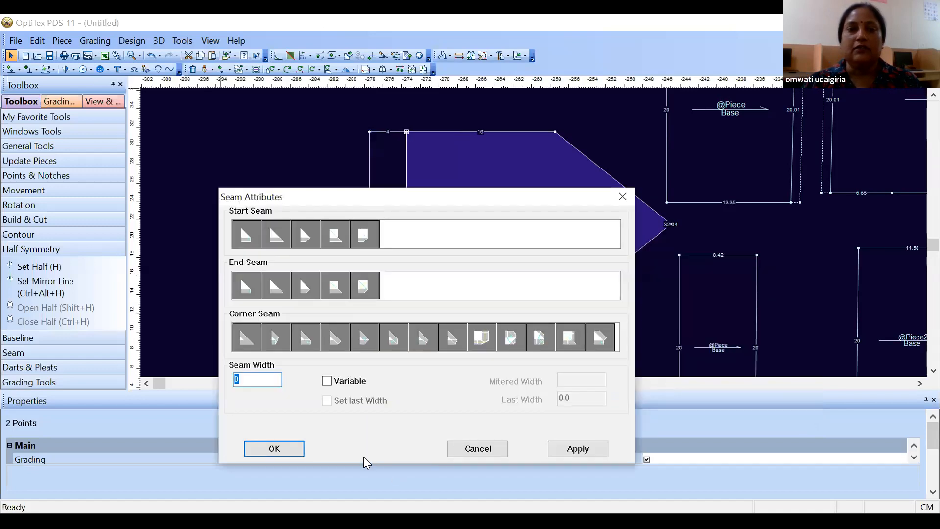
pyautogui.click(264, 449)
pyautogui.moveTo(387, 288); pyautogui.dragTo(340, 289)
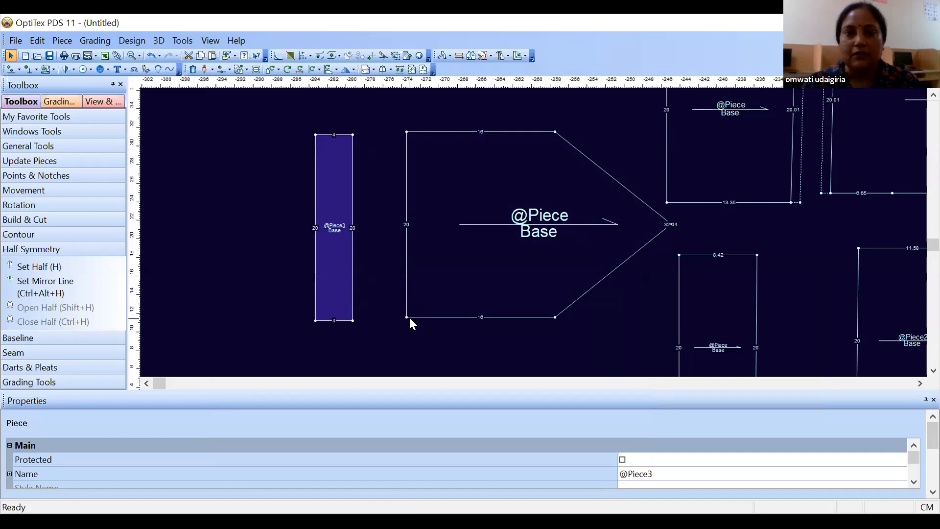
# Select the two end points of the remaining pointed piece's left edge.
pyautogui.moveTo(407, 317); pyautogui.dragTo(406, 133)
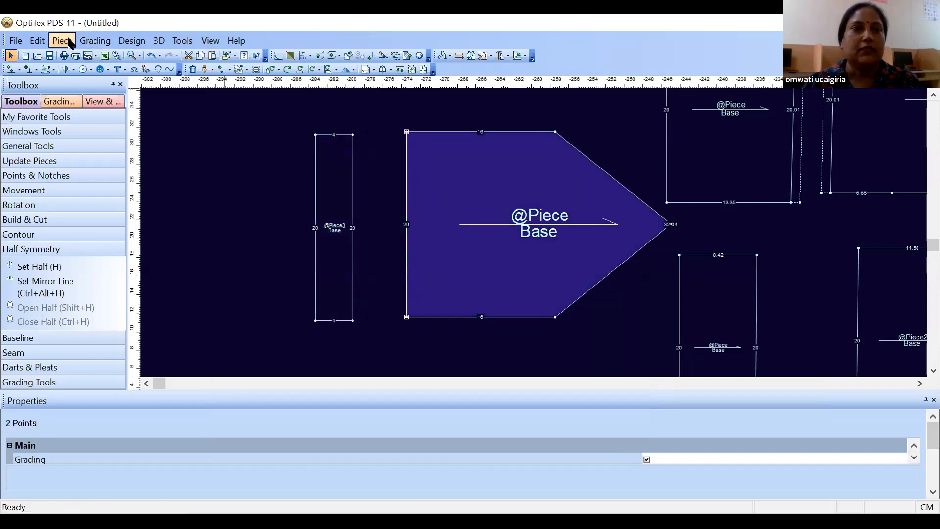
# Try cutting the pointed piece parallel to its straight 20 cm edge, 5 cm along the contour from the last point, with zero seam width.
pyautogui.click(135, 40)
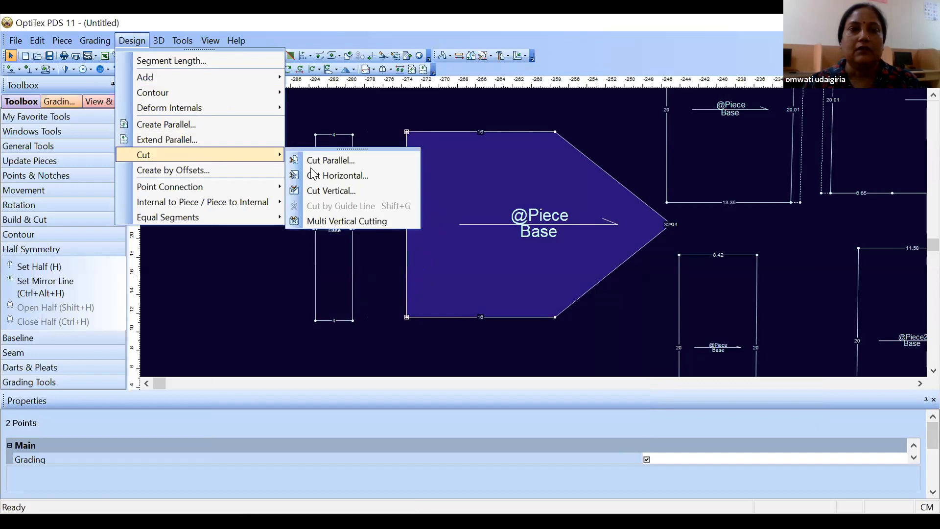
pyautogui.click(341, 159)
pyautogui.click(728, 260)
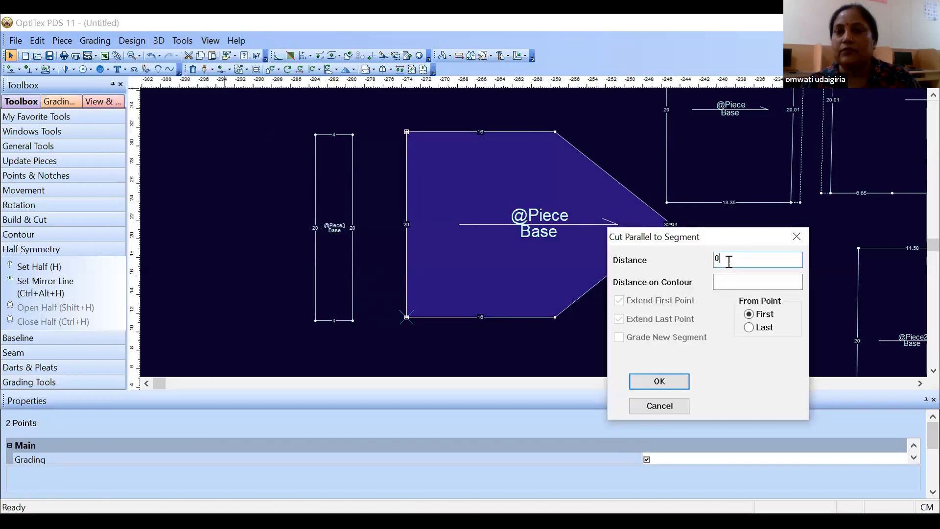
pyautogui.press('BackSpace')
pyautogui.write('4')
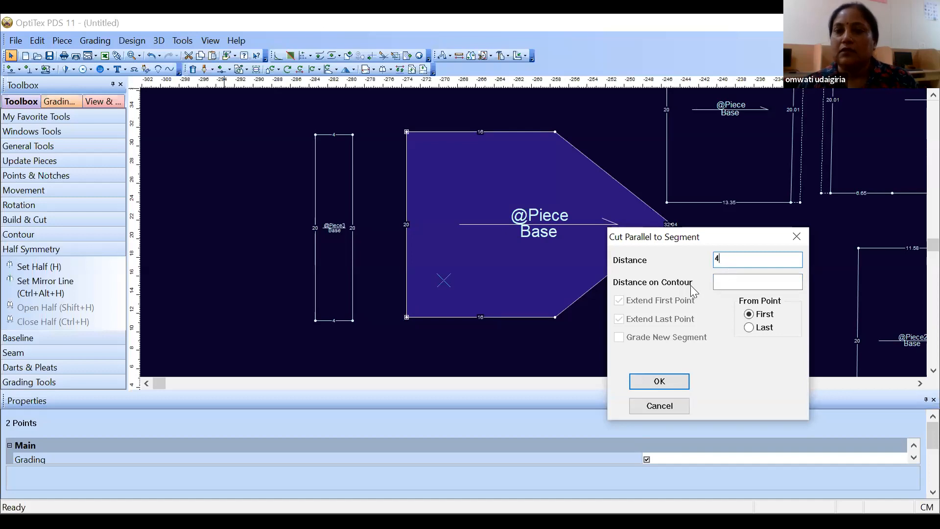
pyautogui.click(749, 329)
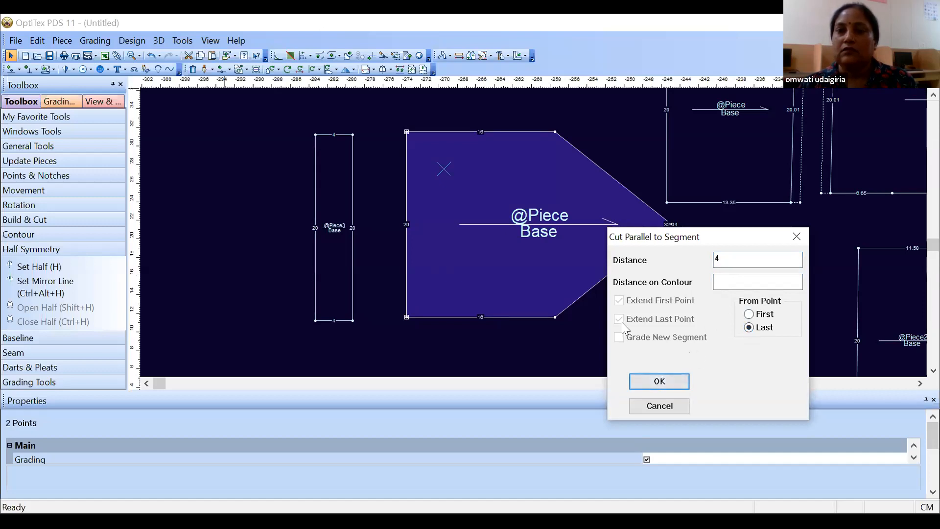
pyautogui.click(717, 282)
pyautogui.write('5')
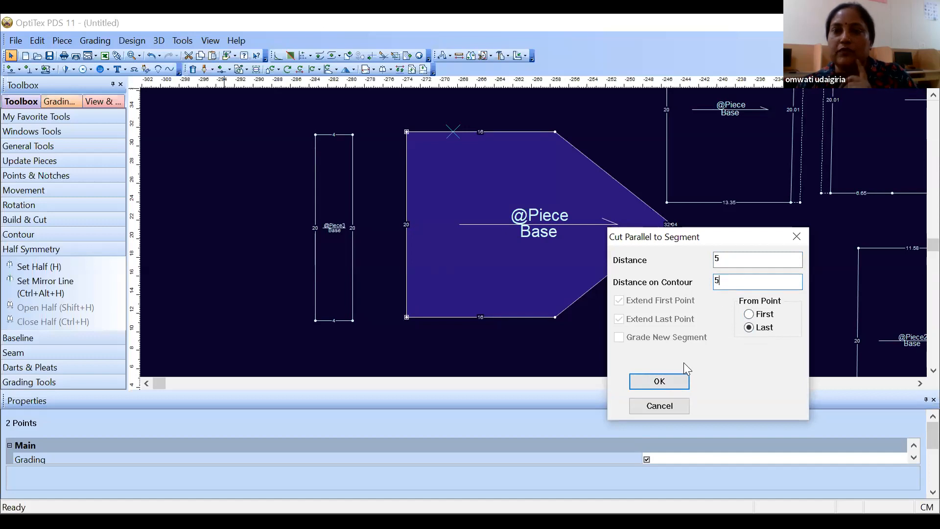
pyautogui.click(685, 381)
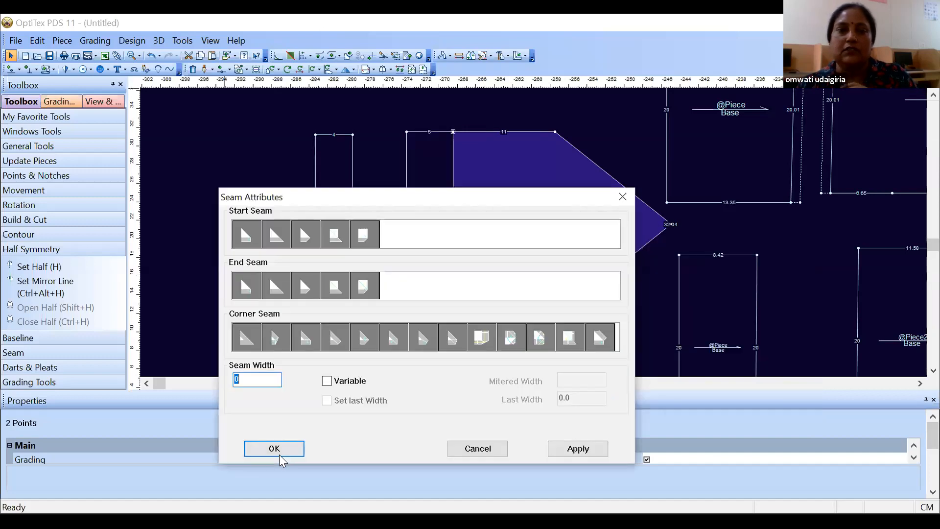
pyautogui.click(280, 448)
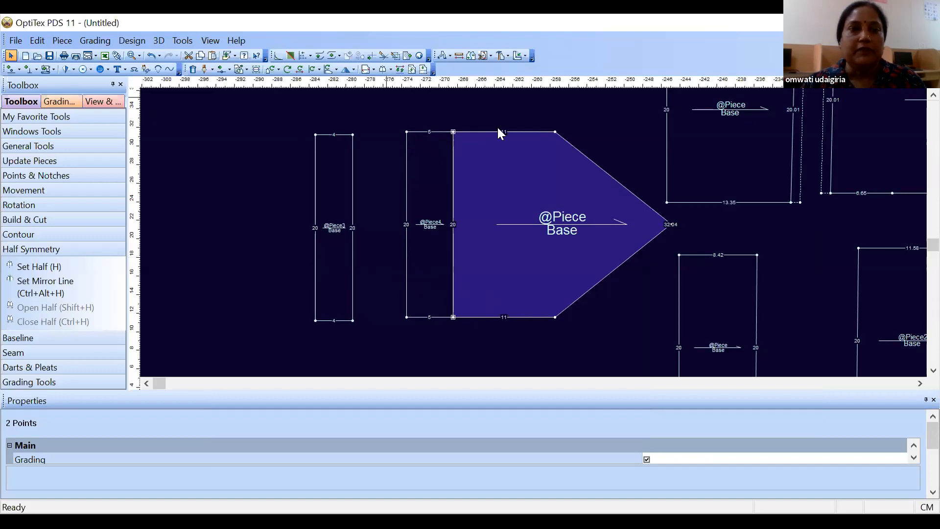
pyautogui.hotkey('ctrl', 'z')
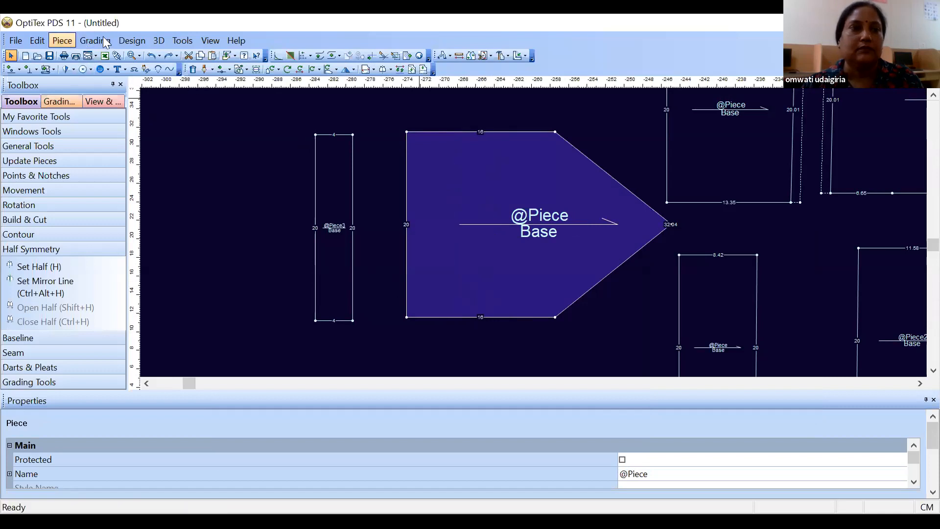
# Cut the pointed piece parallel to its straight 20 cm edge, 5 cm along the contour from the first point, with zero seam width.
pyautogui.click(407, 317)
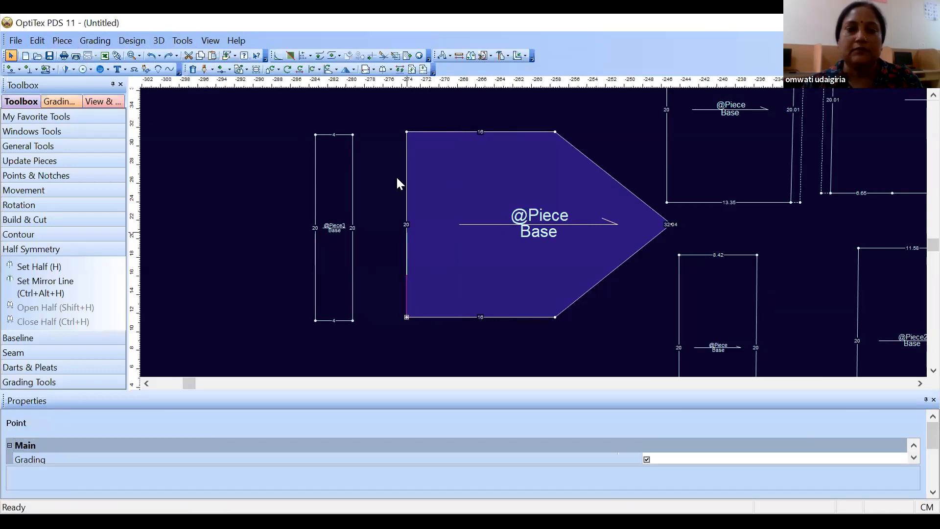
pyautogui.keyDown('shift'); pyautogui.click(407, 132); pyautogui.keyUp('shift')
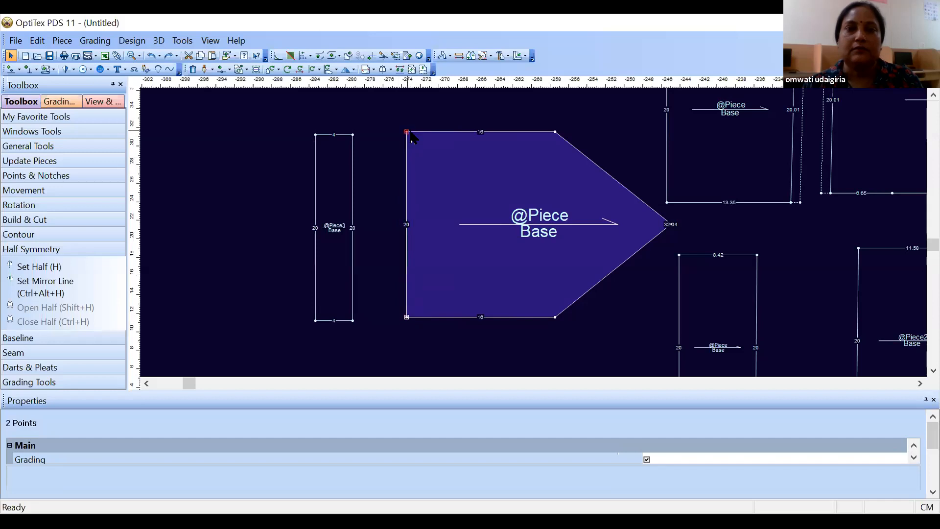
pyautogui.click(183, 41)
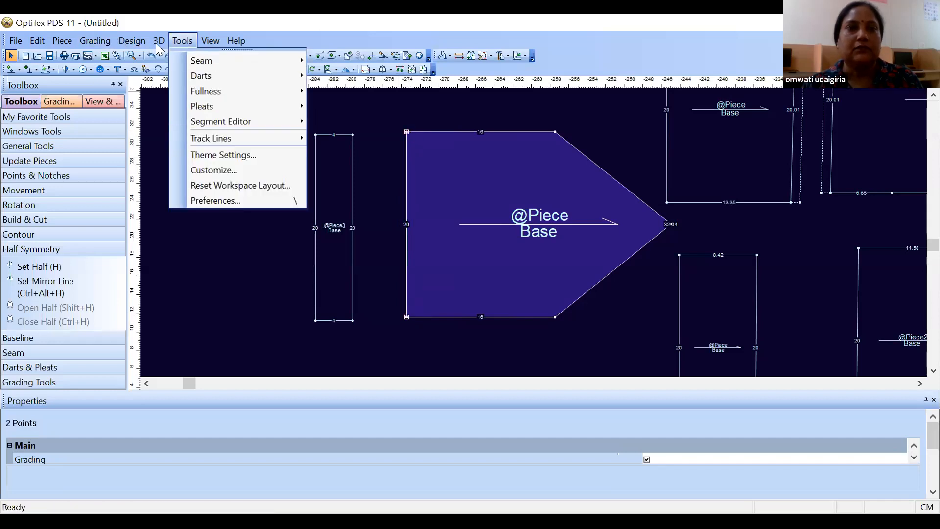
pyautogui.moveTo(132, 41)
pyautogui.moveTo(176, 155)
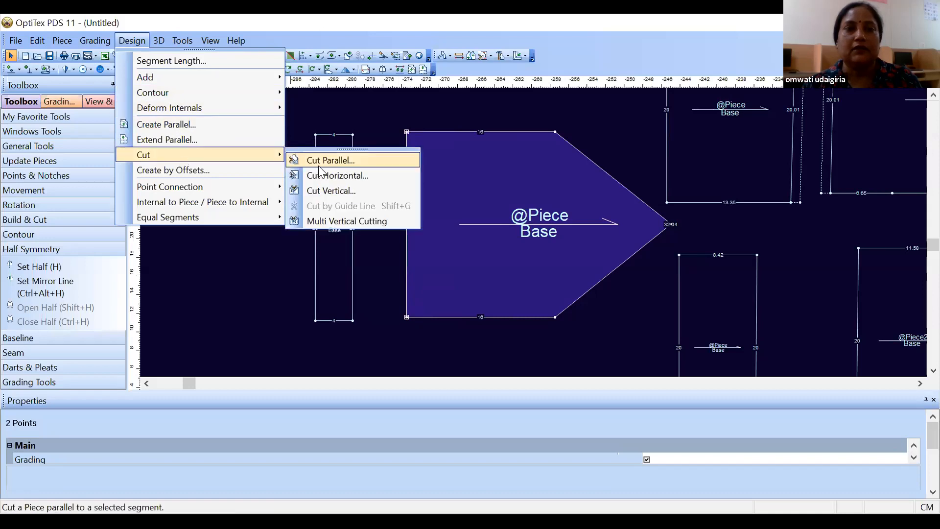
pyautogui.click(342, 162)
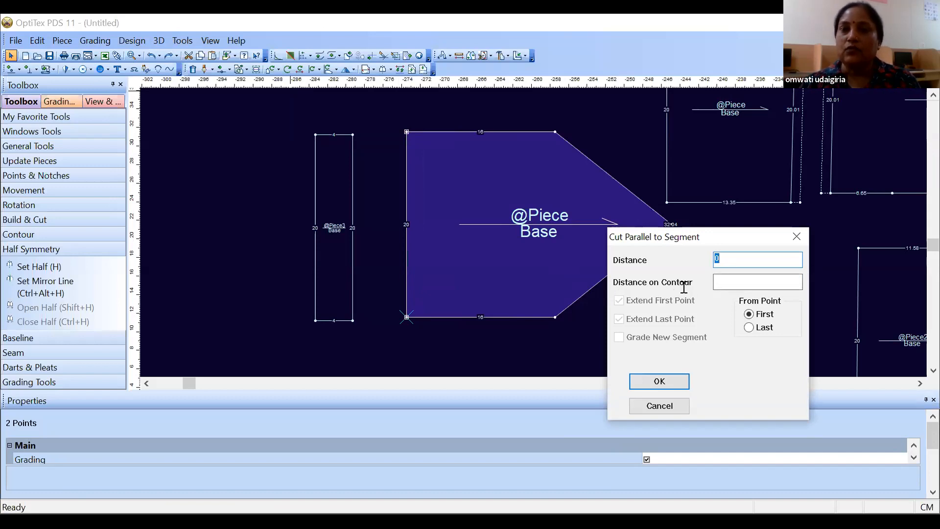
pyautogui.click(727, 284)
pyautogui.write('5')
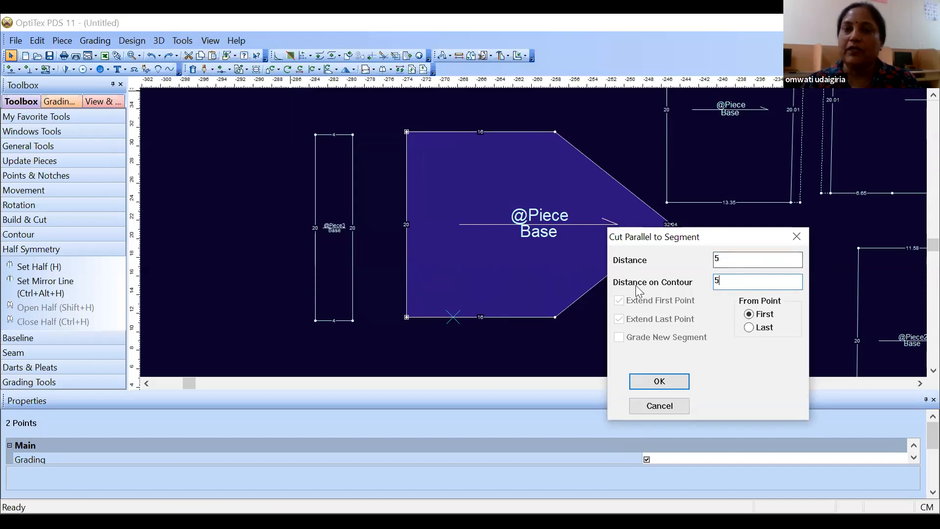
pyautogui.click(659, 381)
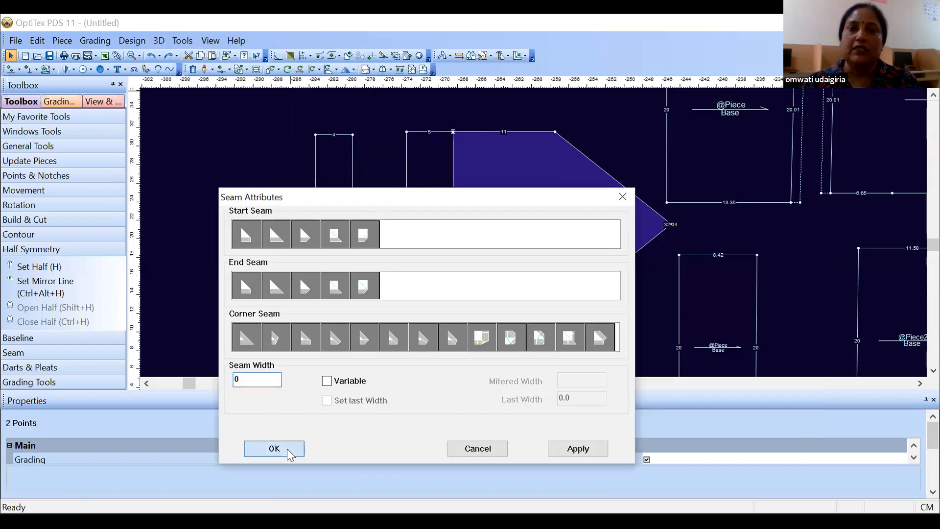
pyautogui.click(290, 455)
# Shift the pointed part over the cut-off strip to check the separation, and undo both the move and the parallel cut.
pyautogui.rightClick(609, 132)
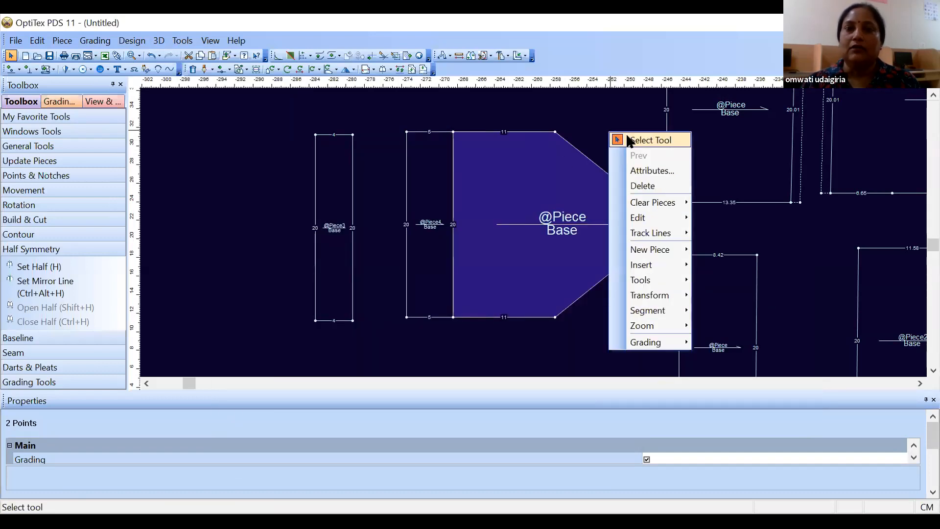
pyautogui.click(628, 140)
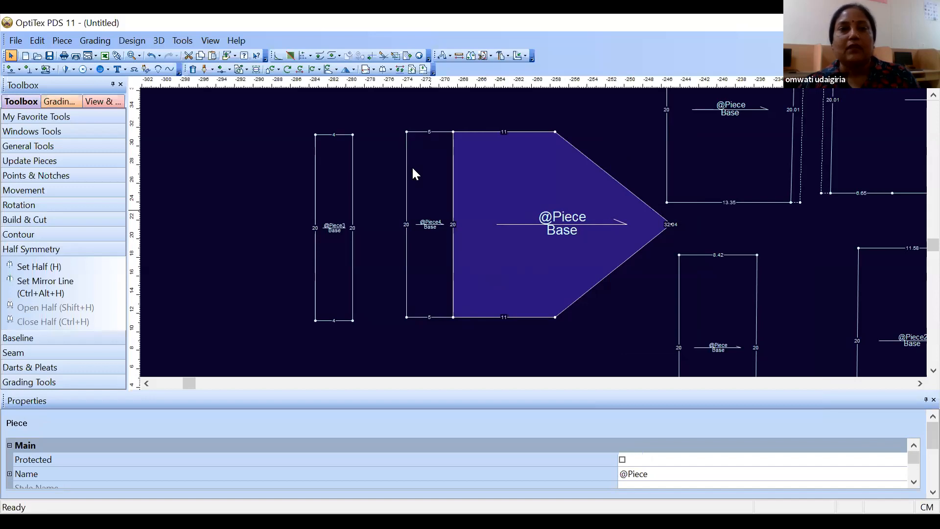
pyautogui.moveTo(499, 180); pyautogui.dragTo(459, 208)
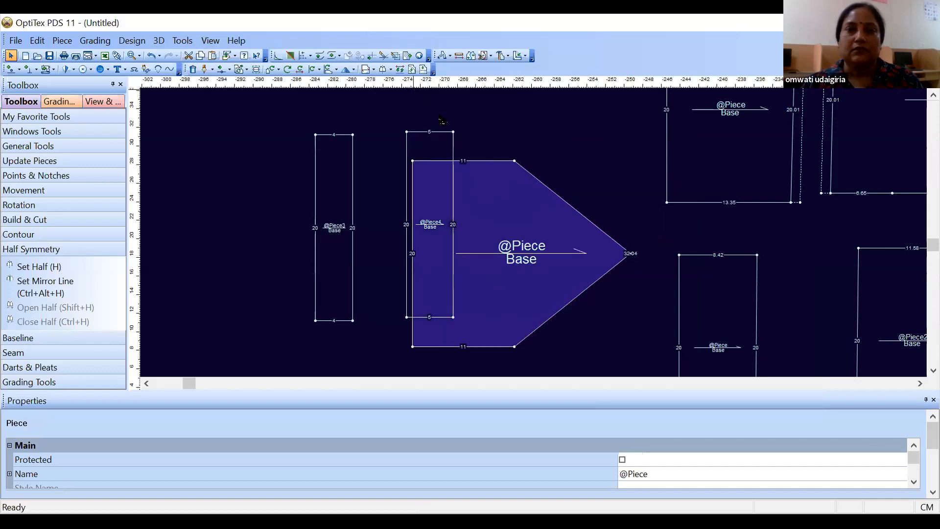
pyautogui.click(453, 132)
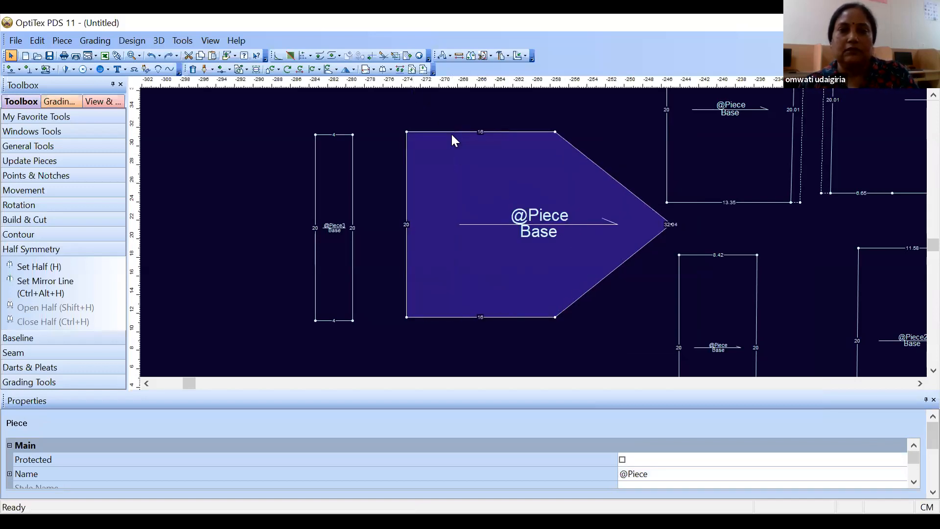
# Cut the pointed piece horizontally through its centre with a 0.0 line shift and zero seam width, and move the two halves apart.
pyautogui.click(133, 40)
pyautogui.moveTo(181, 152)
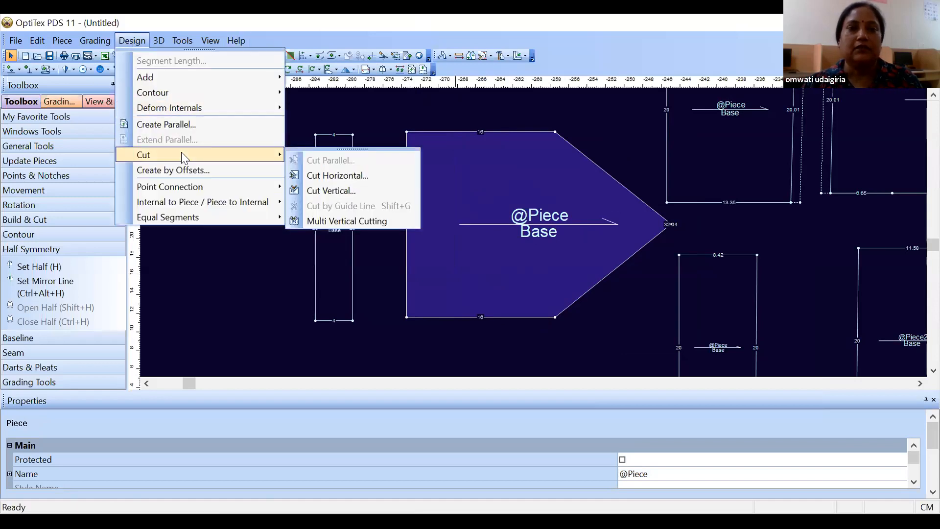
pyautogui.click(324, 176)
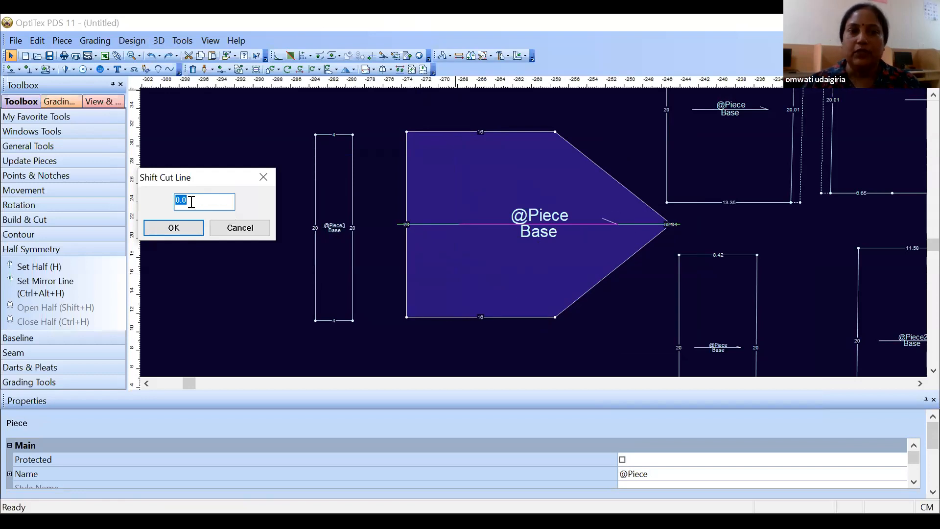
pyautogui.click(181, 231)
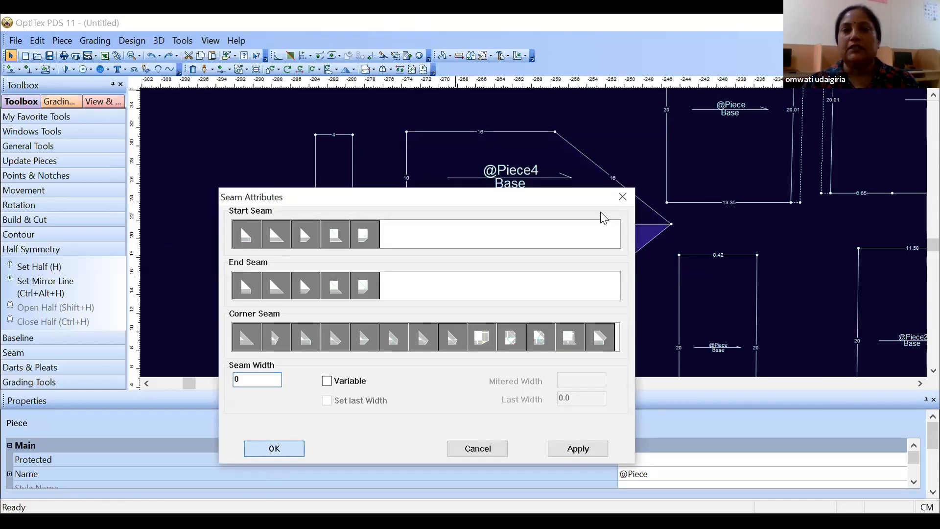
pyautogui.press('Return')
pyautogui.moveTo(593, 206); pyautogui.dragTo(601, 181)
pyautogui.moveTo(593, 247); pyautogui.dragTo(598, 278)
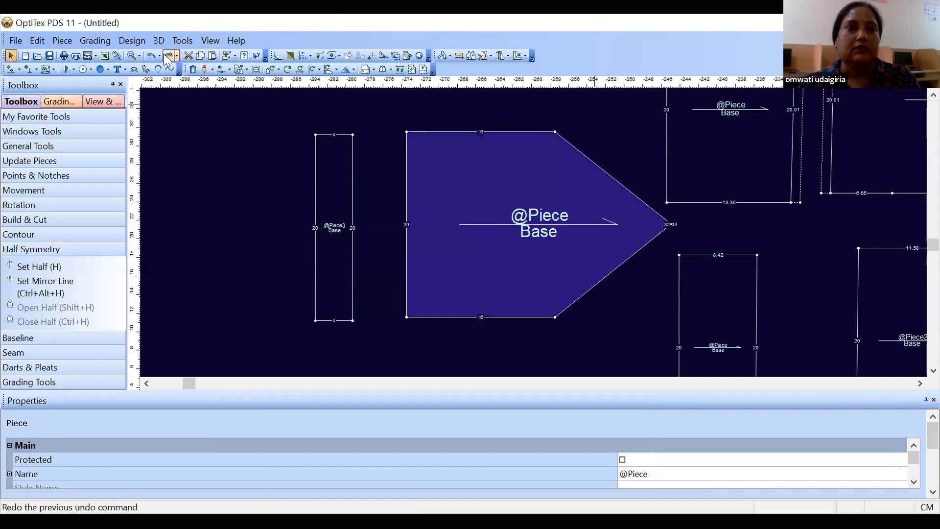
# Try a vertical cut through the pointed piece's centre with a 0.0 line shift, moving the rectangular part away from the pointed part.
pyautogui.click(131, 41)
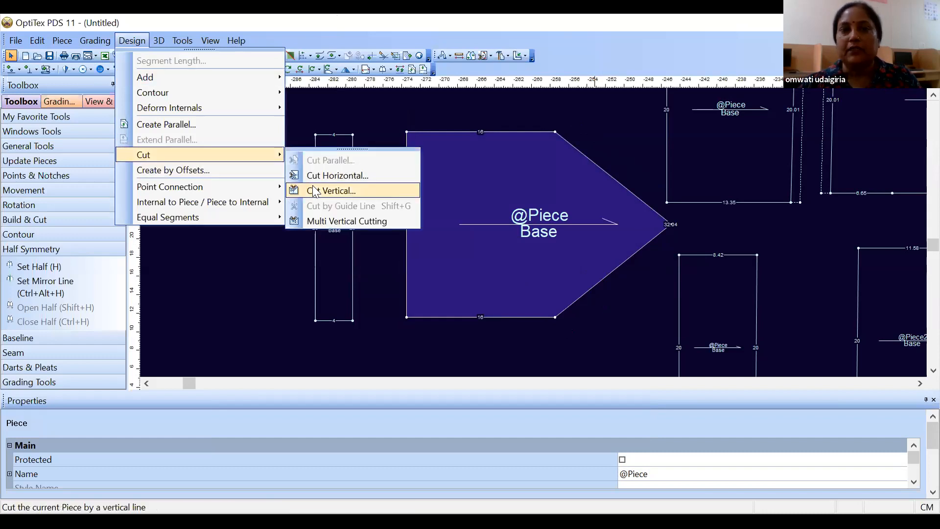
pyautogui.click(314, 191)
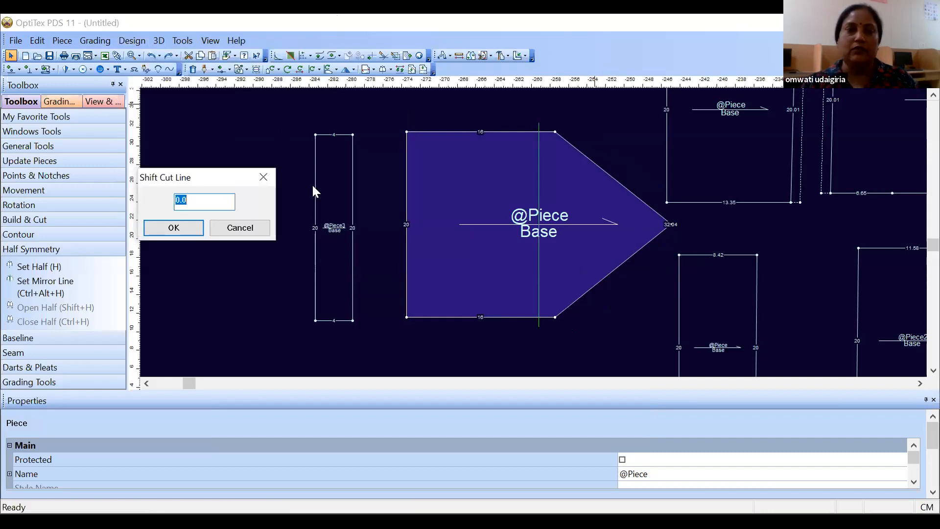
pyautogui.click(190, 223)
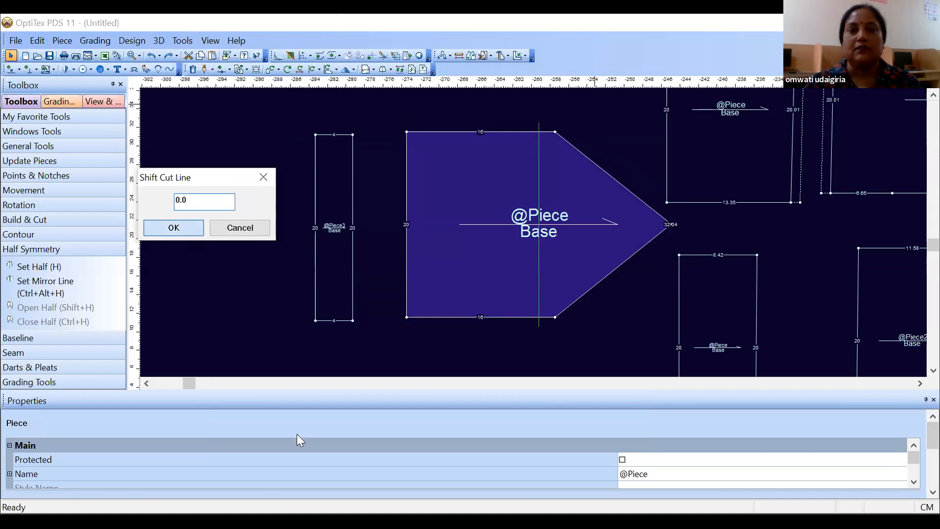
pyautogui.click(288, 447)
pyautogui.moveTo(411, 294); pyautogui.dragTo(334, 286)
pyautogui.click(575, 278)
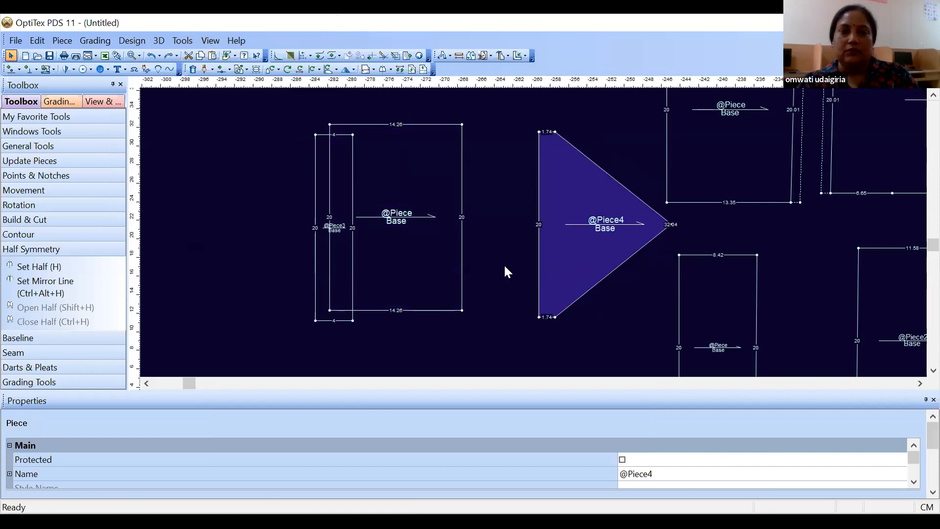
pyautogui.hotkey('ctrl', 'z')
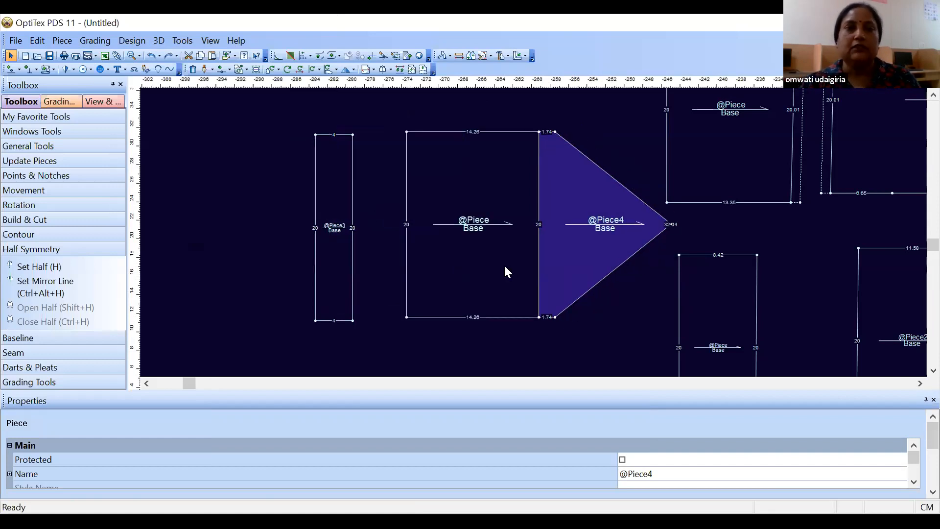
pyautogui.hotkey('ctrl', 'z')
# Delete the narrow 4 by 20 cm strip and move the pointed piece into the cleared space.
pyautogui.click(449, 185)
pyautogui.moveTo(386, 186); pyautogui.dragTo(341, 188)
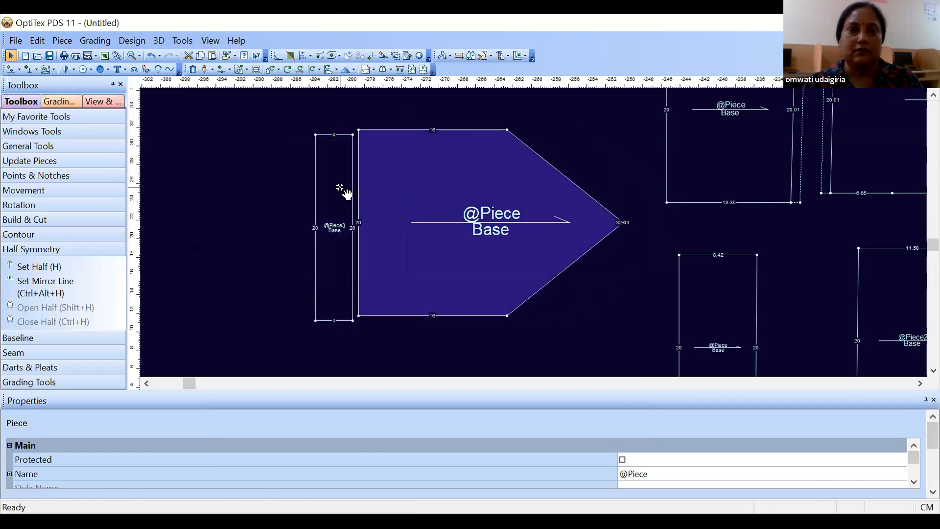
pyautogui.click(340, 189)
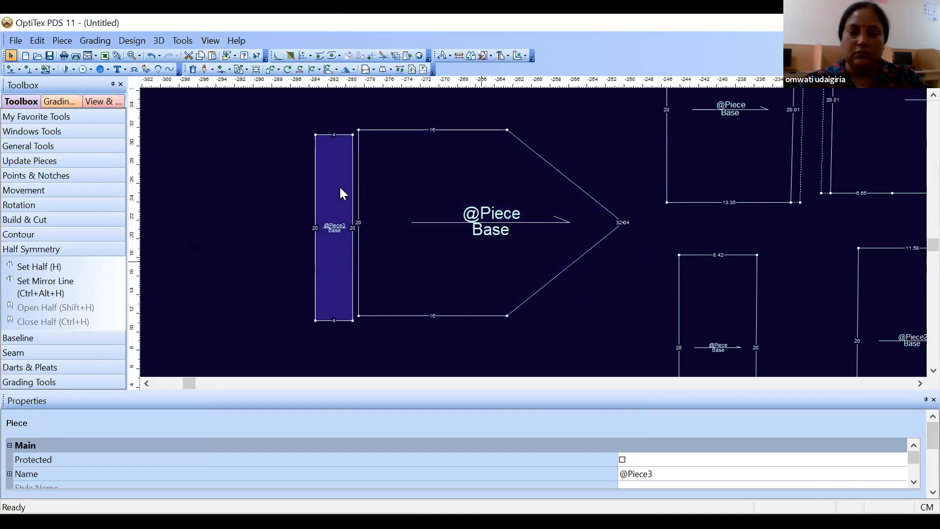
pyautogui.press('Delete')
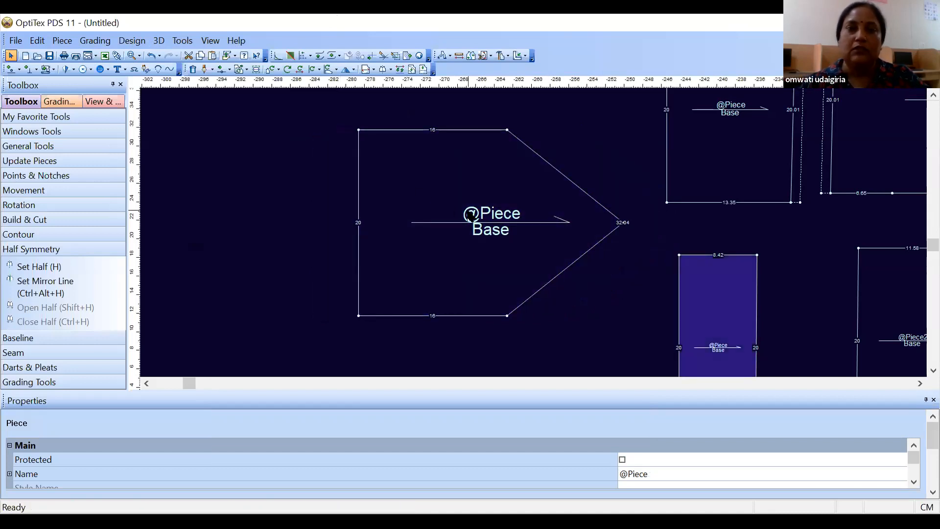
pyautogui.moveTo(443, 204); pyautogui.dragTo(279, 209)
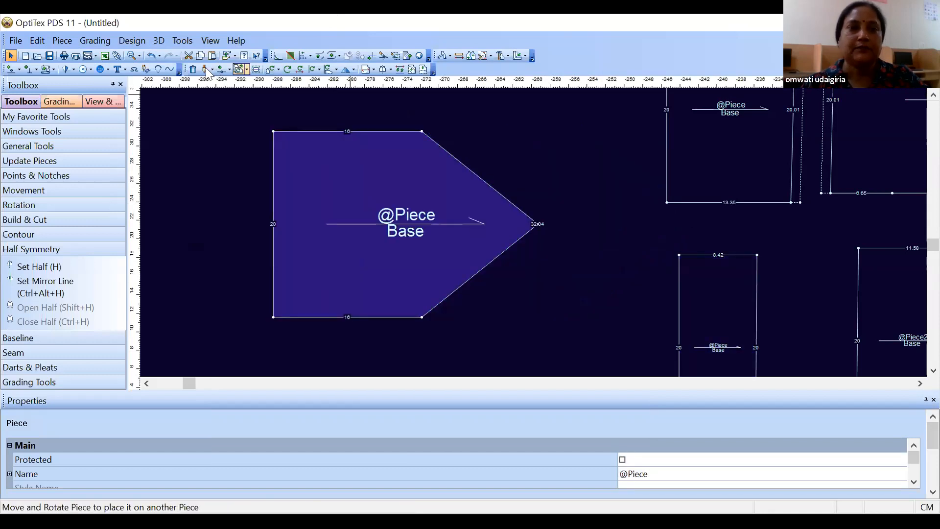
pyautogui.click(132, 40)
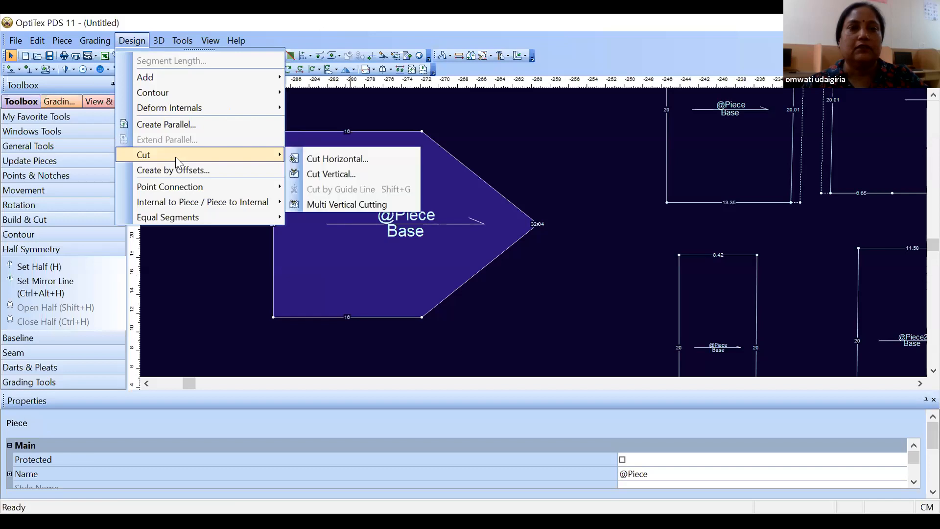
pyautogui.moveTo(175, 157)
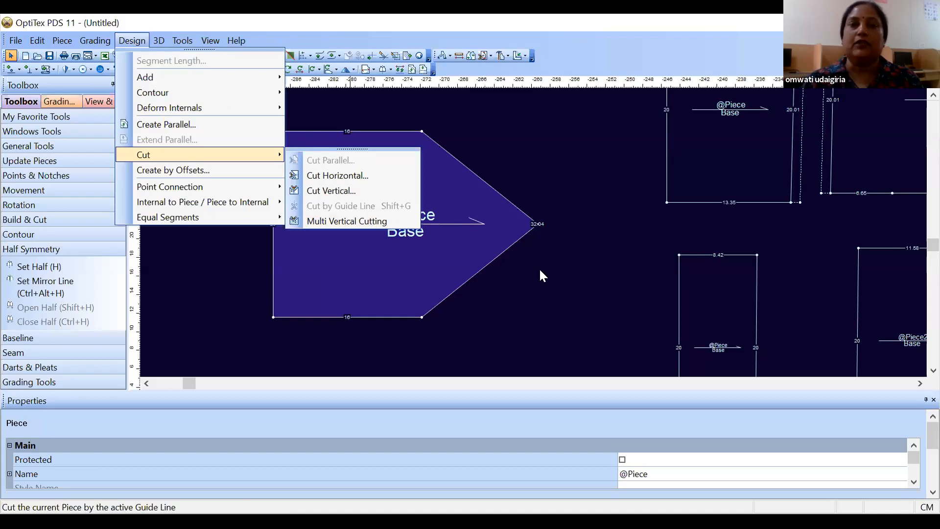
pyautogui.click(132, 189)
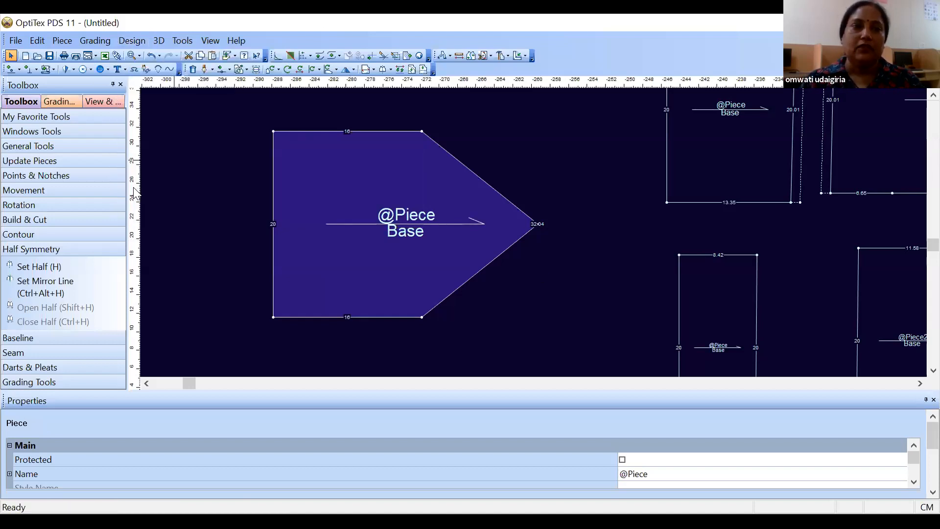
# Cut the pointed piece along the vertical guide line through its rectangular part with zero seam width, and move the two parts apart.
pyautogui.click(345, 198)
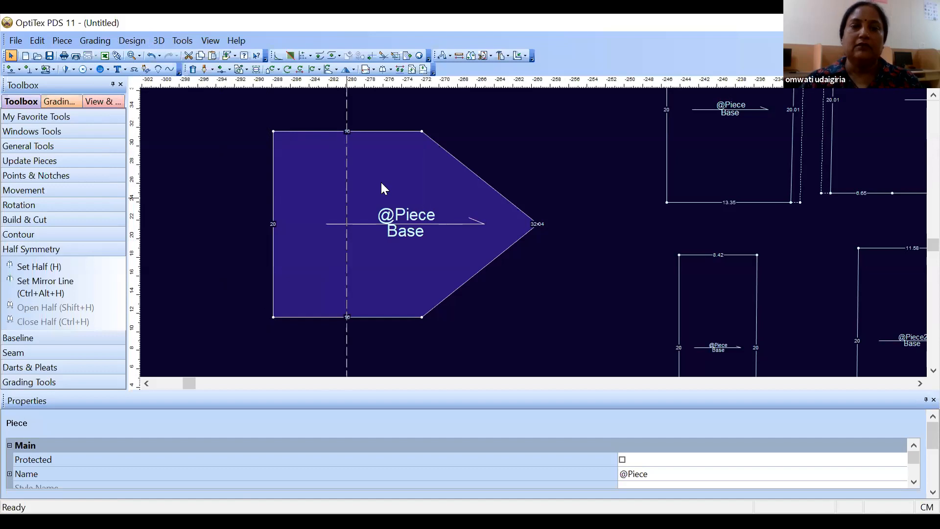
pyautogui.click(133, 40)
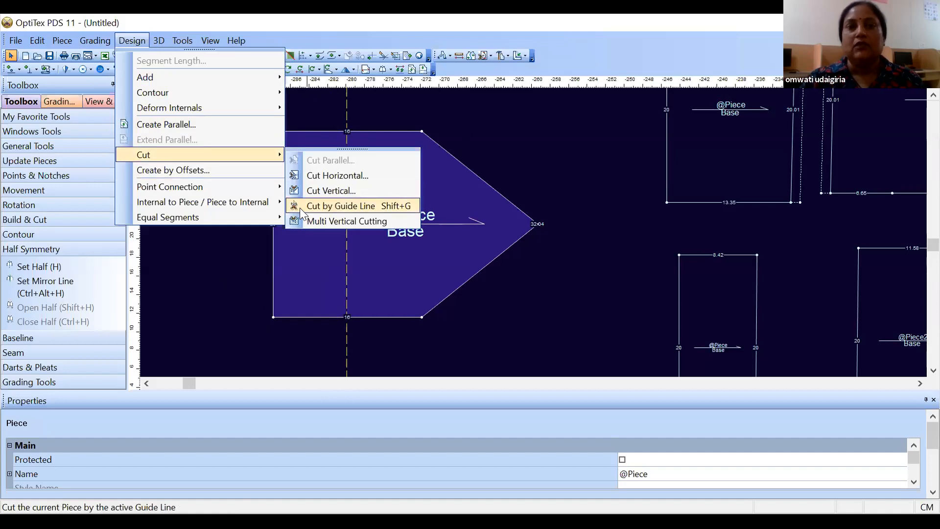
pyautogui.click(342, 208)
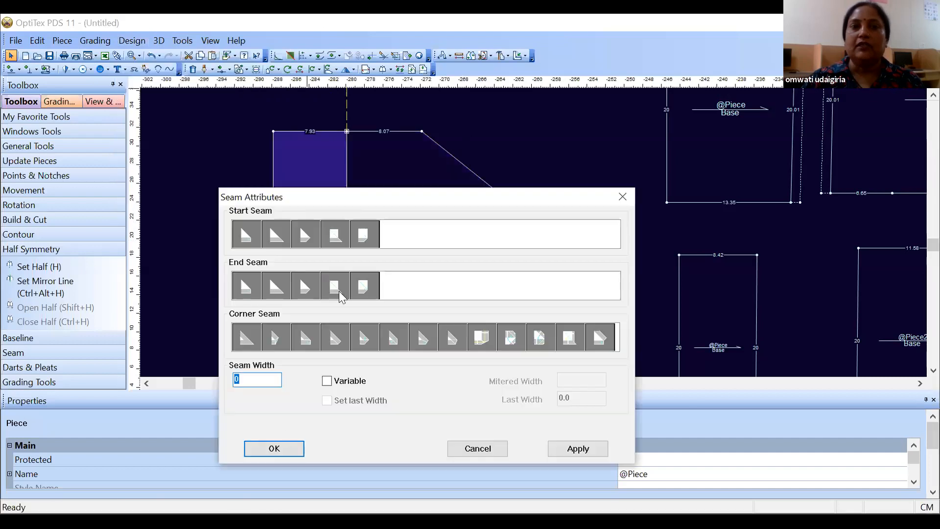
pyautogui.click(275, 449)
pyautogui.moveTo(308, 256); pyautogui.dragTo(241, 258)
pyautogui.moveTo(407, 254); pyautogui.dragTo(462, 258)
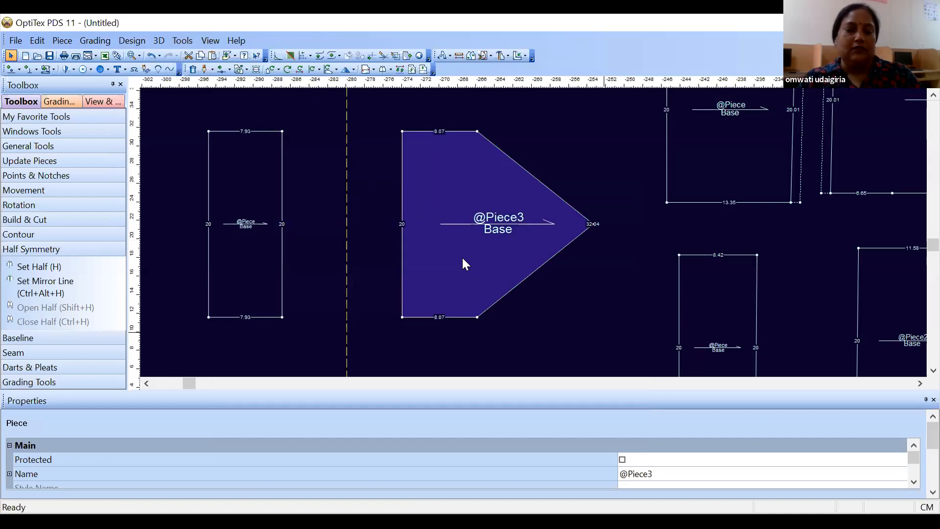
# Undo both part moves and the guide line cut to restore the whole pointed piece.
pyautogui.hotkey('ctrl', 'z')
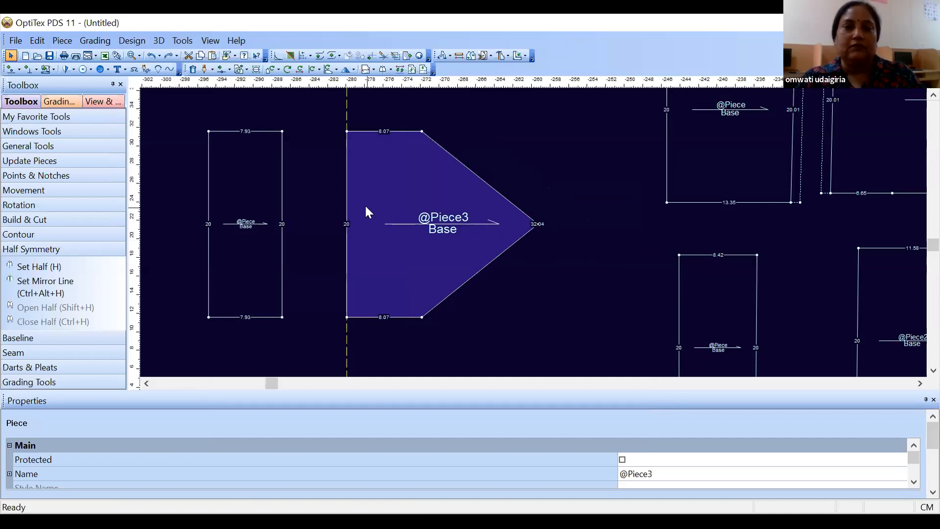
pyautogui.hotkey('ctrl', 'z')
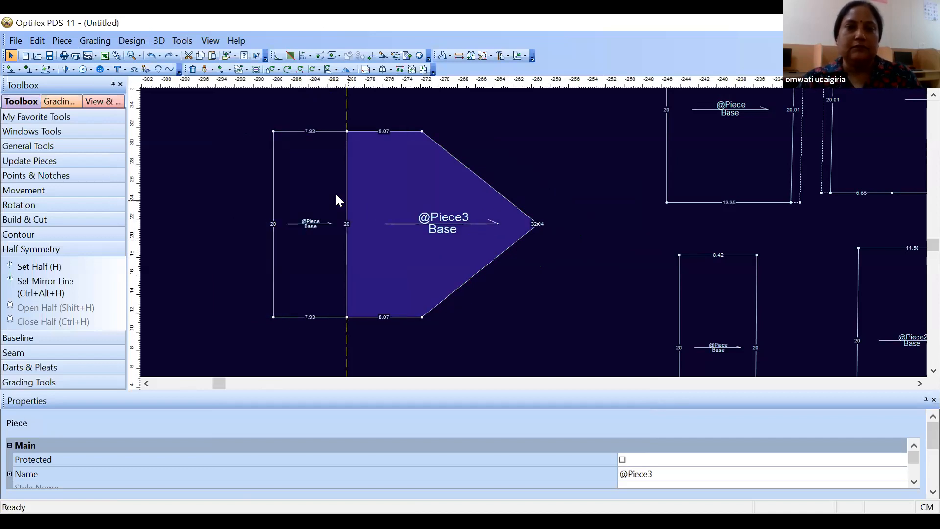
pyautogui.click(345, 168)
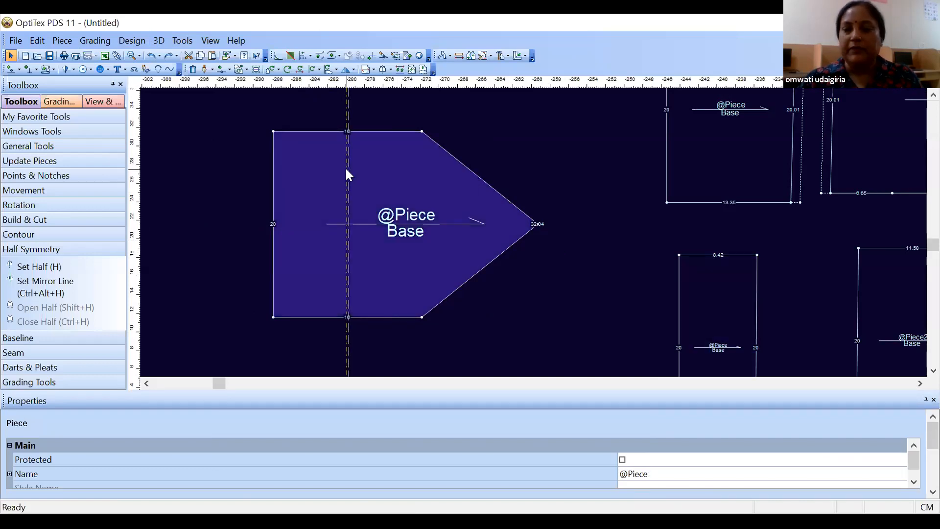
# Apply Multi Vertical Cutting to the pointed piece with distance from edge 4, distance between lines 15 and seam width 0.
pyautogui.click(124, 42)
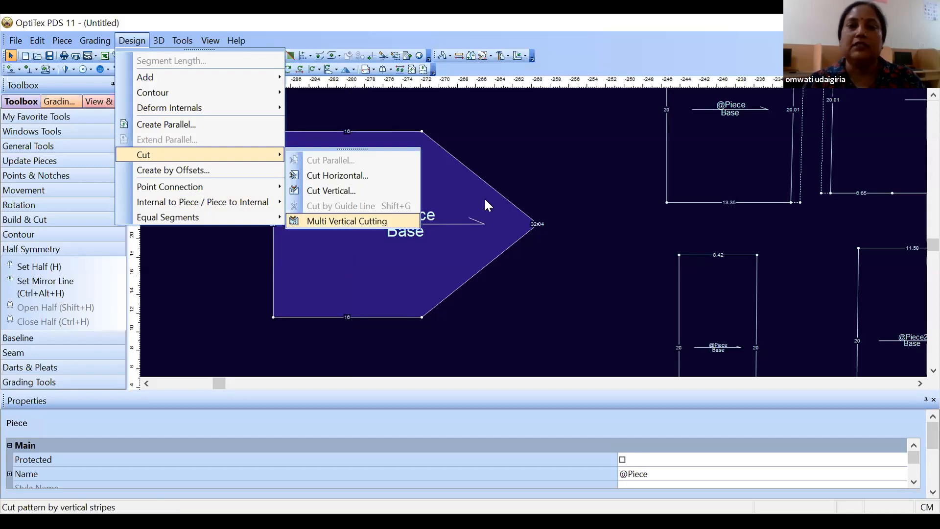
pyautogui.press('Return')
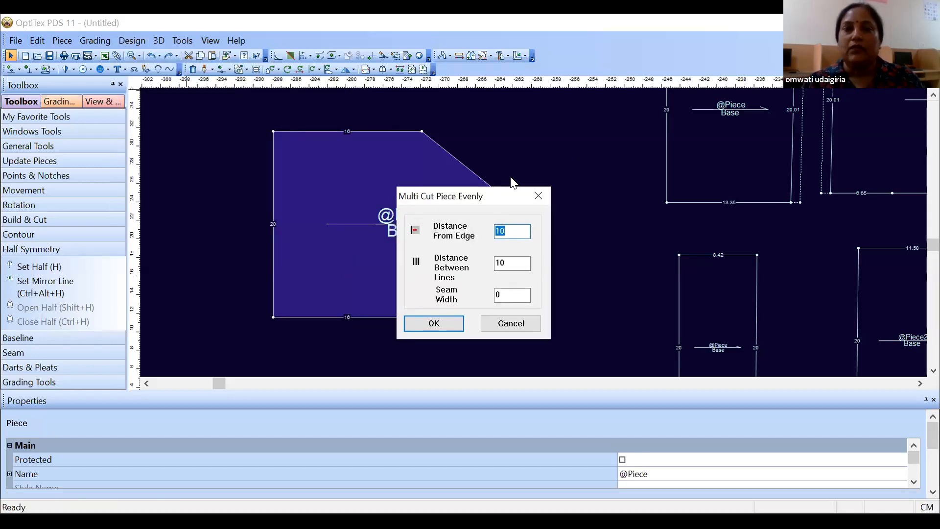
pyautogui.moveTo(498, 201); pyautogui.dragTo(590, 155)
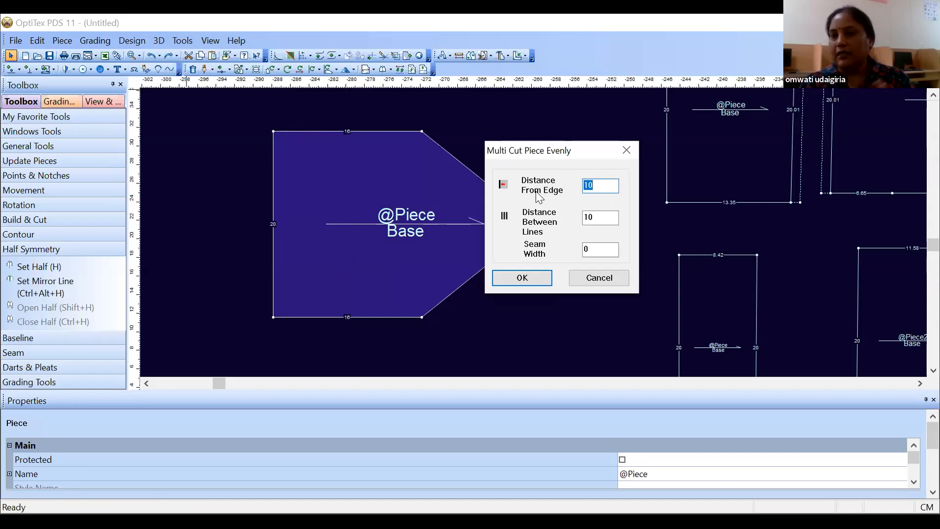
pyautogui.click(604, 184)
pyautogui.press('BackSpace')
pyautogui.press('BackSpace')
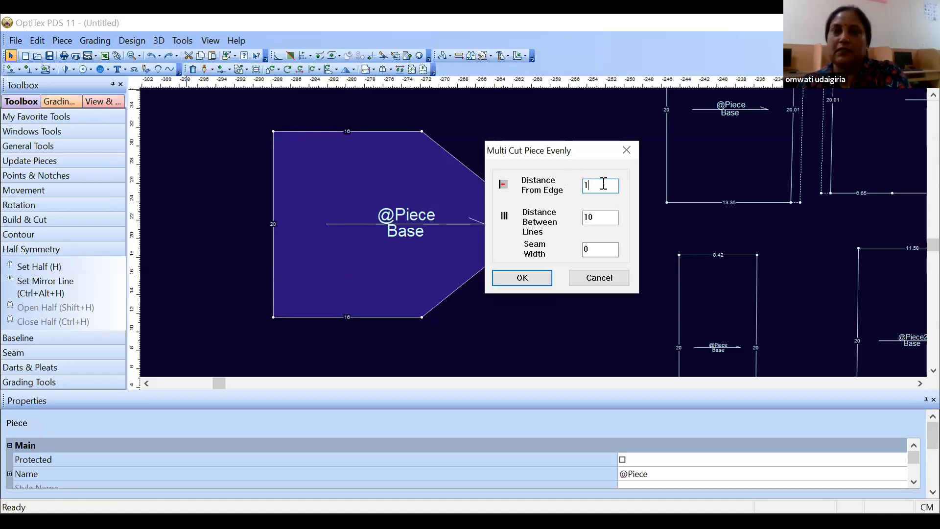
pyautogui.write('4')
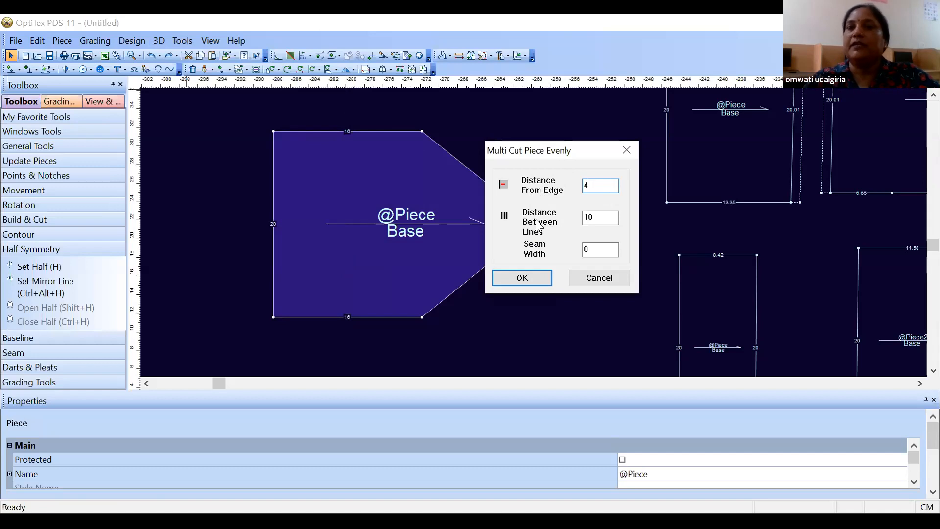
pyautogui.click(599, 216)
pyautogui.press('BackSpace')
pyautogui.write('5')
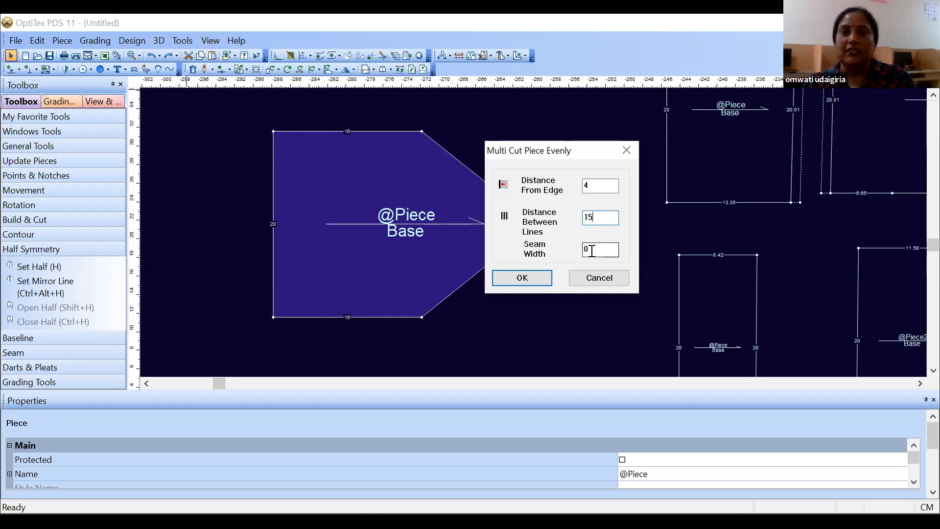
pyautogui.click(592, 250)
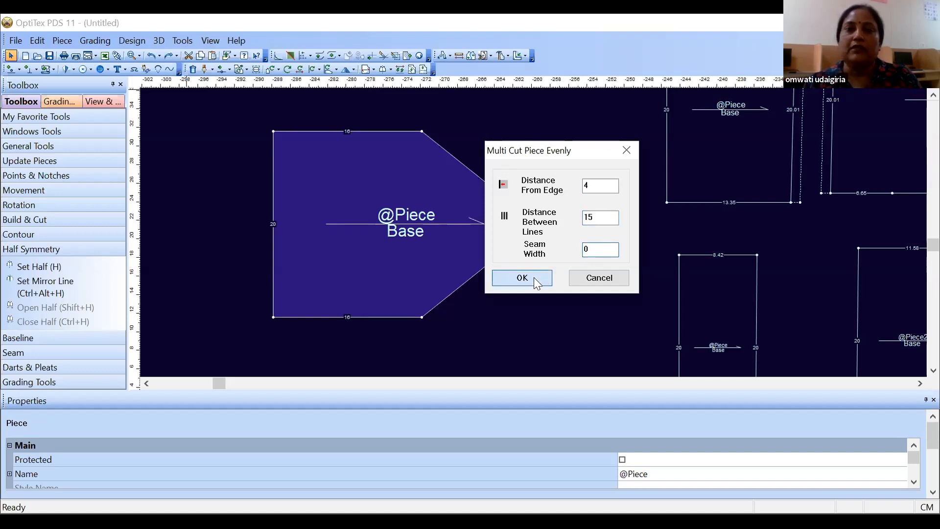
pyautogui.press('Return')
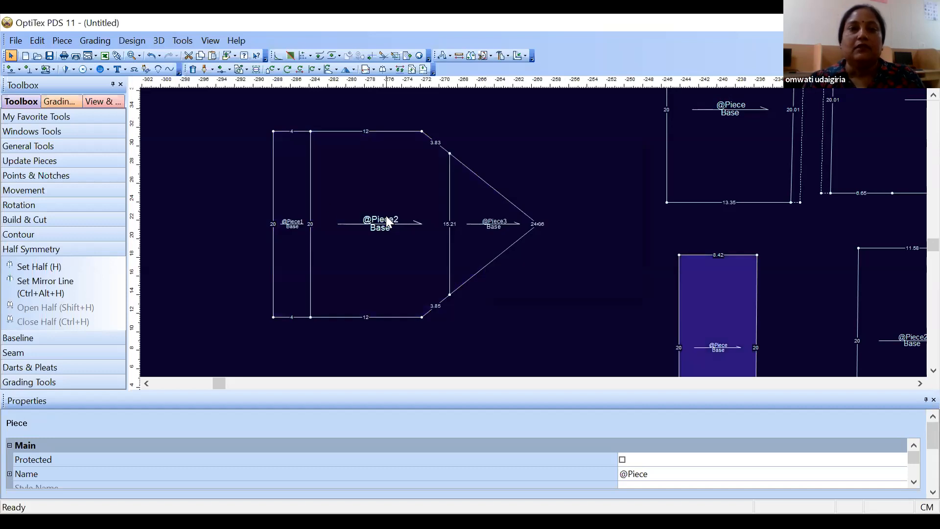
# Move the narrow strip, the middle part and the triangular tip of the cut piece away from each other.
pyautogui.scroll(-1, 296, 227)
pyautogui.press('space')
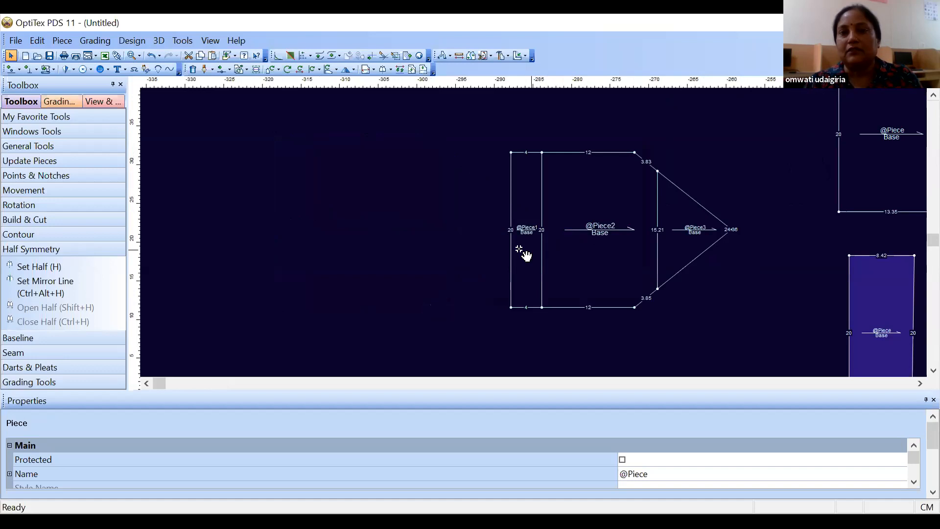
pyautogui.click(521, 251)
pyautogui.click(589, 256)
pyautogui.click(564, 267)
pyautogui.click(666, 248)
pyautogui.click(666, 248)
pyautogui.click(680, 249)
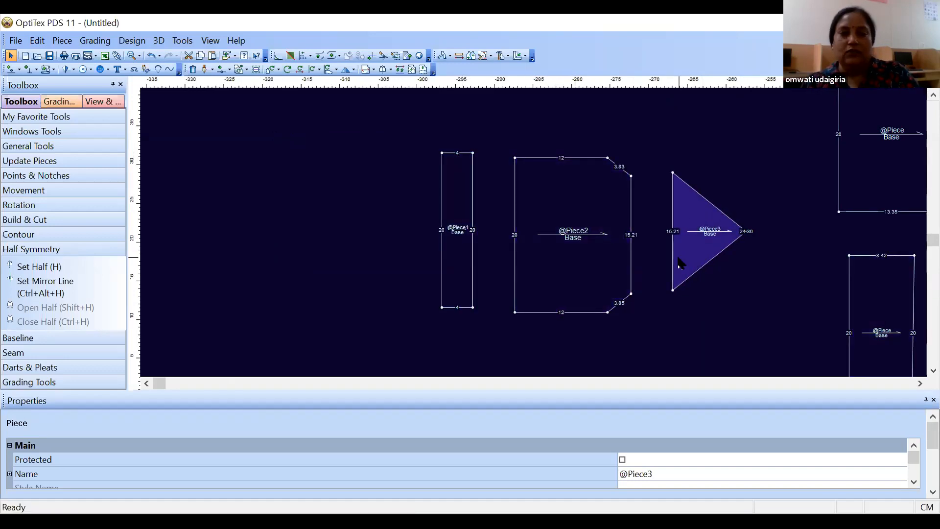
# Undo the moves of the middle part and the tip, and shift the 11.58 cm wide rectangle onto the 8.42 cm wide one.
pyautogui.hotkey('ctrl', 'z')
pyautogui.hotkey('ctrl', 'z')
pyautogui.scroll(-5, 540, 237)
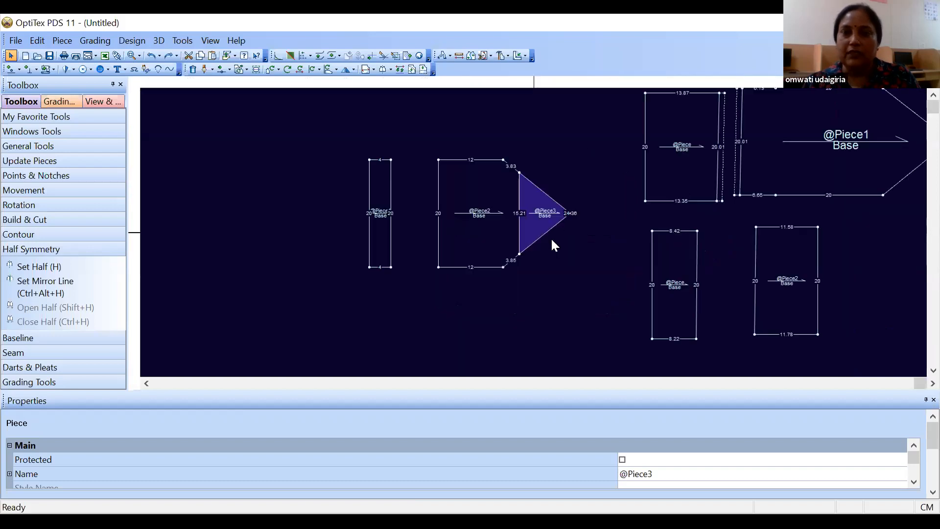
pyautogui.moveTo(681, 249); pyautogui.dragTo(314, 209)
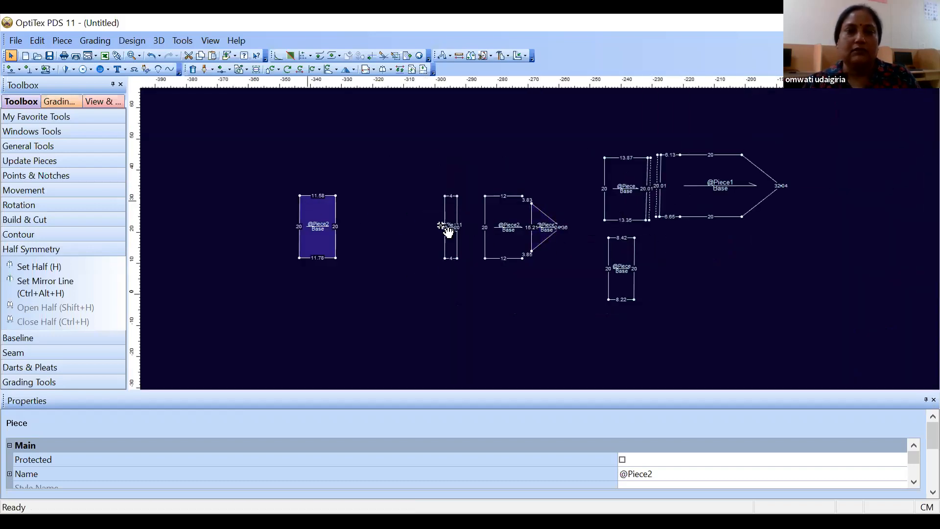
pyautogui.hotkey('ctrl', 'z')
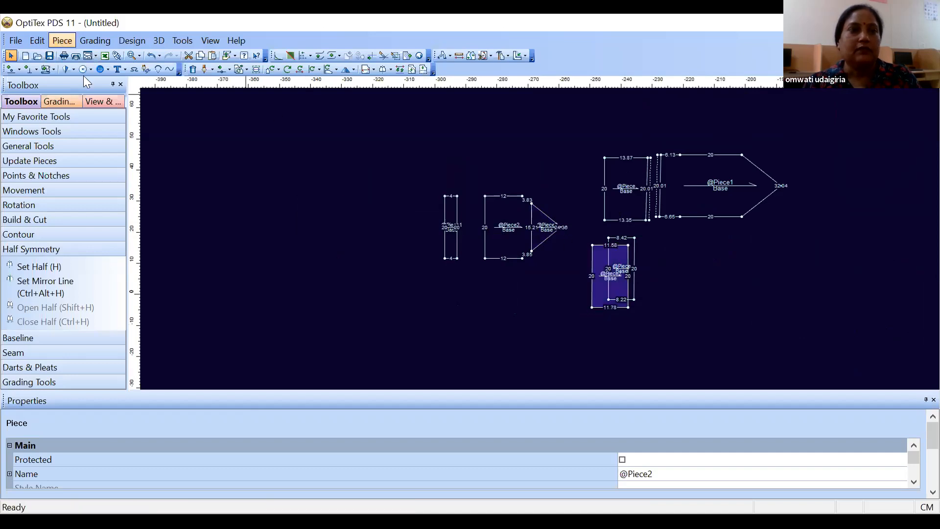
# Create a rectangular piece with length 40 and width 20, and place it over the cut parts.
pyautogui.click(62, 40)
pyautogui.moveTo(223, 93)
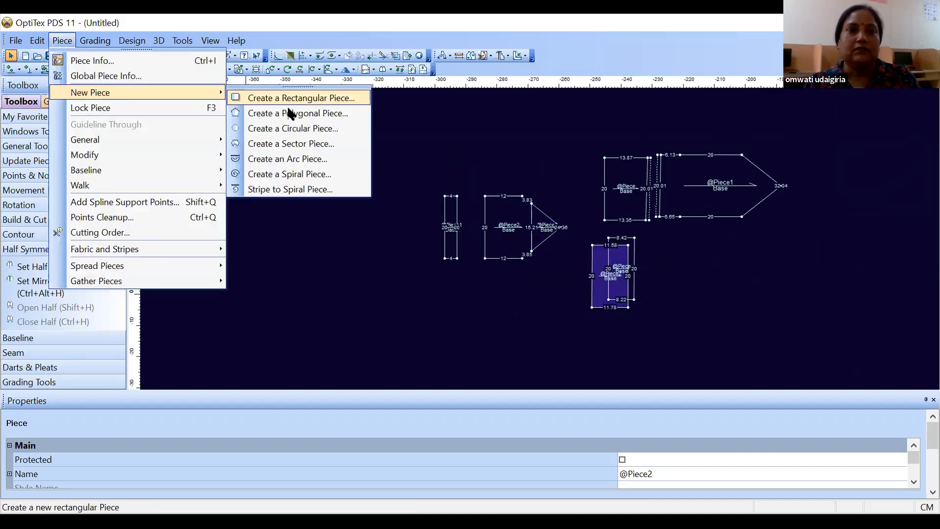
pyautogui.click(290, 97)
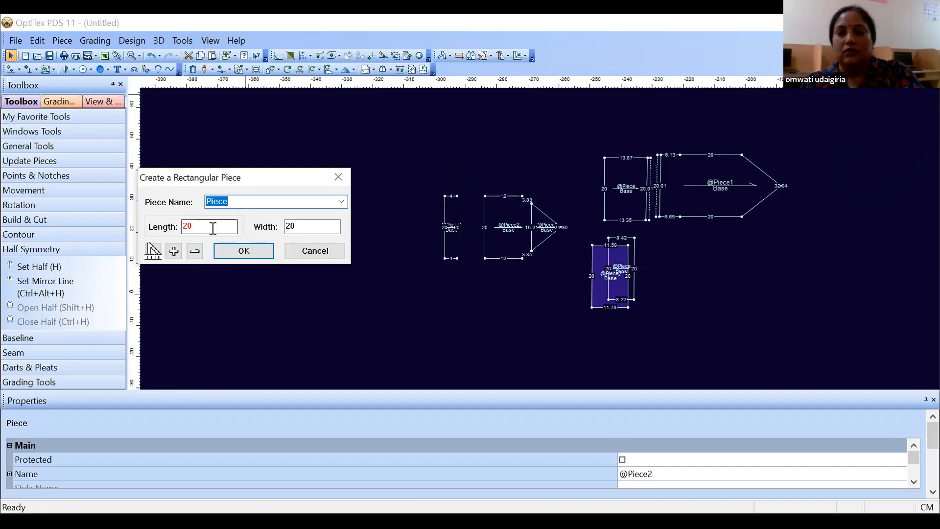
pyautogui.doubleClick(213, 228)
pyautogui.press('BackSpace')
pyautogui.write('40')
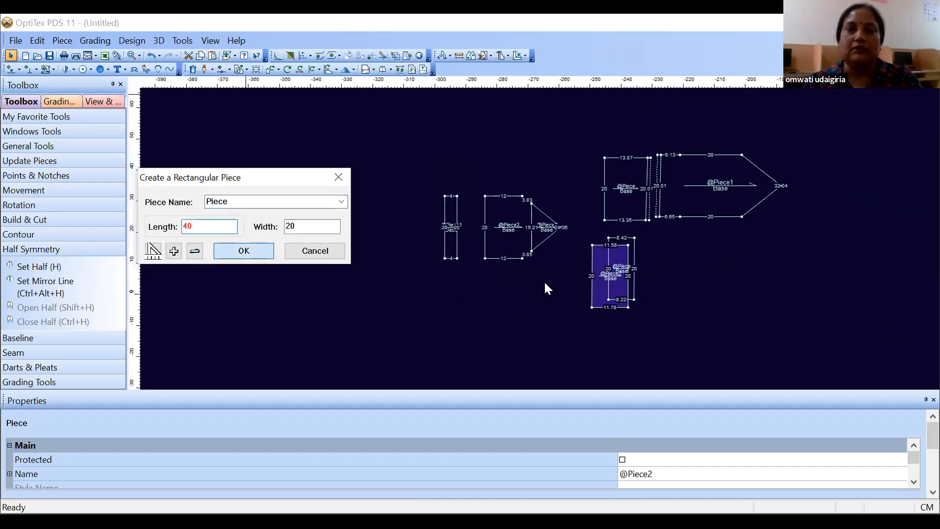
pyautogui.press('Return')
pyautogui.click(213, 152)
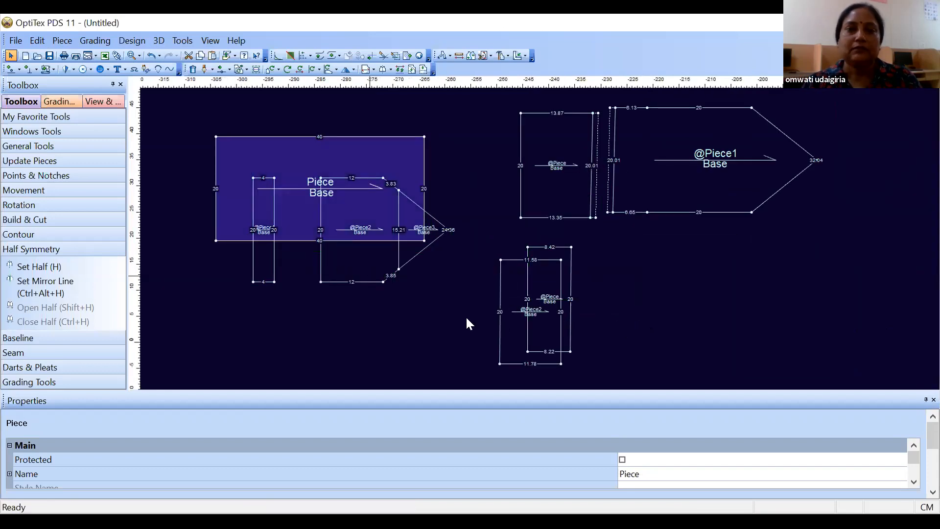
# Move the middle part, the narrow strip and the triangular tip clear of the new 40 by 20 cm rectangle.
pyautogui.moveTo(323, 282); pyautogui.dragTo(592, 337)
pyautogui.moveTo(266, 269); pyautogui.dragTo(861, 342)
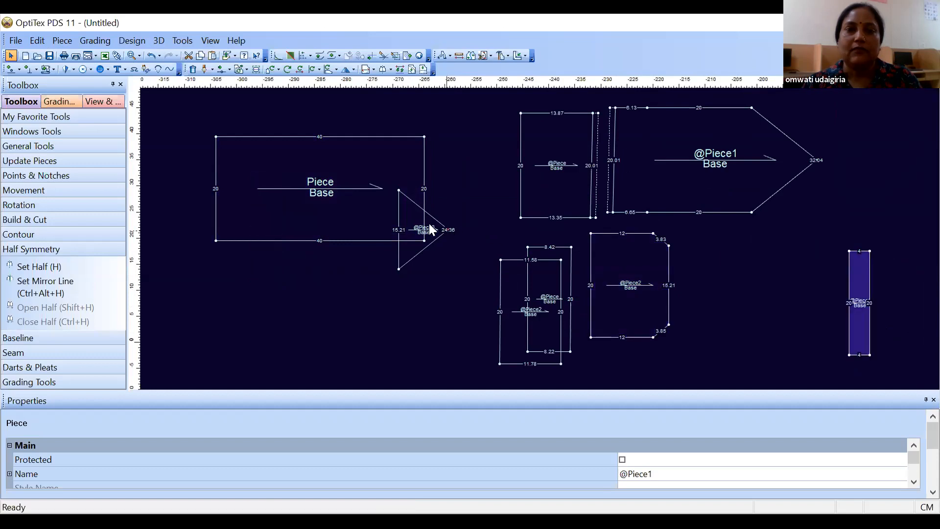
pyautogui.moveTo(413, 219); pyautogui.dragTo(868, 297)
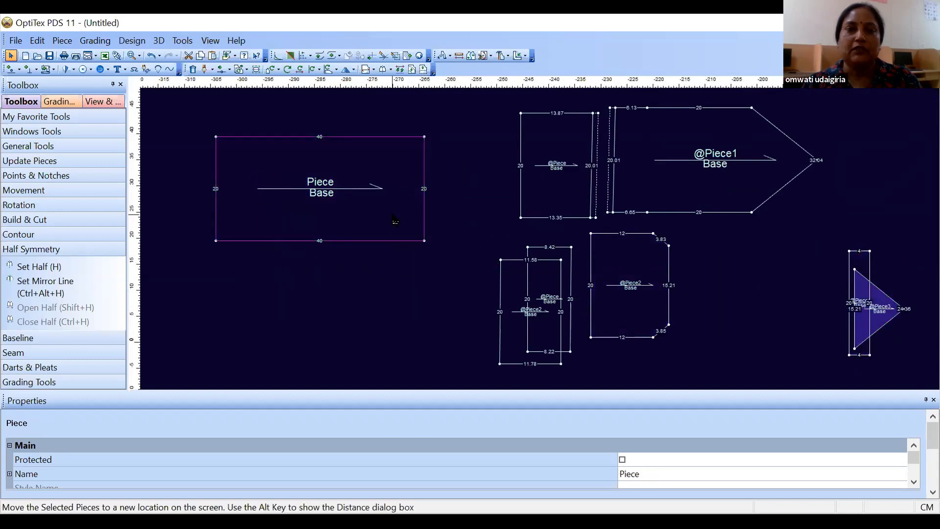
# Cut the 40 by 20 cm rectangle with Multi Vertical Cutting, using distance from edge 4, distance between lines 5 and seam width 0.
pyautogui.click(395, 220)
pyautogui.scroll(2, 533, 230)
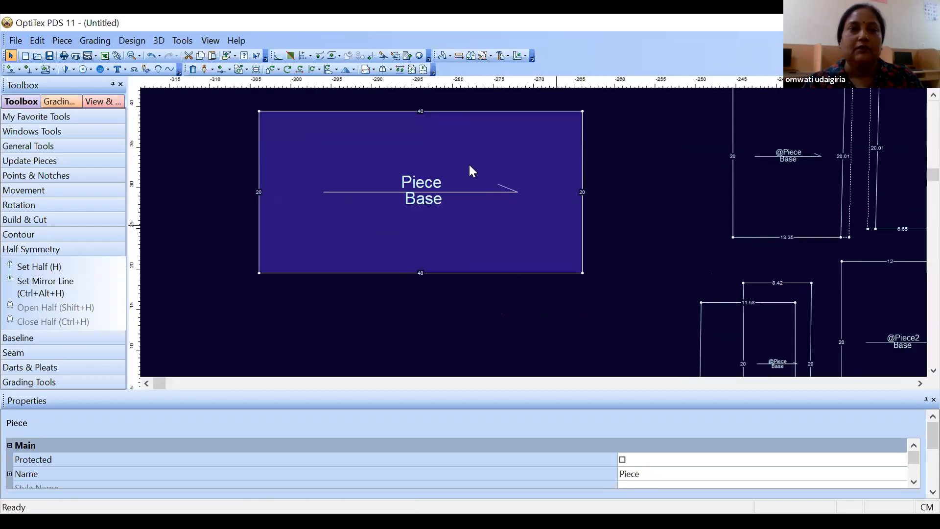
pyautogui.click(132, 40)
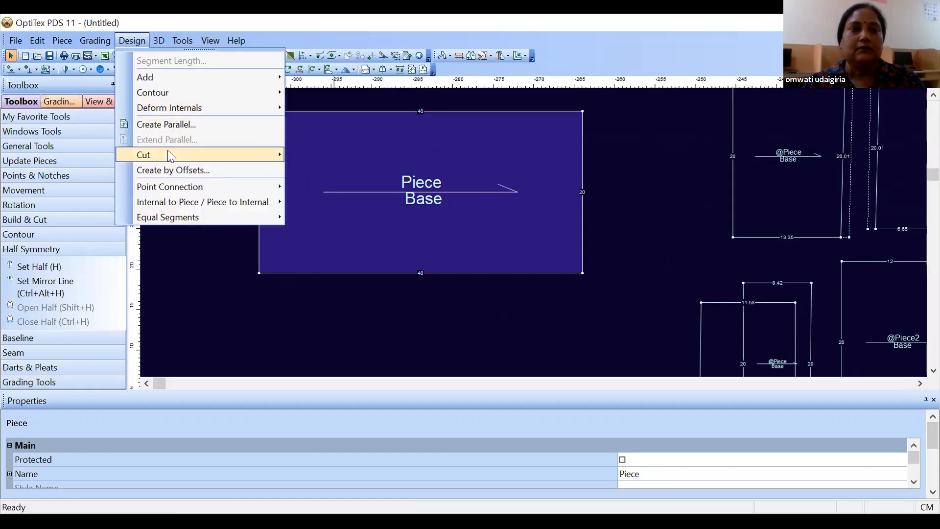
pyautogui.moveTo(195, 155)
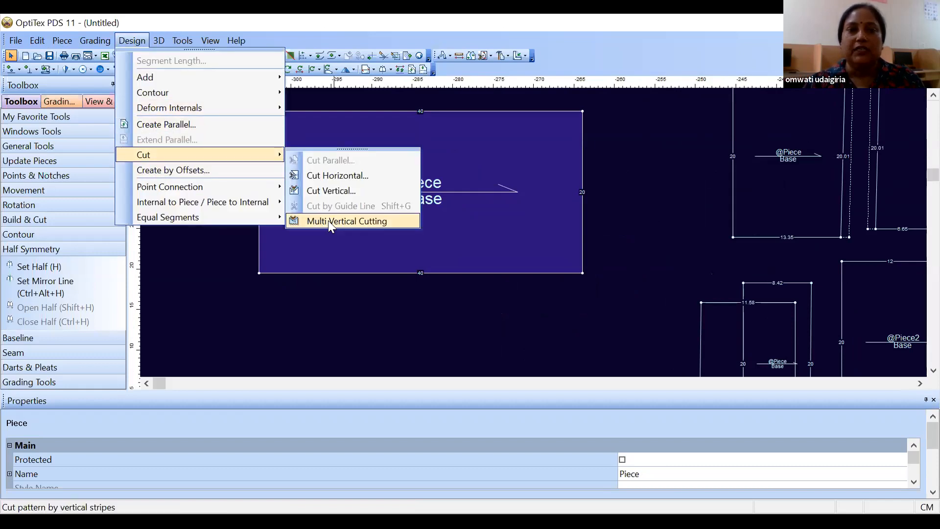
pyautogui.press('Return')
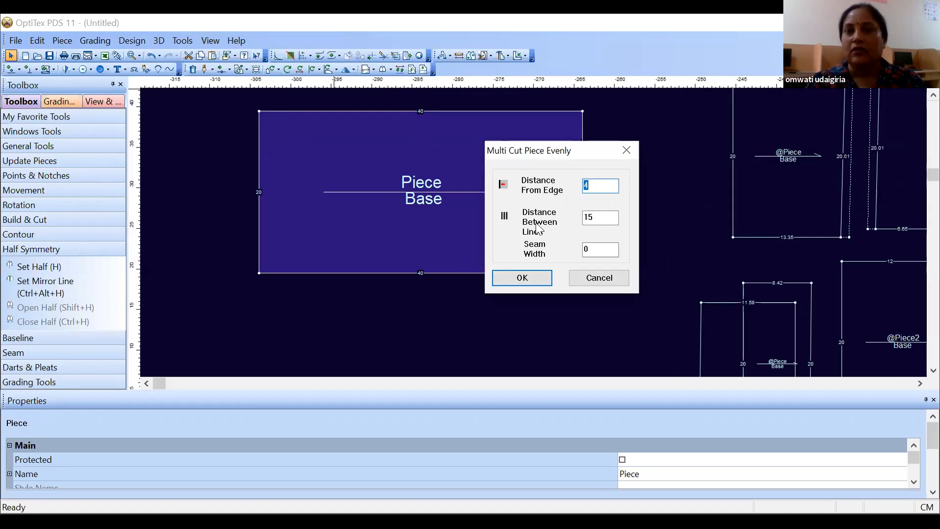
pyautogui.click(599, 213)
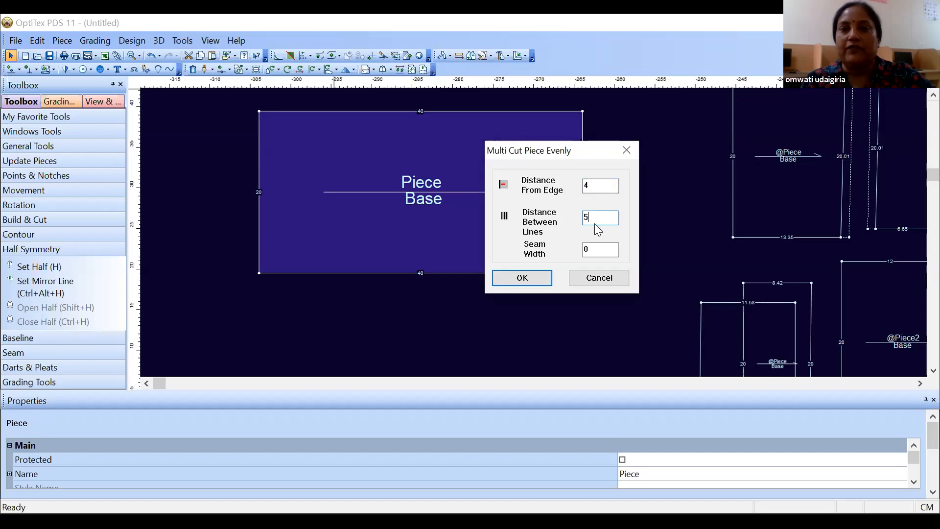
pyautogui.click(522, 276)
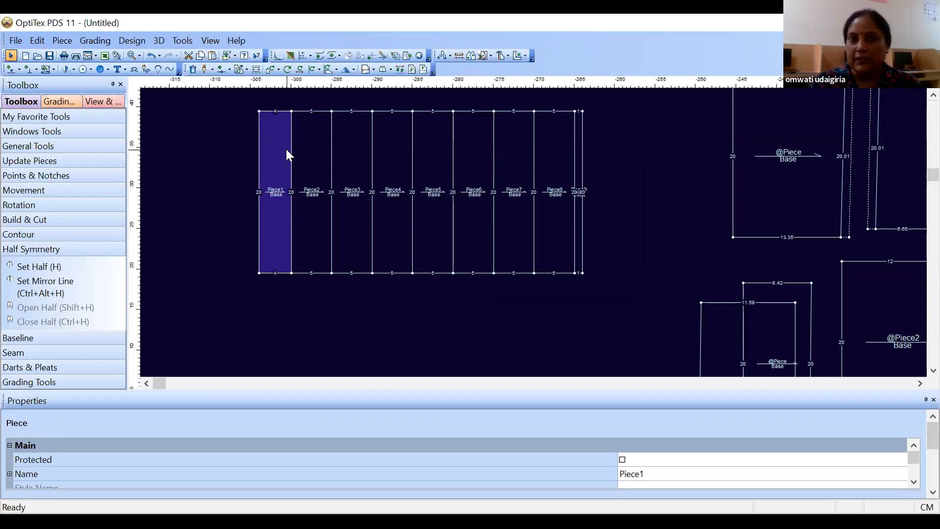
pyautogui.scroll(1, 312, 150)
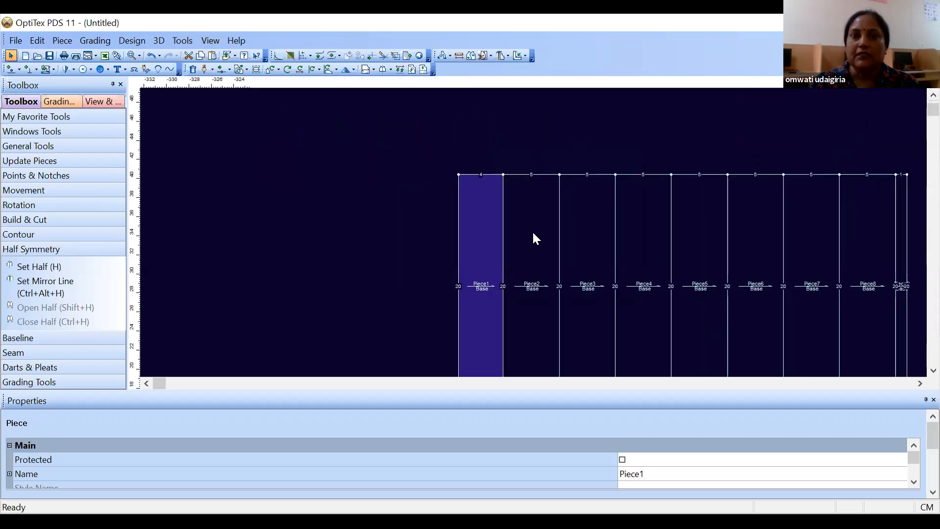
pyautogui.scroll(1, 534, 235)
pyautogui.moveTo(464, 228)
pyautogui.mouseDown()
pyautogui.moveTo(416, 222)
pyautogui.moveTo(478, 235)
pyautogui.mouseUp()
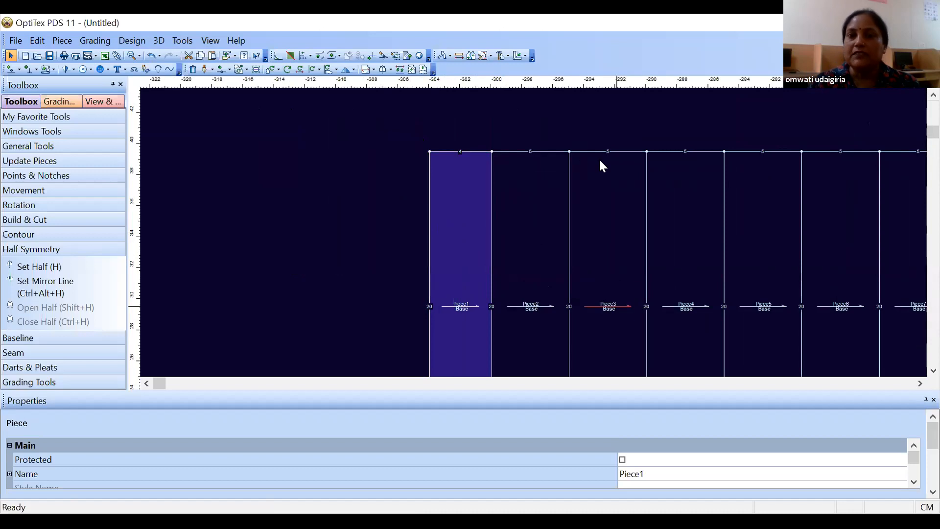
pyautogui.scroll(1, 619, 163)
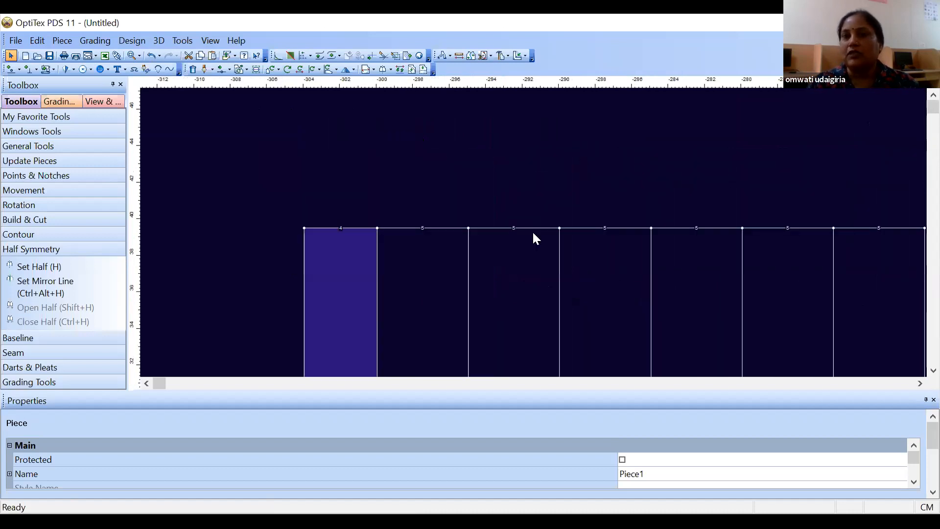
# Spread the first four cut strips, Piece1 to Piece4, apart to the left of the remaining strips.
pyautogui.scroll(1, 533, 234)
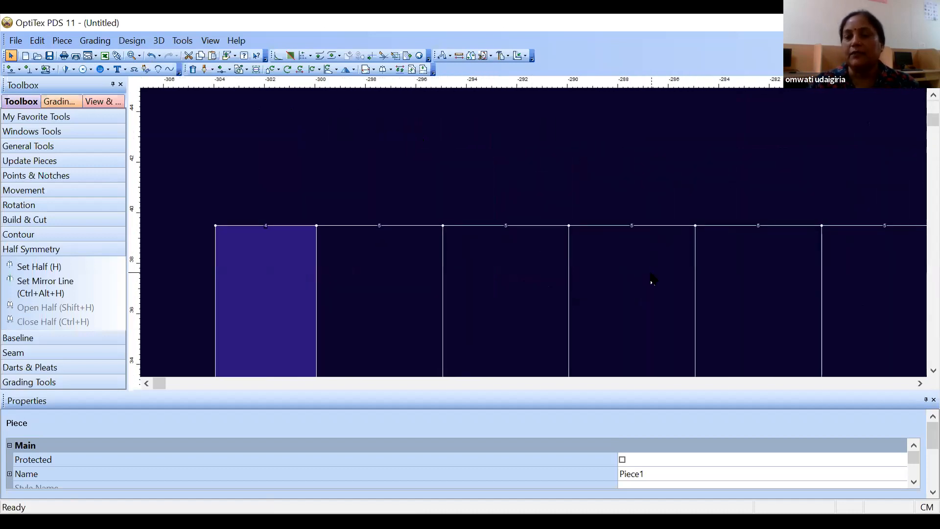
pyautogui.scroll(-3, 533, 243)
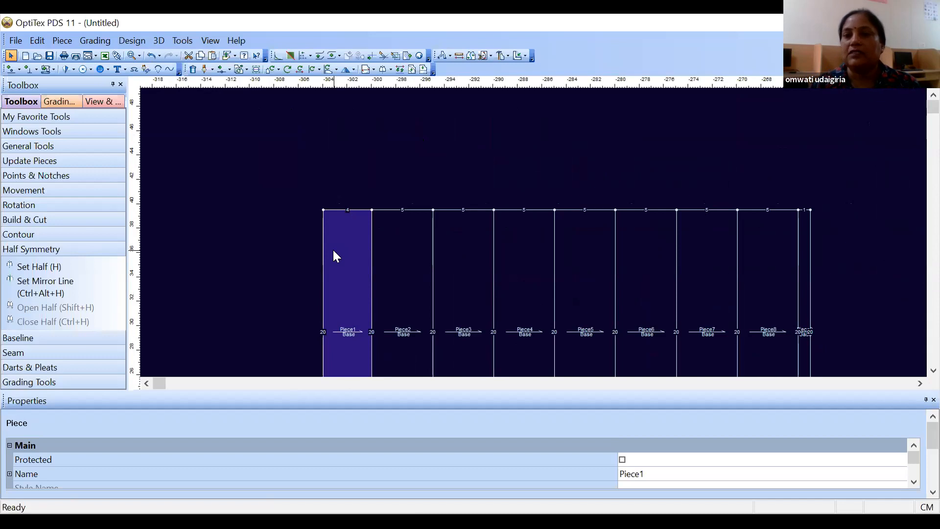
pyautogui.hscroll(4, 535, 237)
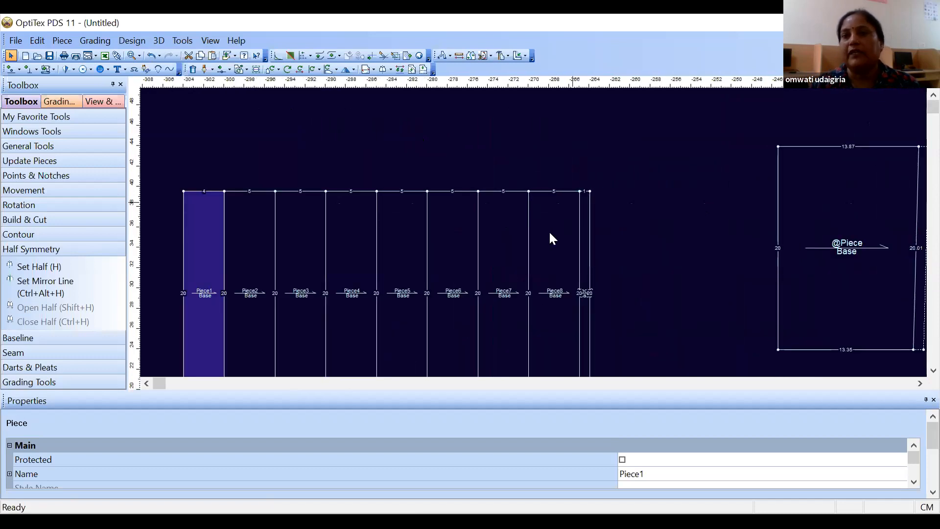
pyautogui.scroll(-1, 289, 262)
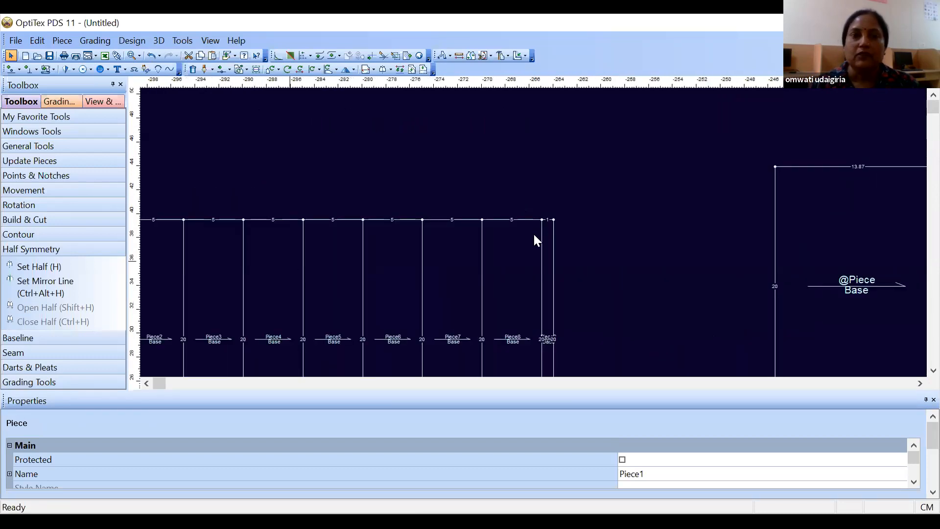
pyautogui.scroll(1, 534, 234)
pyautogui.scroll(-1, 533, 237)
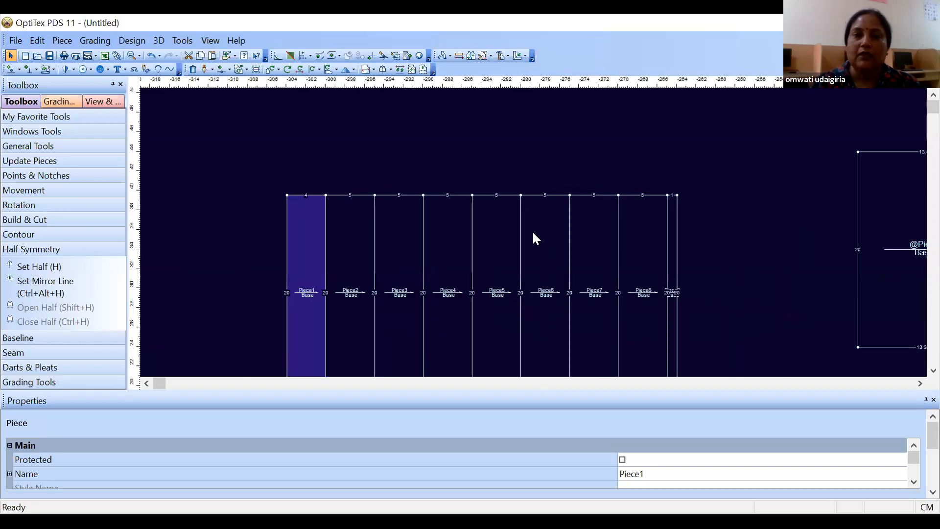
pyautogui.scroll(-1, 351, 232)
pyautogui.moveTo(348, 230); pyautogui.dragTo(327, 218)
pyautogui.moveTo(424, 233); pyautogui.dragTo(413, 186)
pyautogui.moveTo(465, 224); pyautogui.dragTo(470, 197)
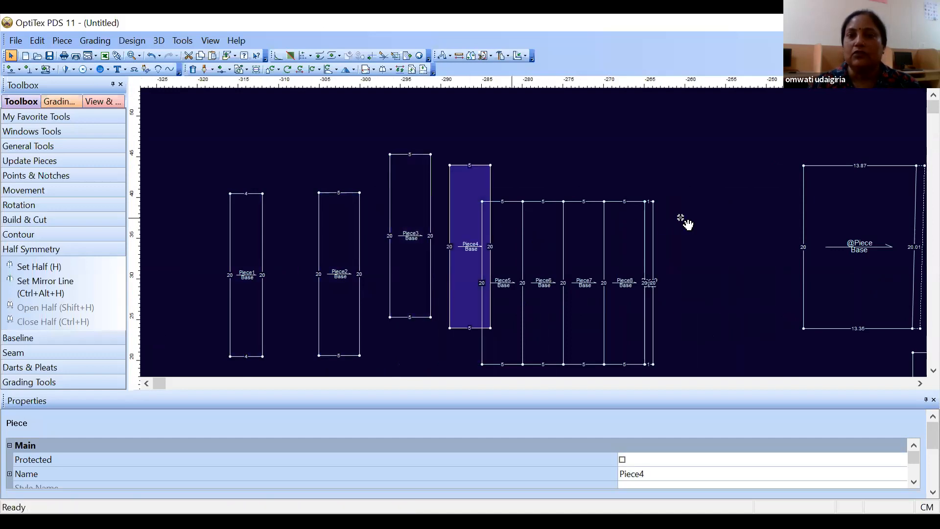
# Move the strips Piece8, Piece7, Piece6 and Piece5 apart, and shift Piece4 slightly clear of its neighbour.
pyautogui.moveTo(626, 218); pyautogui.dragTo(681, 218)
pyautogui.moveTo(585, 239); pyautogui.dragTo(617, 183)
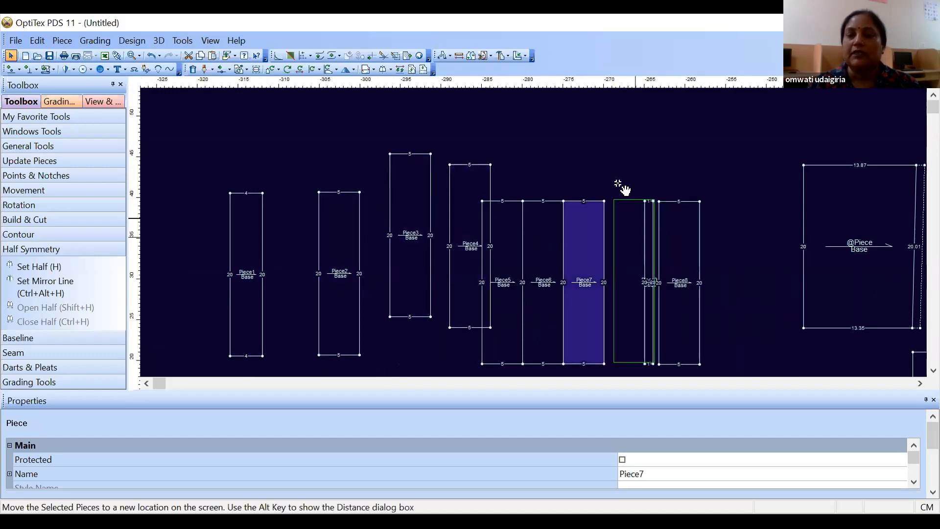
pyautogui.moveTo(555, 227); pyautogui.dragTo(528, 223)
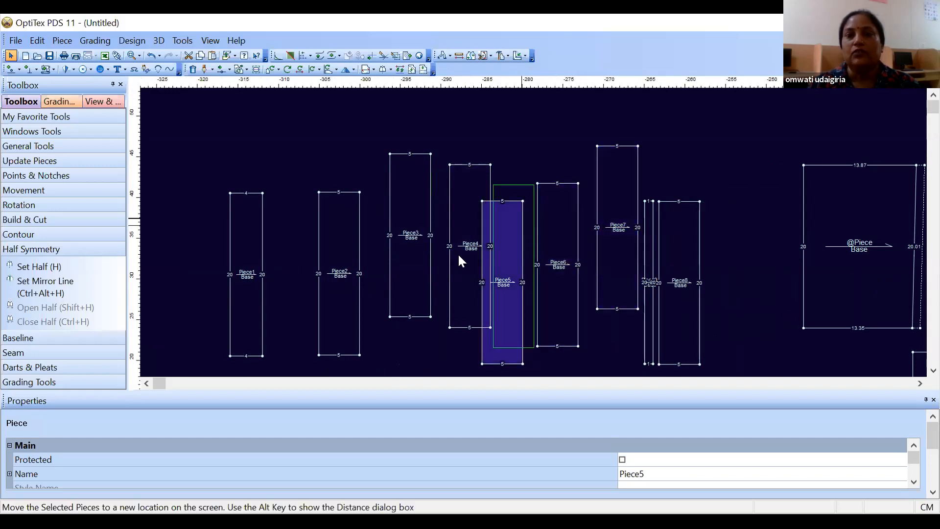
pyautogui.moveTo(459, 256); pyautogui.dragTo(453, 264)
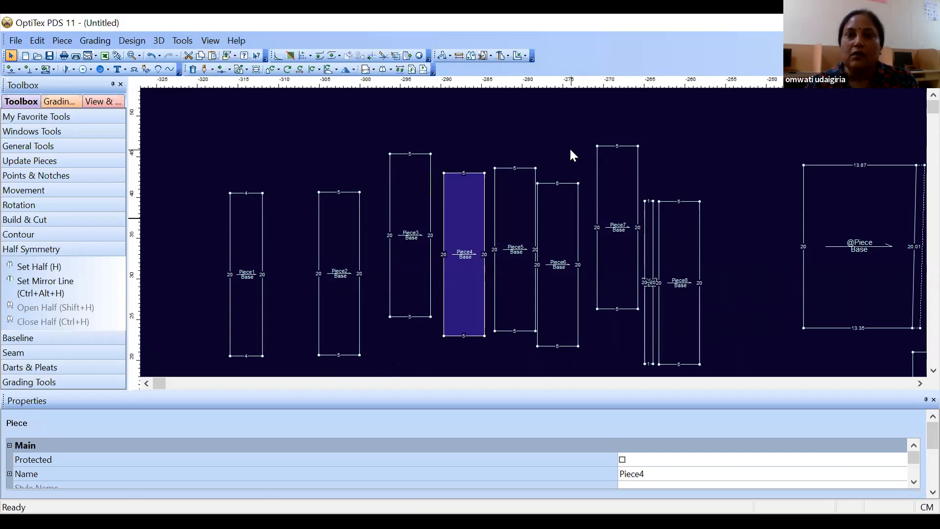
# Create a new, empty style file.
pyautogui.click(491, 56)
pyautogui.click(509, 110)
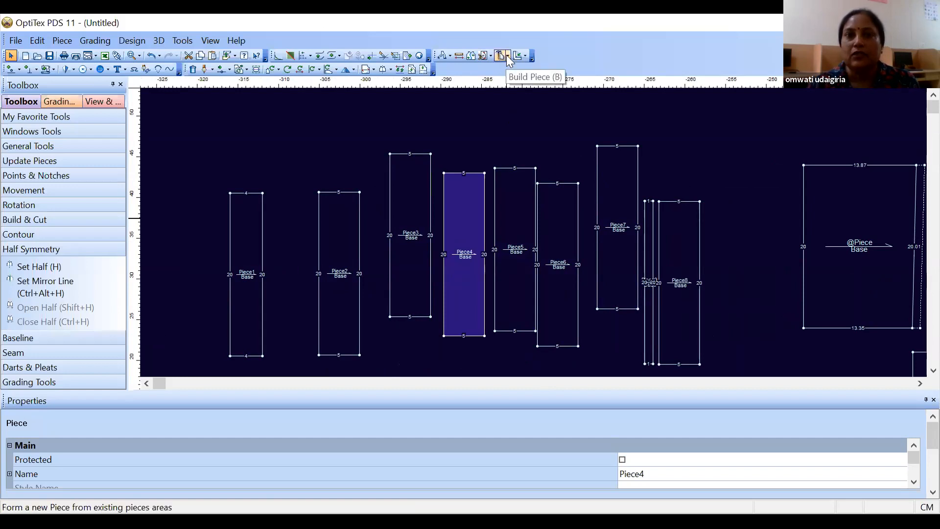
pyautogui.click(14, 40)
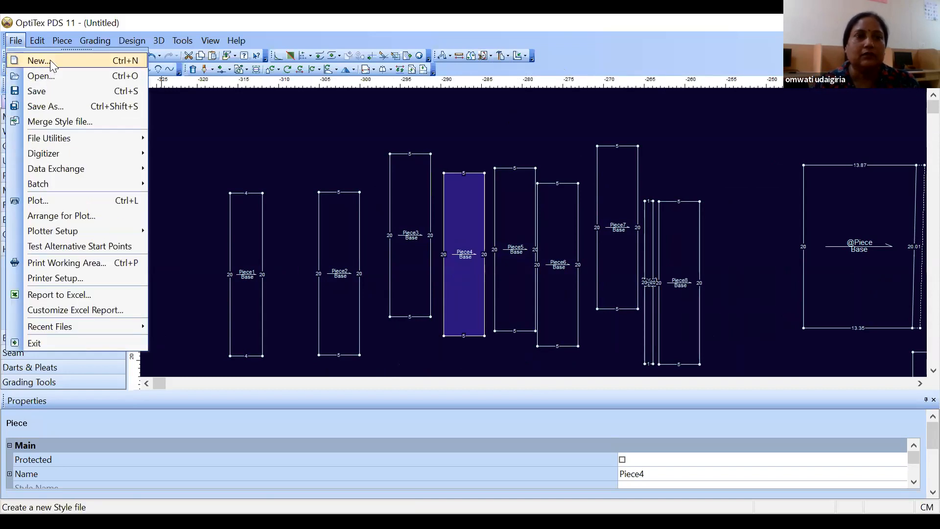
pyautogui.click(50, 60)
pyautogui.click(479, 301)
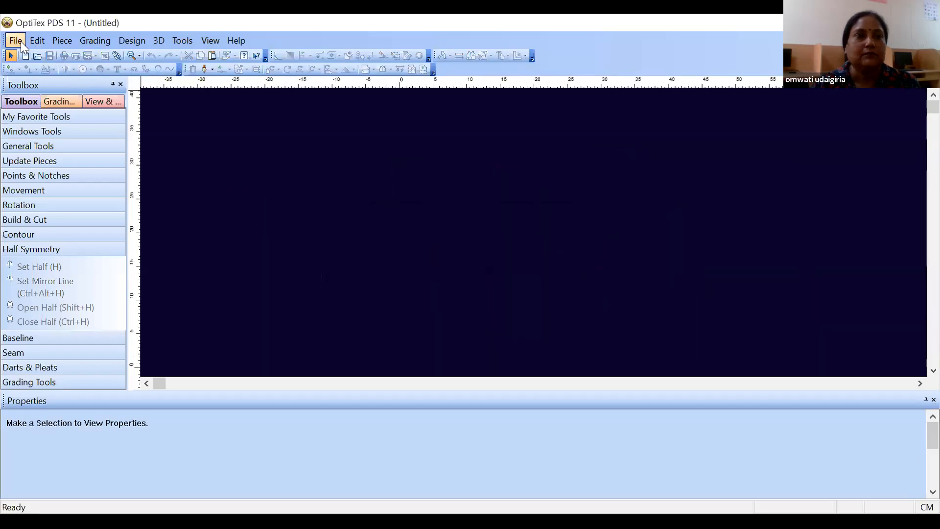
pyautogui.click(20, 41)
pyautogui.click(204, 156)
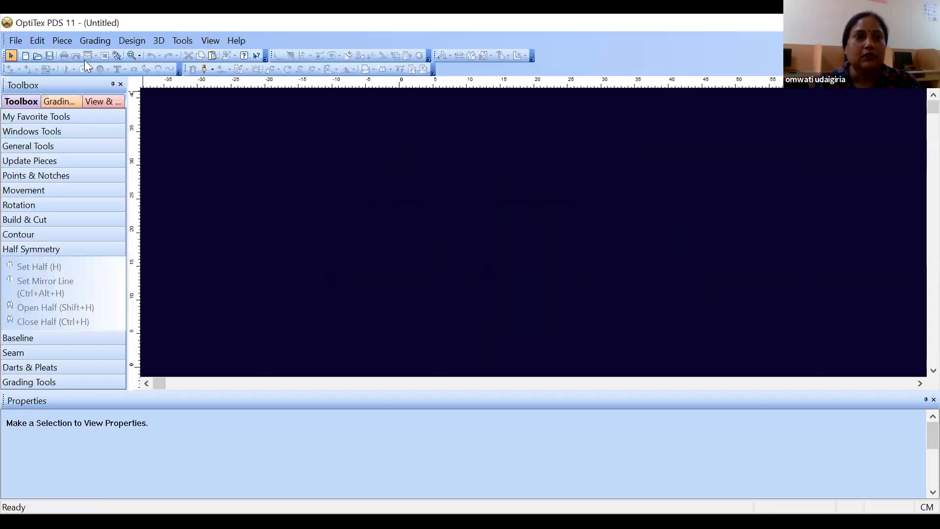
# Create a rectangular piece 40 long and 20 wide, and move it about 18 cm to the left.
pyautogui.click(63, 41)
pyautogui.moveTo(100, 92)
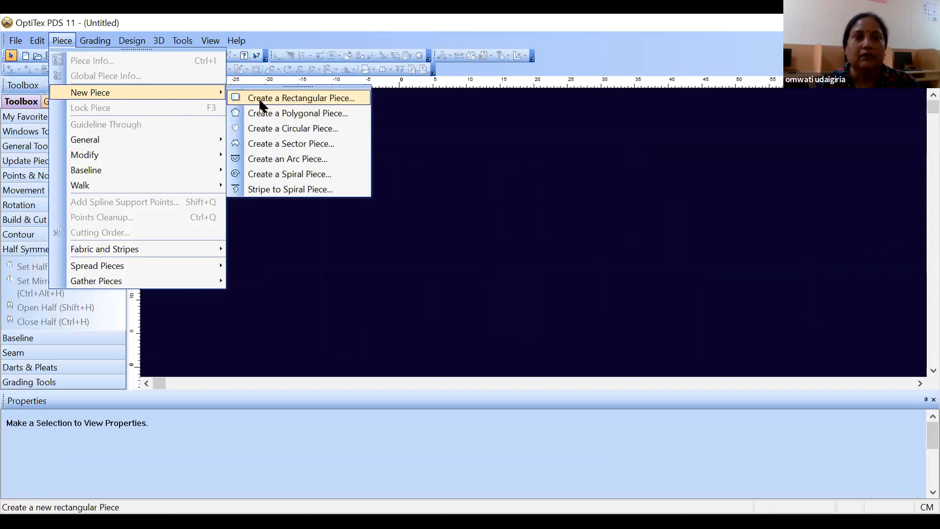
pyautogui.click(274, 98)
pyautogui.click(261, 248)
pyautogui.scroll(-4, 539, 238)
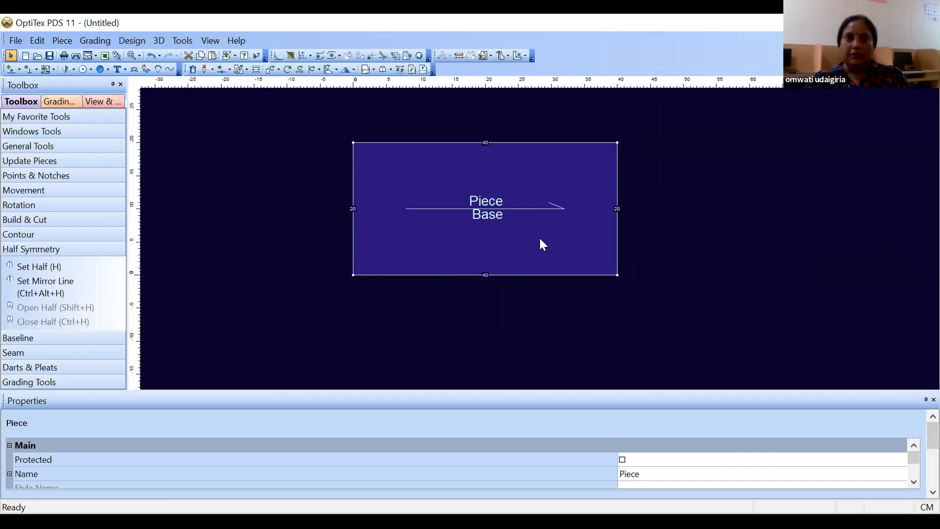
pyautogui.moveTo(452, 188); pyautogui.dragTo(333, 212)
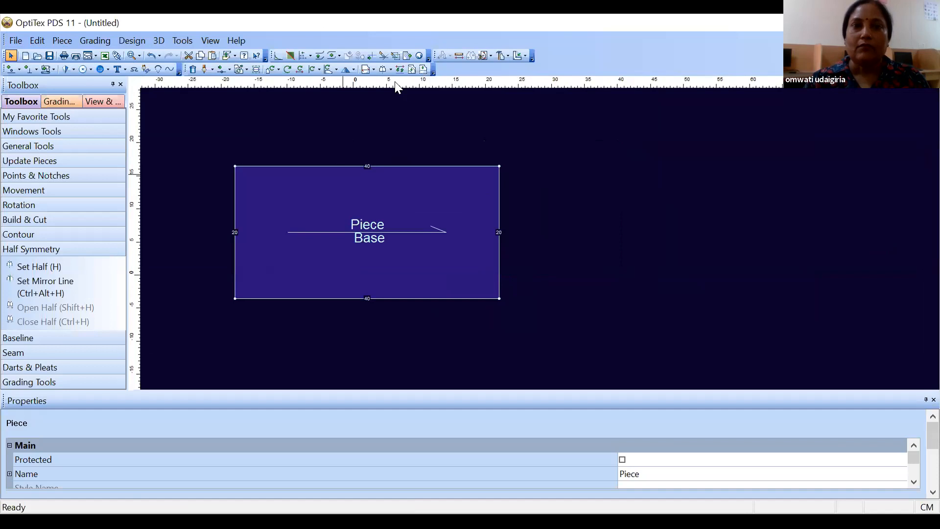
# Flip the rectangle vertically once and horizontally twice.
pyautogui.click(352, 70)
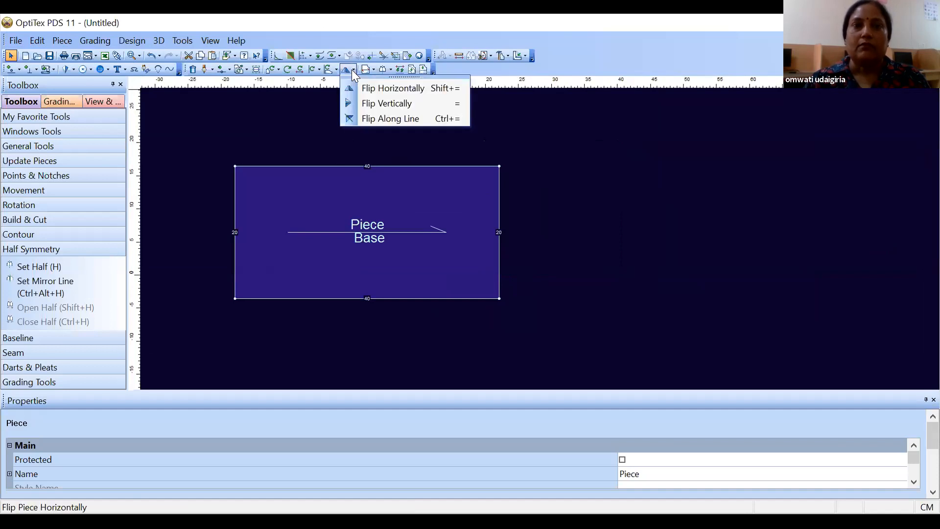
pyautogui.click(374, 103)
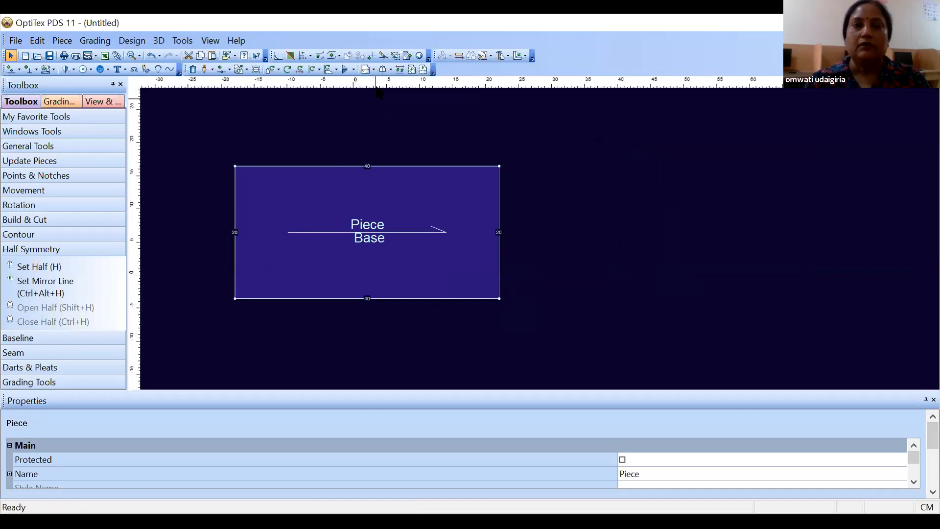
pyautogui.click(354, 70)
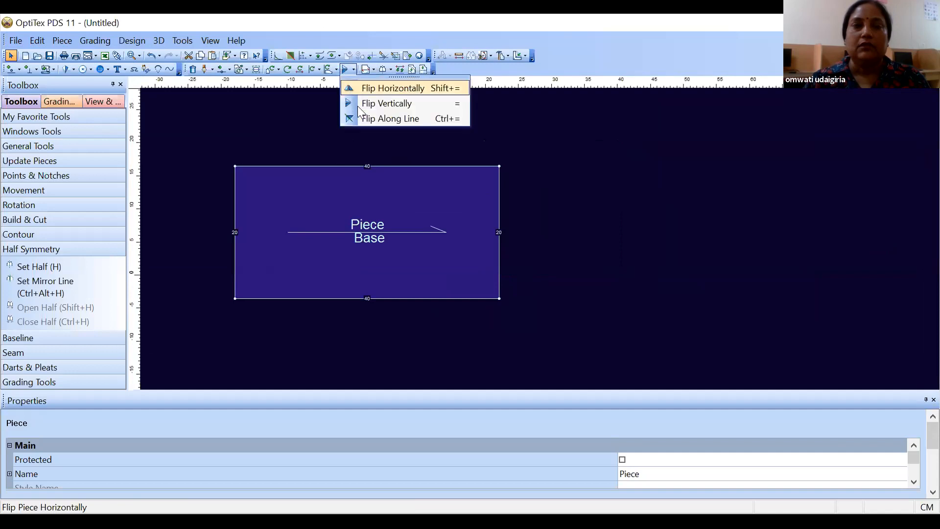
pyautogui.click(375, 87)
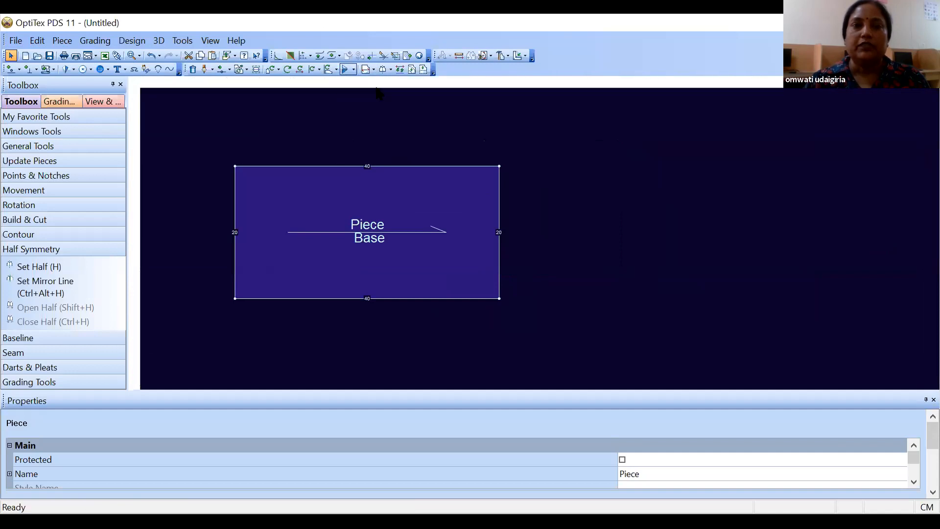
pyautogui.click(353, 69)
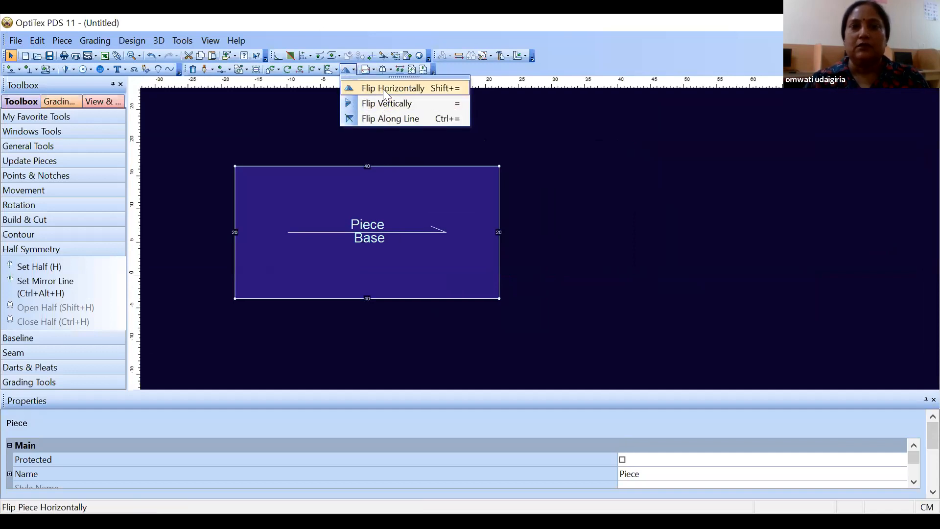
pyautogui.click(384, 90)
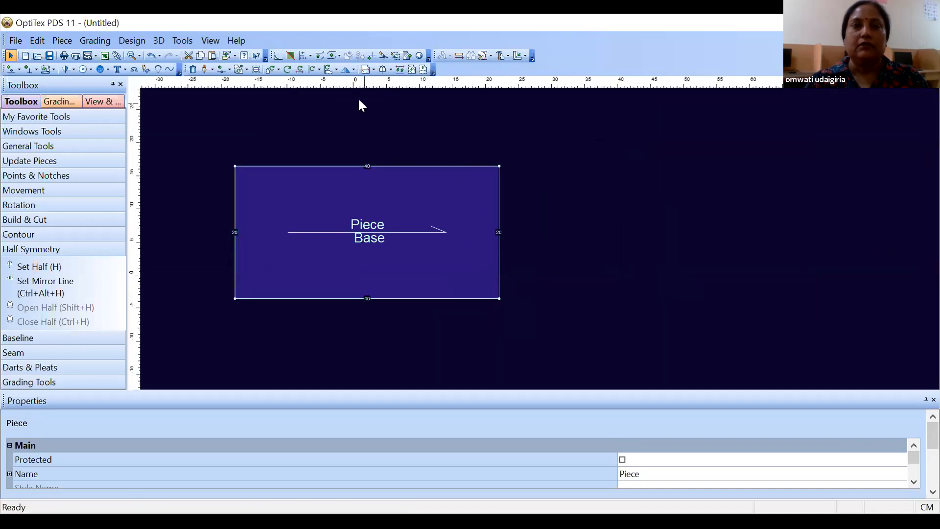
# Rotate the rectangle counterclockwise by 90.6 degrees so that its long side stands upright.
pyautogui.click(277, 69)
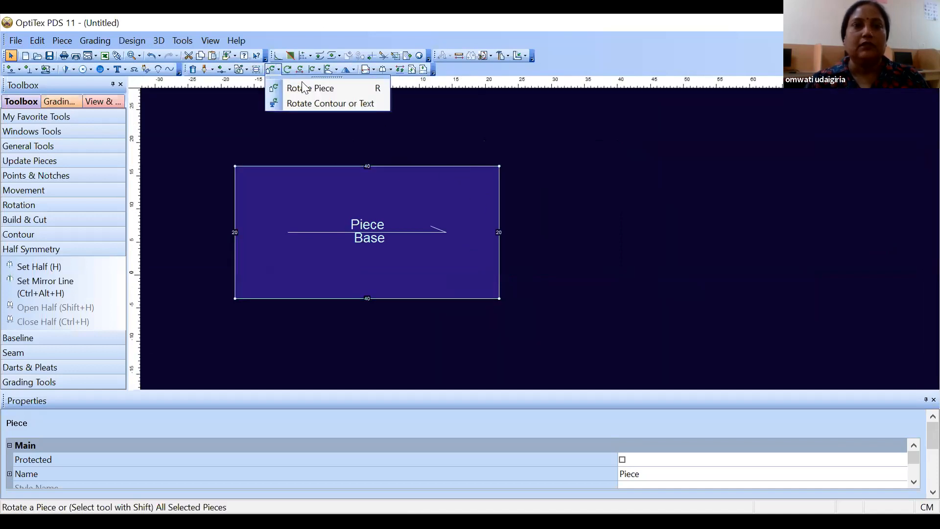
pyautogui.click(307, 90)
pyautogui.click(235, 299)
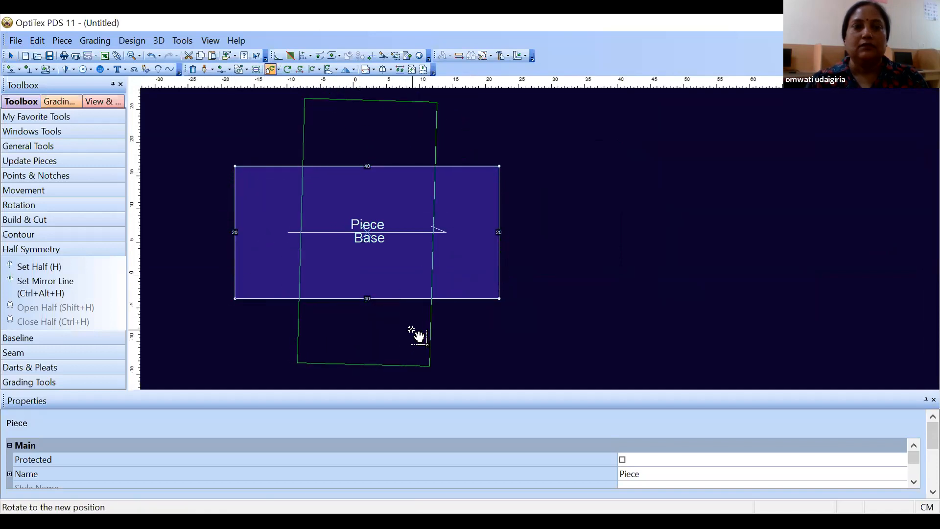
pyautogui.click(418, 336)
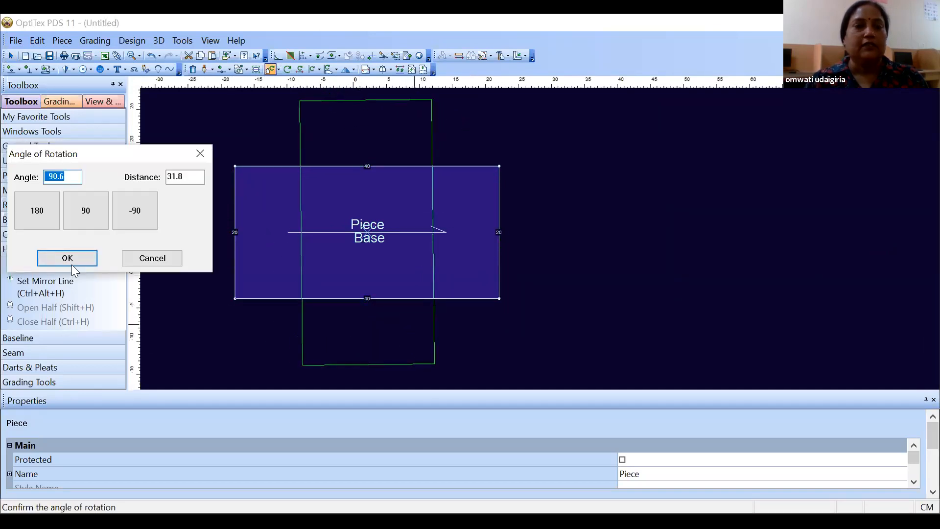
pyautogui.press('Return')
pyautogui.rightClick(474, 276)
pyautogui.click(498, 284)
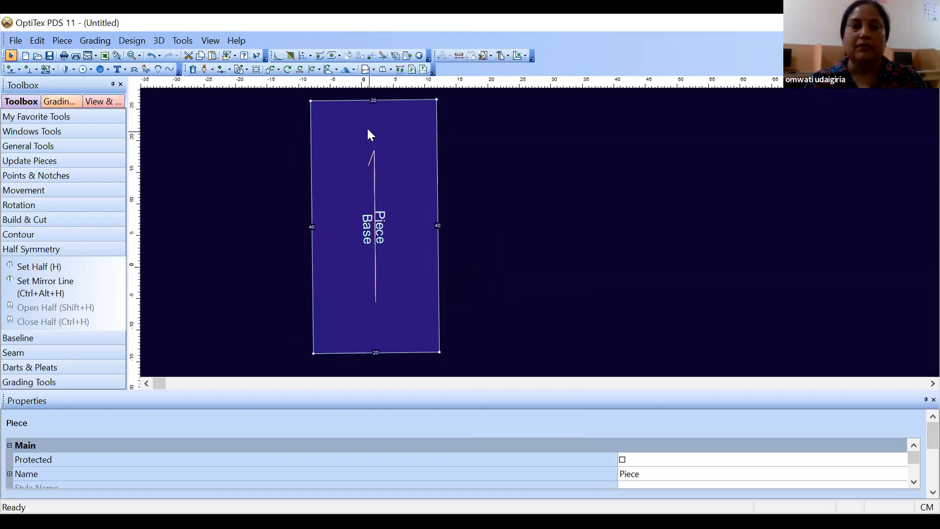
# Add a point on the left edge 7.86 cm below the upper left corner and one on the top edge 6.6 cm from it.
pyautogui.click(10, 70)
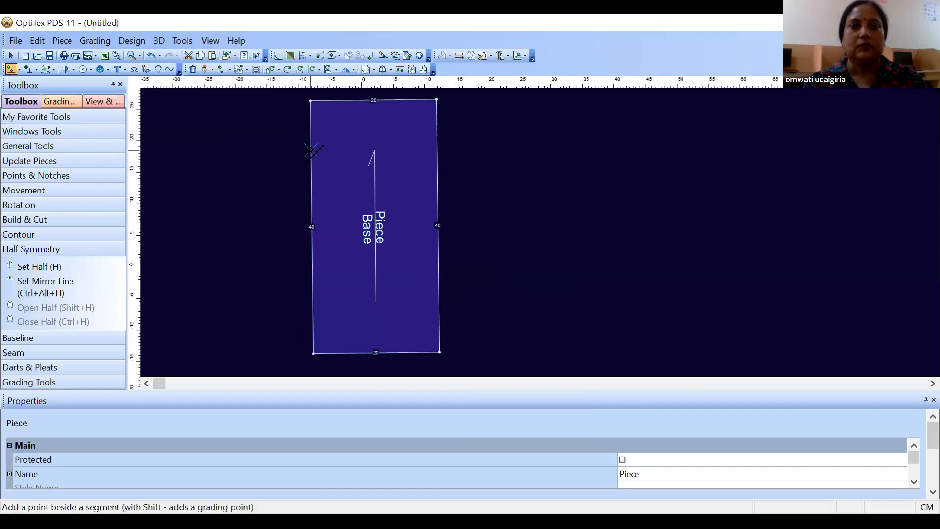
pyautogui.click(268, 247)
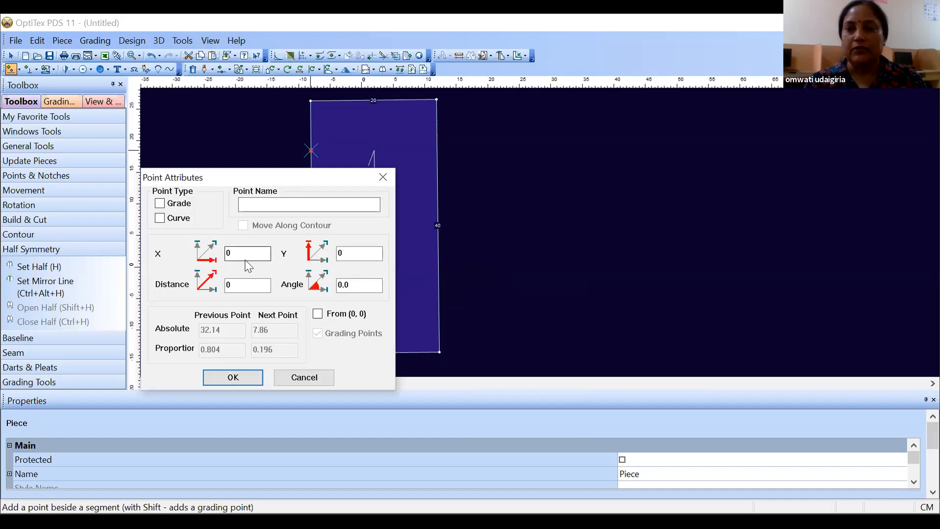
pyautogui.click(230, 378)
pyautogui.click(351, 101)
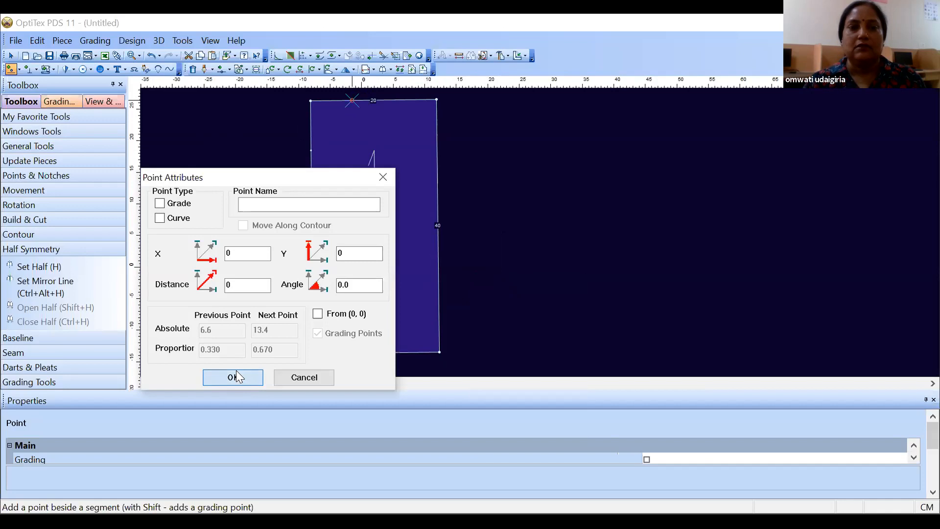
pyautogui.click(233, 377)
pyautogui.rightClick(544, 234)
pyautogui.click(568, 235)
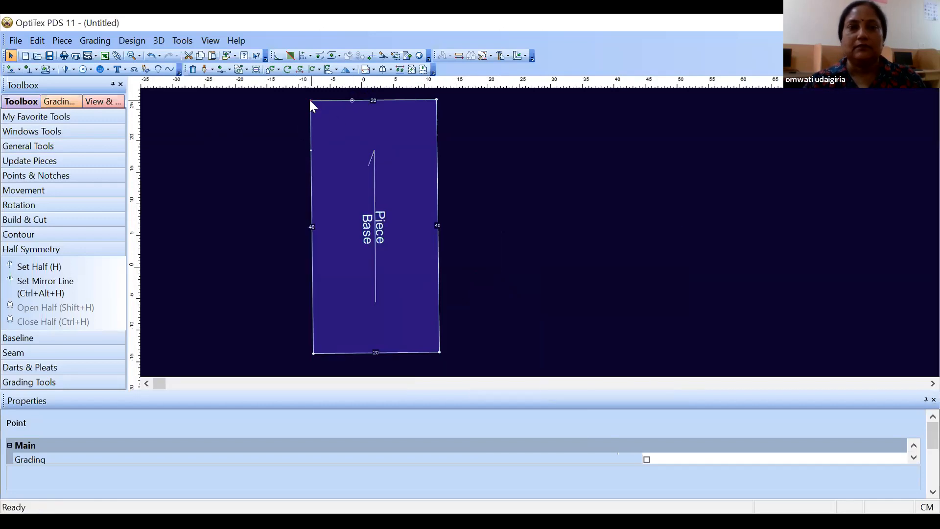
# Delete the upper left corner point and pull the resulting diagonal edge inward with a curve point to form a concave curve.
pyautogui.click(310, 100)
pyautogui.press('Delete')
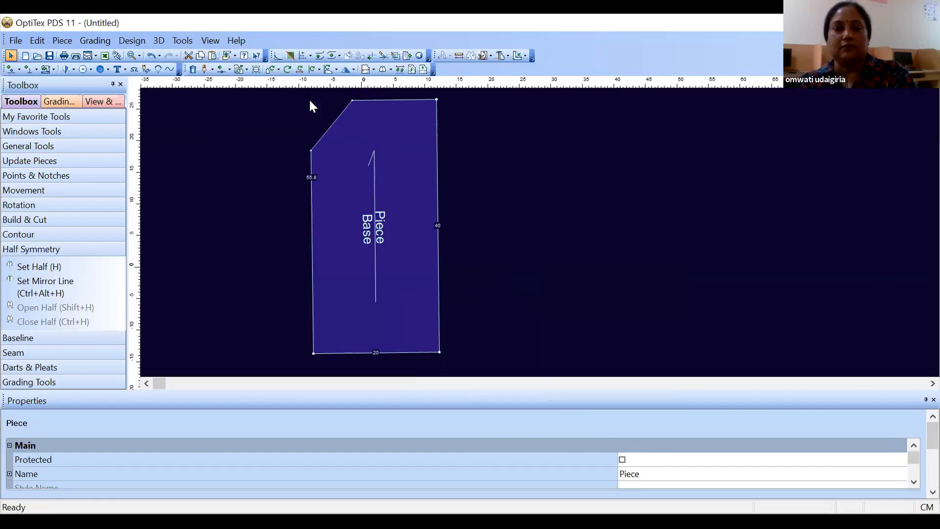
pyautogui.press('m')
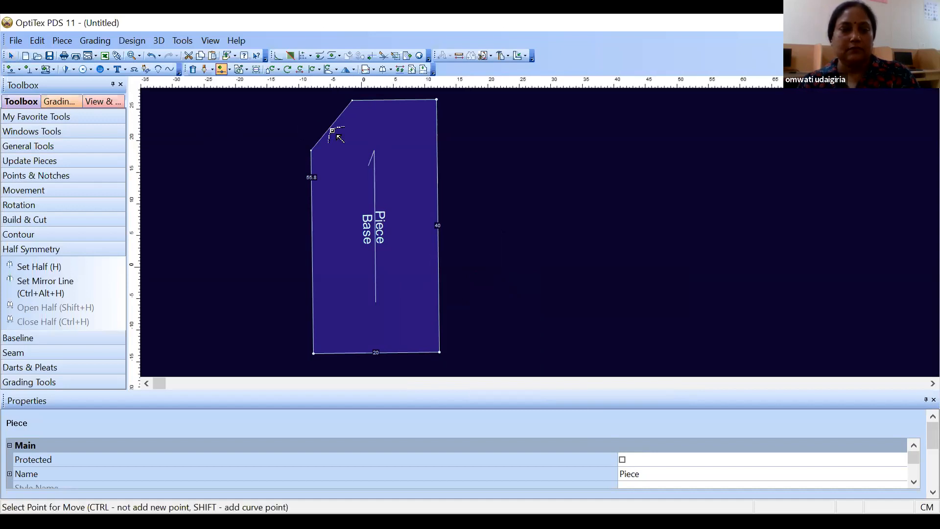
pyautogui.keyDown('shift'); pyautogui.moveTo(328, 127); pyautogui.dragTo(339, 143); pyautogui.keyUp('shift')
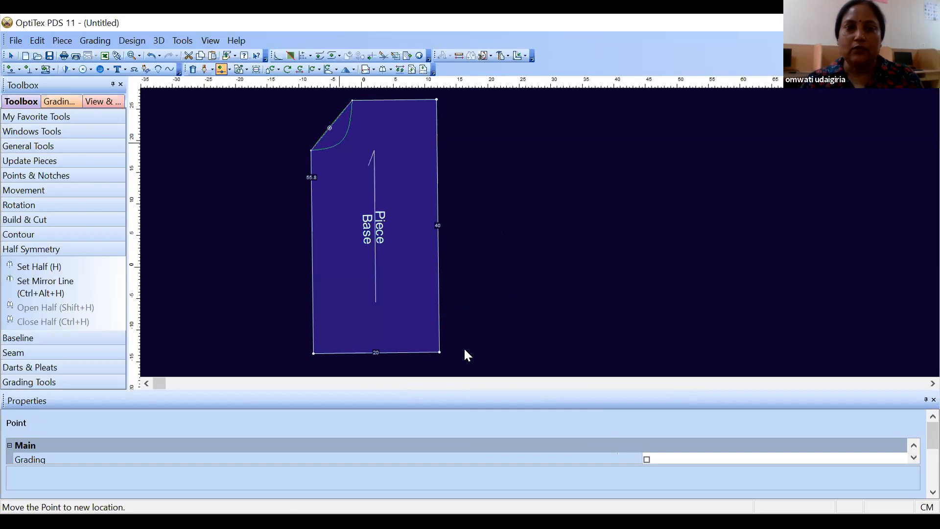
pyautogui.click(459, 359)
pyautogui.rightClick(551, 228)
pyautogui.click(570, 230)
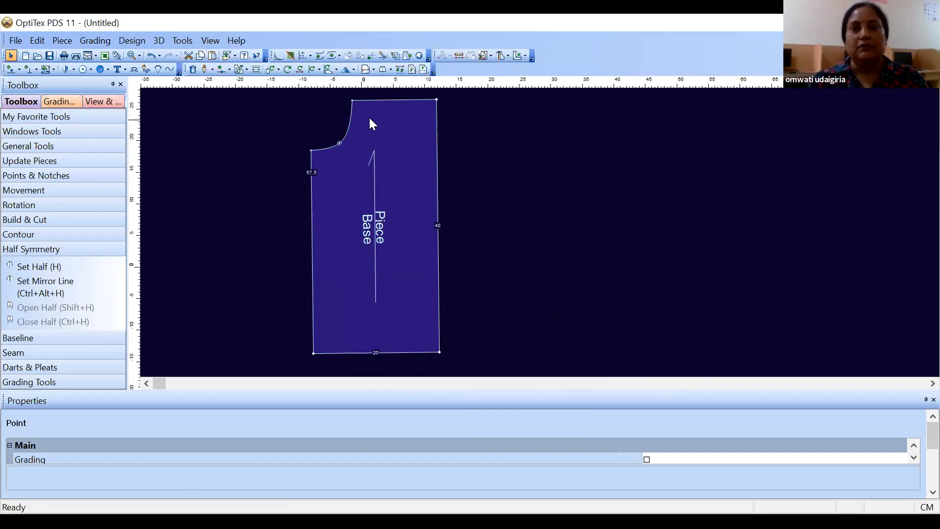
# Draft a straight internal line from the left edge, 24.36 cm above the lower corner, to the top edge 8.12 cm from the upper right corner.
pyautogui.click(211, 69)
pyautogui.click(216, 87)
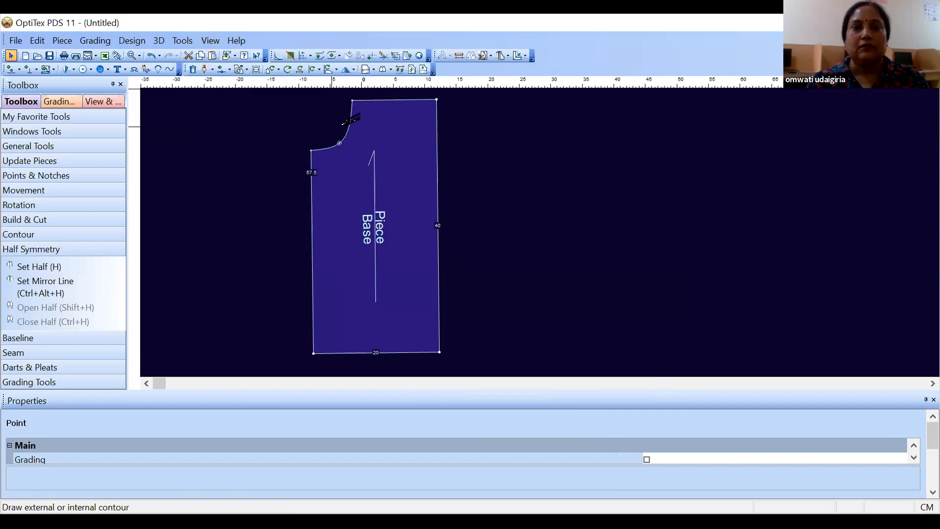
pyautogui.click(312, 198)
pyautogui.click(444, 354)
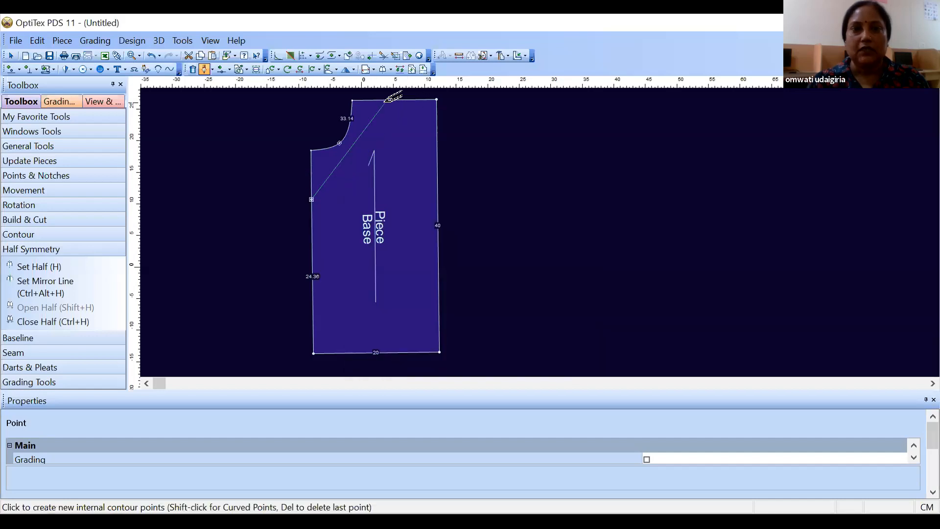
pyautogui.click(386, 100)
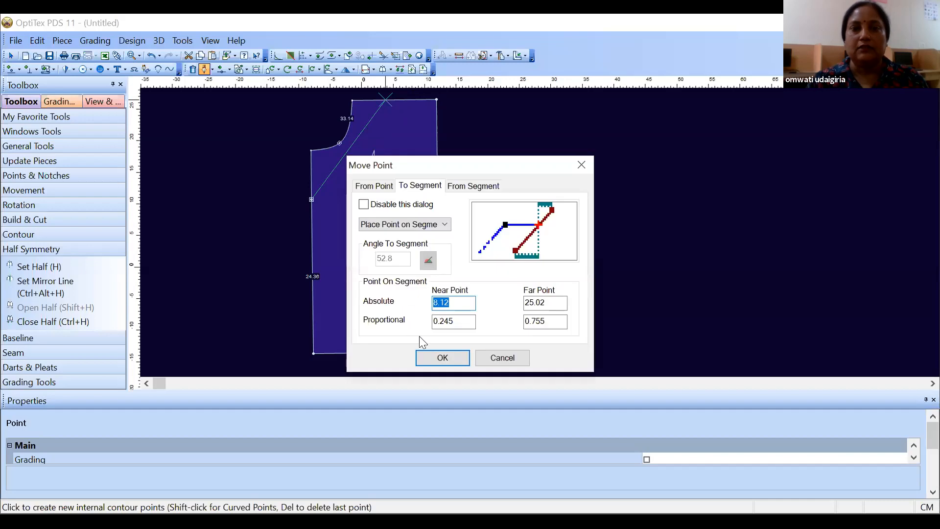
pyautogui.click(441, 357)
pyautogui.rightClick(481, 158)
pyautogui.click(515, 169)
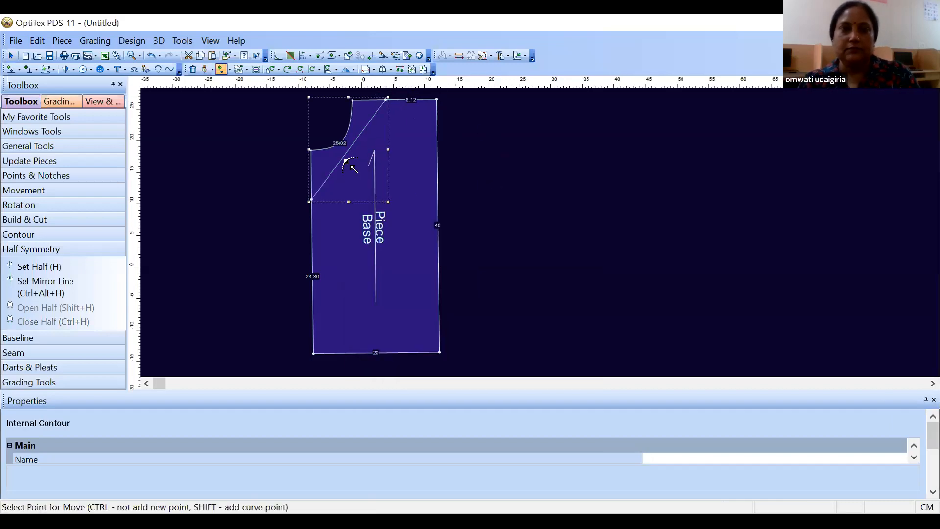
# Bend the internal line into a curve by moving a curve point near its middle 2.06 cm right and 1.37 cm down.
pyautogui.click(343, 161)
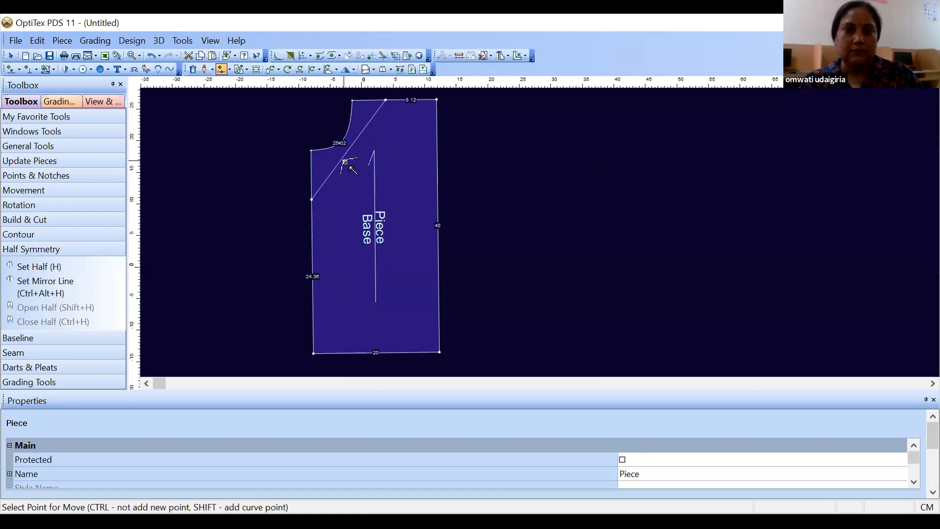
pyautogui.click(340, 161)
pyautogui.click(352, 168)
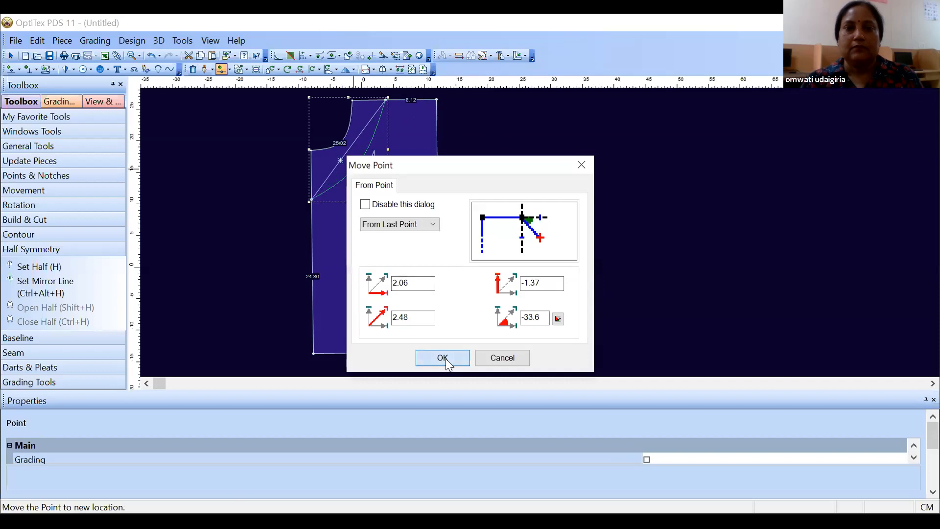
pyautogui.click(443, 358)
pyautogui.rightClick(512, 277)
pyautogui.click(526, 284)
pyautogui.press('Escape')
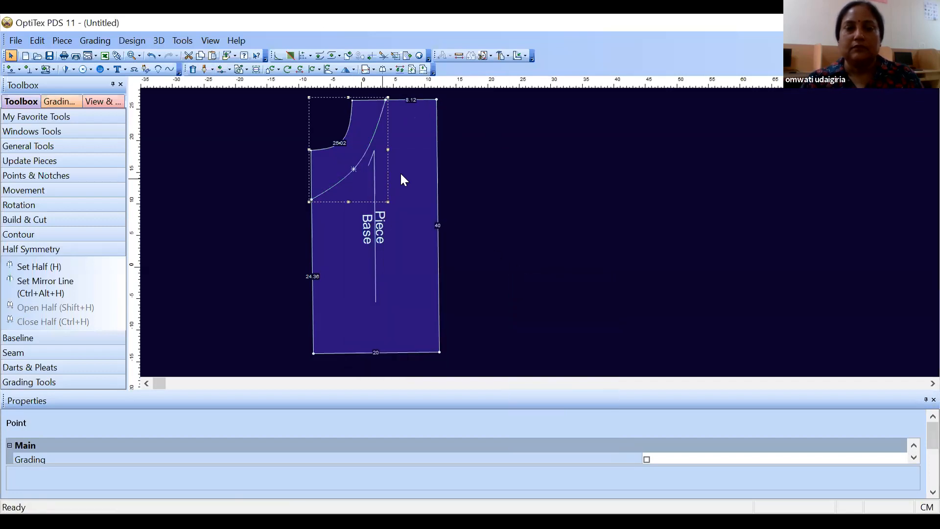
pyautogui.click(406, 167)
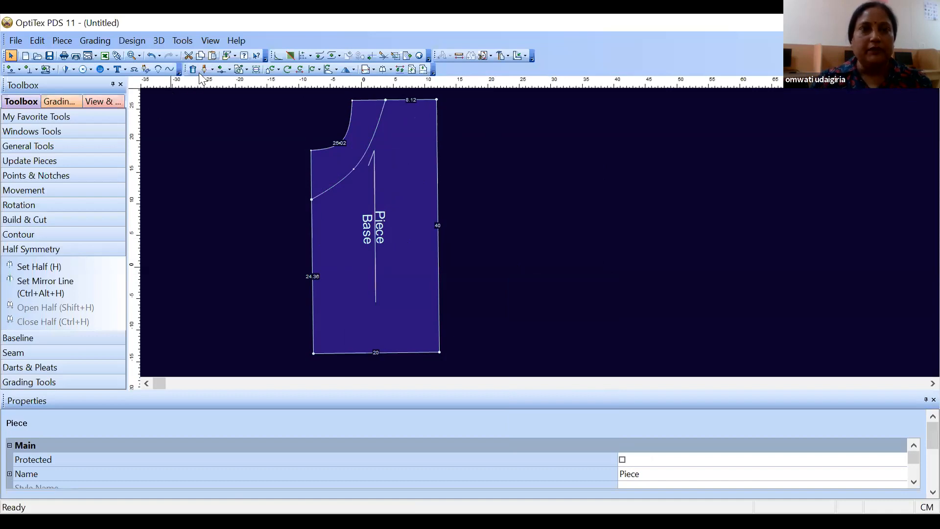
# Draft a closed tapered pocket contour in the piece's lower half, with a 7.94 cm top, 7.42 and 7.28 cm sides and a 6.45 cm bottom.
pyautogui.click(232, 89)
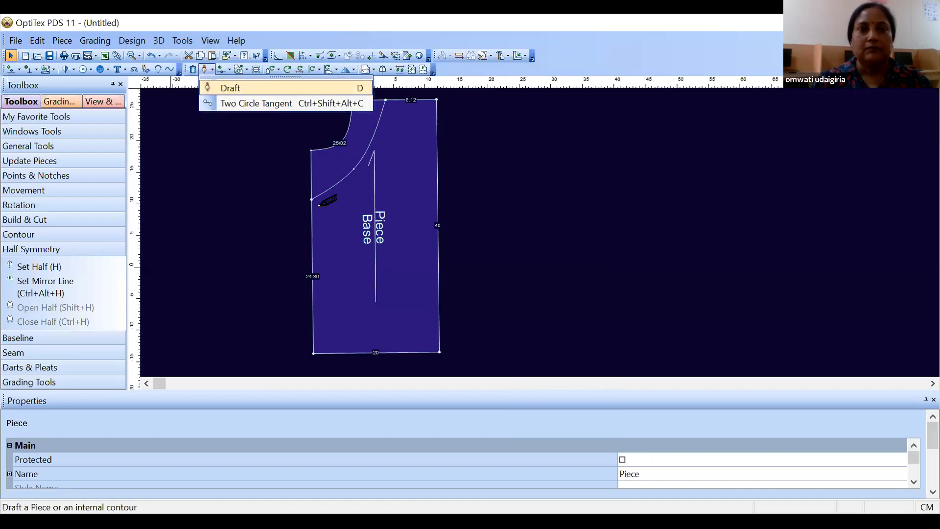
pyautogui.click(352, 259)
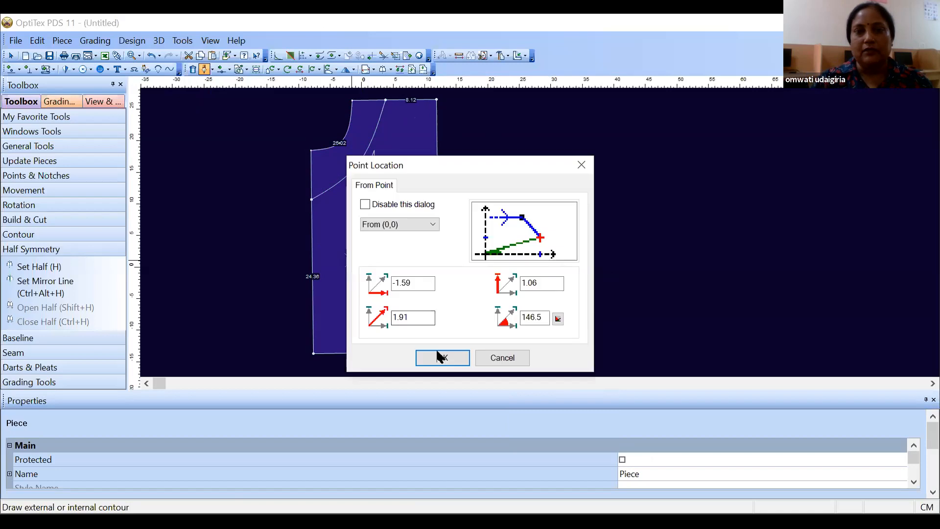
pyautogui.click(438, 356)
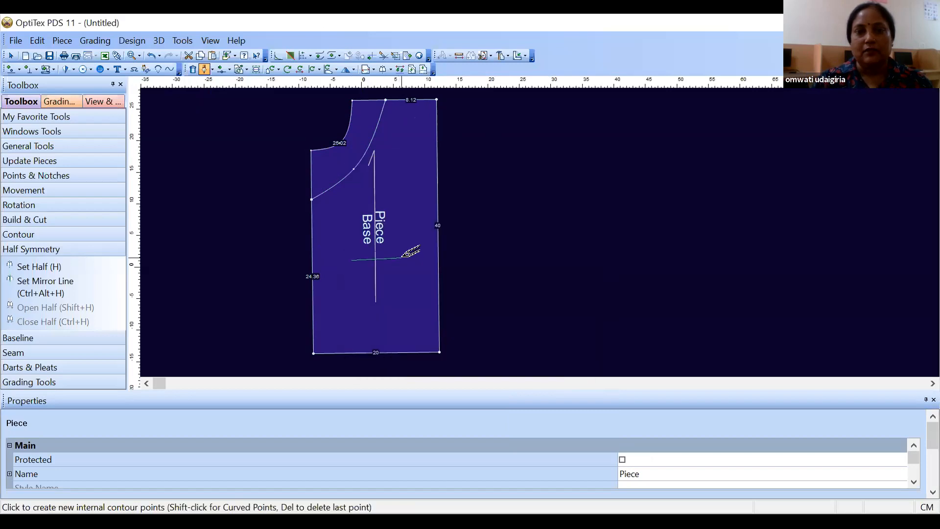
pyautogui.click(402, 258)
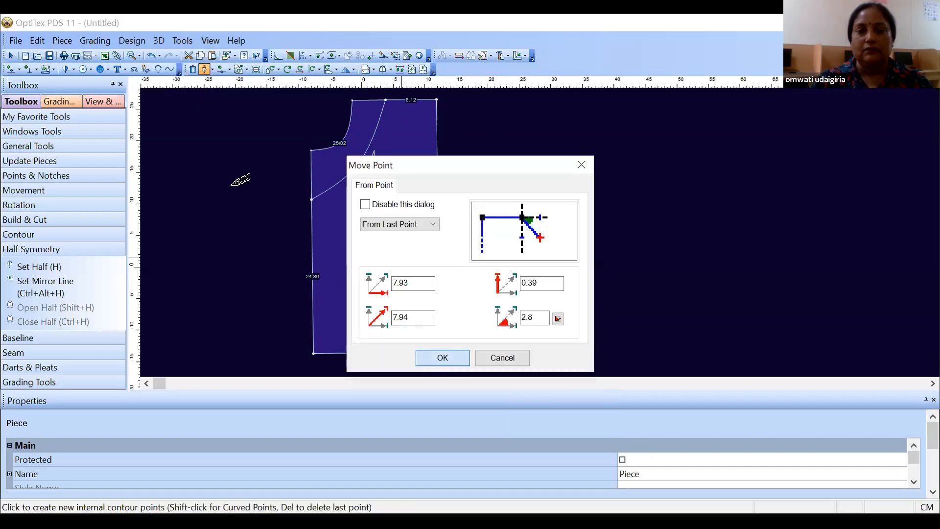
pyautogui.press('Return')
pyautogui.click(398, 302)
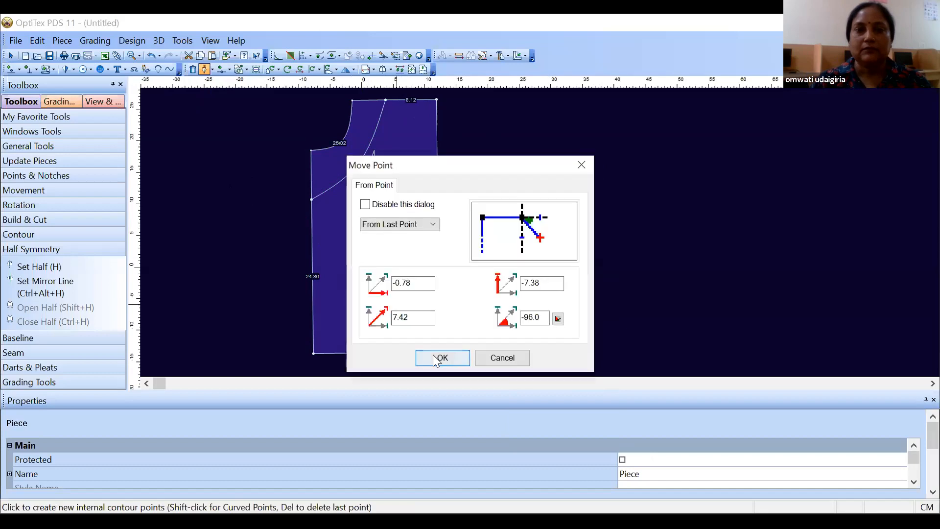
pyautogui.click(434, 356)
pyautogui.click(439, 352)
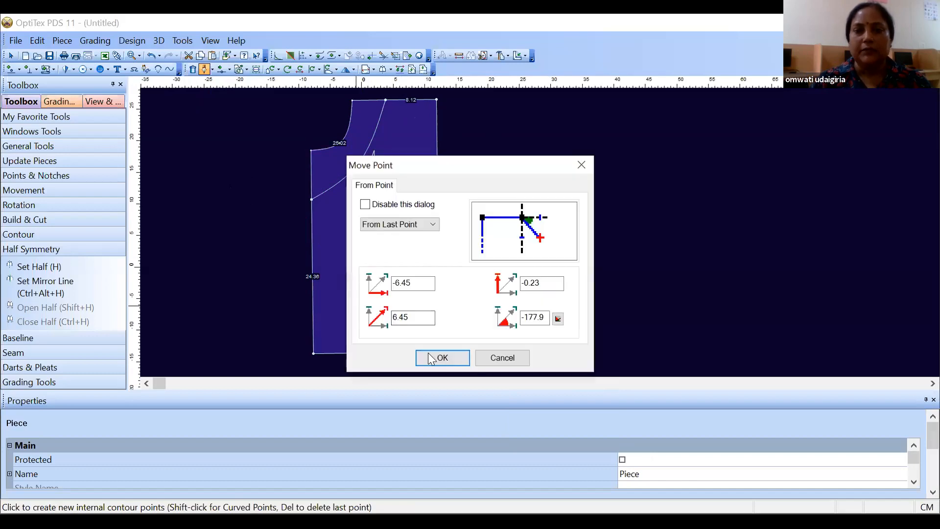
pyautogui.click(428, 352)
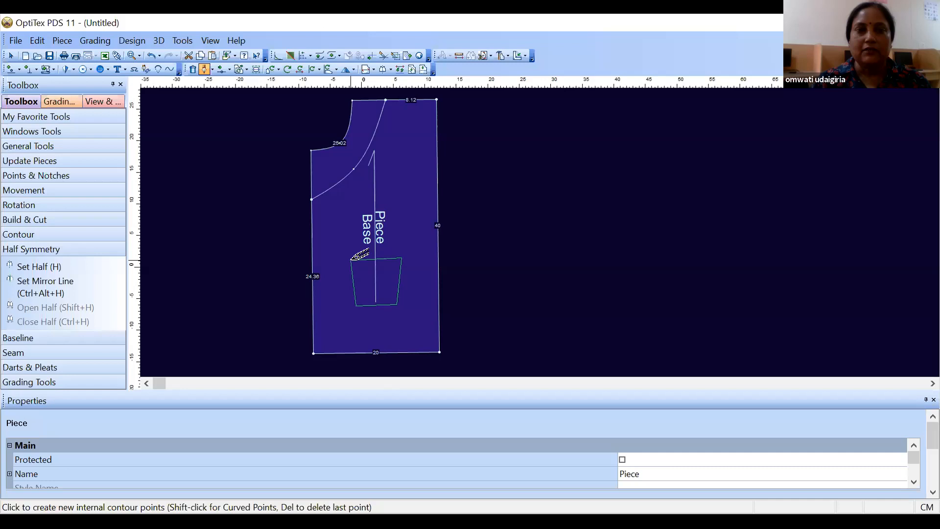
pyautogui.click(352, 257)
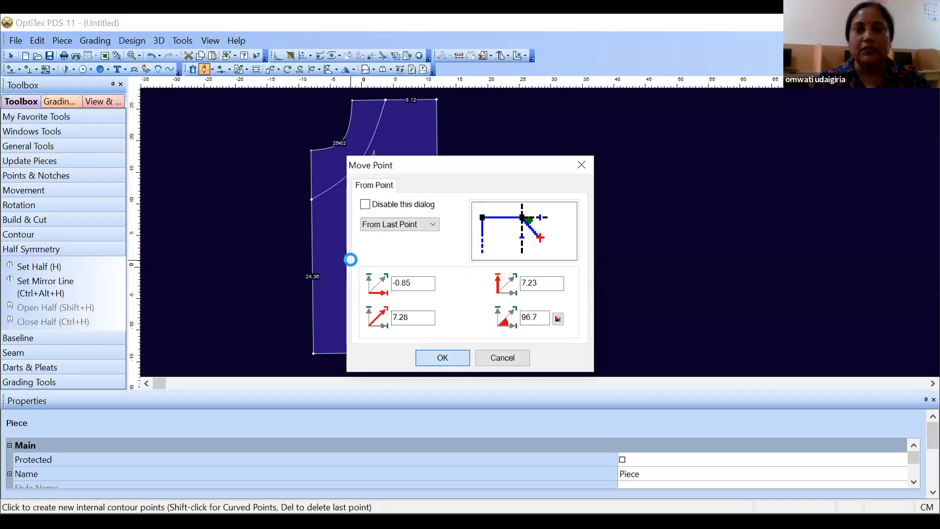
pyautogui.press('Return')
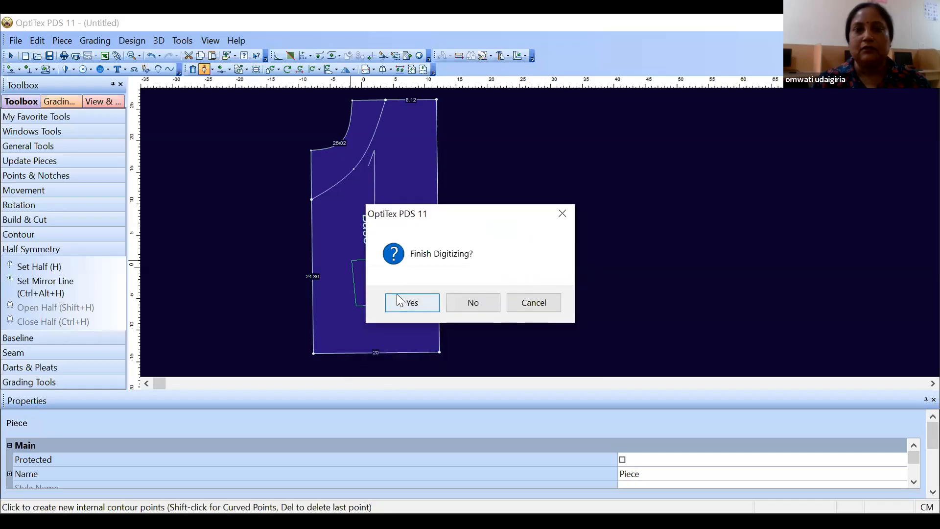
pyautogui.click(397, 294)
pyautogui.rightClick(560, 184)
pyautogui.click(594, 191)
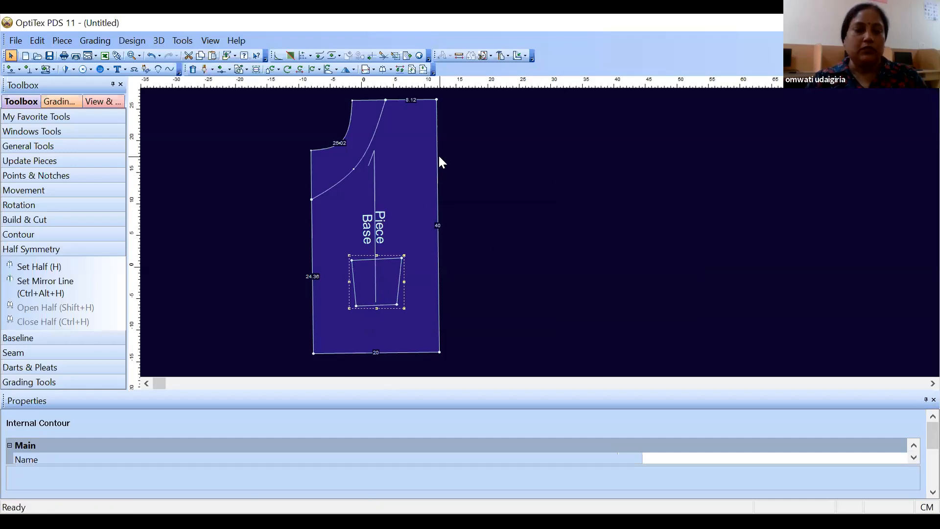
# Slope the shoulder by moving the piece's upper right corner point 0.12 cm right and 1.54 cm down.
pyautogui.press('m')
pyautogui.click(438, 98)
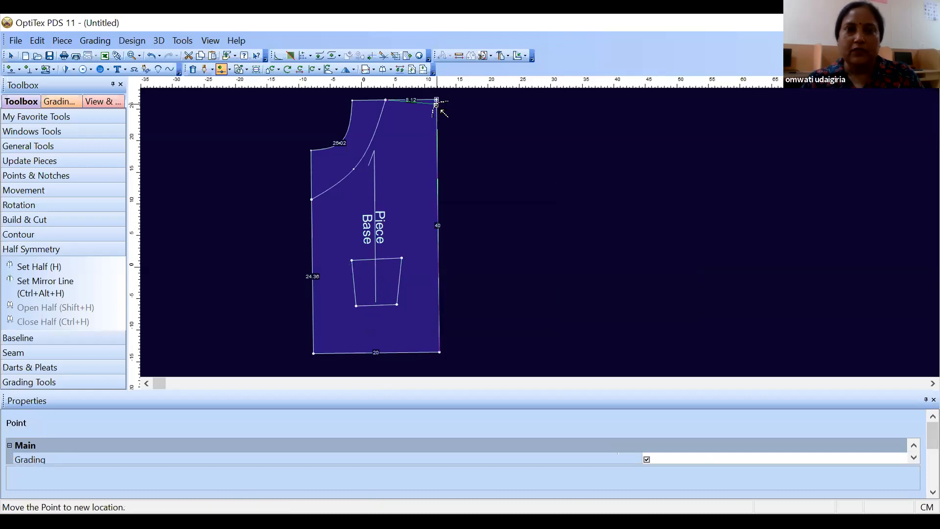
pyautogui.press('Return')
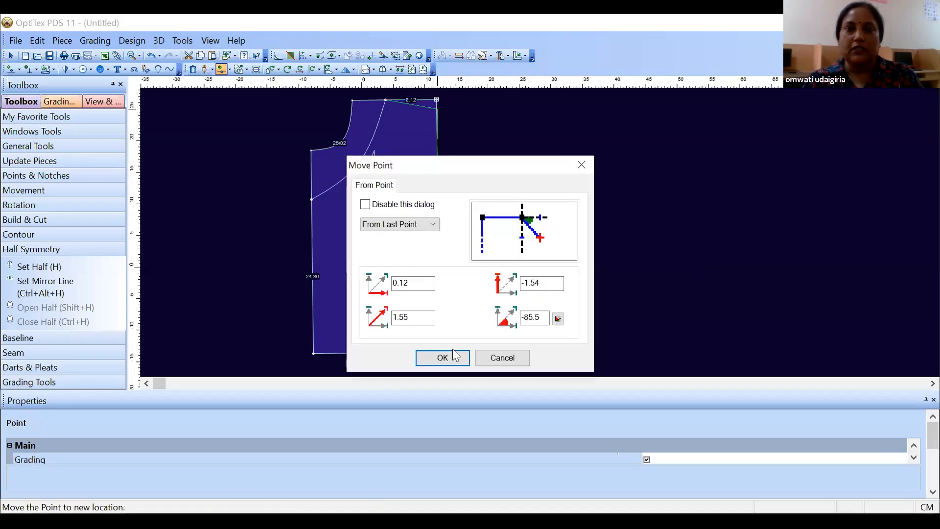
pyautogui.click(451, 353)
pyautogui.rightClick(515, 260)
pyautogui.click(604, 265)
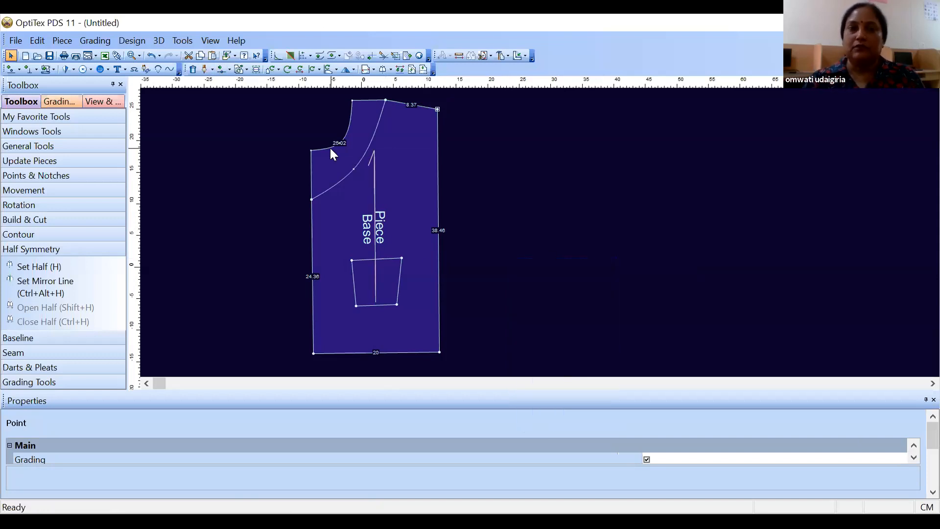
# Shift the piece to the left in the working area and set the current piece's baseline length to 5 cm.
pyautogui.moveTo(393, 200); pyautogui.dragTo(342, 209)
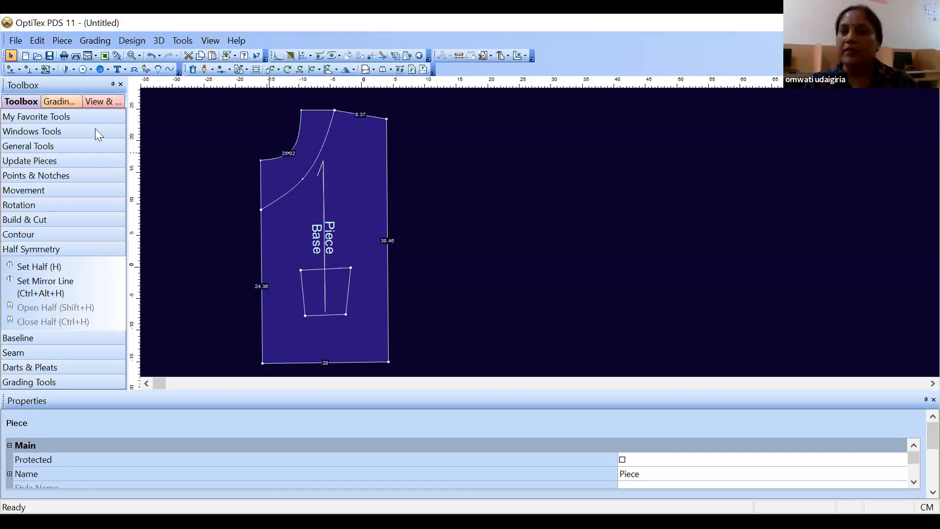
pyautogui.click(63, 40)
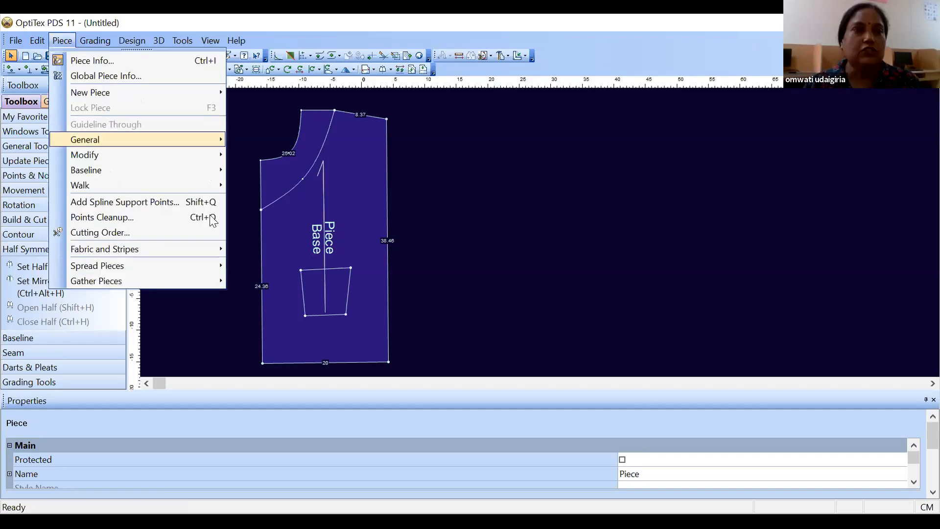
pyautogui.moveTo(206, 170)
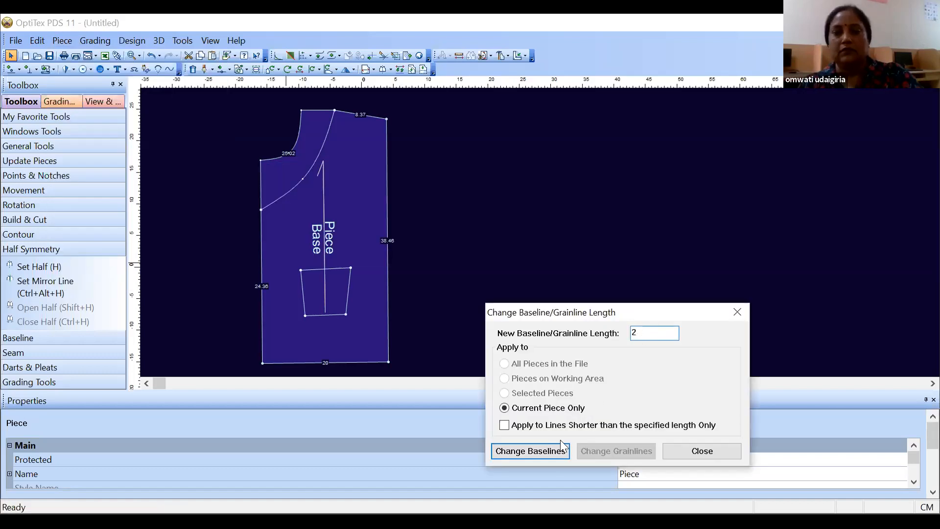
pyautogui.press('BackSpace')
pyautogui.write('5')
pyautogui.press('Return')
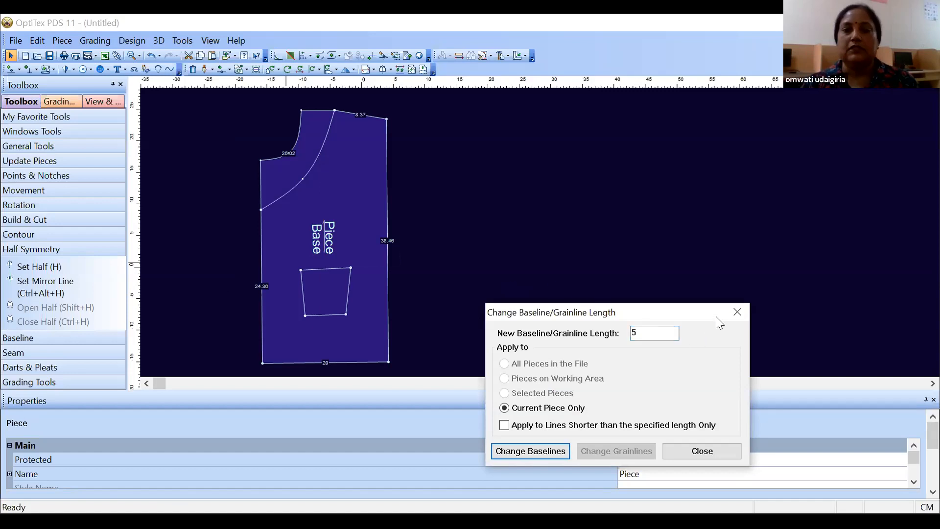
pyautogui.click(737, 312)
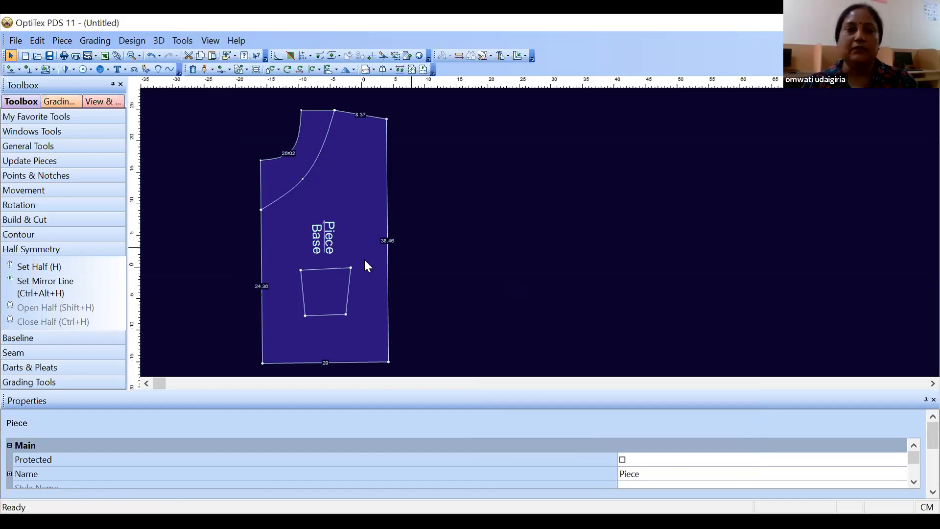
# Build a new piece from the area between the concave cutout and the internal curve, and place it to the right of the original.
pyautogui.click(511, 59)
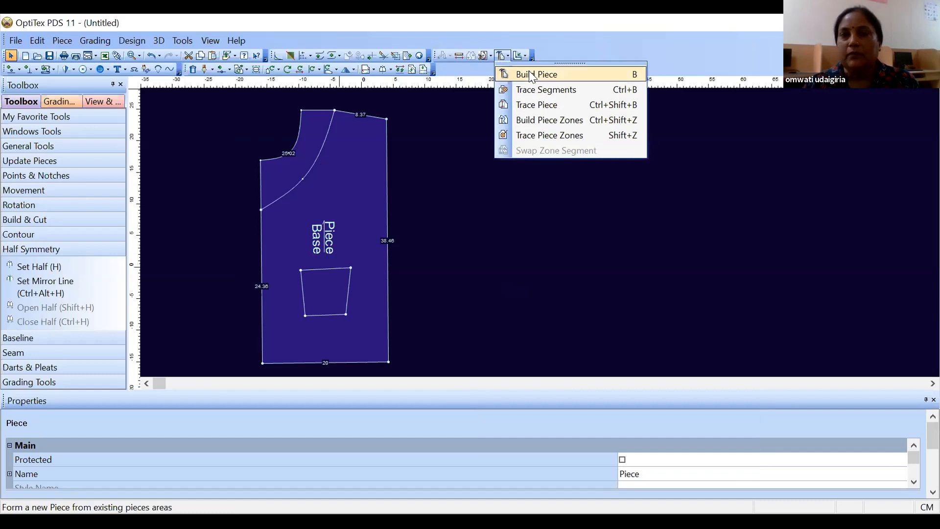
pyautogui.click(529, 73)
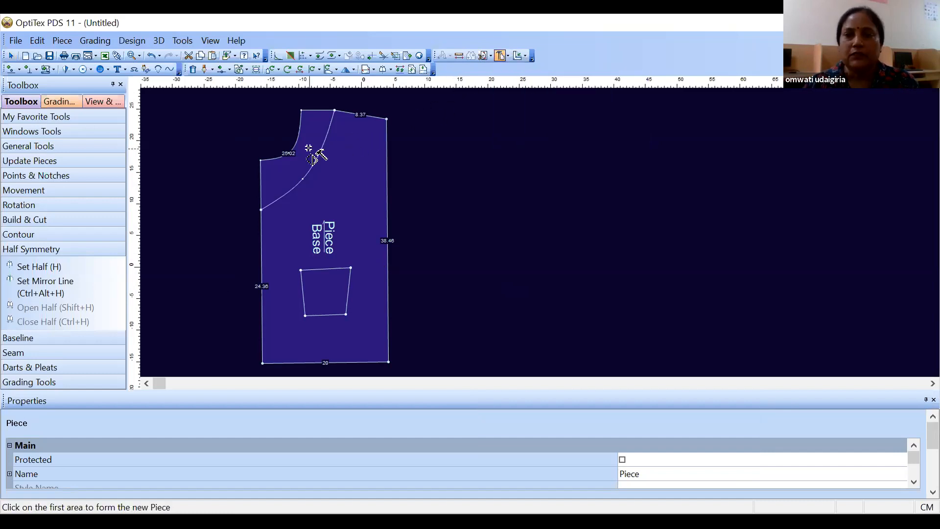
pyautogui.click(322, 154)
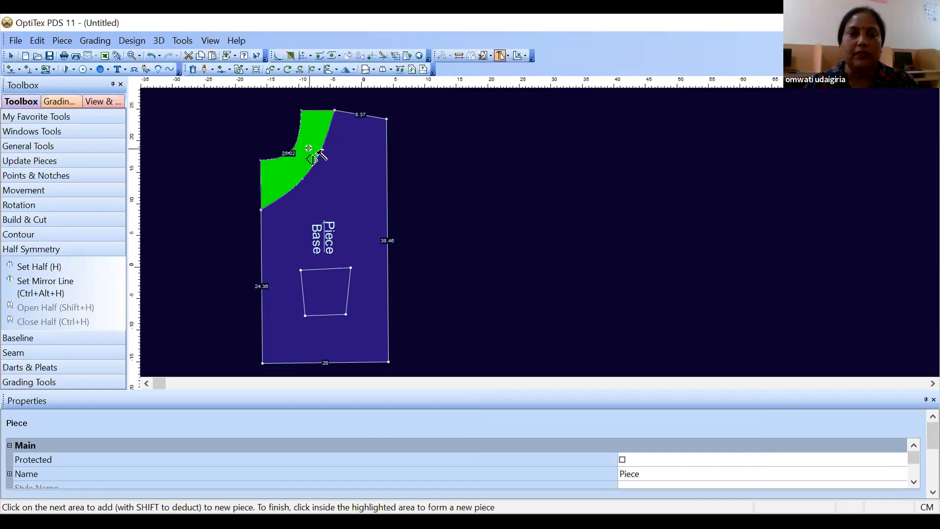
pyautogui.click(319, 152)
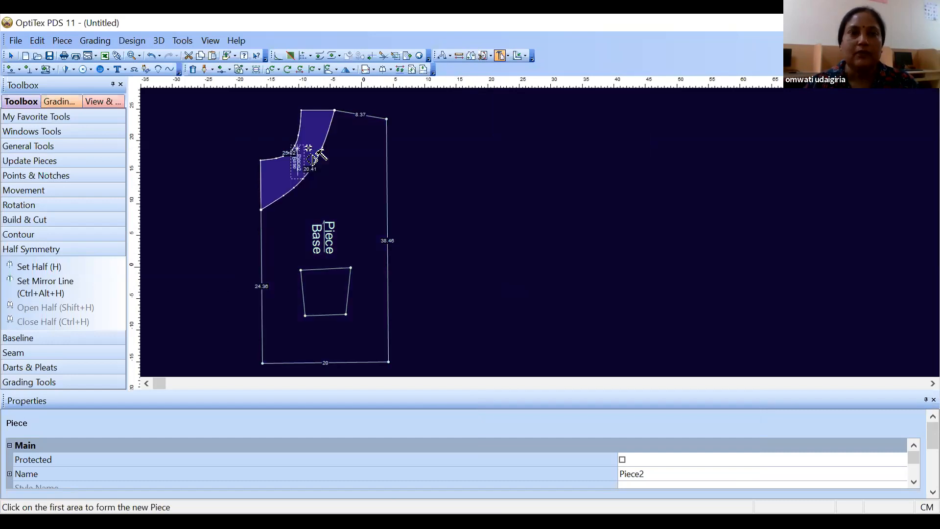
pyautogui.rightClick(439, 163)
pyautogui.click(453, 162)
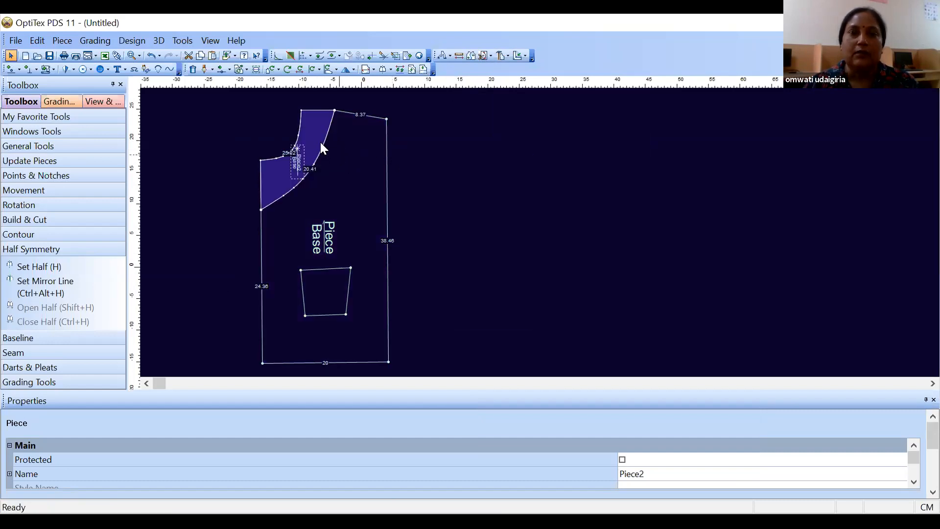
pyautogui.click(519, 177)
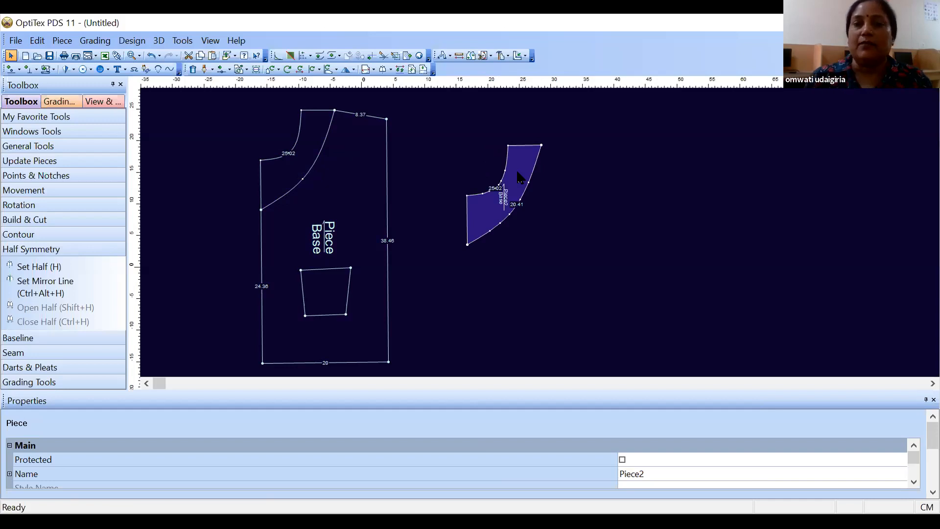
pyautogui.moveTo(520, 179); pyautogui.dragTo(534, 174)
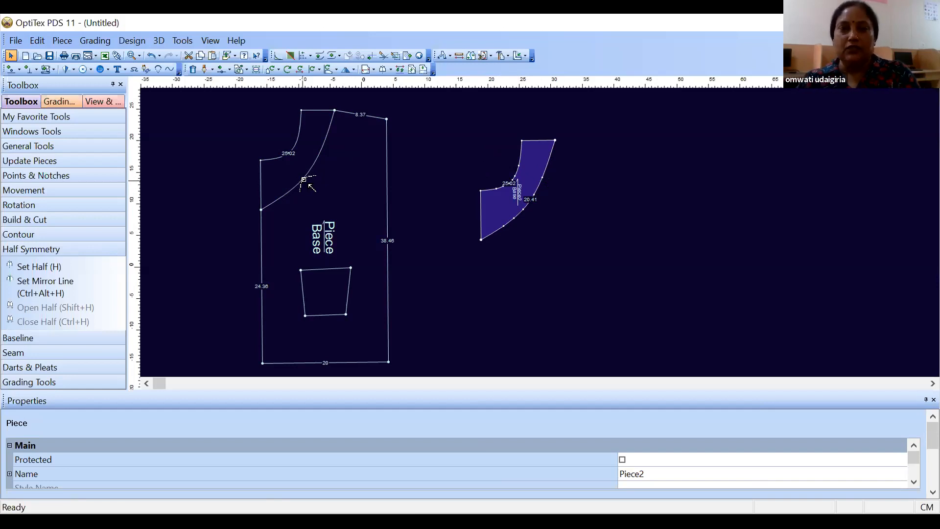
# Bend the internal curve into an S: move its middle point 1.67 cm left, 2.14 cm up, and an upper point 2.57 cm right, 0.71 cm down.
pyautogui.press('m')
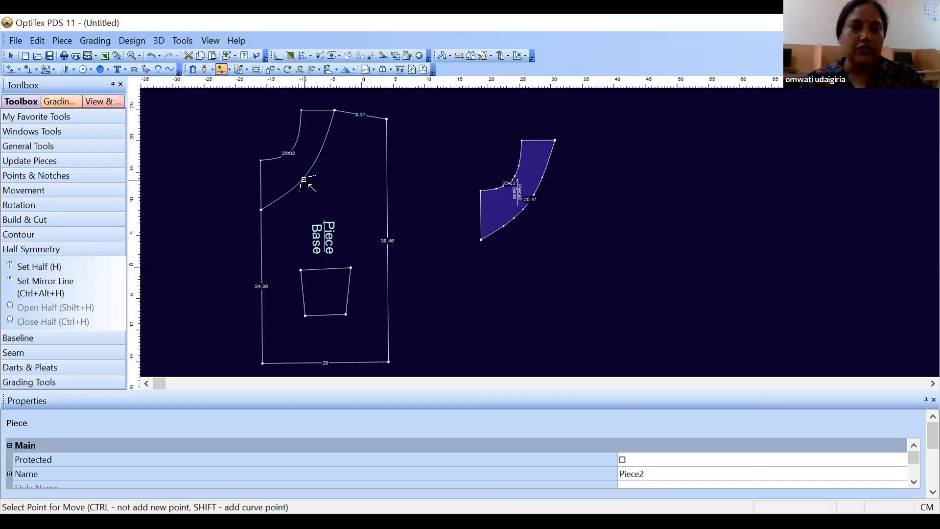
pyautogui.click(304, 180)
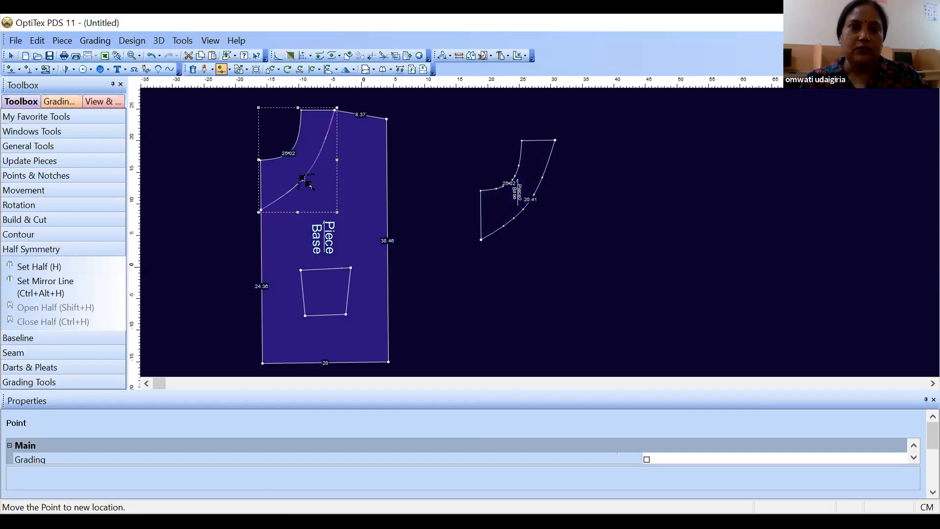
pyautogui.press('Return')
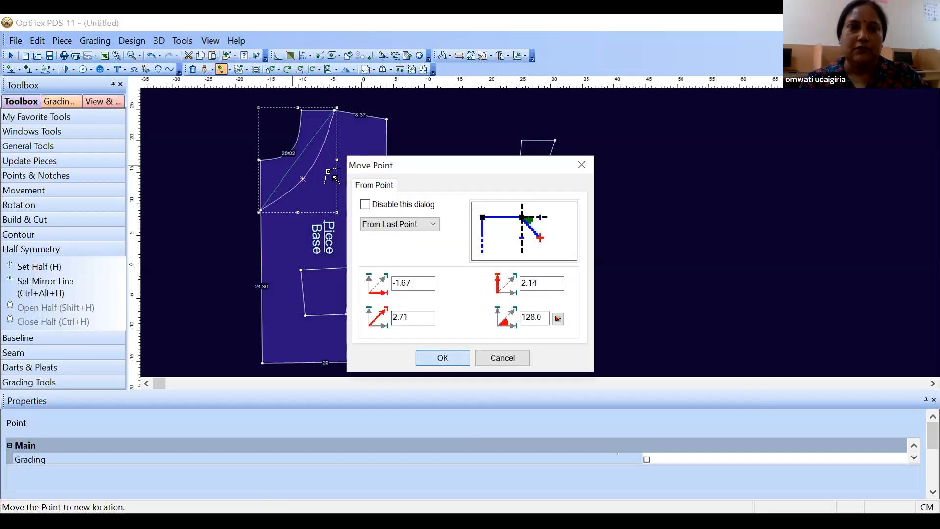
pyautogui.click(431, 357)
pyautogui.click(310, 142)
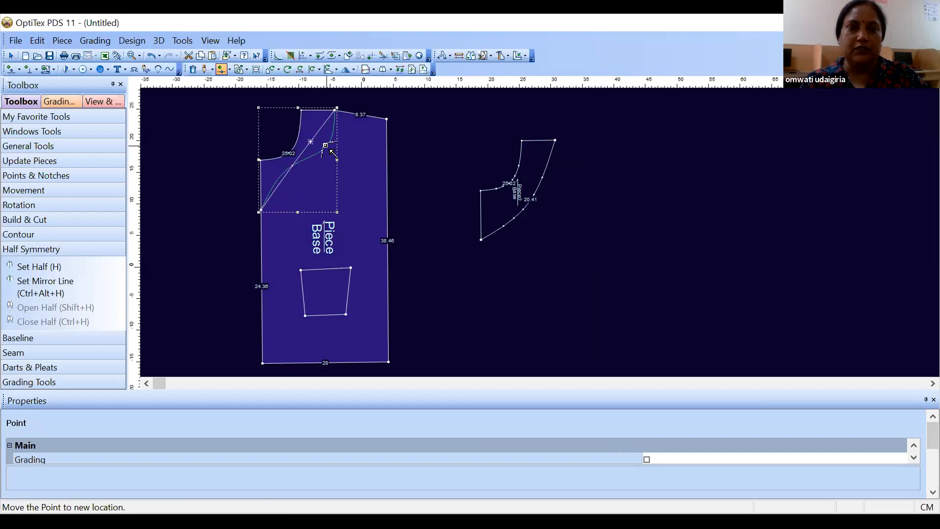
pyautogui.click(325, 146)
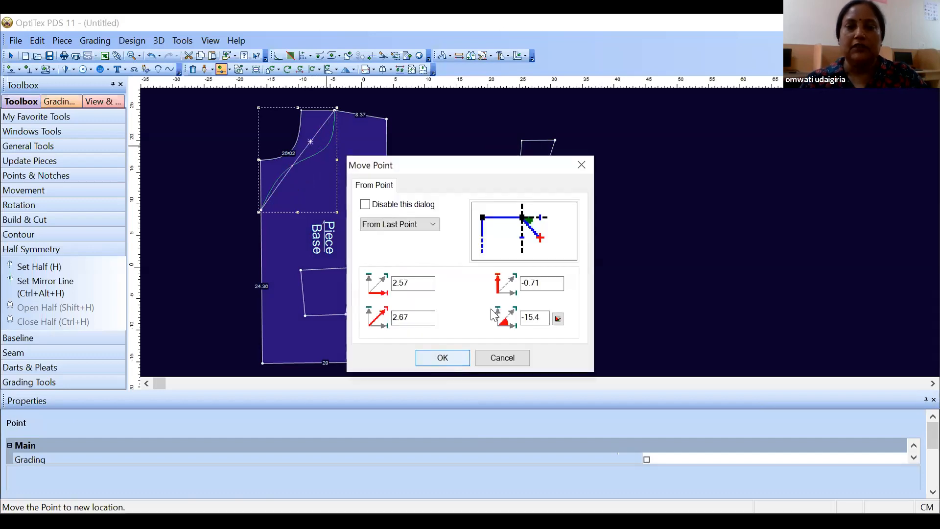
pyautogui.press('Return')
pyautogui.rightClick(536, 312)
pyautogui.click(538, 320)
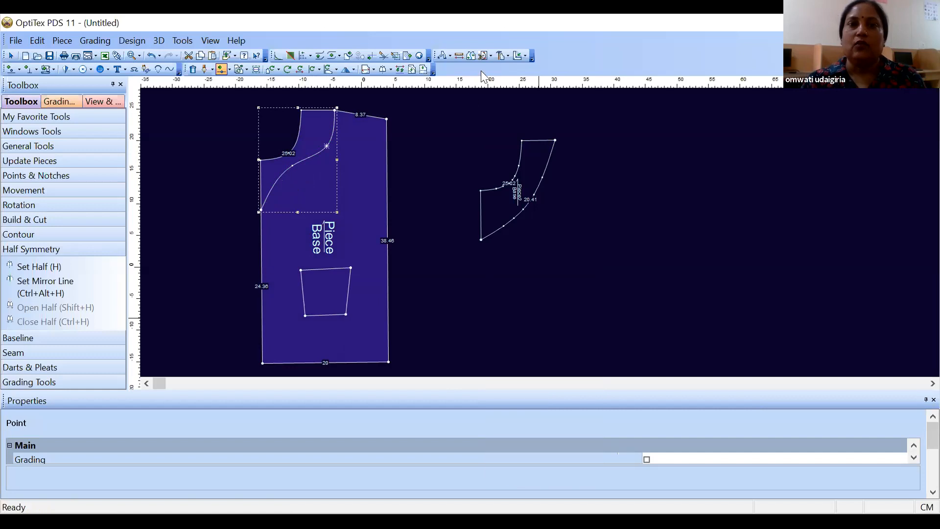
pyautogui.click(507, 56)
pyautogui.click(524, 74)
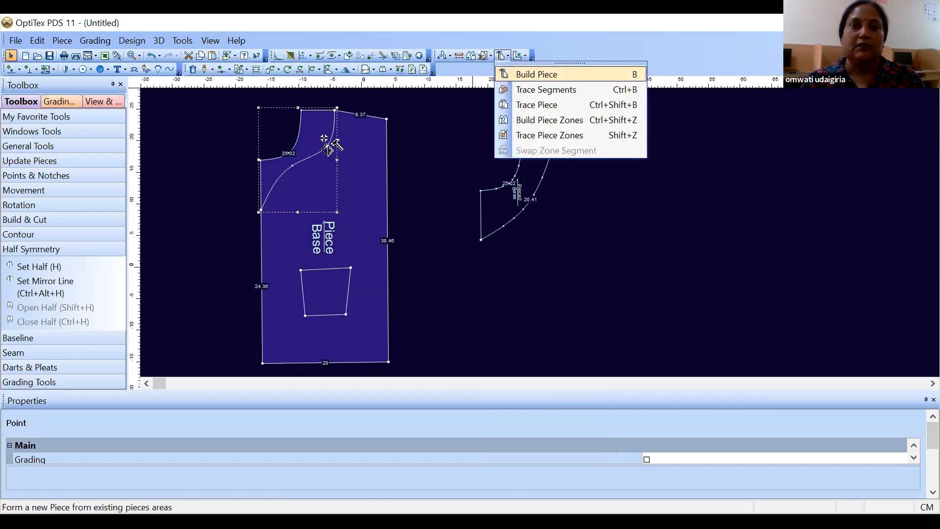
pyautogui.click(325, 146)
pyautogui.rightClick(512, 260)
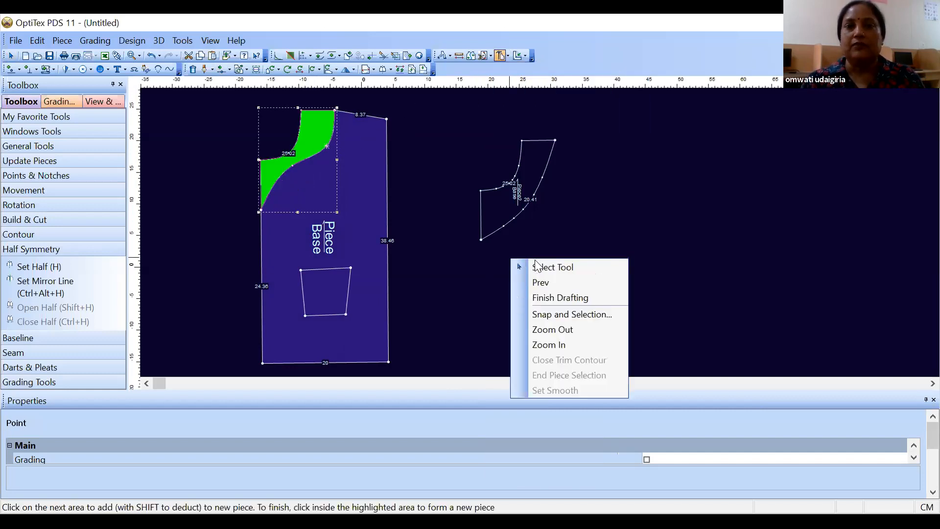
pyautogui.click(536, 267)
# Build a new piece from the area between the concave cutout and the S-shaped internal curve, and place it to the left of the original.
pyautogui.press('space')
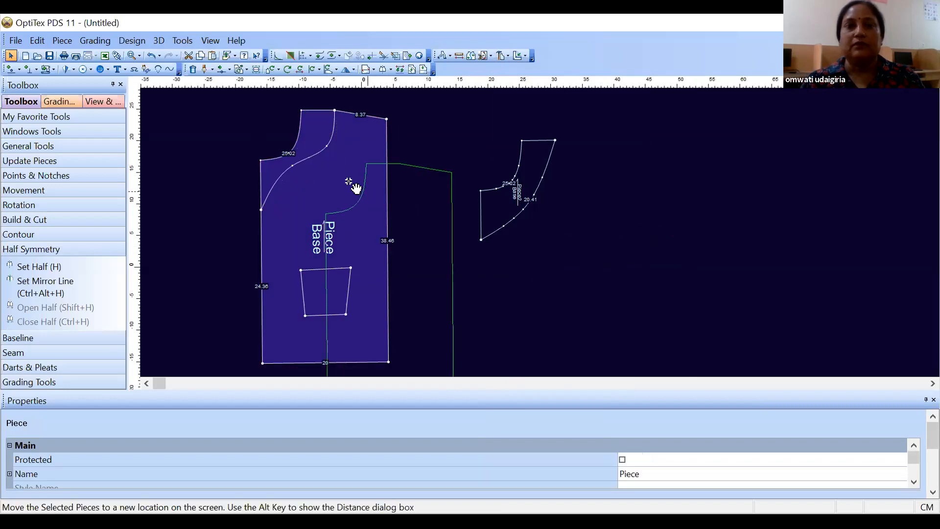
pyautogui.click(338, 171)
pyautogui.click(508, 55)
pyautogui.click(527, 74)
pyautogui.click(349, 143)
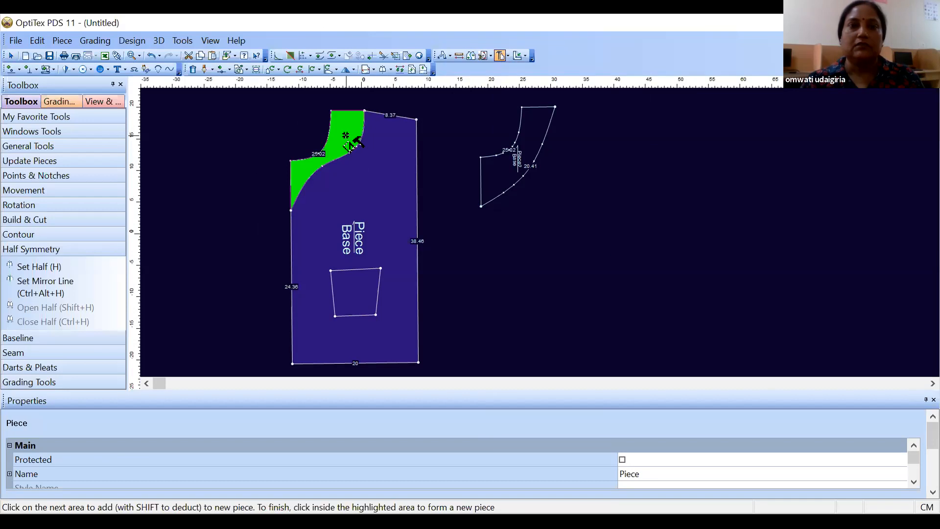
pyautogui.click(348, 146)
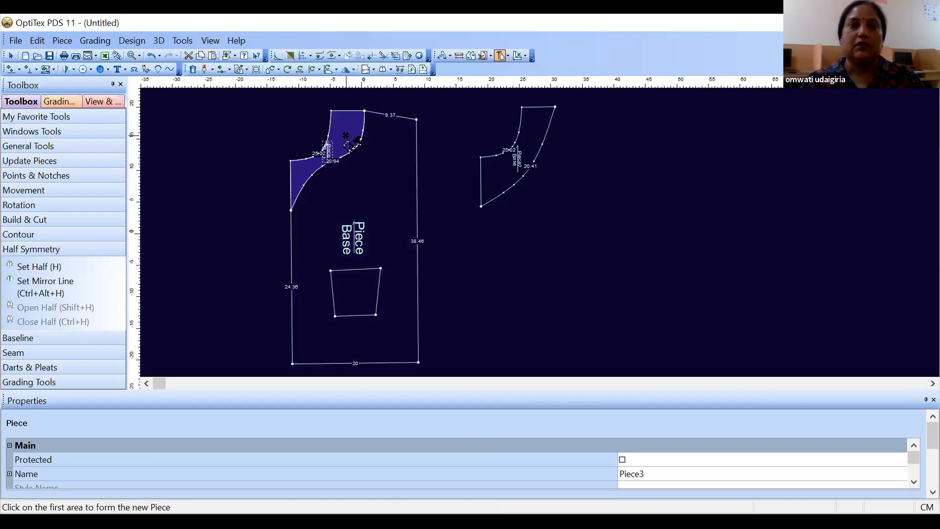
pyautogui.rightClick(589, 212)
pyautogui.click(615, 221)
pyautogui.moveTo(356, 143); pyautogui.dragTo(274, 155)
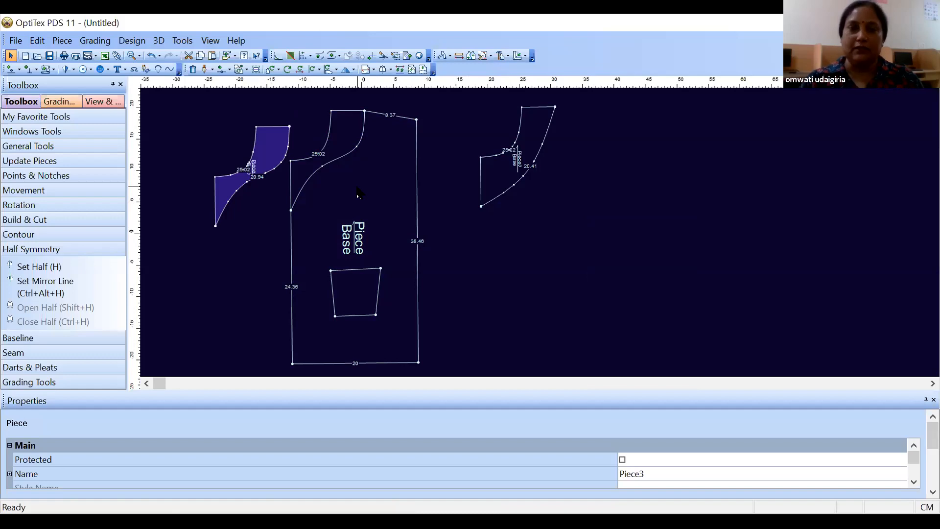
pyautogui.moveTo(264, 146); pyautogui.dragTo(232, 142)
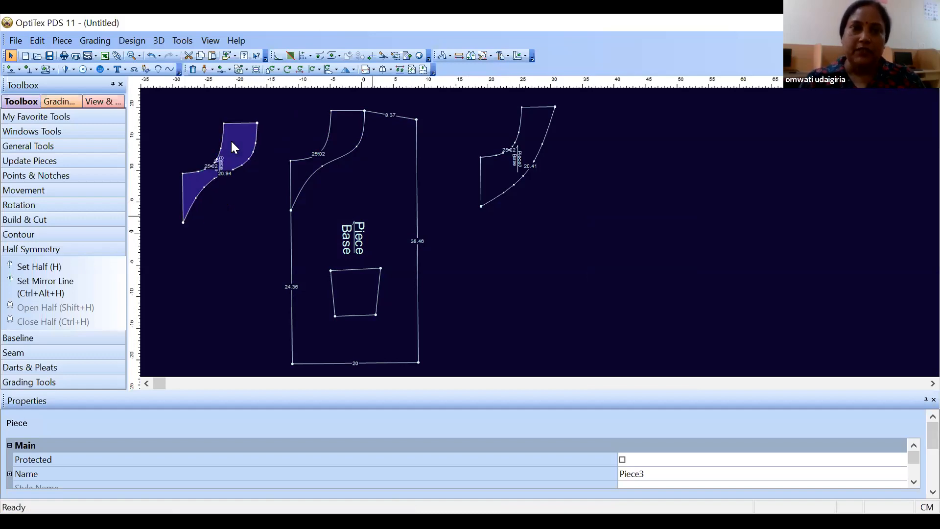
pyautogui.click(501, 55)
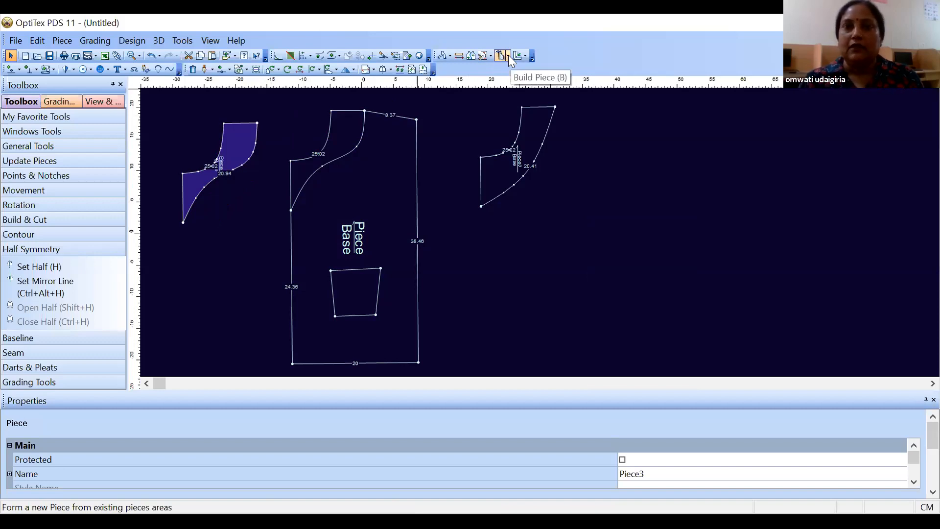
pyautogui.click(508, 55)
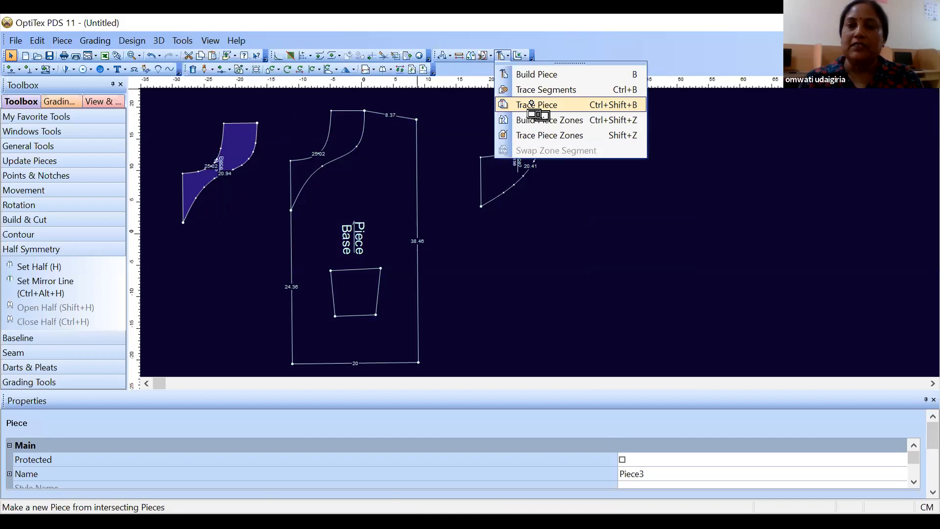
pyautogui.click(535, 108)
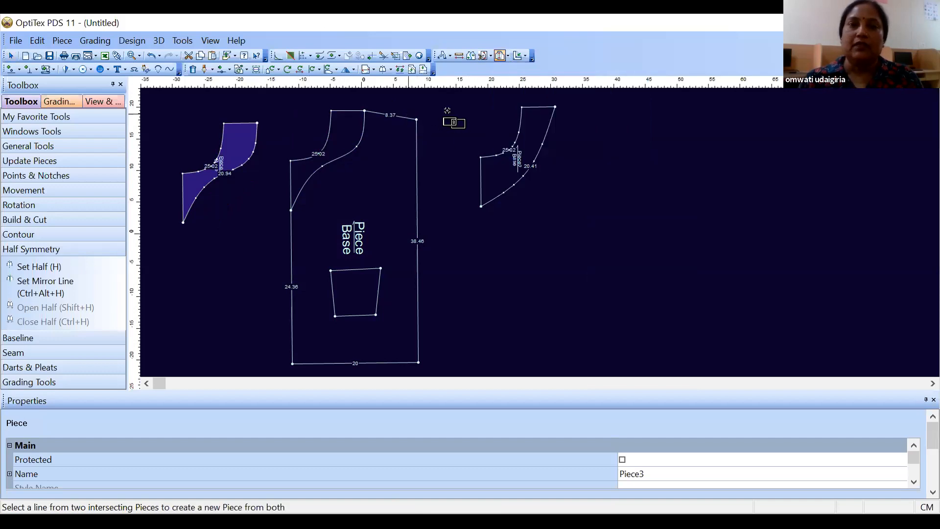
pyautogui.rightClick(469, 112)
pyautogui.click(484, 120)
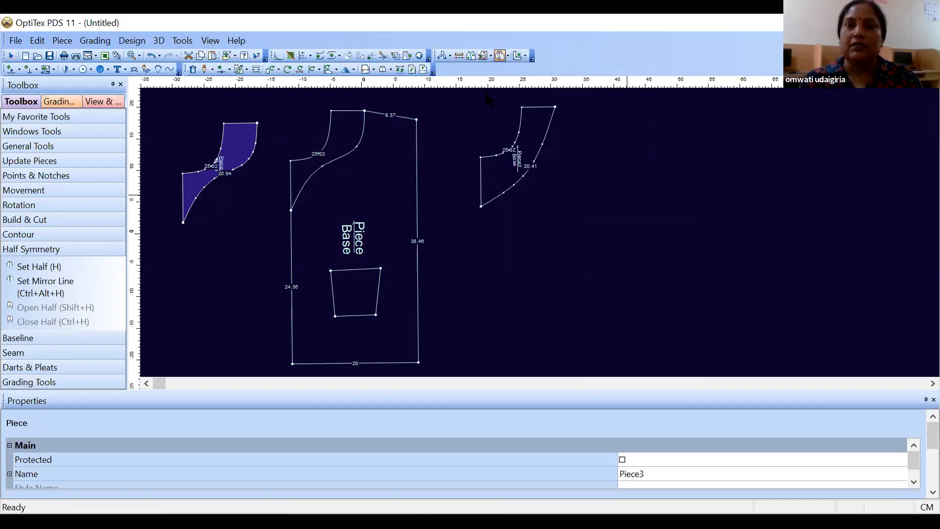
# Try to create a new piece with Trace Piece from the original's concave cutout, short top edge and upper left edge.
pyautogui.click(509, 56)
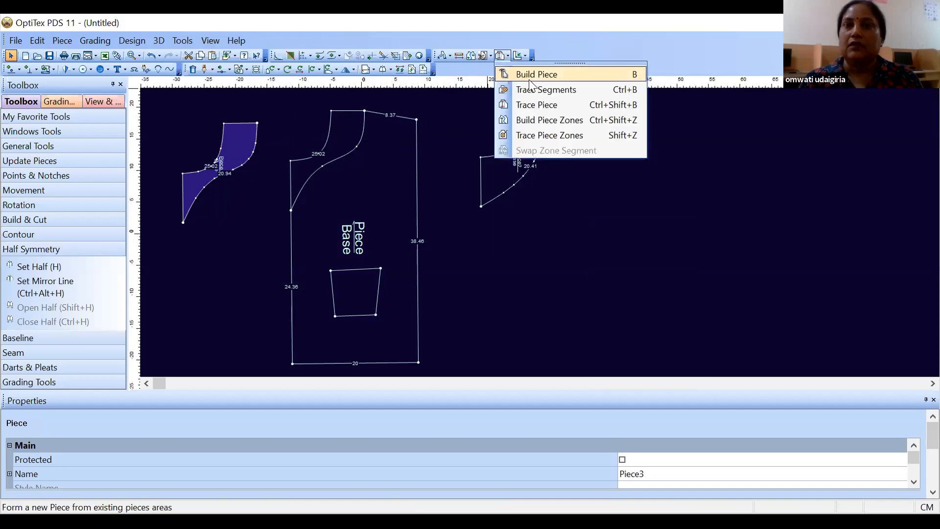
pyautogui.click(534, 106)
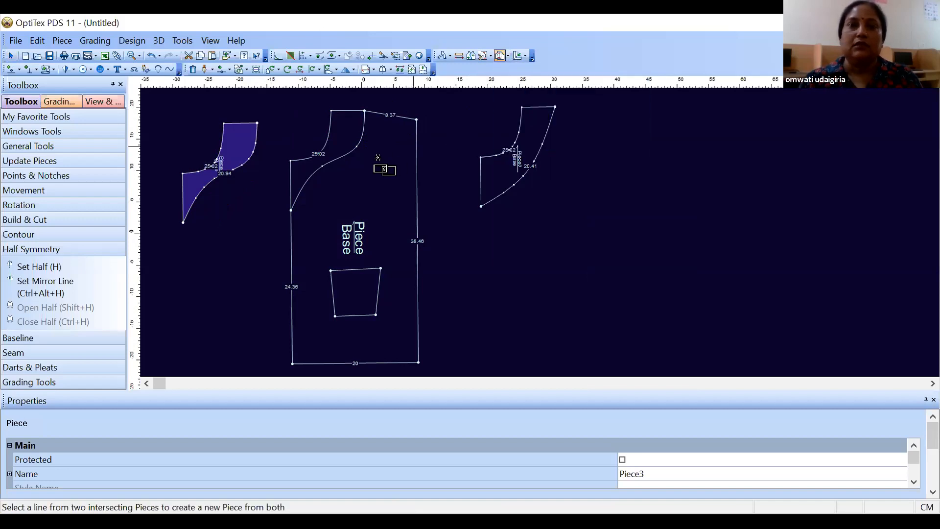
pyautogui.click(324, 146)
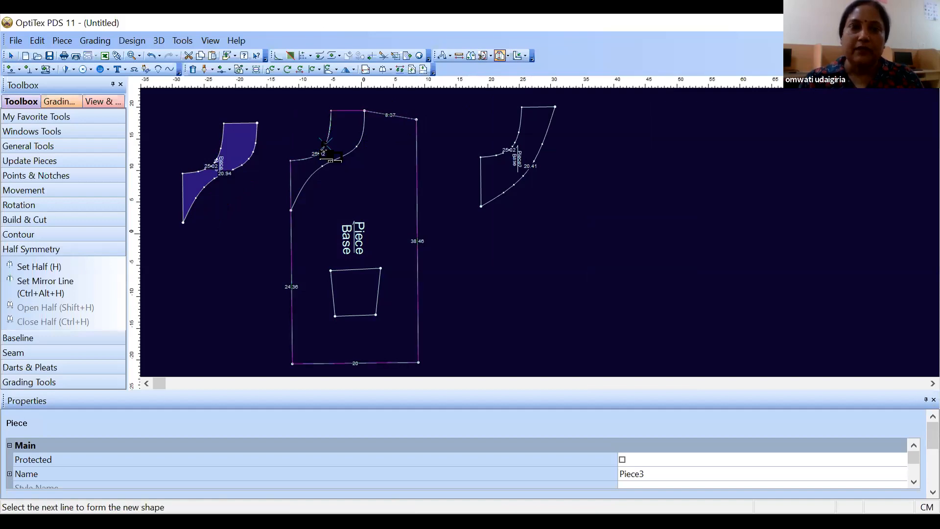
pyautogui.click(352, 122)
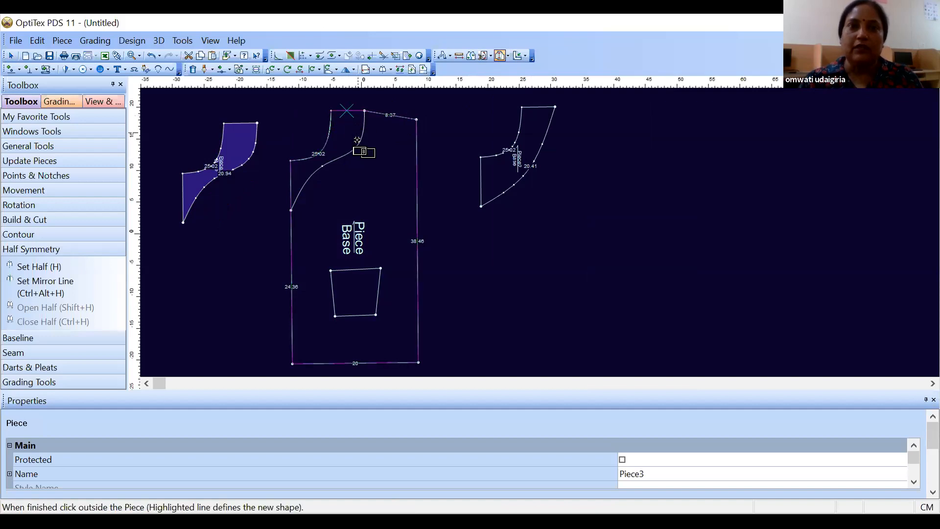
pyautogui.click(291, 171)
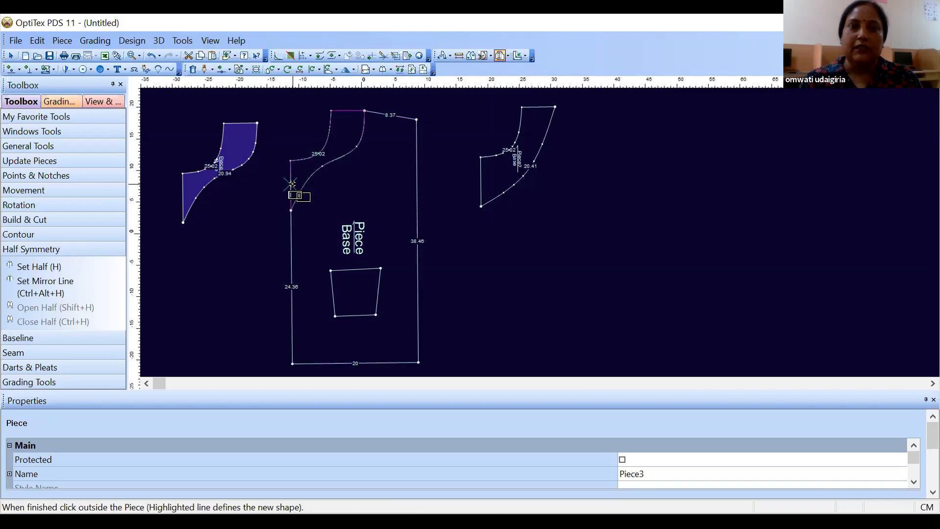
pyautogui.click(292, 171)
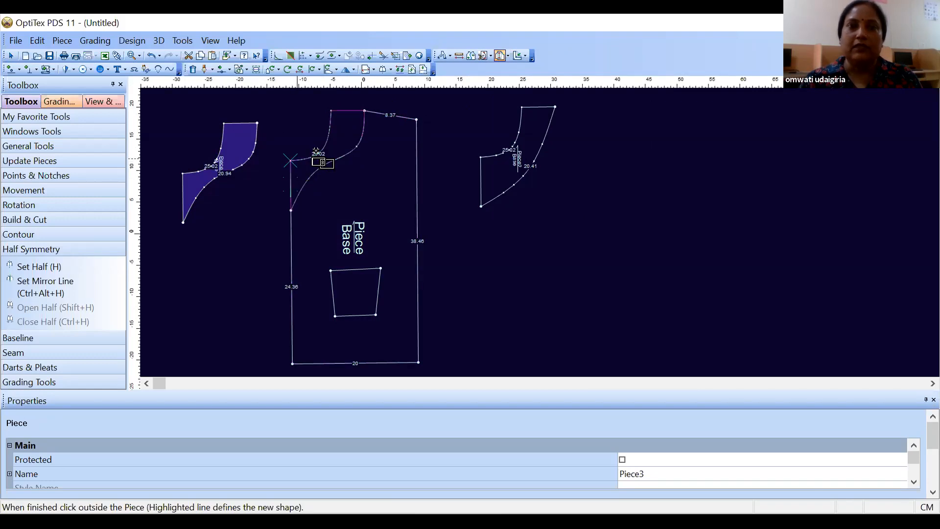
pyautogui.rightClick(462, 130)
pyautogui.click(372, 144)
# Shift the original piece left and retry Trace Piece using its cutout, short top edge, internal curve and upper left edge.
pyautogui.moveTo(346, 144); pyautogui.dragTo(301, 167)
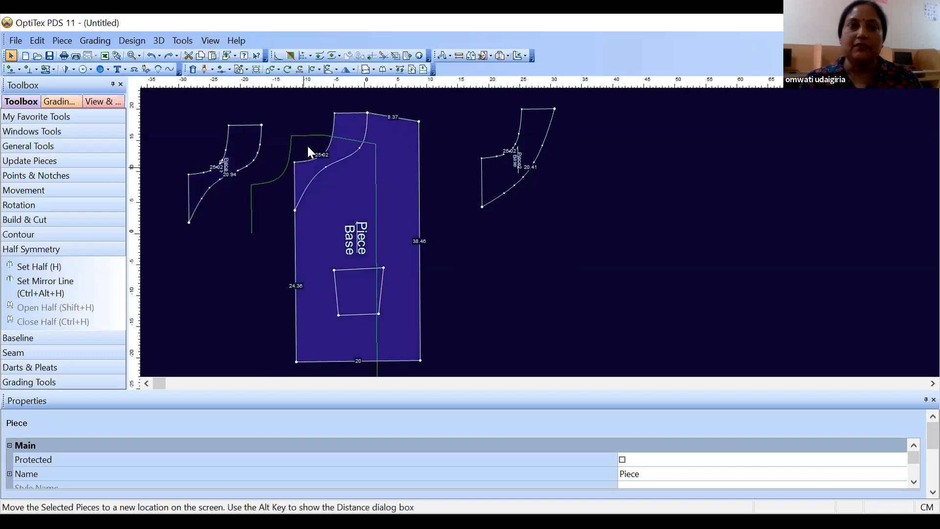
pyautogui.scroll(-2, 533, 235)
pyautogui.scroll(3, 537, 217)
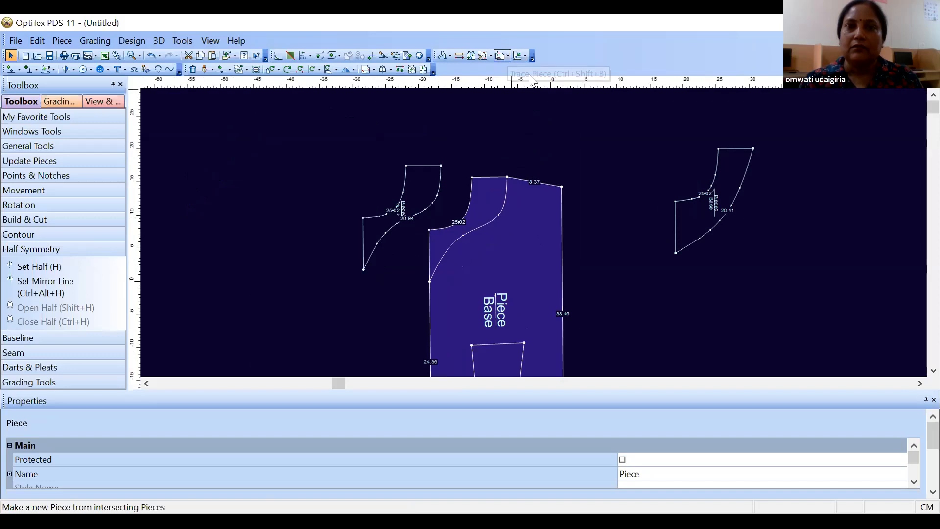
pyautogui.click(509, 55)
pyautogui.click(536, 107)
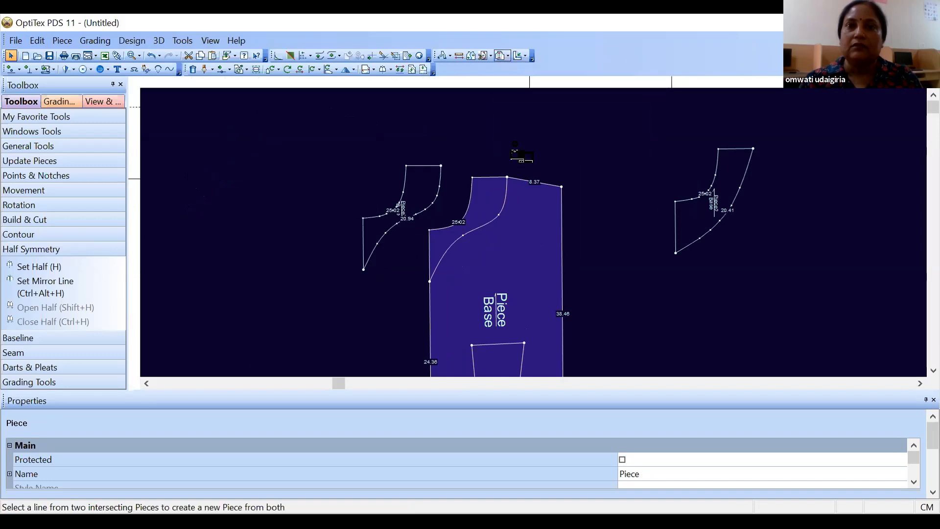
pyautogui.click(469, 189)
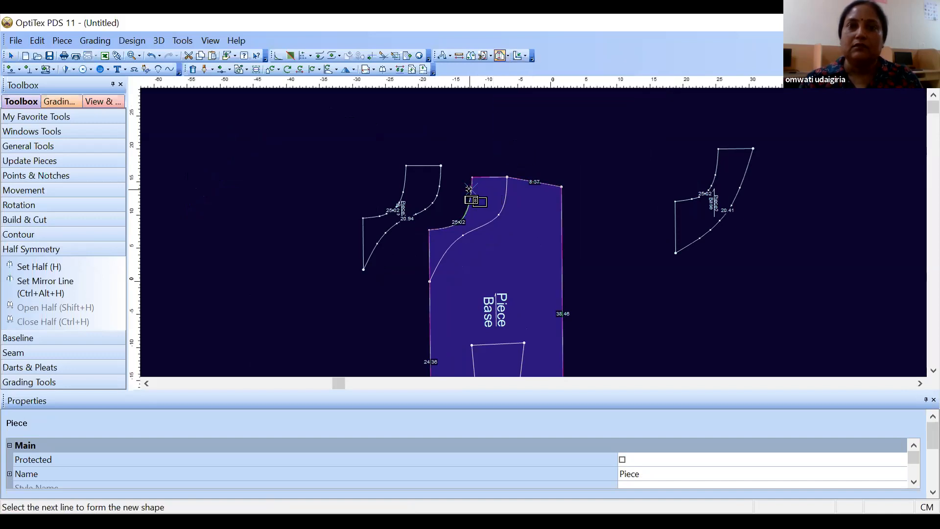
pyautogui.click(501, 176)
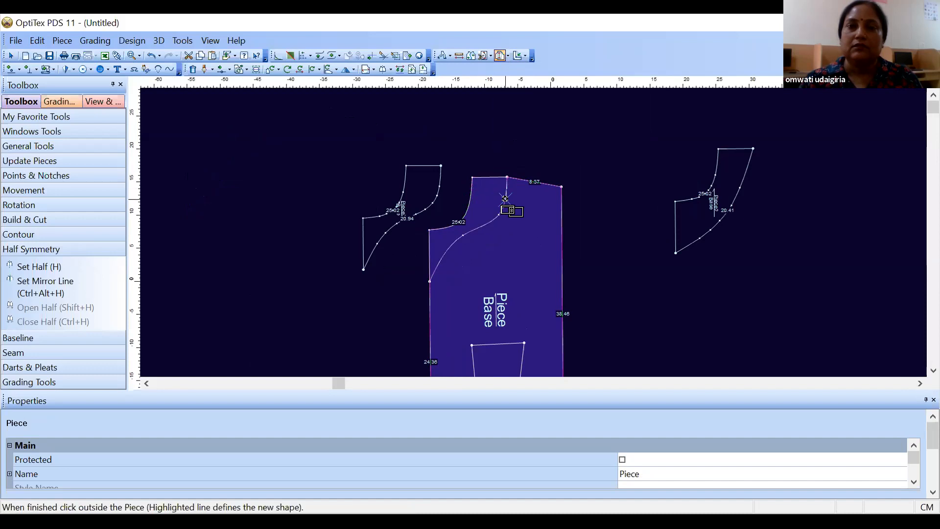
pyautogui.click(429, 231)
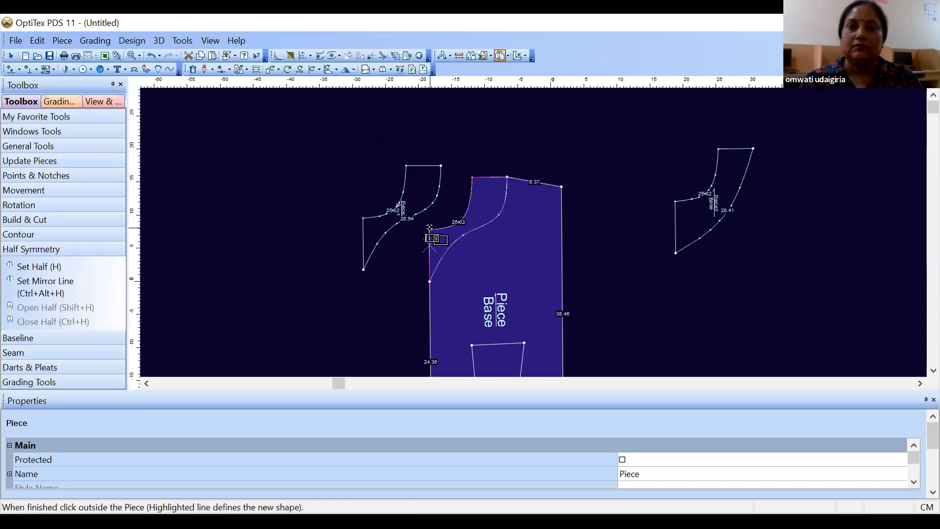
pyautogui.click(571, 186)
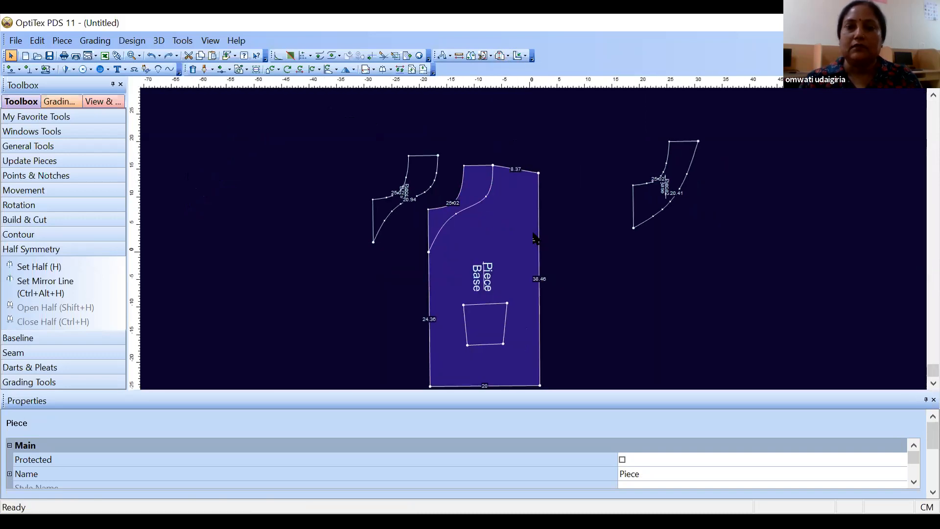
# Spread the pieces out by moving the S-curved piece farther left and the original piece up and to the left.
pyautogui.scroll(-1, 539, 239)
pyautogui.scroll(3, 539, 239)
pyautogui.scroll(-5, 512, 128)
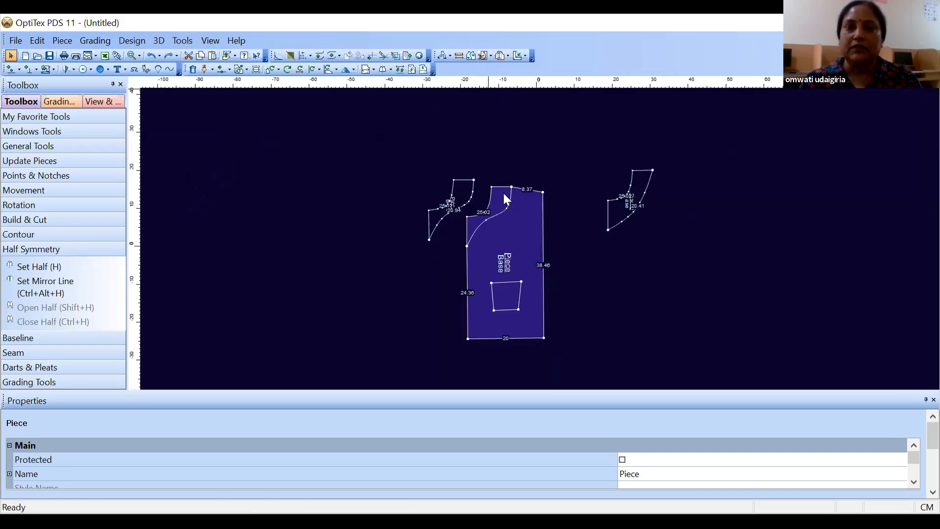
pyautogui.scroll(2, 539, 240)
pyautogui.moveTo(531, 237); pyautogui.dragTo(258, 214)
pyautogui.moveTo(533, 219); pyautogui.dragTo(473, 91)
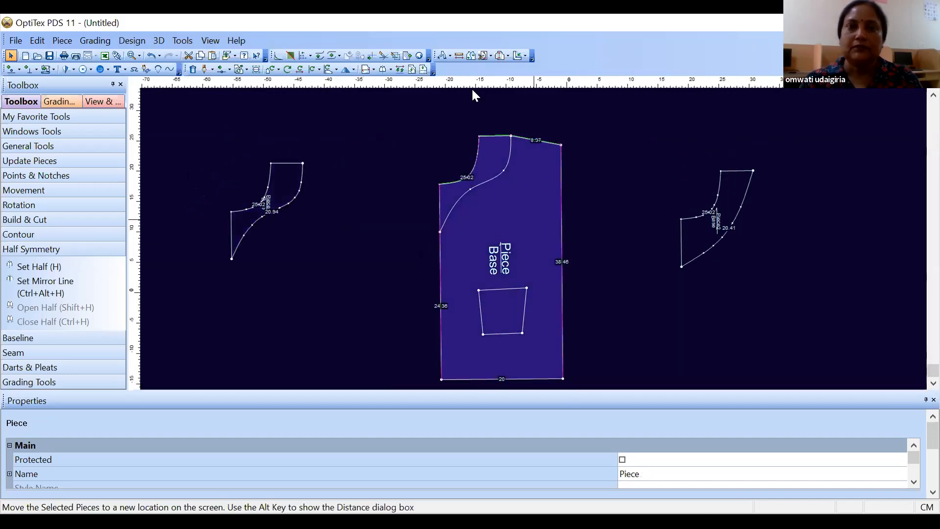
# Create a new piece from the internal trapezoid's contour with Trace Segments, and place it to the left of the original.
pyautogui.click(508, 56)
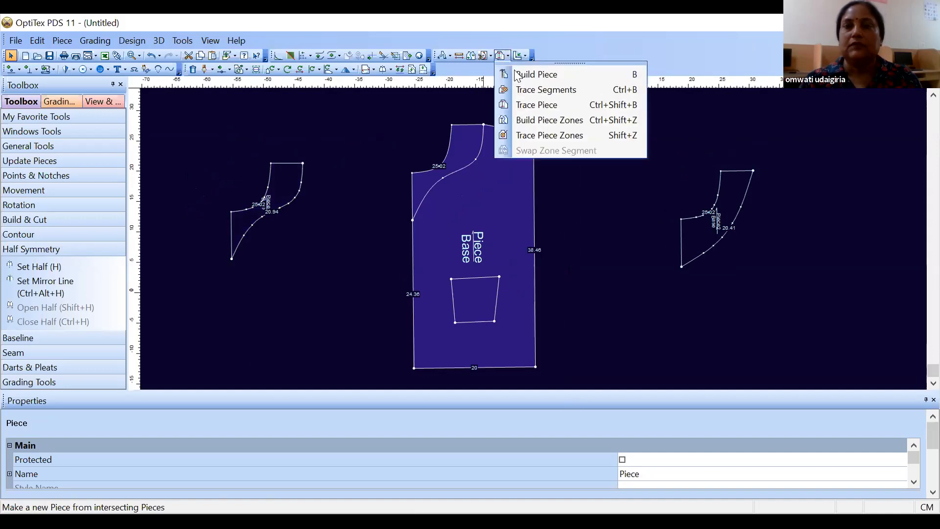
pyautogui.click(538, 89)
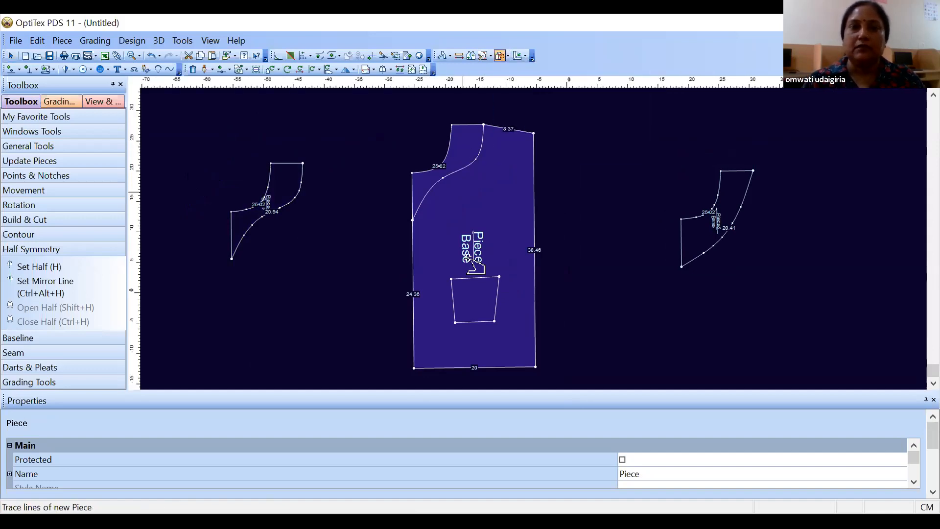
pyautogui.click(496, 296)
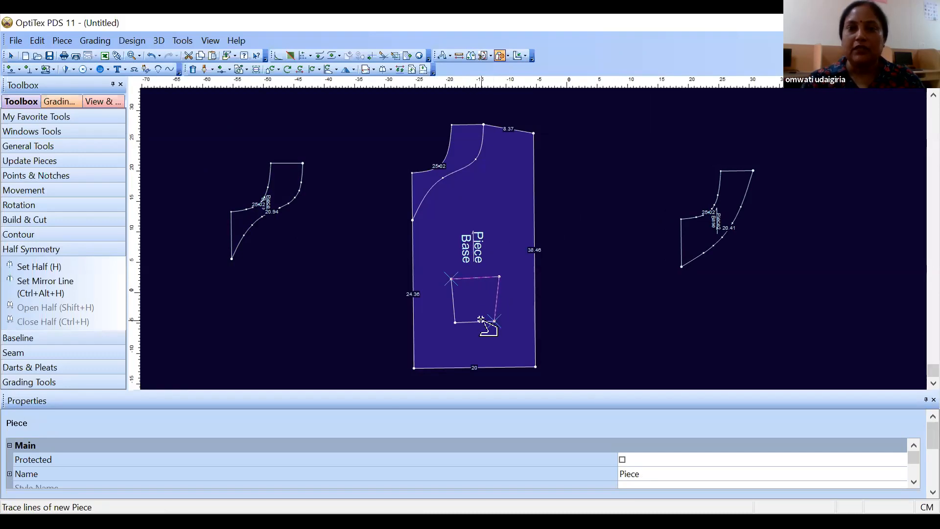
pyautogui.click(481, 320)
pyautogui.click(452, 299)
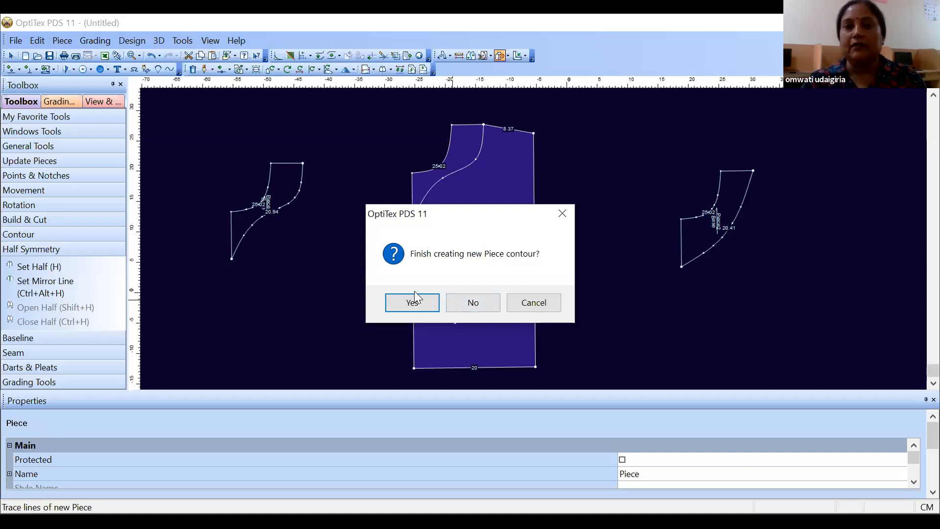
pyautogui.click(413, 303)
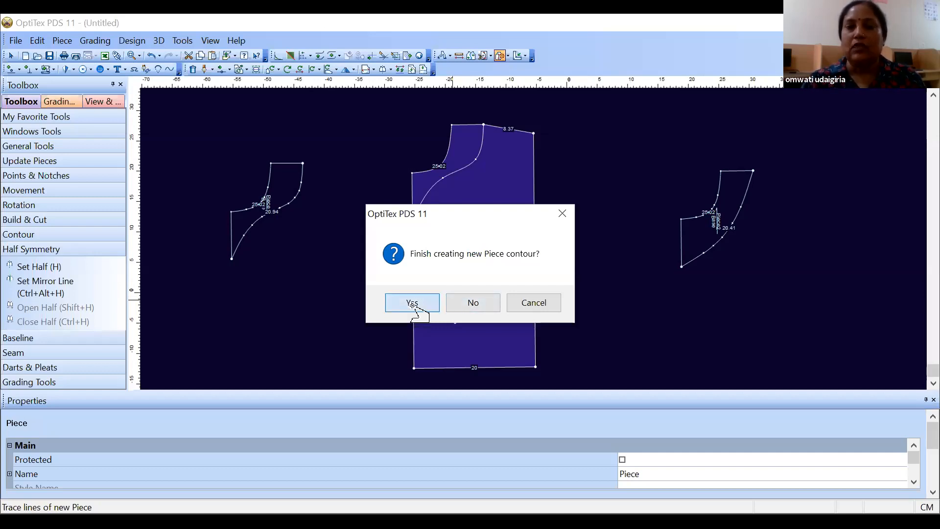
pyautogui.moveTo(497, 289); pyautogui.dragTo(358, 295)
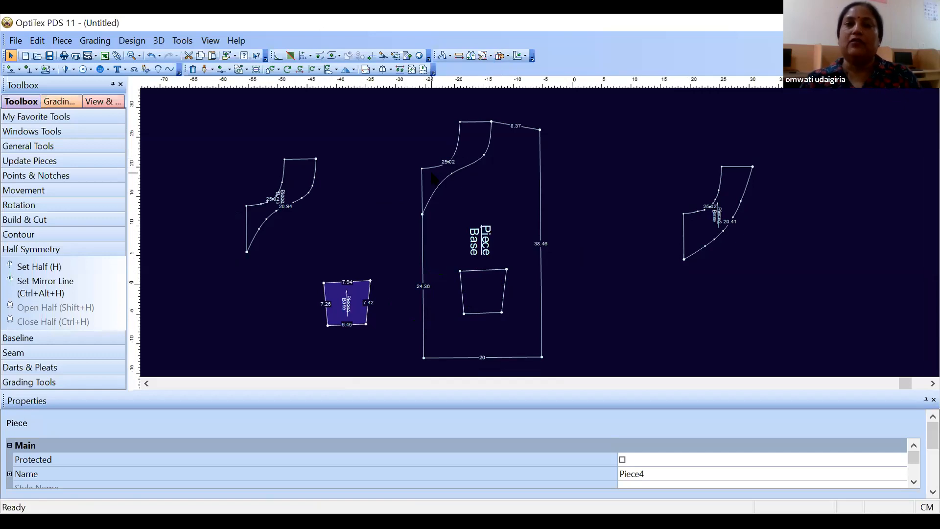
# Move the trapezoid piece farther left and the S-curved piece up and to the left, away from the original.
pyautogui.scroll(3, 533, 233)
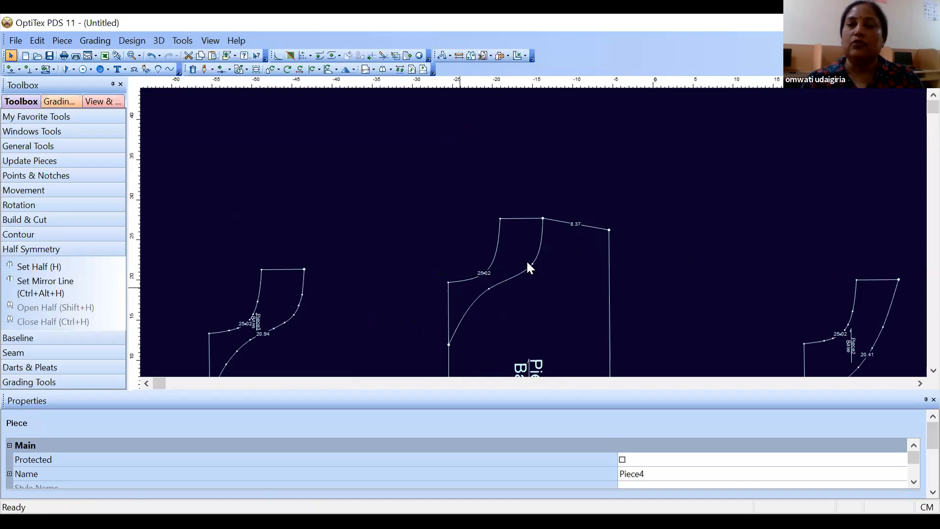
pyautogui.scroll(-3, 539, 241)
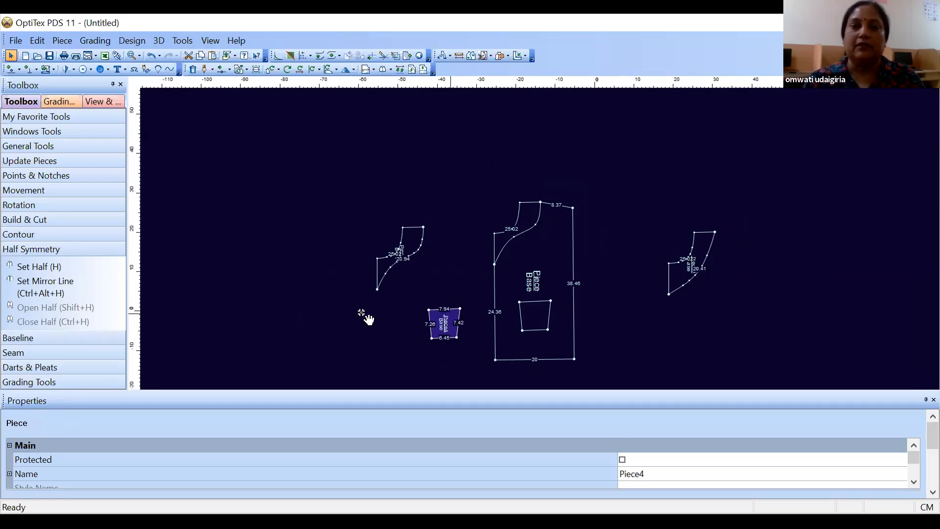
pyautogui.moveTo(410, 246); pyautogui.dragTo(321, 206)
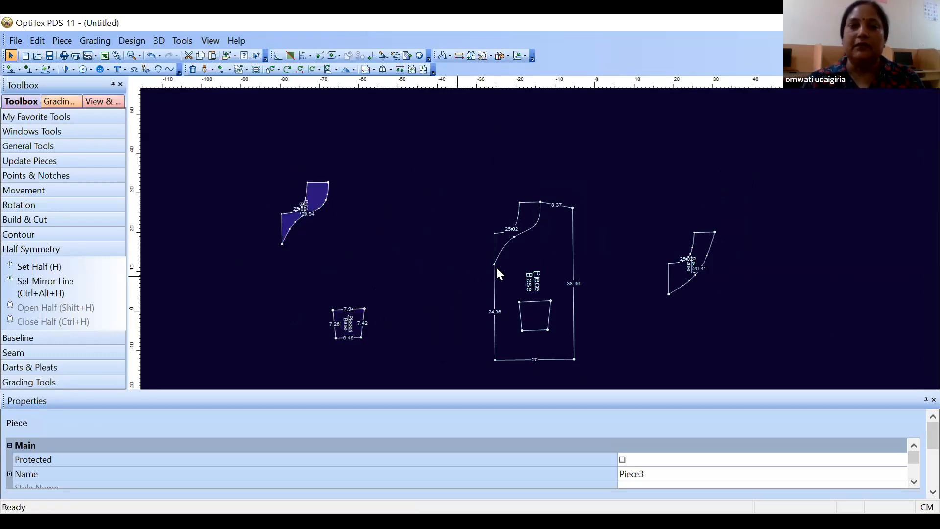
pyautogui.scroll(-3, 538, 236)
pyautogui.scroll(4, 539, 236)
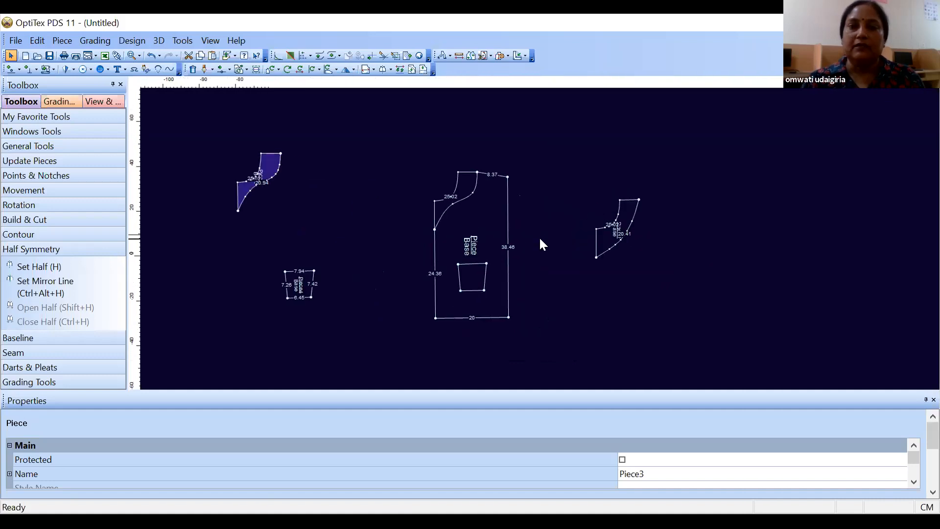
pyautogui.scroll(1, 543, 236)
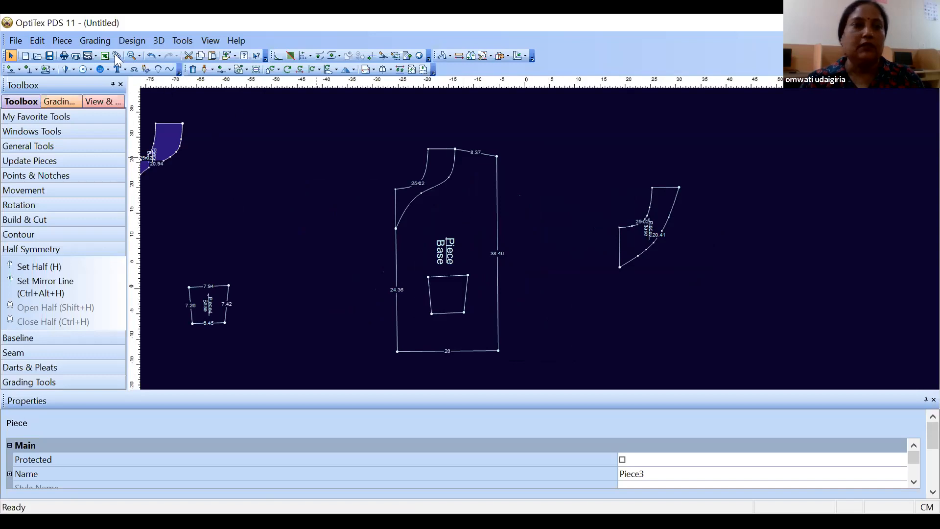
# Create a rectangular piece 20 cm long and 20 cm wide, and place it overlapping the original piece's right edge.
pyautogui.click(68, 43)
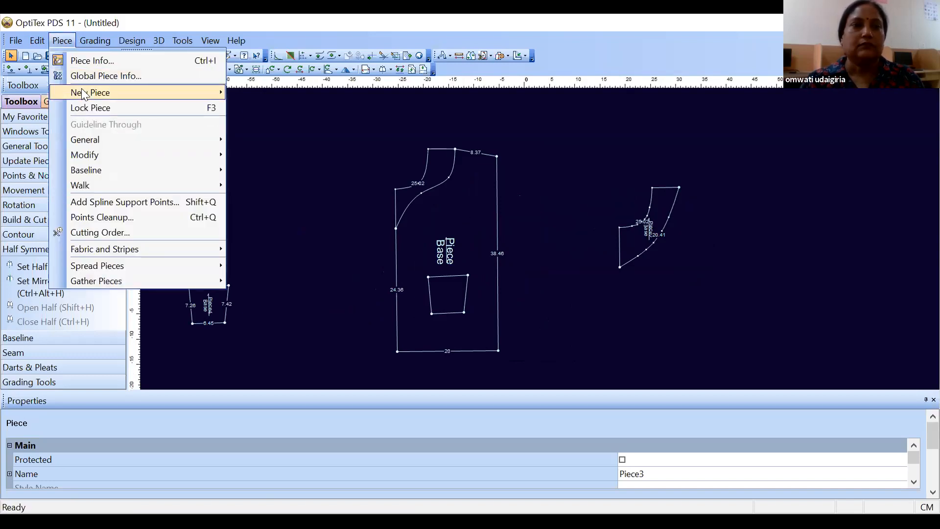
pyautogui.moveTo(212, 98)
pyautogui.click(273, 98)
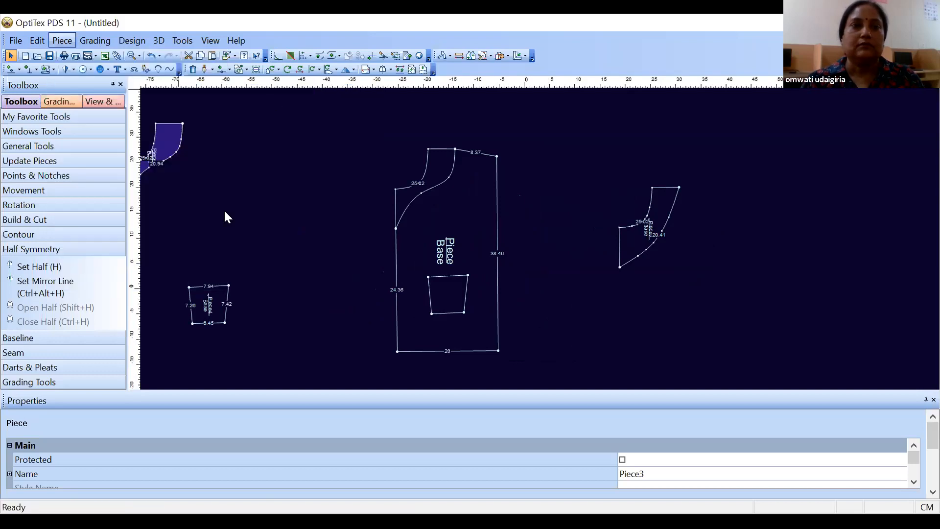
pyautogui.click(204, 229)
pyautogui.press('BackSpace')
pyautogui.press('BackSpace')
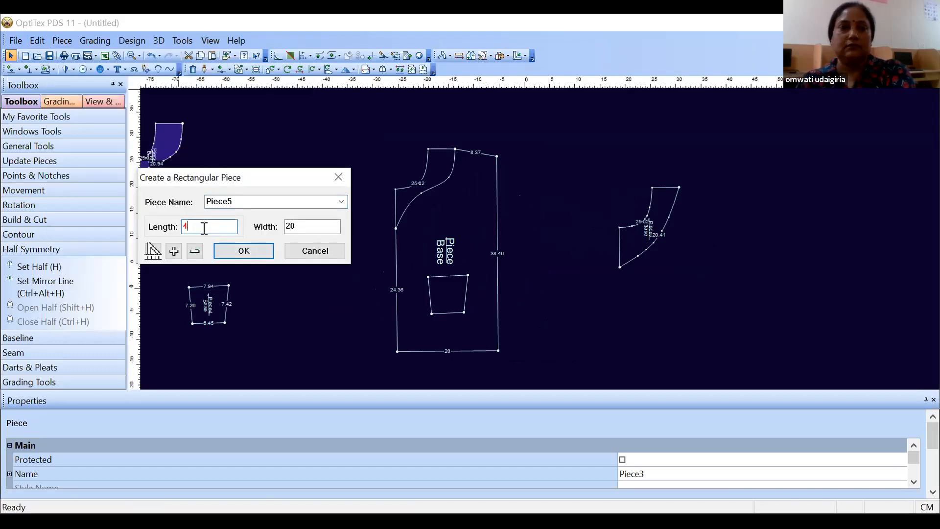
pyautogui.write('20')
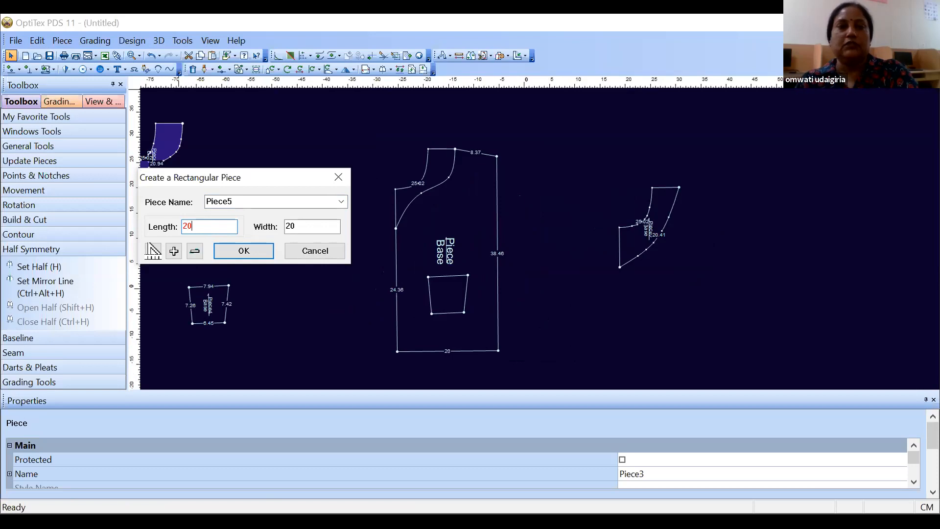
pyautogui.click(245, 251)
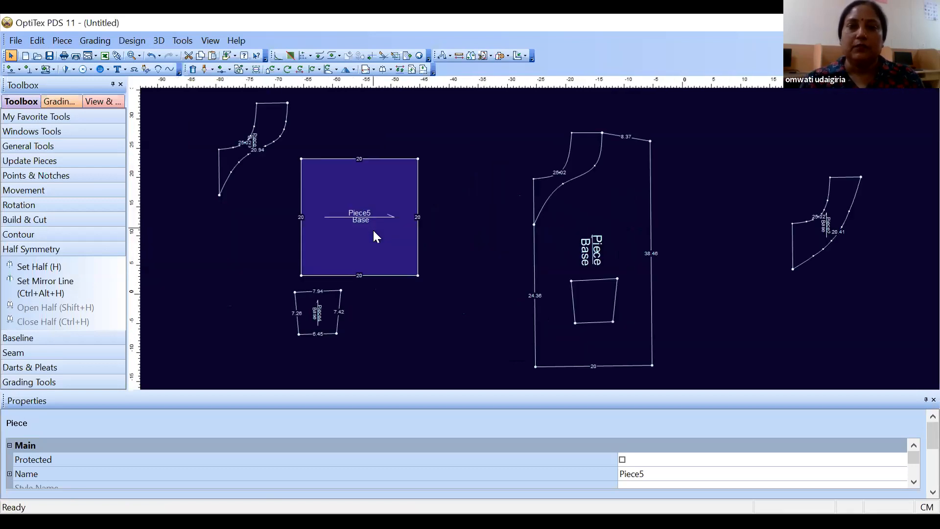
pyautogui.moveTo(377, 237); pyautogui.dragTo(696, 243)
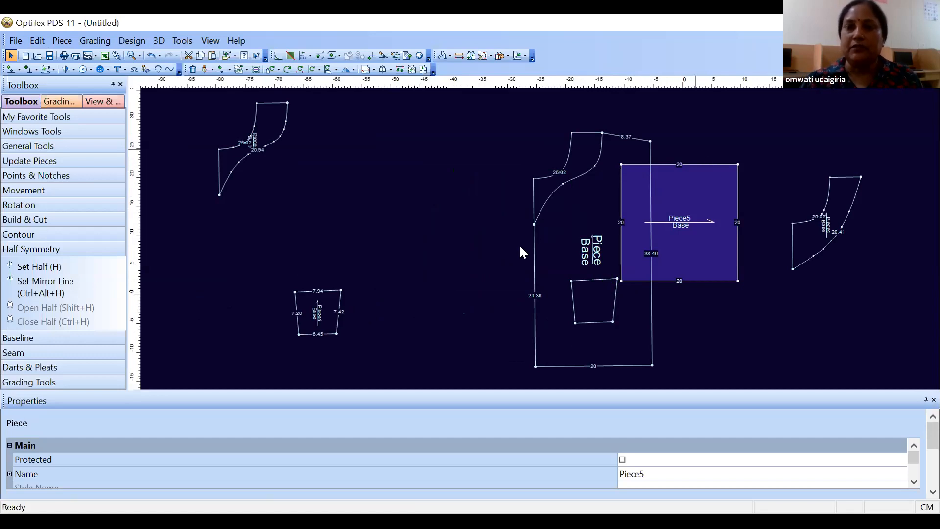
pyautogui.scroll(2, 520, 249)
pyautogui.scroll(-2, 538, 238)
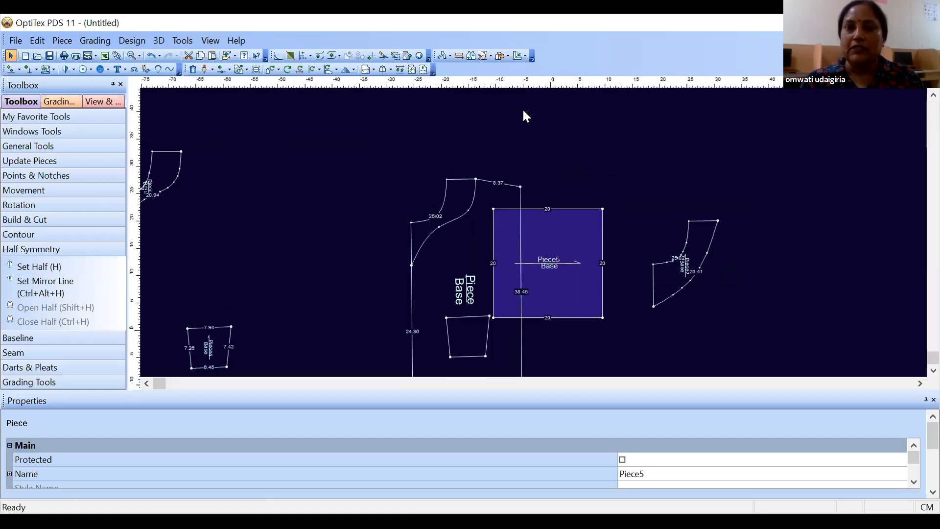
pyautogui.click(508, 56)
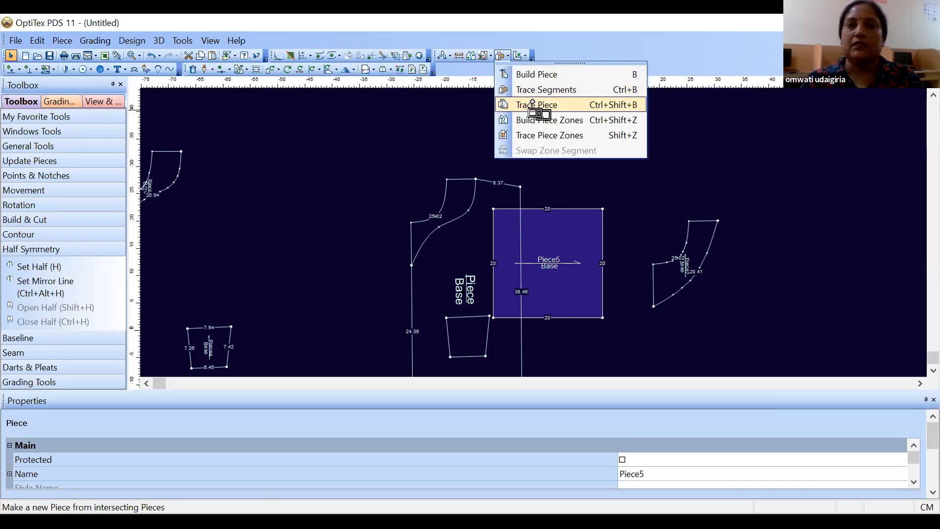
pyautogui.click(539, 105)
pyautogui.click(507, 209)
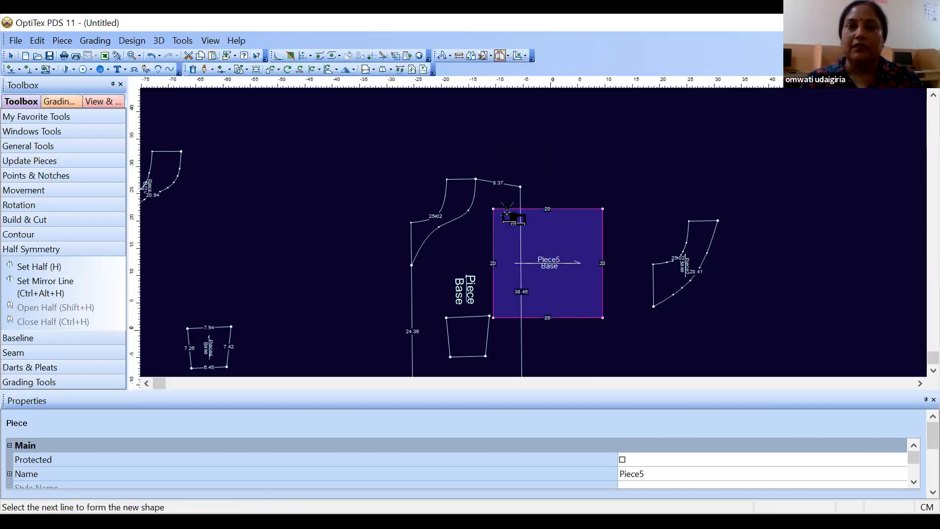
pyautogui.click(521, 236)
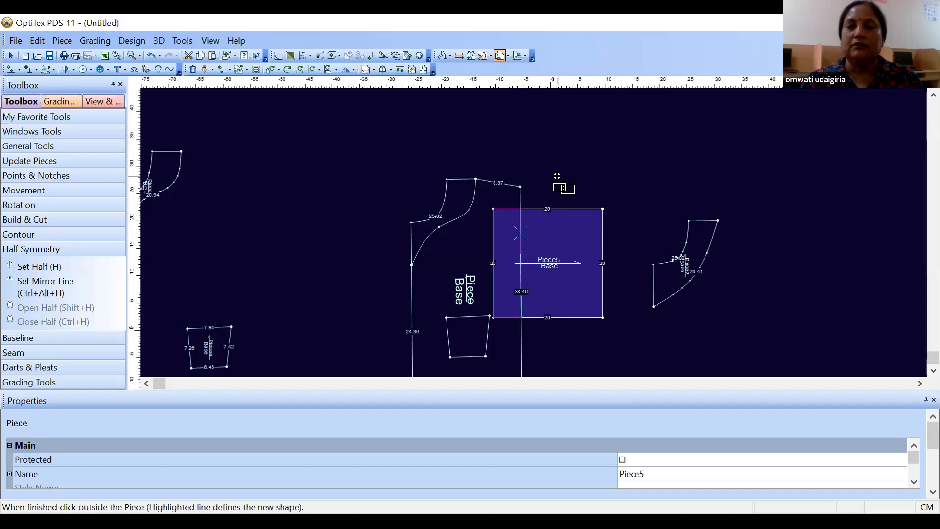
pyautogui.rightClick(571, 166)
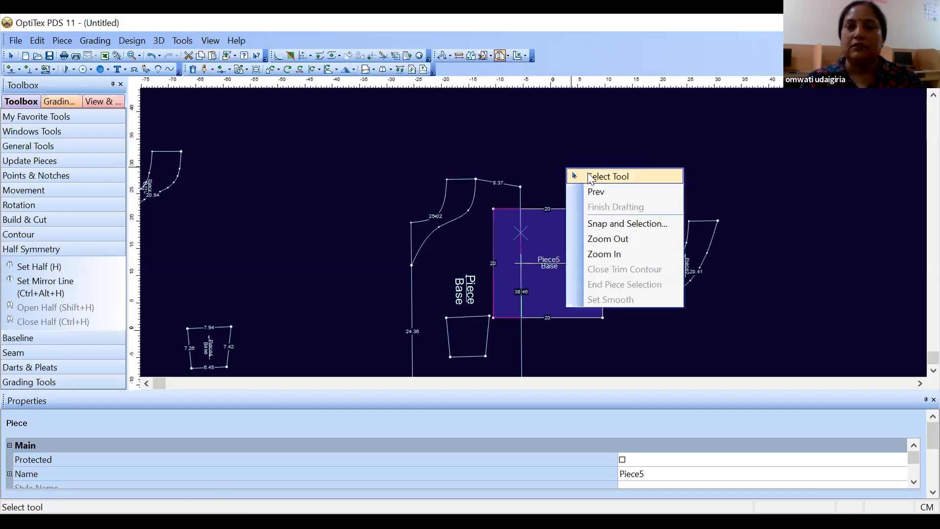
pyautogui.click(607, 176)
# Create a new piece from the overlap of the square and the original with Trace Segments, and place it left of the original.
pyautogui.click(508, 56)
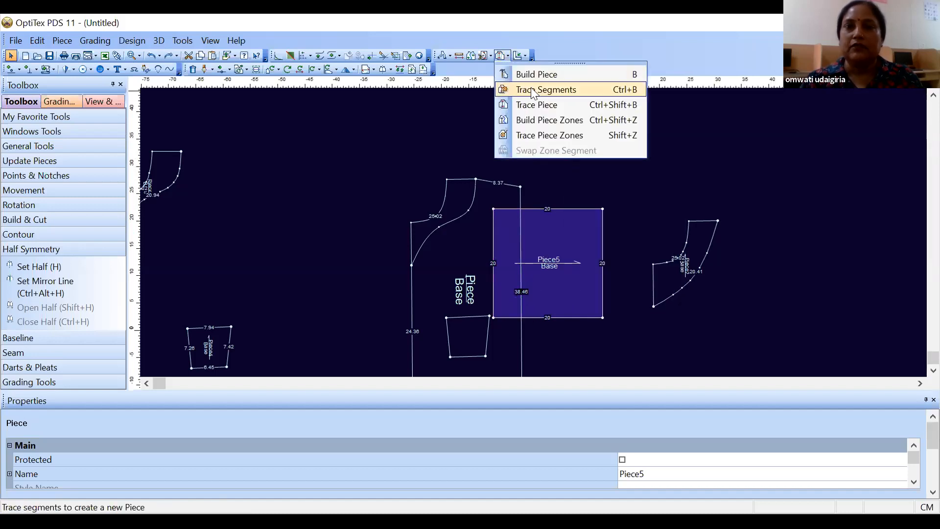
pyautogui.click(527, 89)
pyautogui.click(494, 209)
pyautogui.click(492, 260)
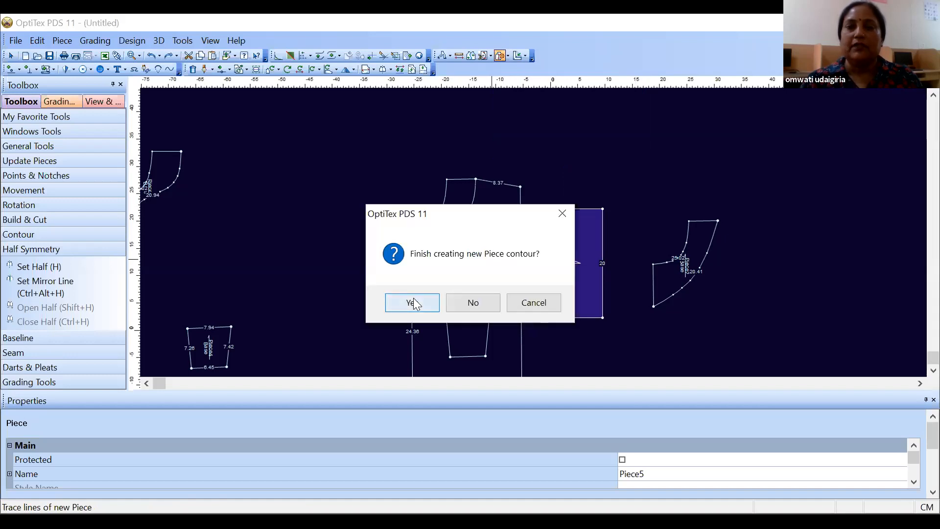
pyautogui.click(413, 302)
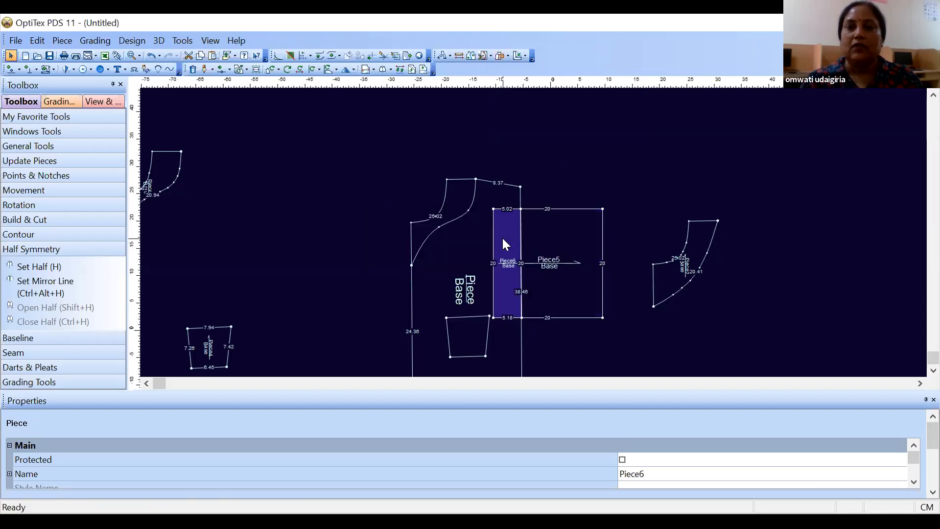
pyautogui.moveTo(416, 205); pyautogui.dragTo(348, 208)
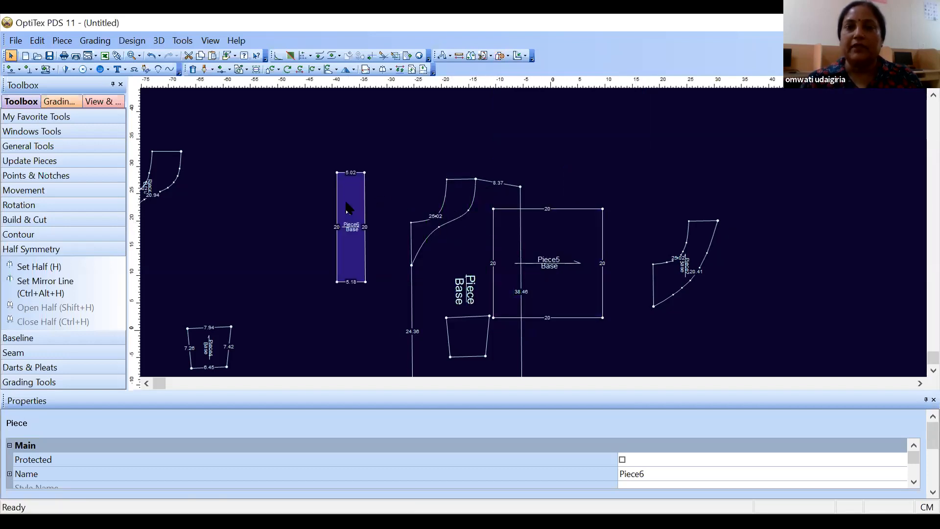
# Move the square piece clear of the original to its upper right, and shift the narrow strip farther left.
pyautogui.moveTo(547, 243); pyautogui.dragTo(643, 157)
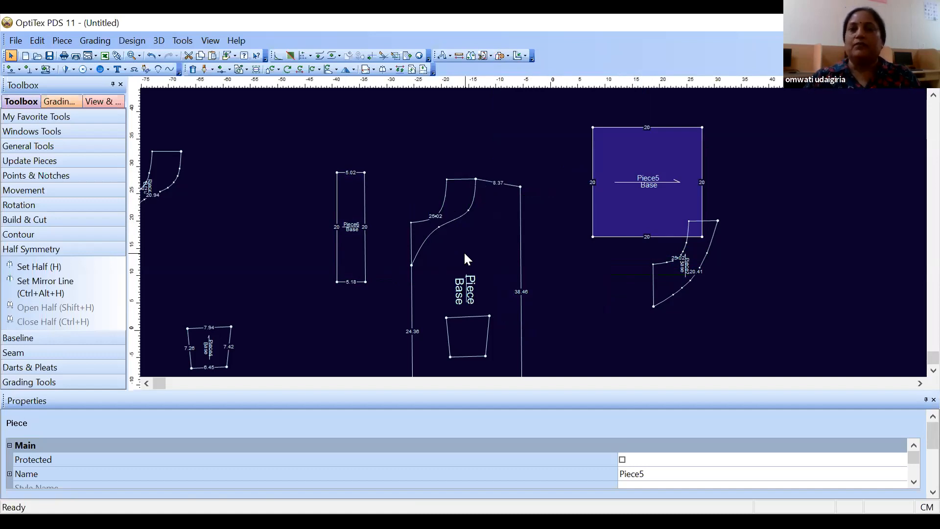
pyautogui.click(346, 249)
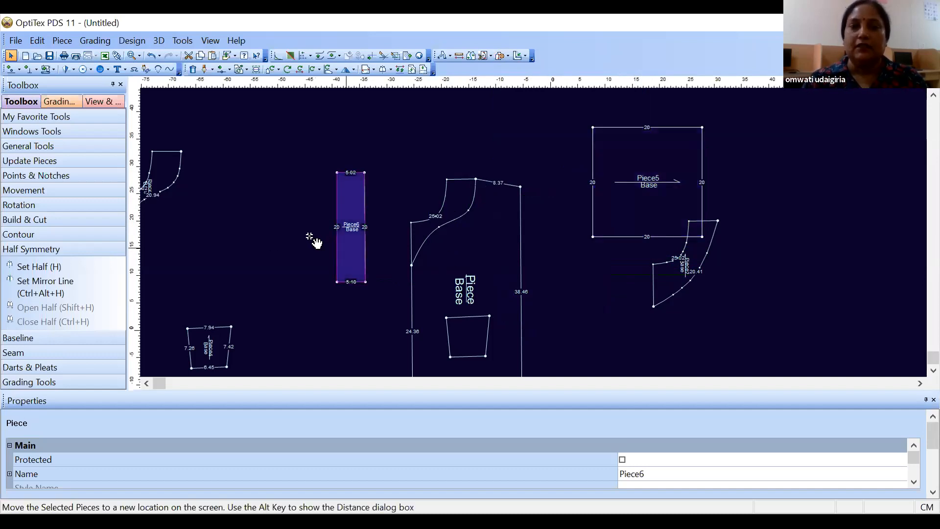
pyautogui.moveTo(314, 240); pyautogui.dragTo(311, 239)
pyautogui.moveTo(612, 216); pyautogui.dragTo(558, 223)
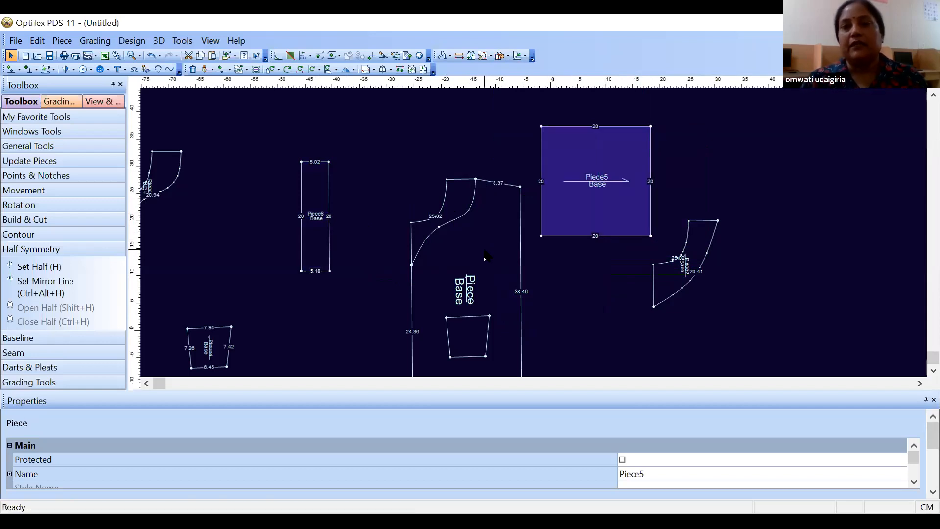
# Move the narrow strip and the original piece left to leave free space between the original and the square.
pyautogui.scroll(-1, 484, 249)
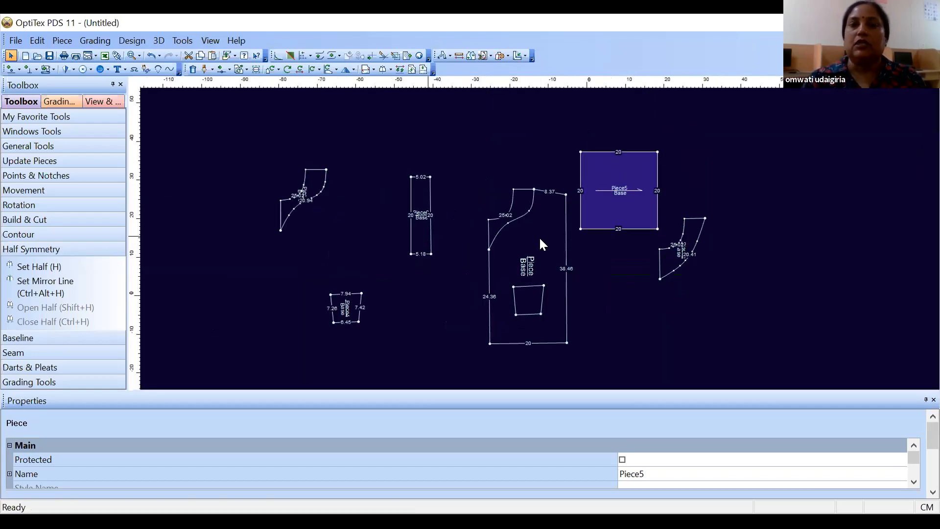
pyautogui.scroll(1, 587, 216)
pyautogui.moveTo(676, 239); pyautogui.dragTo(632, 231)
pyautogui.moveTo(535, 227); pyautogui.dragTo(466, 233)
pyautogui.moveTo(606, 227); pyautogui.dragTo(545, 210)
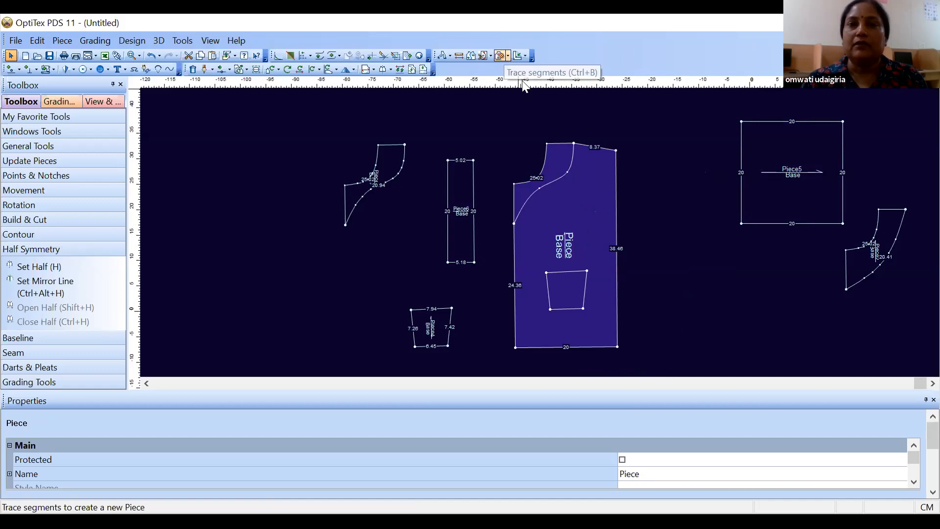
# Gather the narrow strip, S-curved piece and trapezoid piece at the far left of the work area, and select the original piece.
pyautogui.click(507, 56)
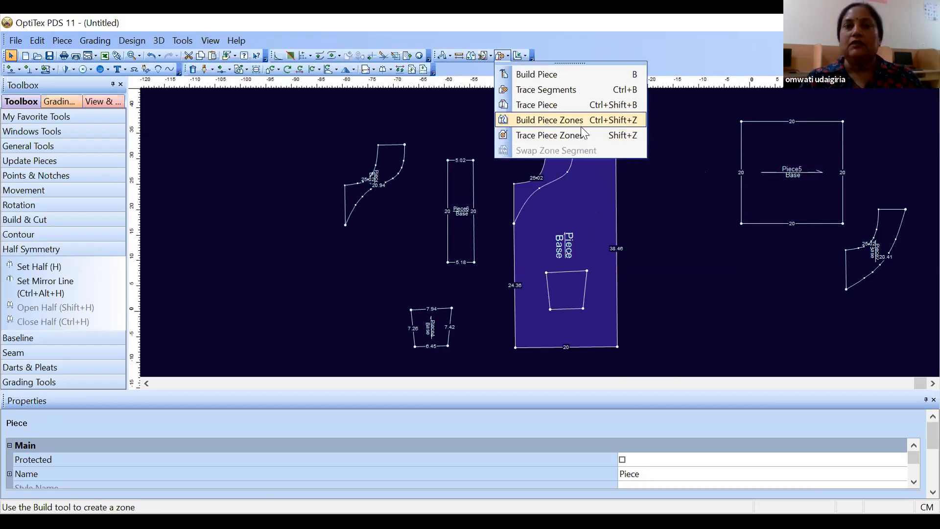
pyautogui.moveTo(465, 193); pyautogui.dragTo(260, 235)
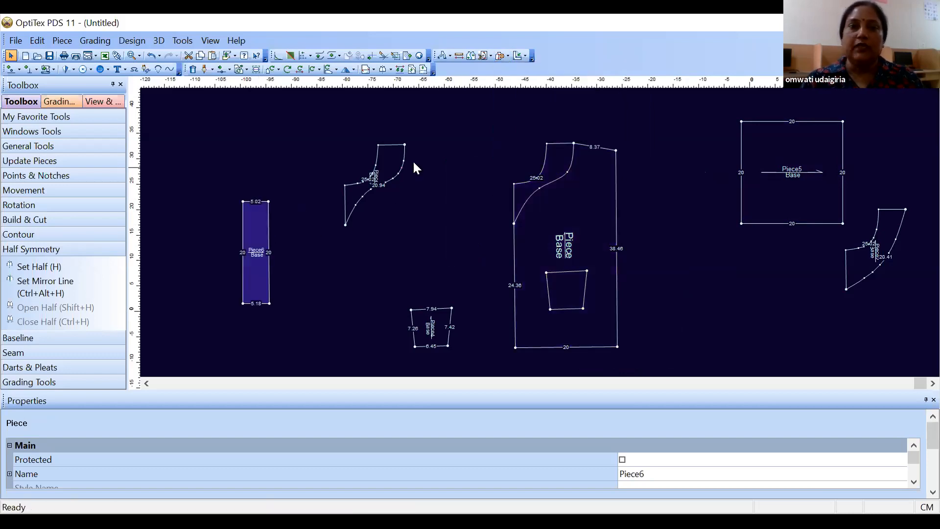
pyautogui.moveTo(375, 159); pyautogui.dragTo(281, 135)
pyautogui.moveTo(420, 307); pyautogui.dragTo(284, 274)
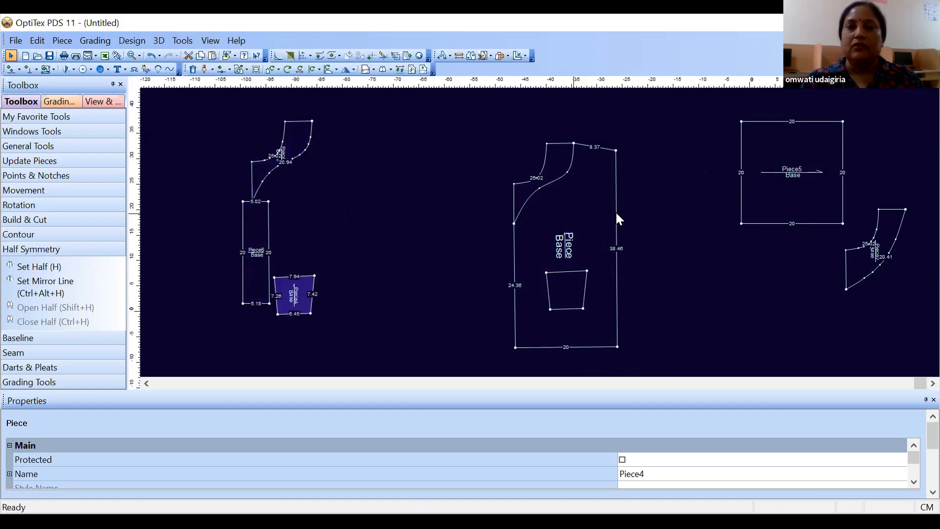
pyautogui.click(533, 242)
pyautogui.scroll(1, 533, 242)
pyautogui.scroll(-1, 488, 257)
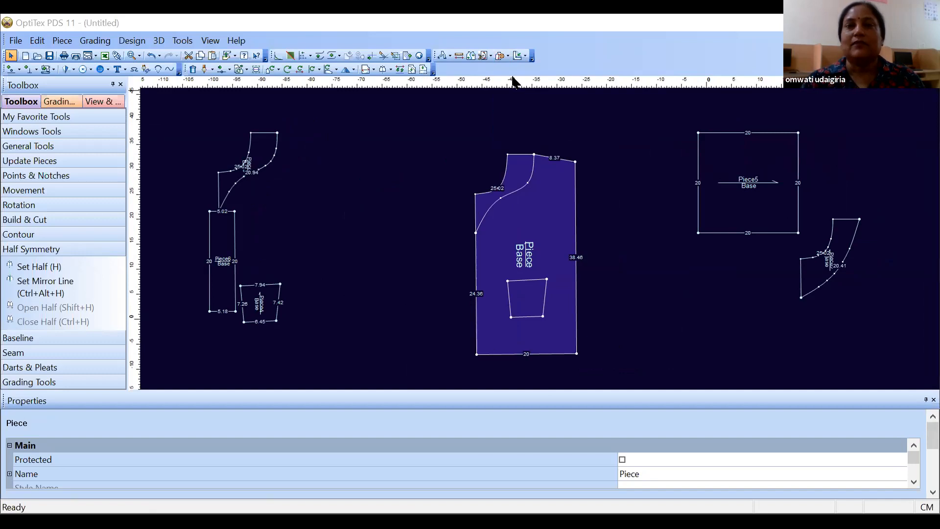
# Define two zones on the original piece with Build Piece Zones: the S-curved upper-left area and the inner trapezoid.
pyautogui.click(508, 55)
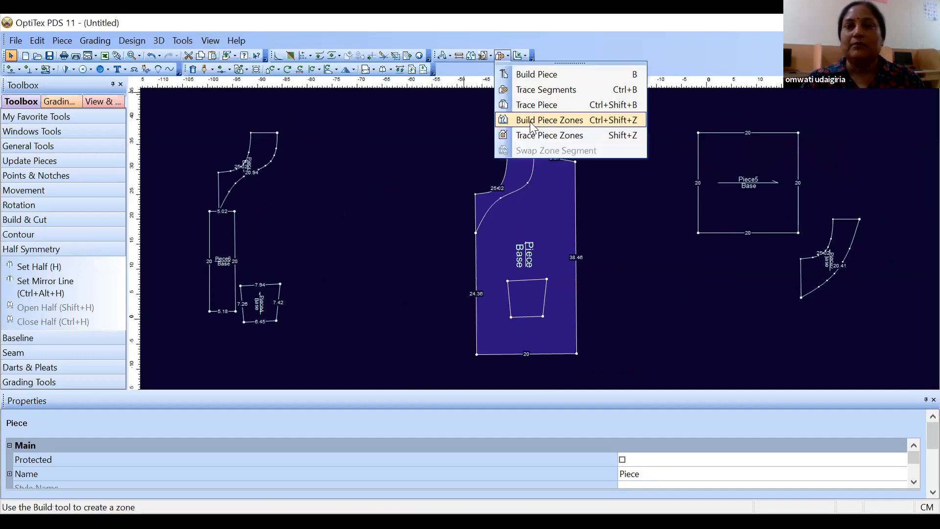
pyautogui.click(541, 120)
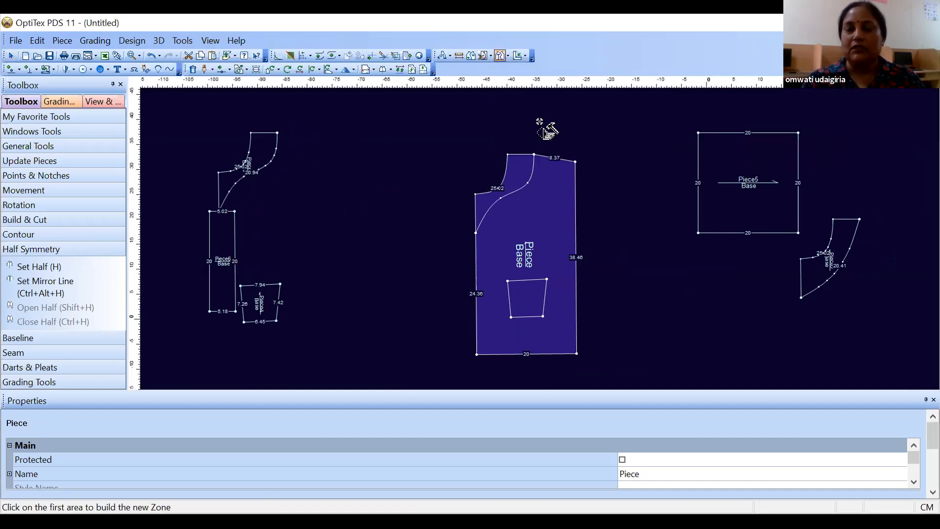
pyautogui.click(517, 166)
pyautogui.click(517, 166)
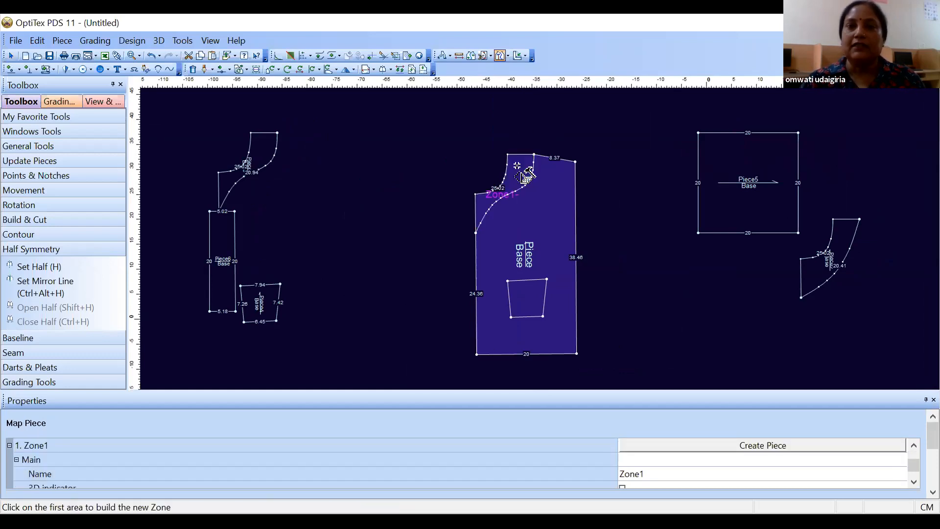
pyautogui.click(522, 294)
pyautogui.click(529, 301)
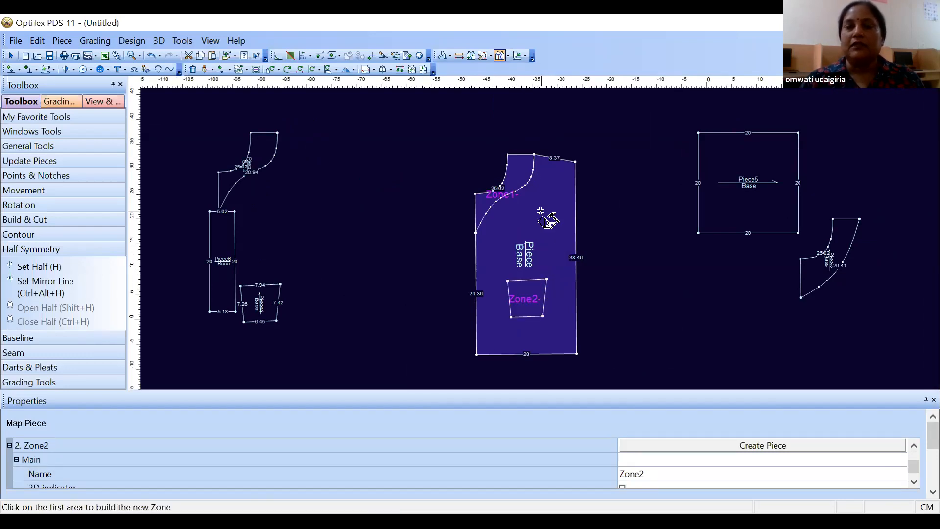
pyautogui.rightClick(622, 165)
pyautogui.click(652, 174)
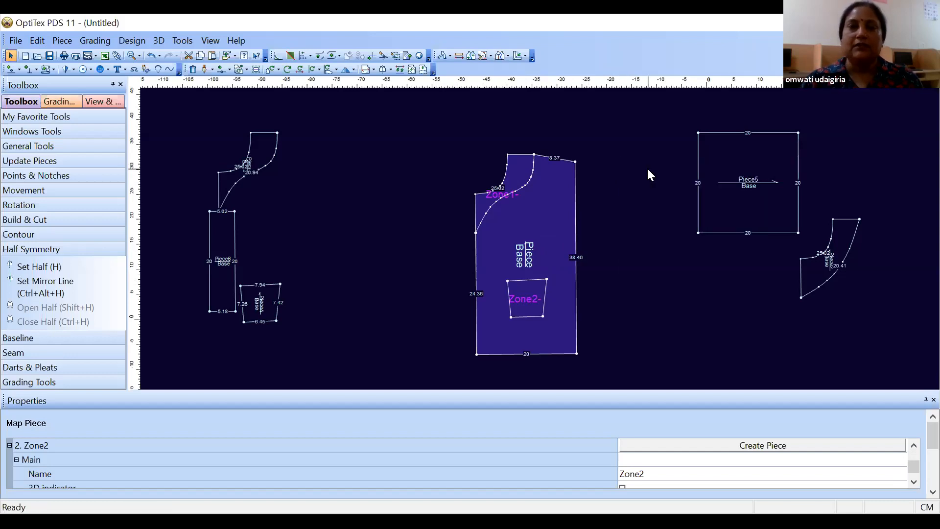
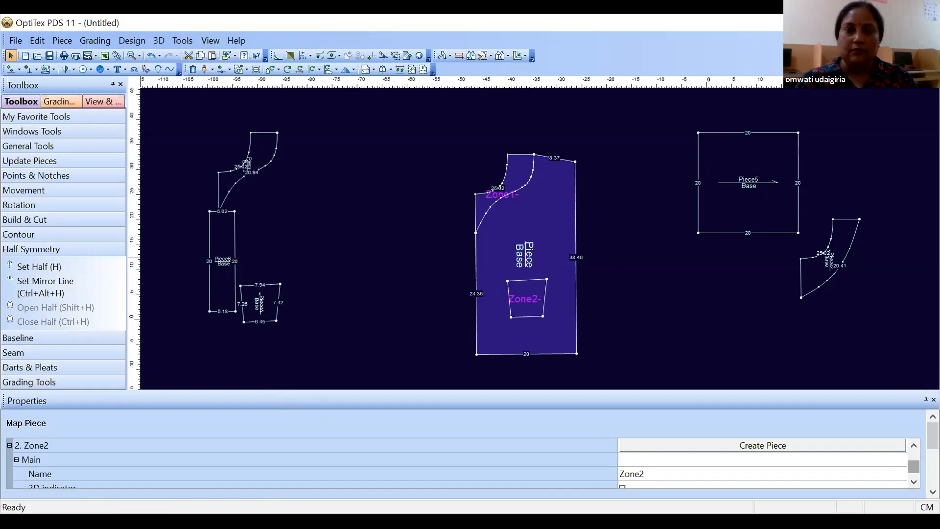
# Create separate pieces from both zones and move them together into the free space left of the original piece.
pyautogui.moveTo(913, 467); pyautogui.dragTo(913, 461)
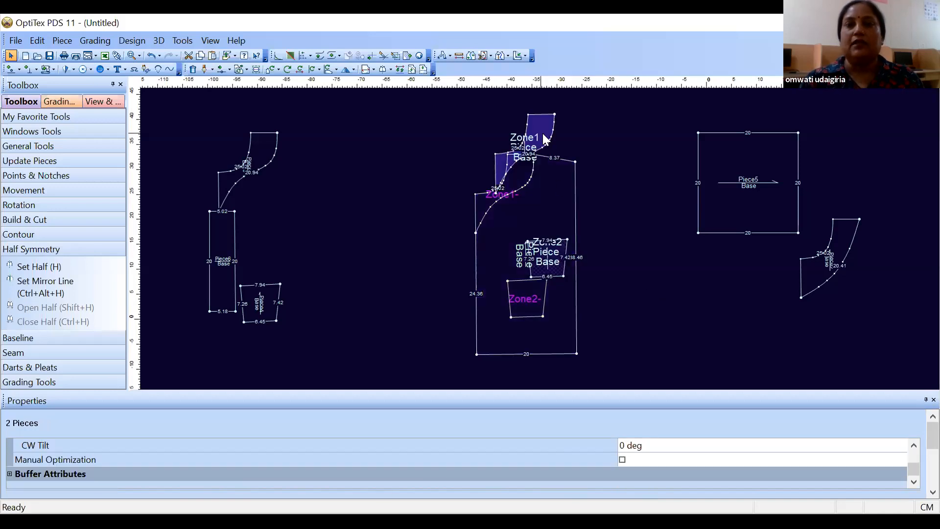
pyautogui.moveTo(543, 135)
pyautogui.mouseDown()
pyautogui.moveTo(441, 136)
pyautogui.moveTo(420, 168)
pyautogui.mouseUp()
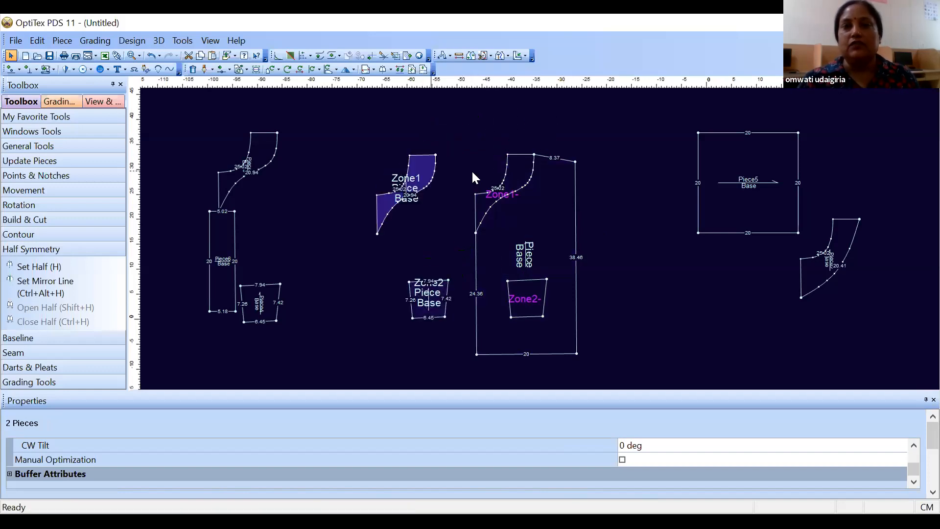
pyautogui.moveTo(390, 210); pyautogui.dragTo(381, 247)
pyautogui.moveTo(419, 189); pyautogui.dragTo(424, 172)
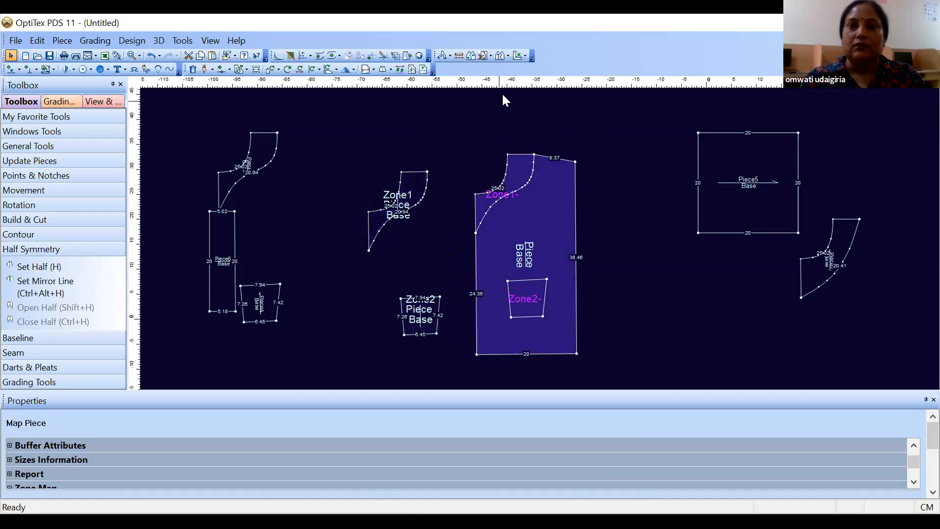
# Move the original piece to the right, away from the two zone pieces and close to the square.
pyautogui.click(508, 56)
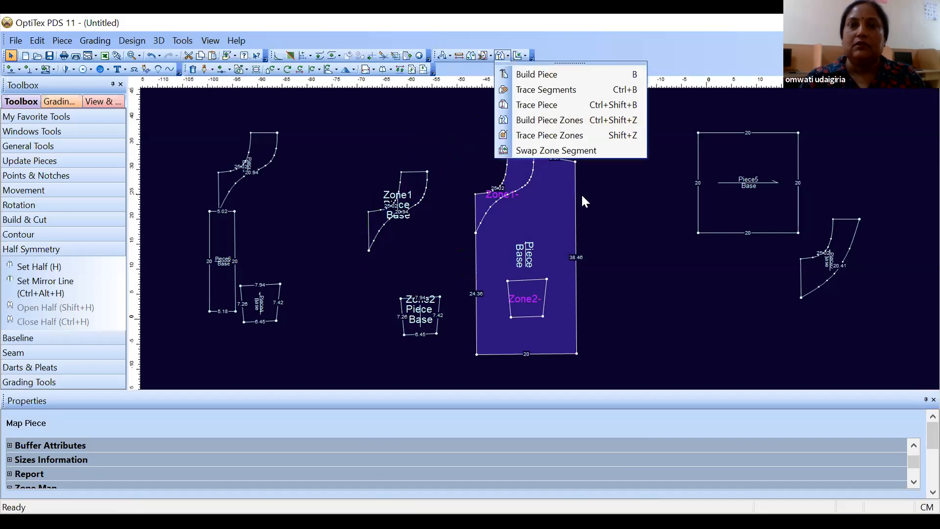
pyautogui.click(609, 210)
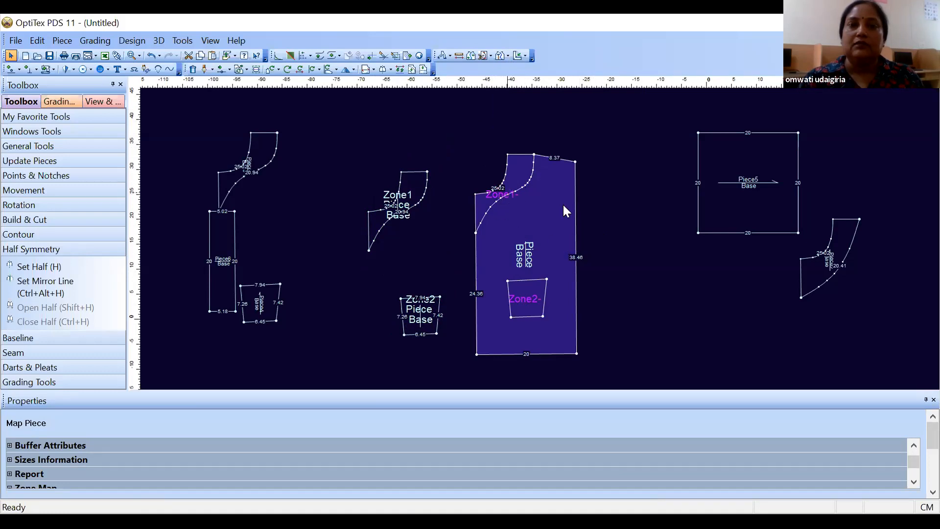
pyautogui.moveTo(549, 146); pyautogui.dragTo(529, 133)
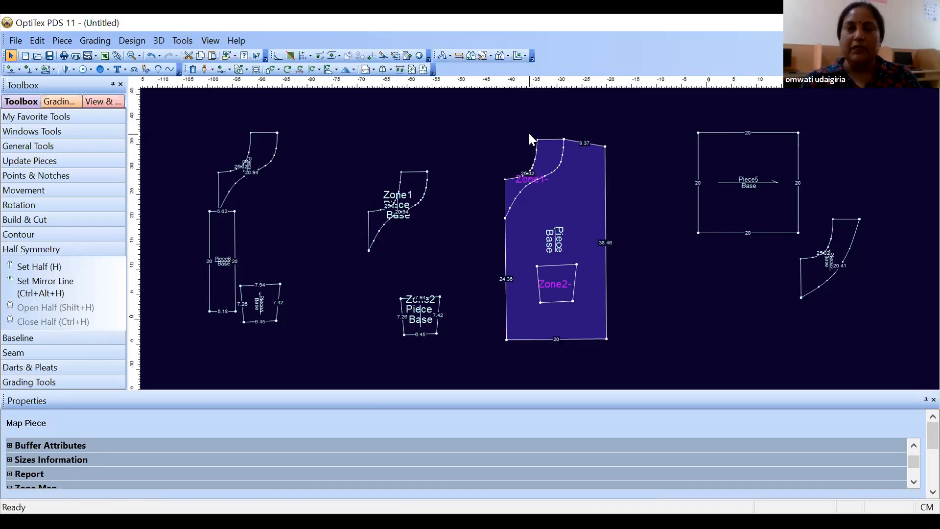
pyautogui.click(530, 177)
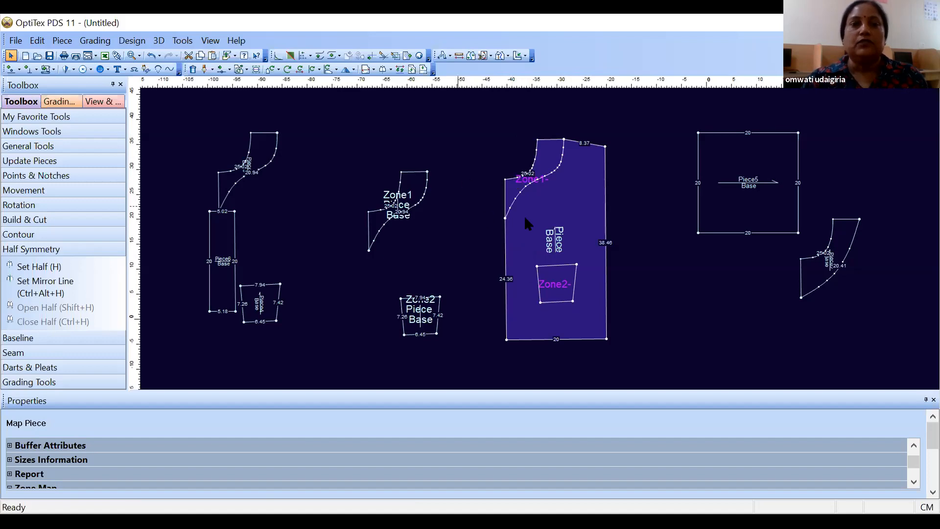
pyautogui.moveTo(554, 224); pyautogui.dragTo(615, 240)
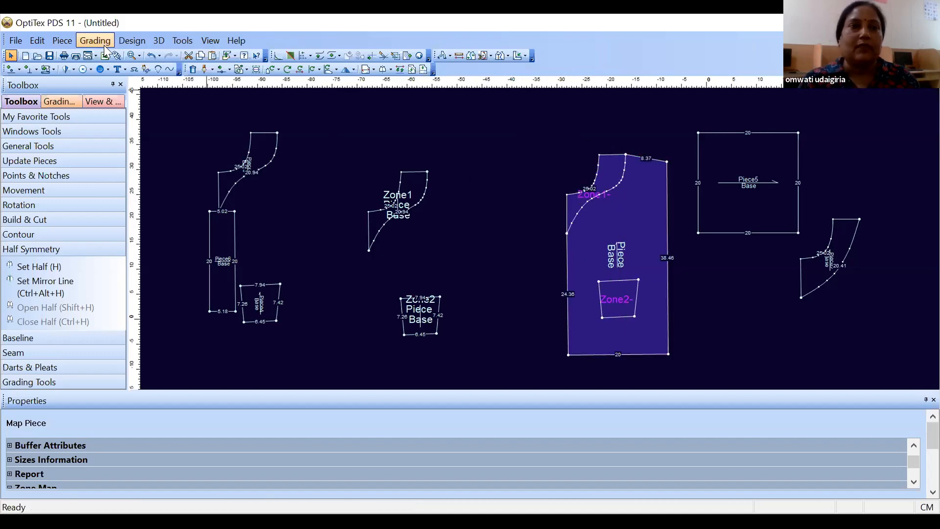
pyautogui.click(609, 217)
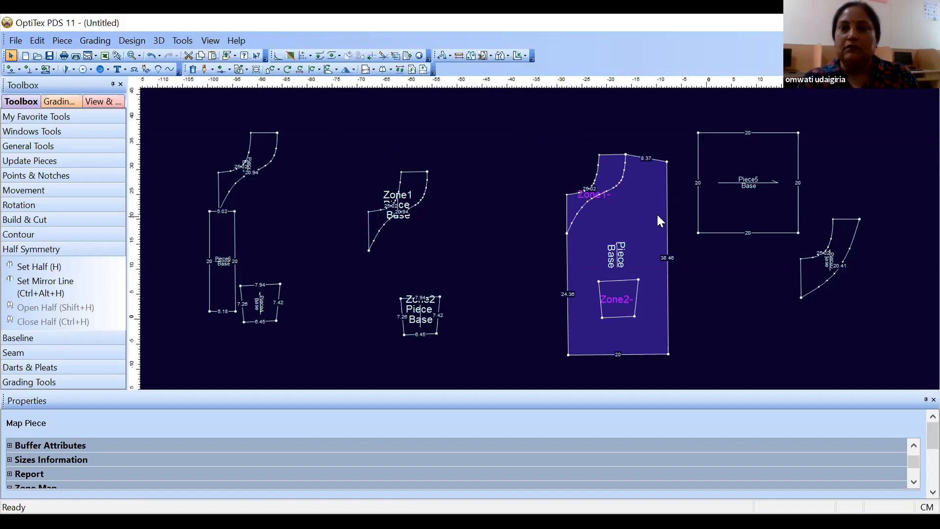
# Move the original piece left over the two zone pieces and bring the square into the middle of the work area.
pyautogui.moveTo(610, 217); pyautogui.dragTo(351, 205)
pyautogui.moveTo(734, 216); pyautogui.dragTo(497, 216)
pyautogui.click(62, 40)
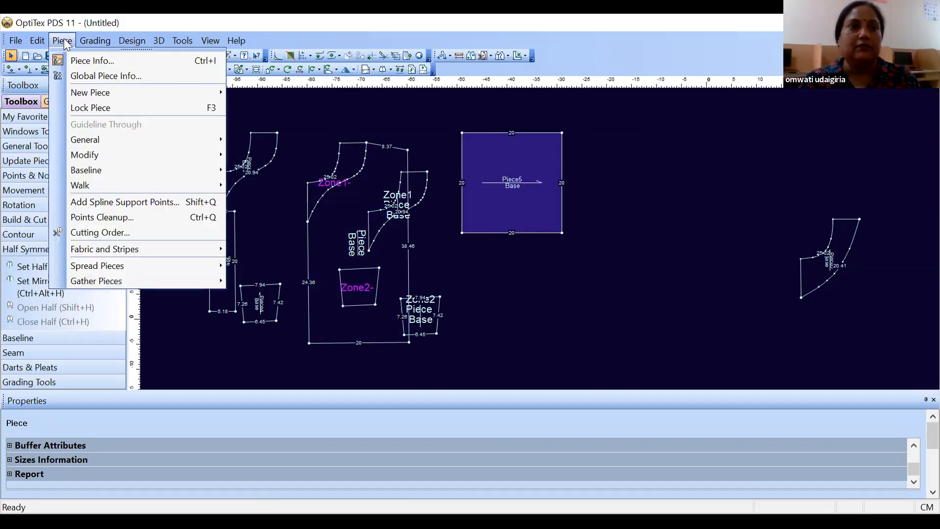
pyautogui.press('Escape')
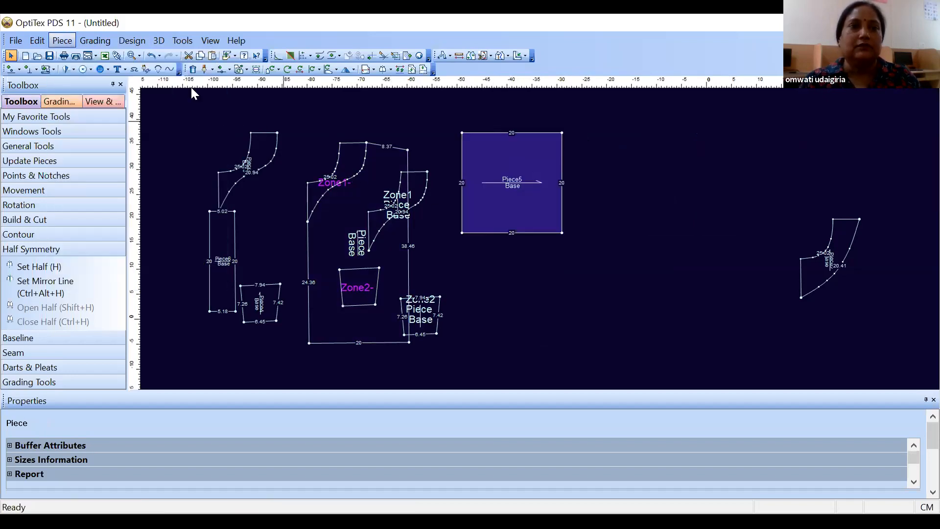
# Start a new empty document without saving the changes to the current one.
pyautogui.click(16, 40)
pyautogui.click(37, 60)
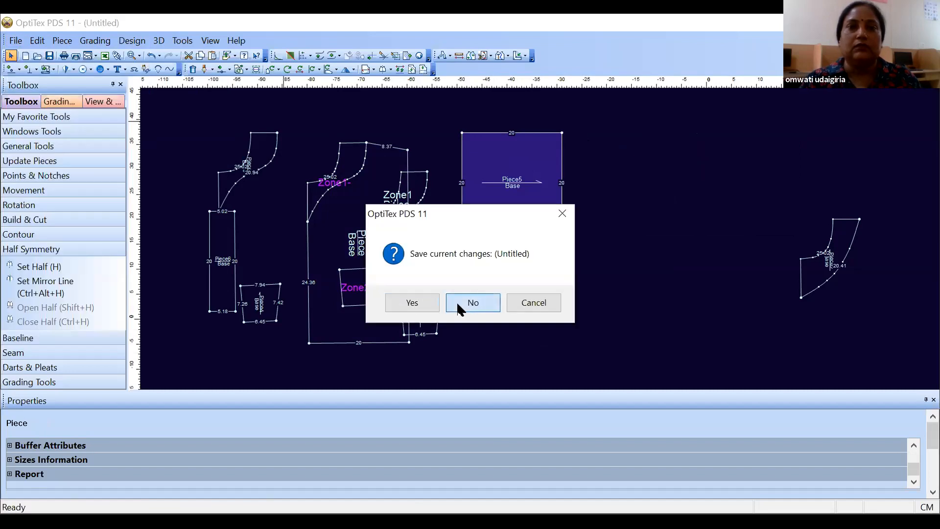
pyautogui.press('Return')
# Create a new rectangular piece measuring 20 by 20 cm.
pyautogui.click(62, 40)
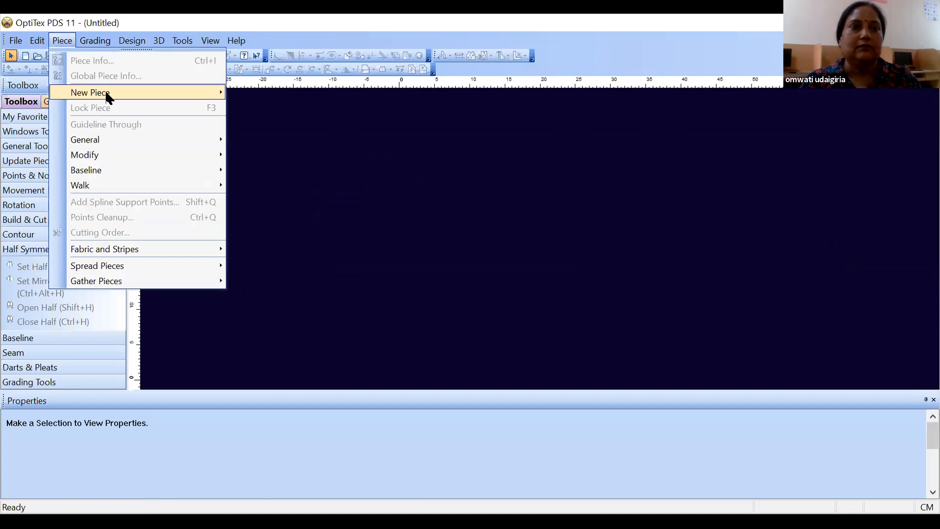
pyautogui.moveTo(110, 93)
pyautogui.click(260, 98)
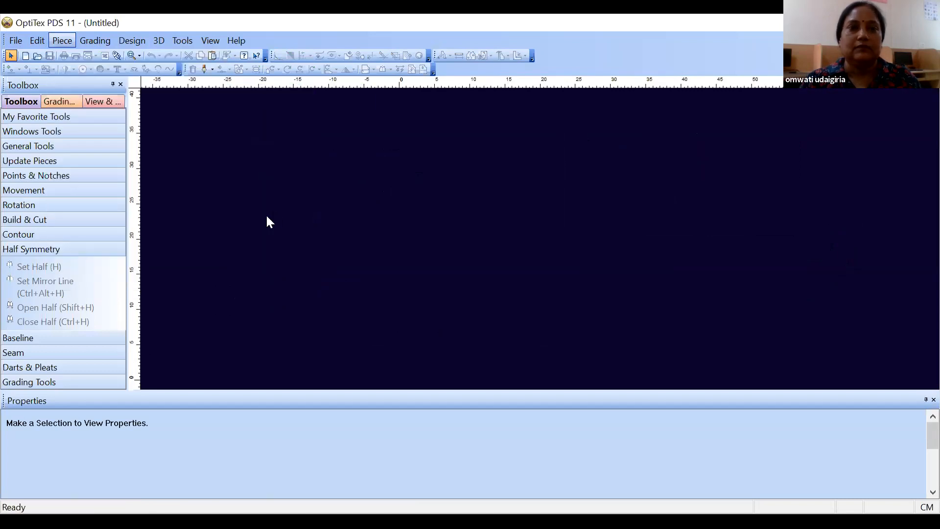
pyautogui.click(243, 252)
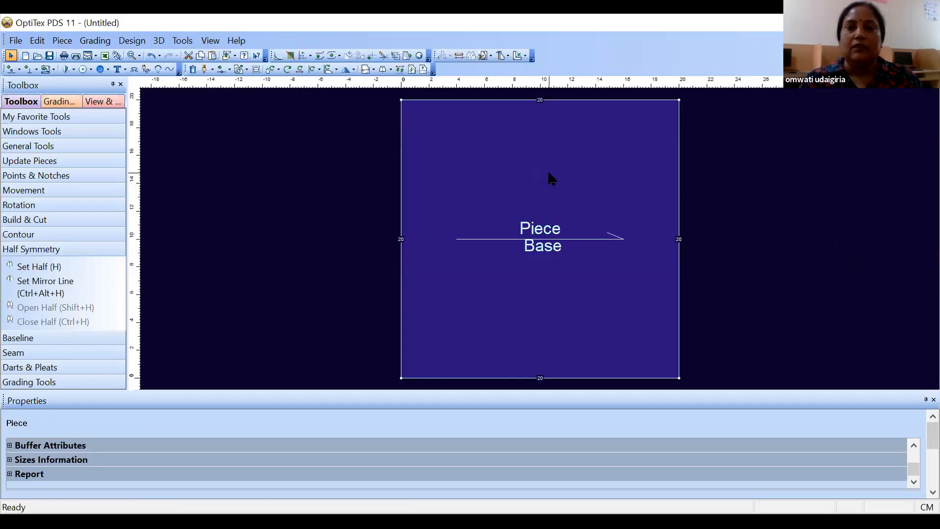
# Draft a straight internal contour across the square's upper-left corner, from about 9 cm down the left edge to about 8.6 cm along the top edge.
pyautogui.click(211, 69)
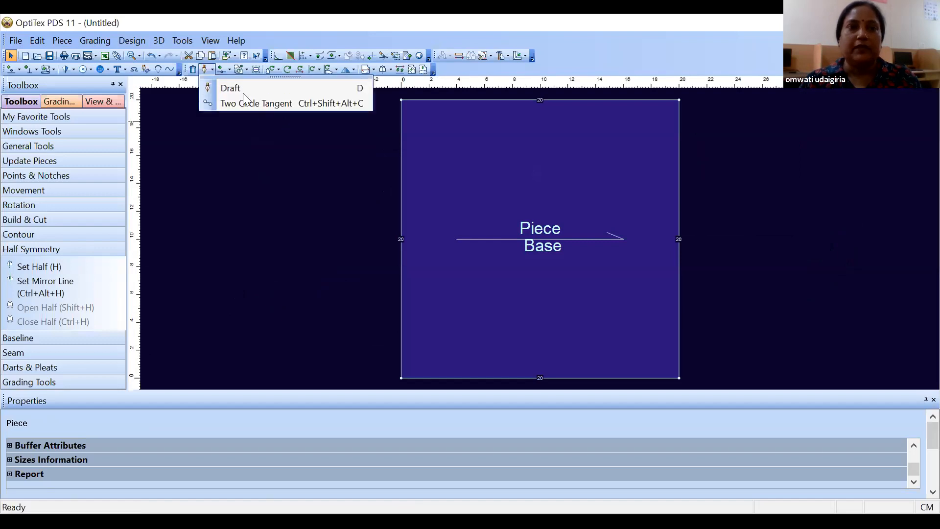
pyautogui.click(242, 93)
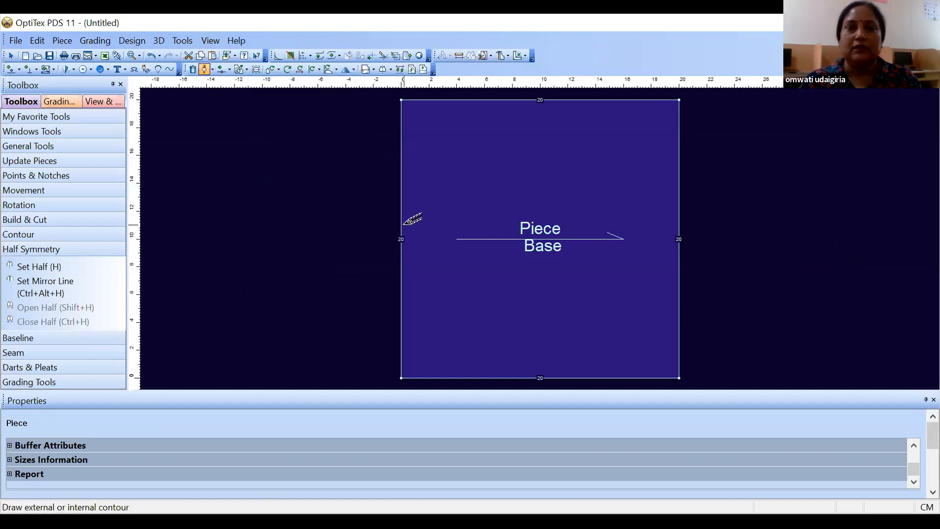
pyautogui.click(401, 225)
pyautogui.click(443, 358)
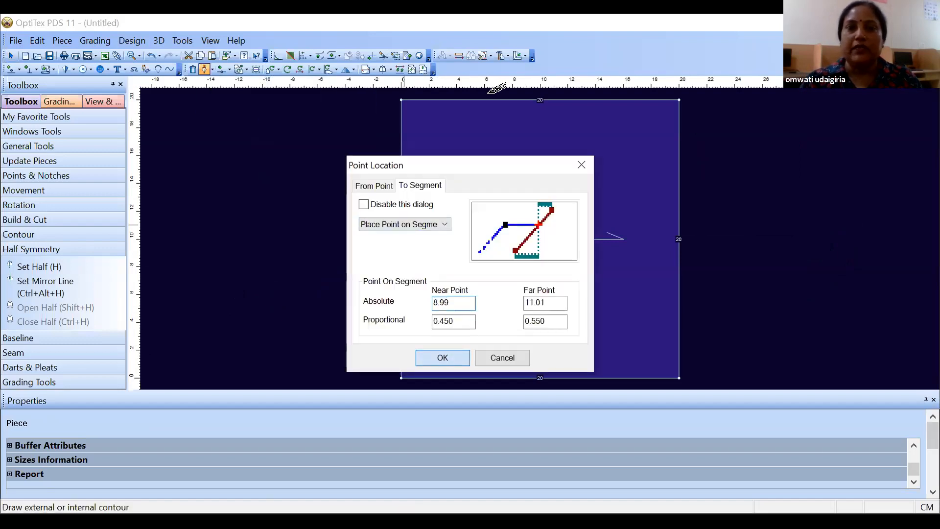
pyautogui.click(520, 100)
pyautogui.press('Return')
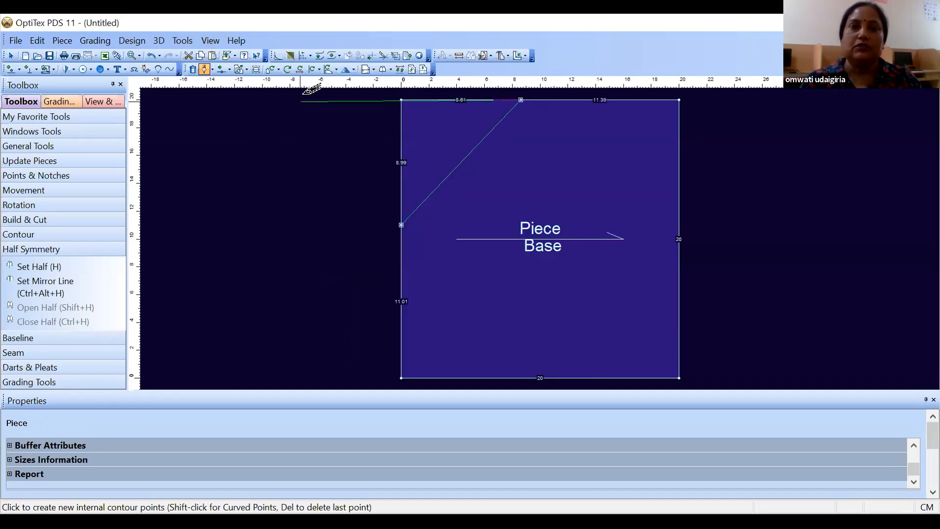
pyautogui.rightClick(308, 124)
pyautogui.click(337, 135)
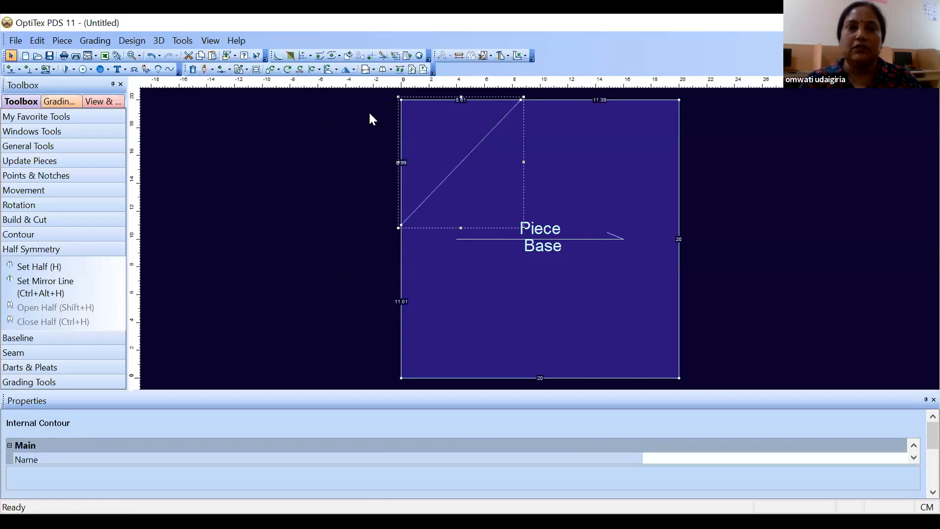
# Define the square's triangular corner as a zone with Trace Piece Zones, tracing the two outer edges and the diagonal contour.
pyautogui.scroll(-1, 518, 204)
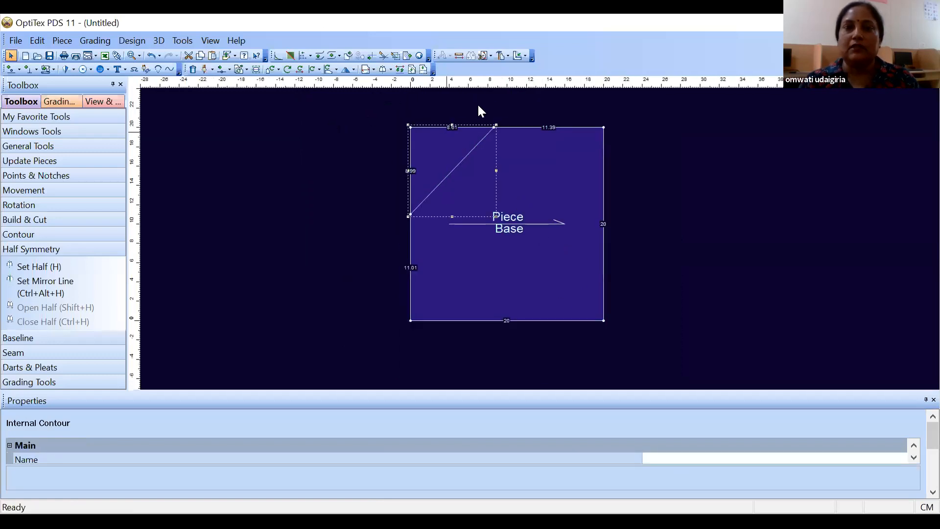
pyautogui.click(509, 56)
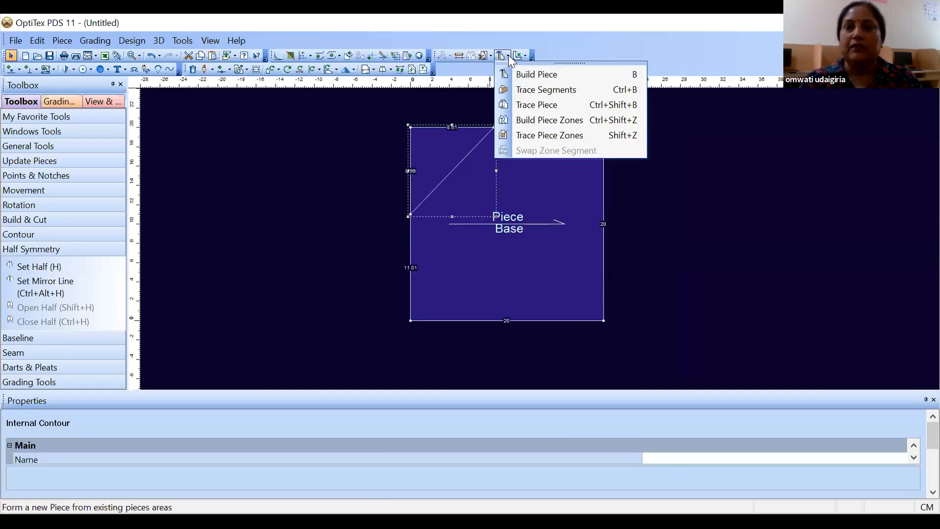
pyautogui.click(553, 137)
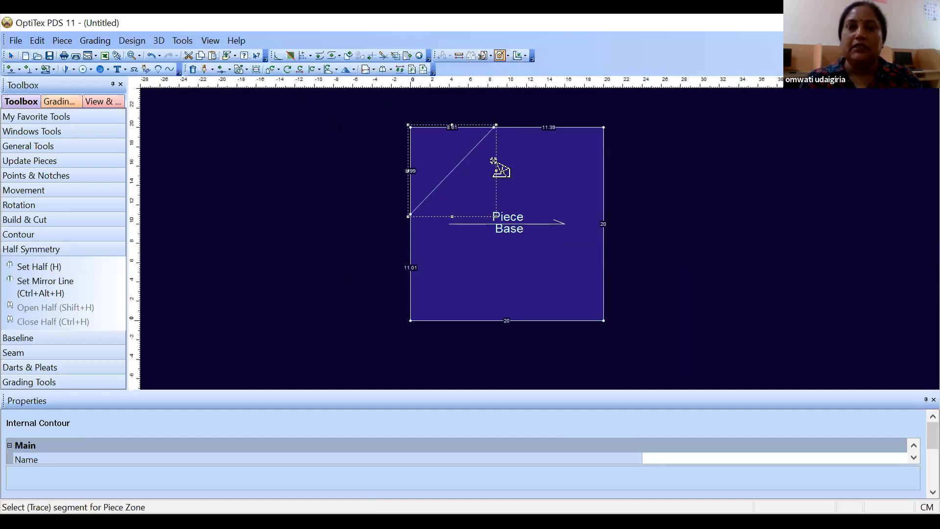
pyautogui.click(427, 158)
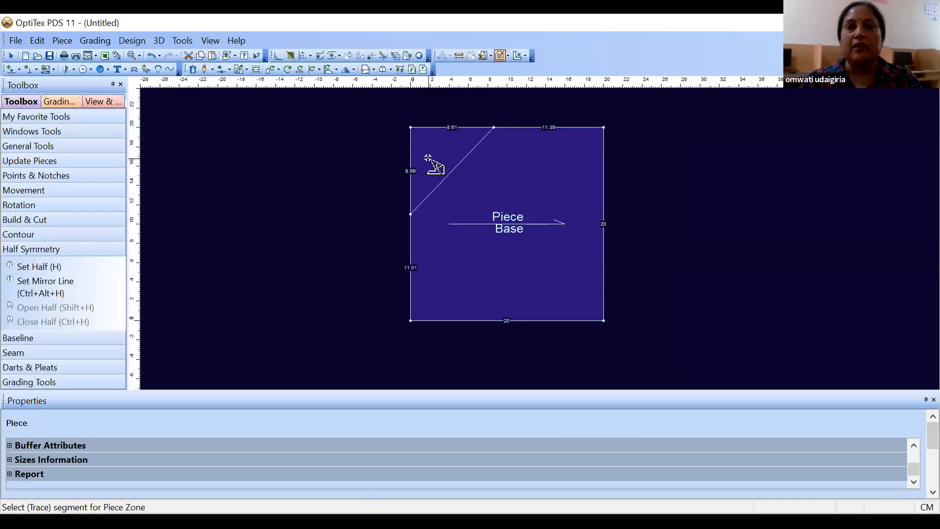
pyautogui.click(428, 158)
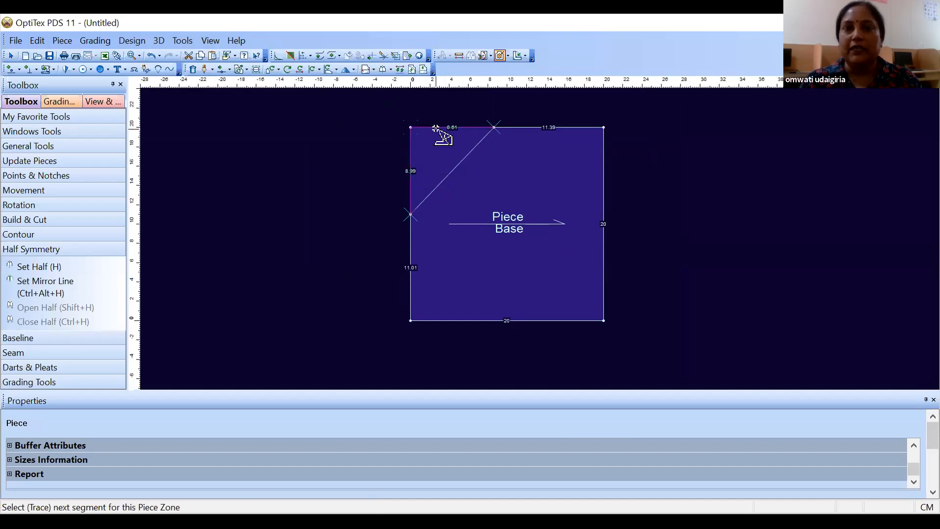
pyautogui.click(451, 171)
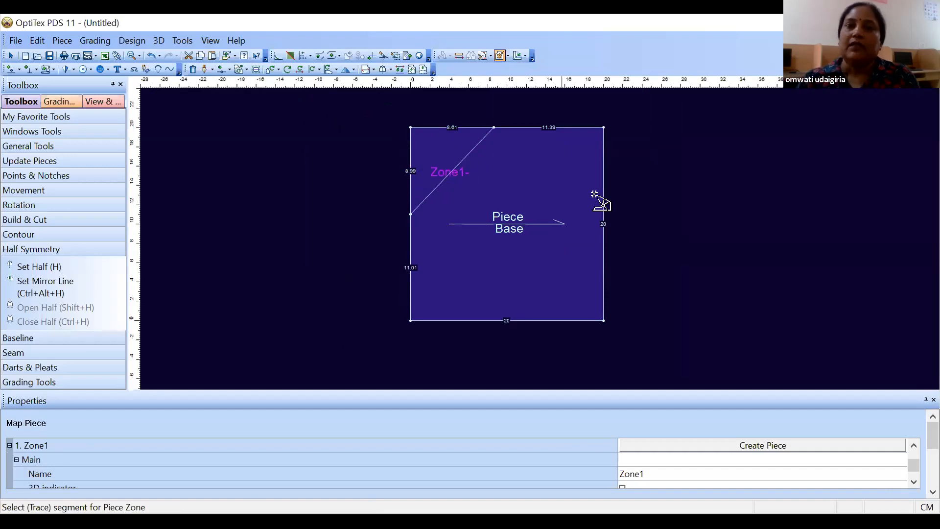
pyautogui.rightClick(613, 197)
pyautogui.click(633, 200)
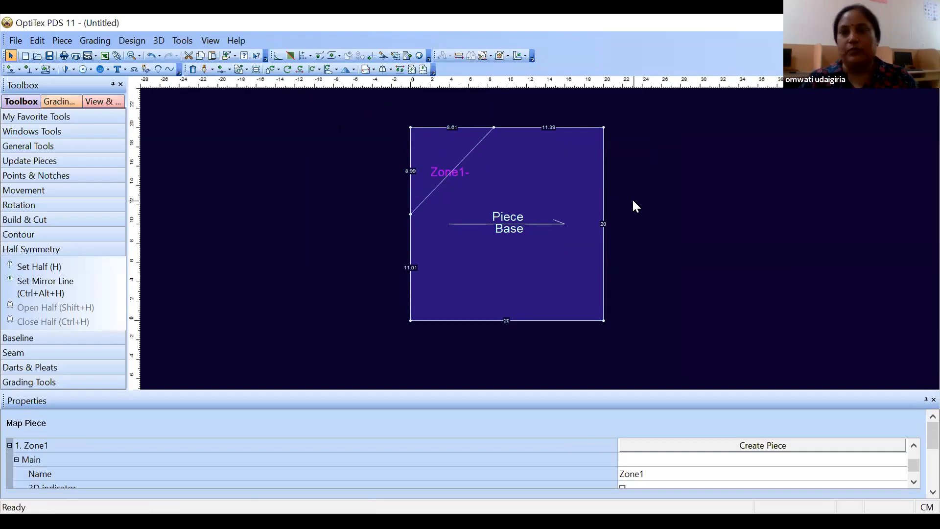
# Try to swap the zone's border with Swap Zone Segment, picking the diagonal internal contour.
pyautogui.moveTo(464, 146); pyautogui.dragTo(401, 154)
pyautogui.scroll(-1, 422, 175)
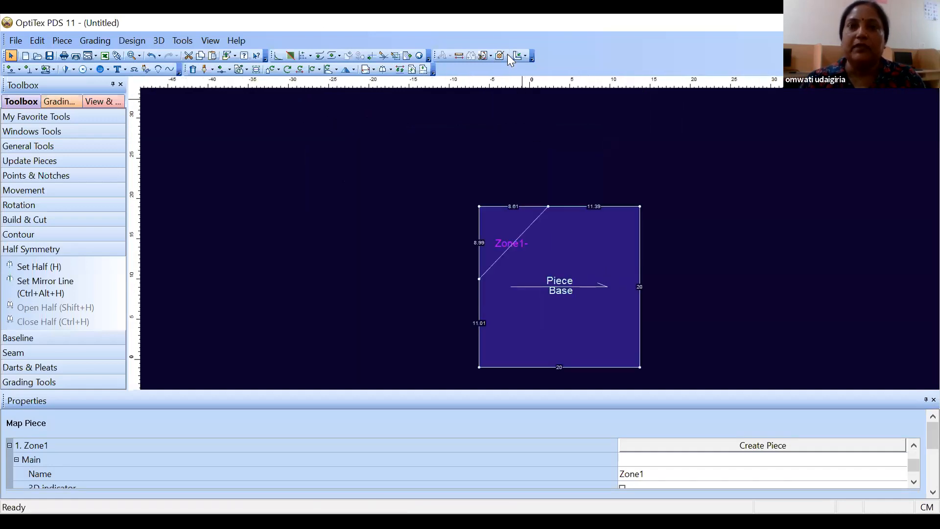
pyautogui.click(508, 56)
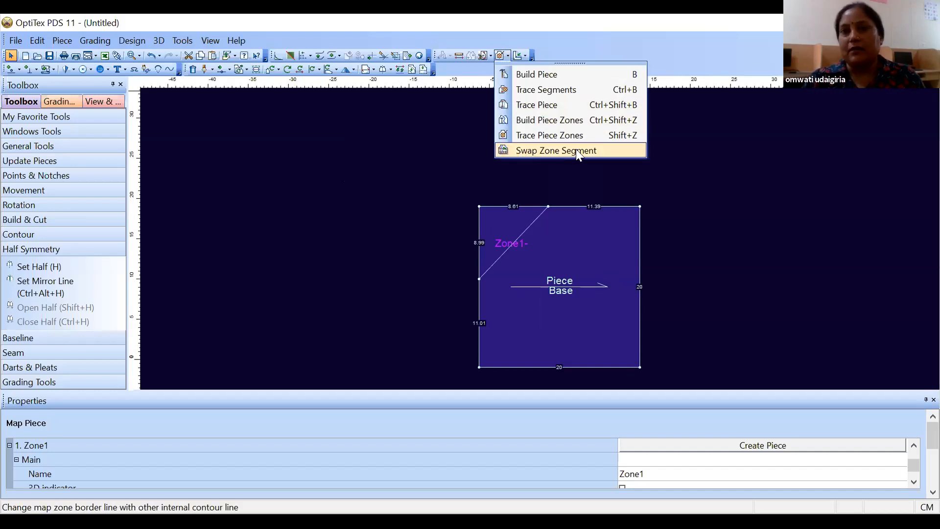
pyautogui.click(570, 192)
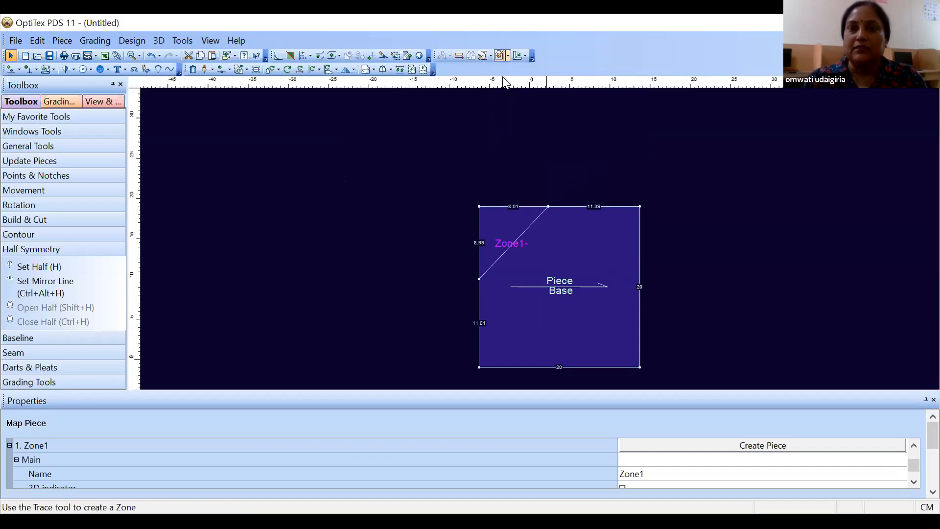
pyautogui.click(483, 276)
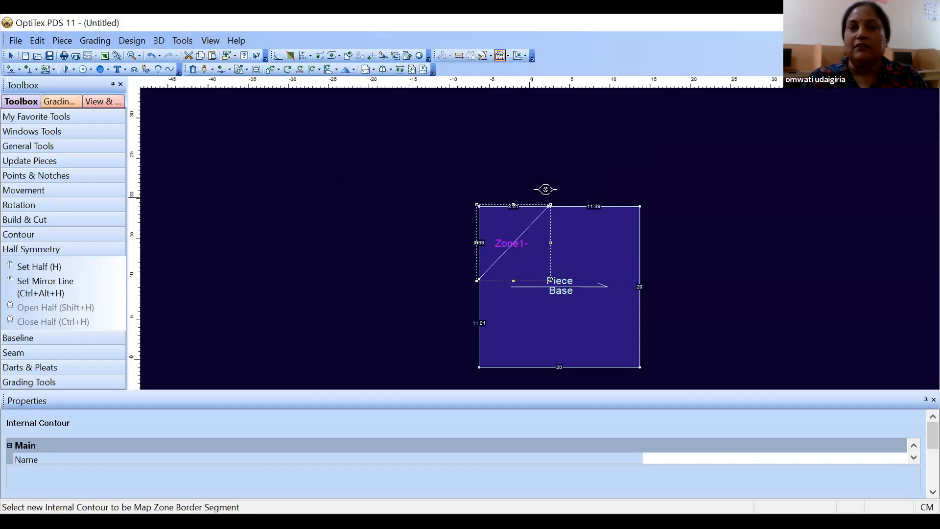
pyautogui.rightClick(550, 180)
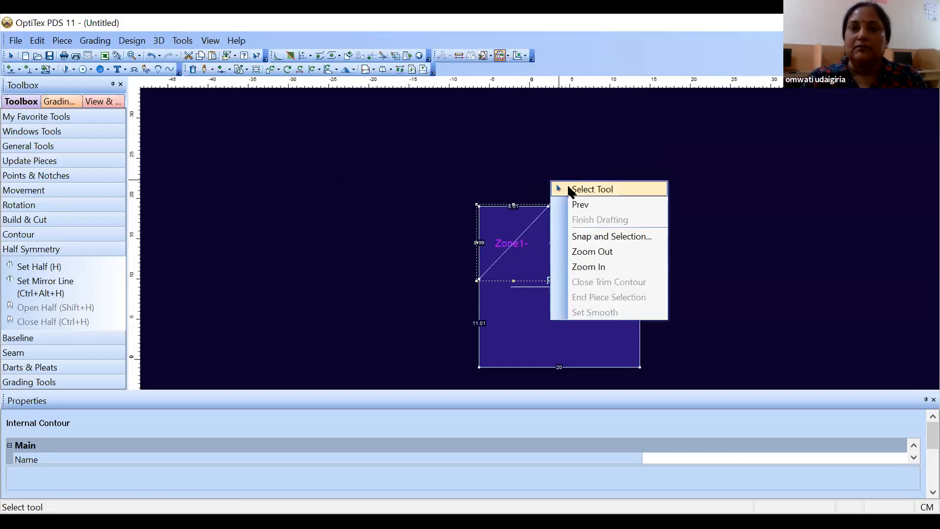
pyautogui.click(568, 187)
pyautogui.click(562, 233)
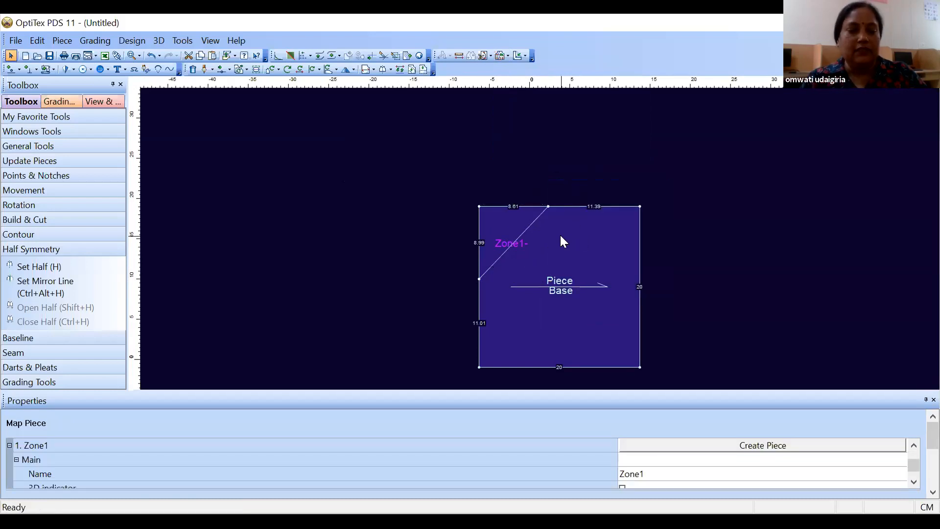
# Undo the piece move and the corner zone, and delete the square's diagonal internal contour.
pyautogui.hotkey('ctrl', 'z')
pyautogui.hotkey('ctrl', 'z')
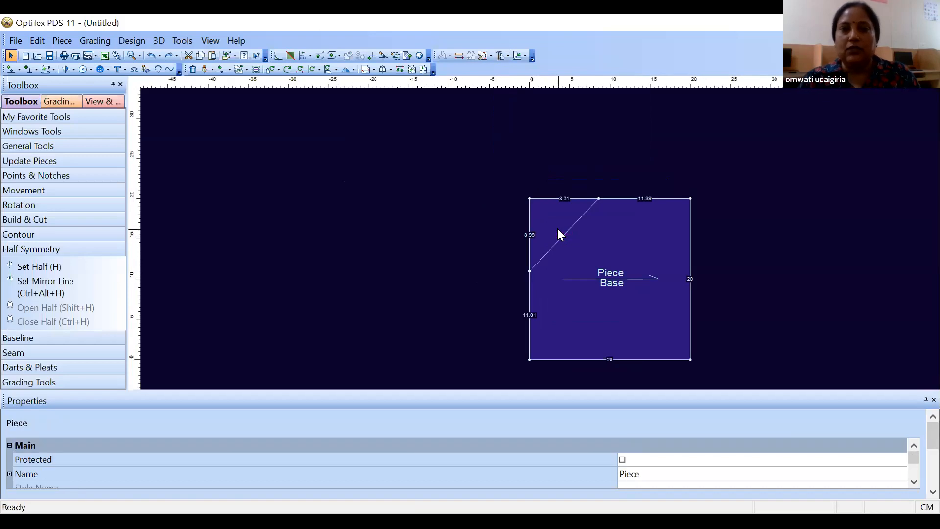
pyautogui.click(570, 229)
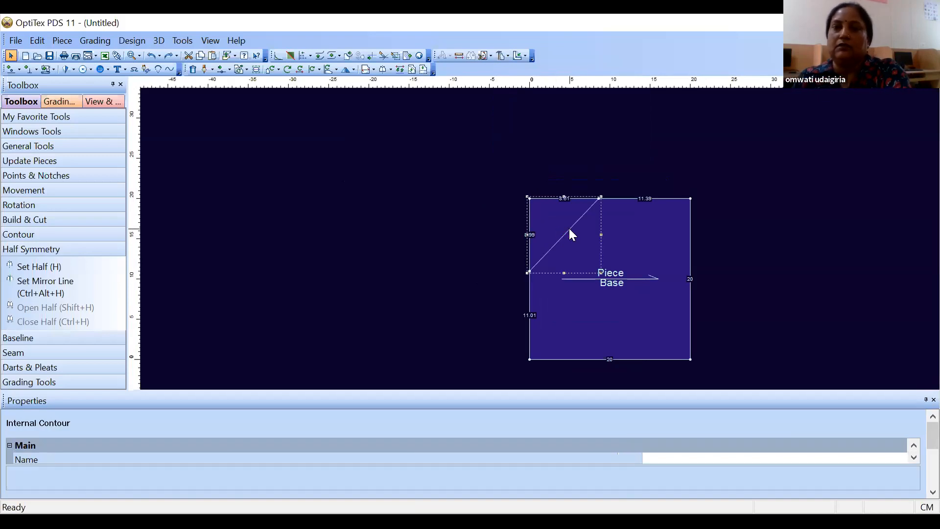
pyautogui.press('Delete')
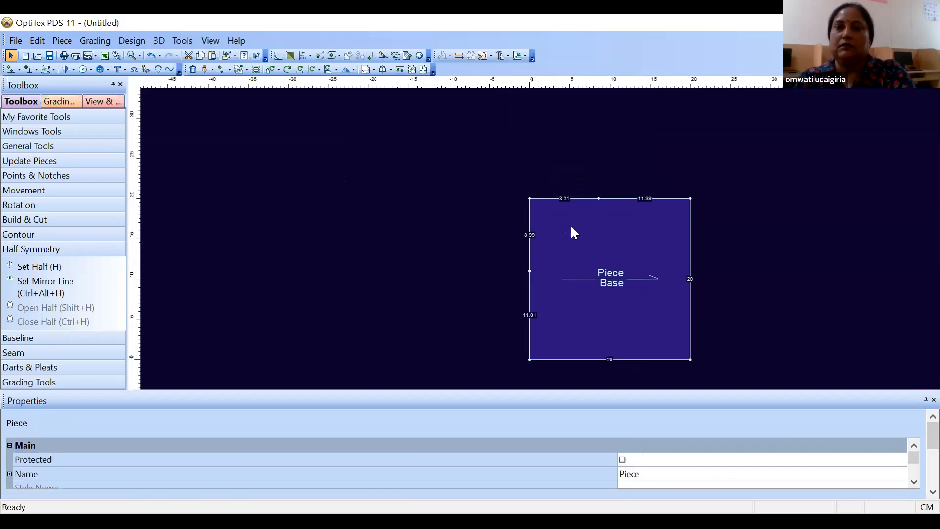
# Move the square piece about 22 cm to the left and about 6.5 cm up in the workspace.
pyautogui.click(526, 57)
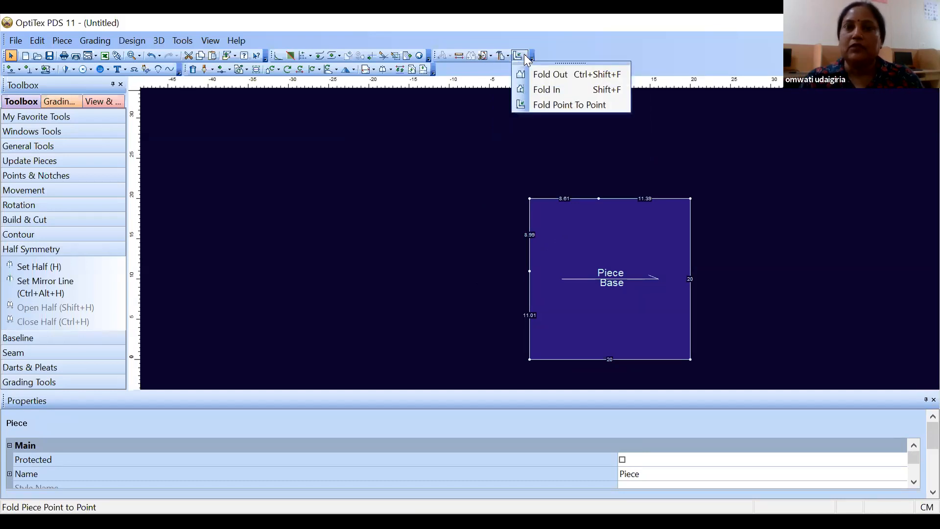
pyautogui.click(484, 137)
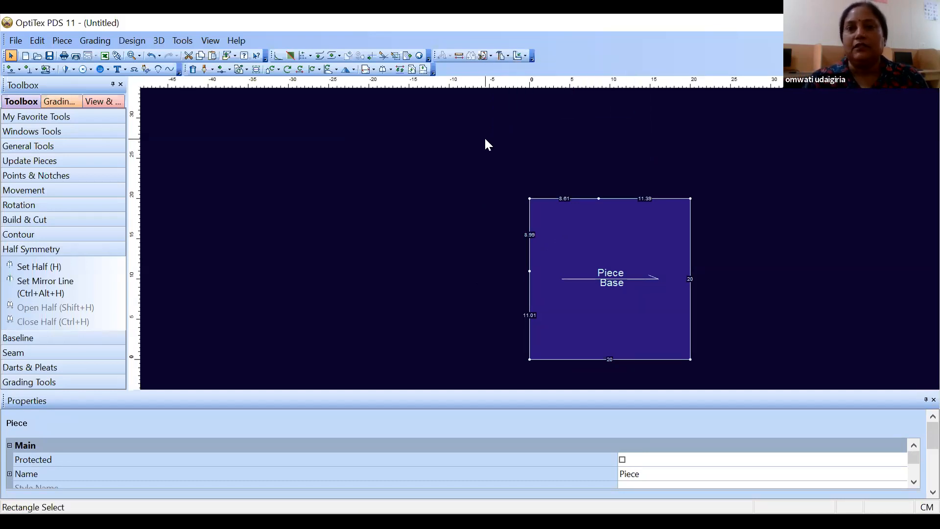
pyautogui.moveTo(586, 219); pyautogui.dragTo(407, 167)
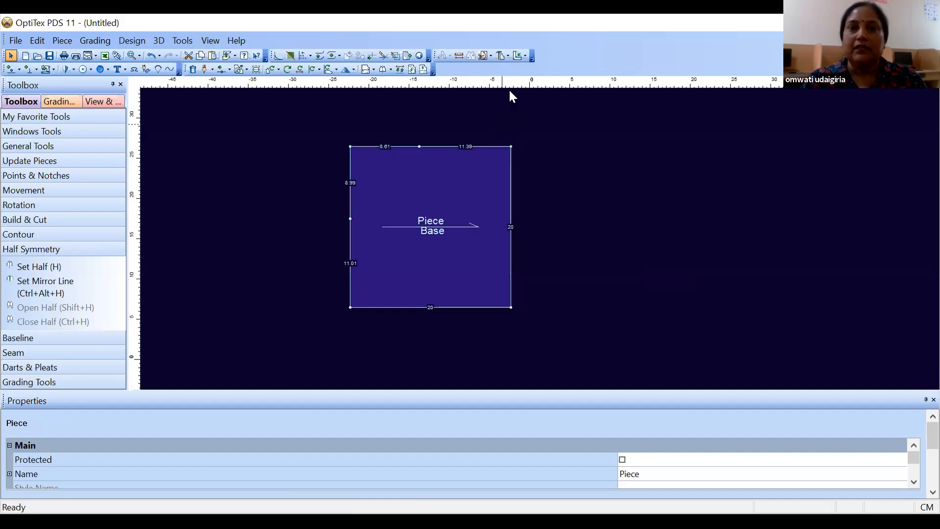
# Fold In the square's right half along a near-vertical line from 1.03 cm past the top edge's existing point to the bottom edge.
pyautogui.click(526, 57)
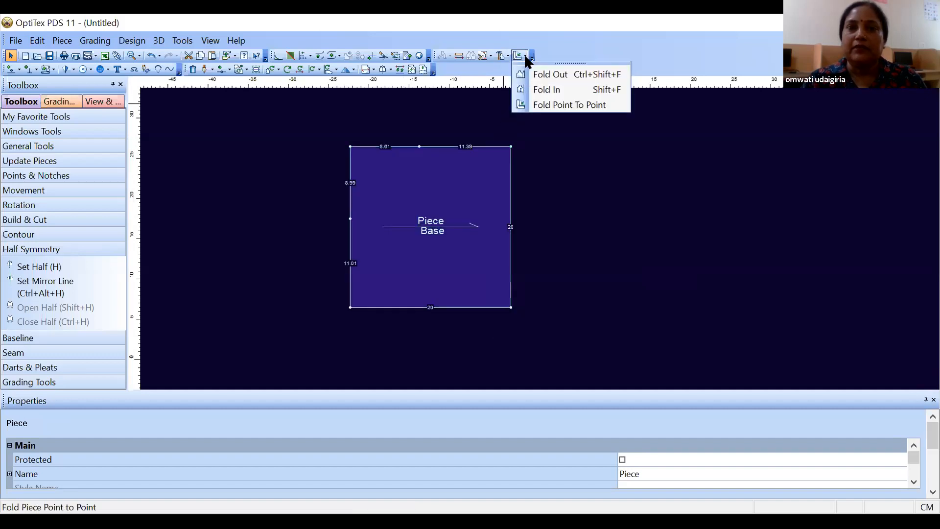
pyautogui.click(548, 90)
pyautogui.click(427, 147)
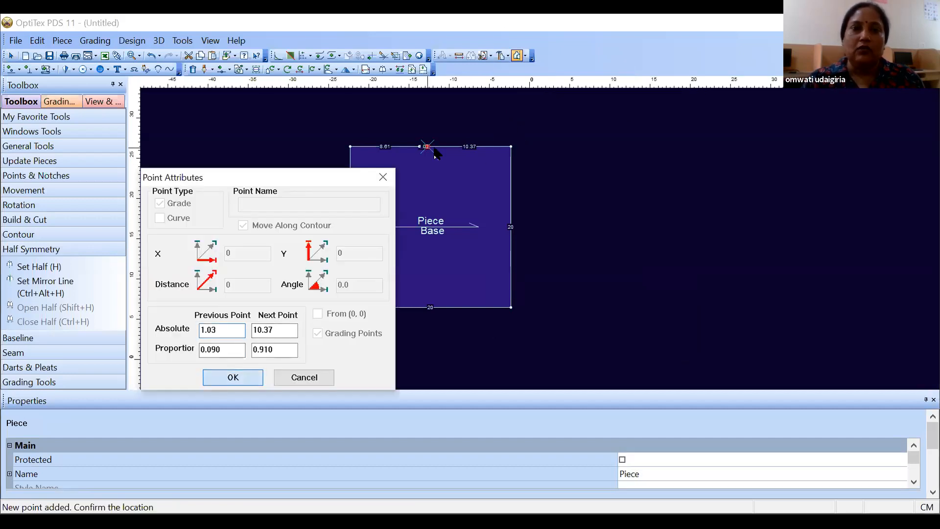
pyautogui.press('Return')
pyautogui.click(425, 307)
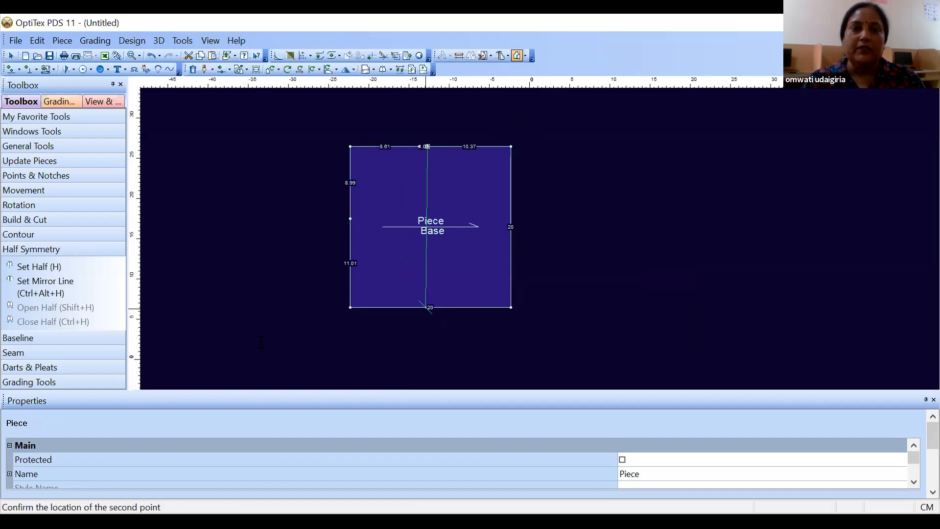
pyautogui.press('Return')
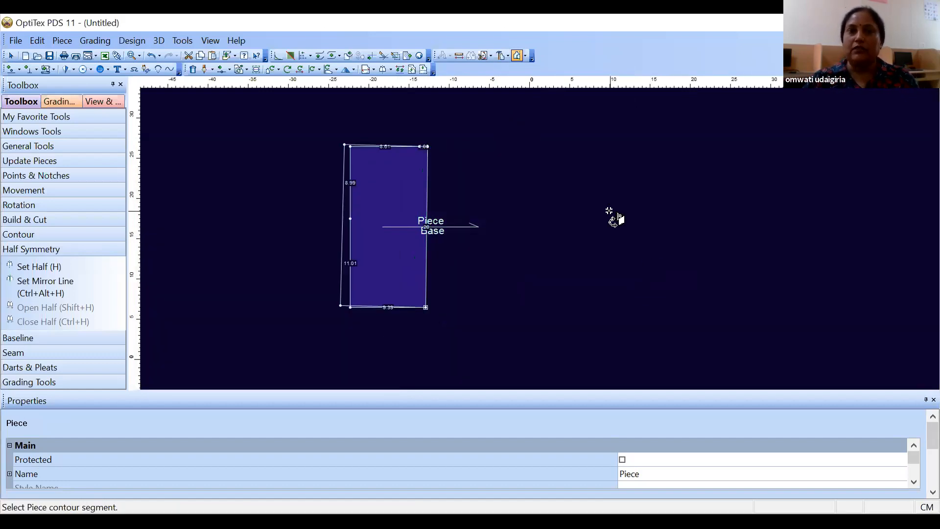
pyautogui.rightClick(521, 166)
pyautogui.click(536, 168)
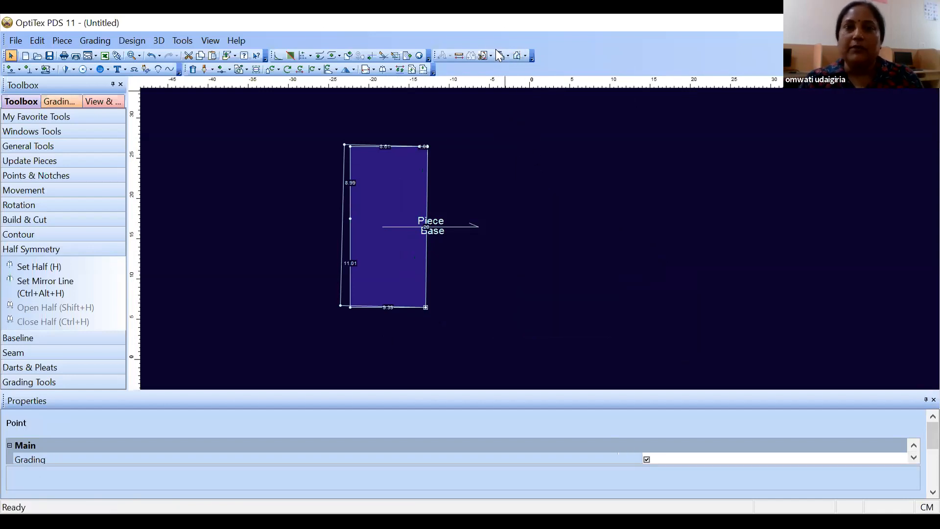
# Fold Out the folded half, using the piece's right edge as the mirror line.
pyautogui.click(524, 56)
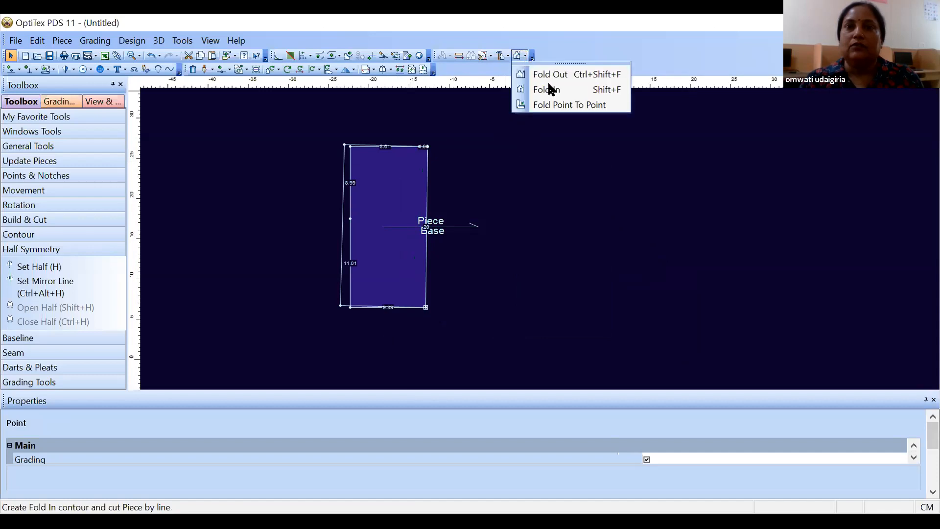
pyautogui.click(555, 74)
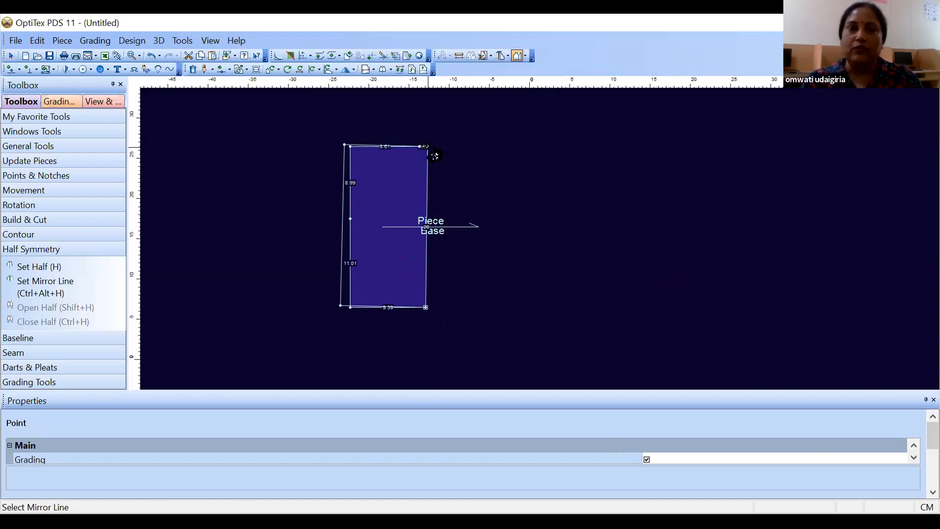
pyautogui.click(426, 186)
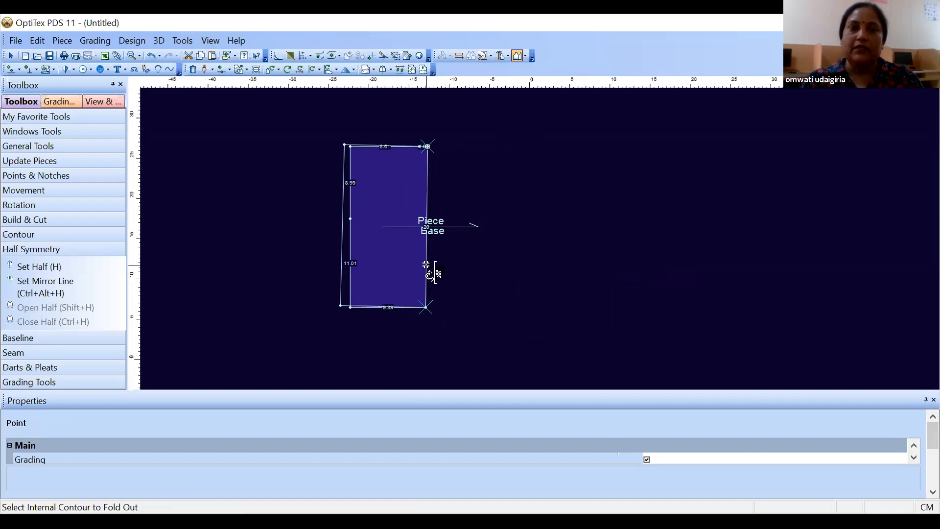
pyautogui.click(426, 315)
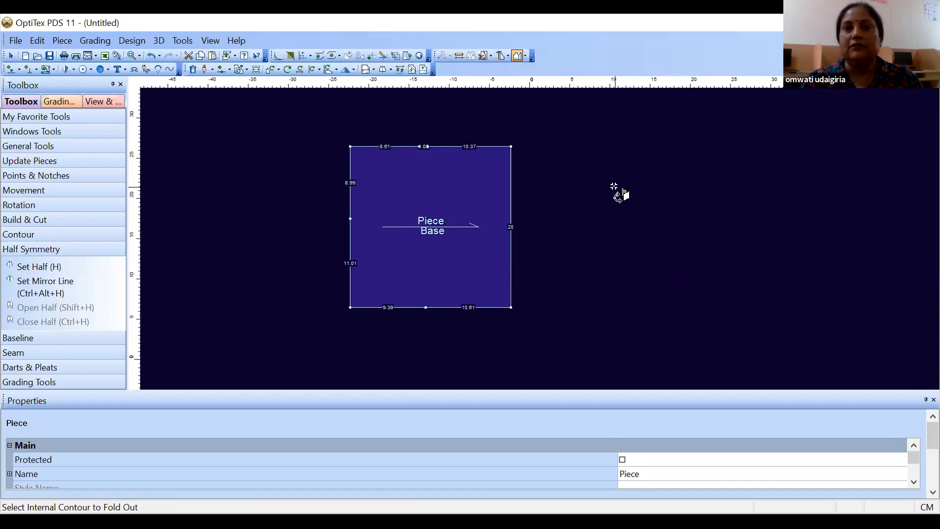
pyautogui.rightClick(615, 187)
# Fold the square diagonally with Fold Point To Point, bringing the upper-right corner onto the lower-left corner.
pyautogui.click(524, 57)
pyautogui.click(524, 57)
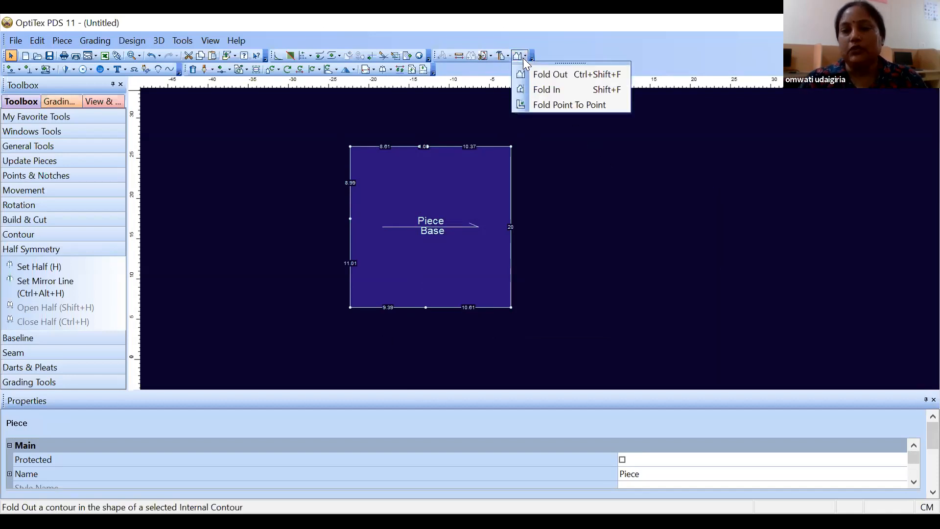
pyautogui.click(550, 105)
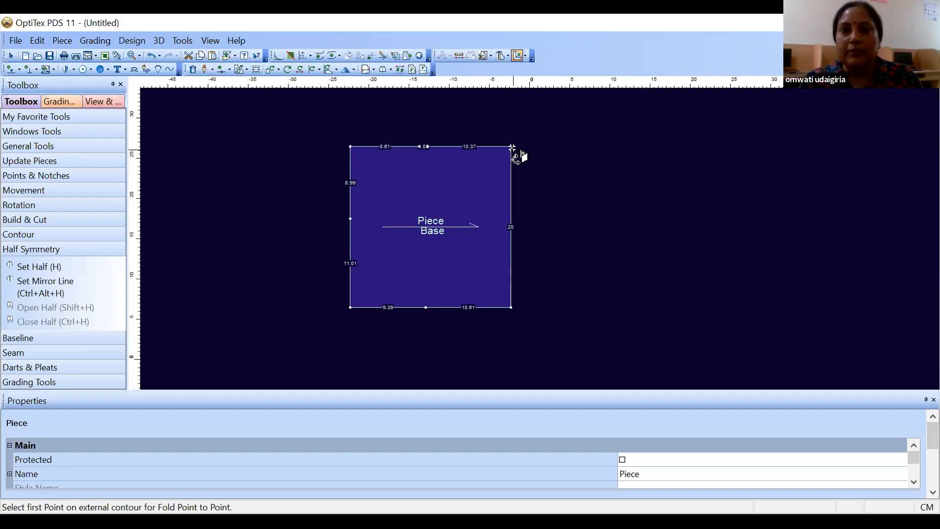
pyautogui.click(511, 146)
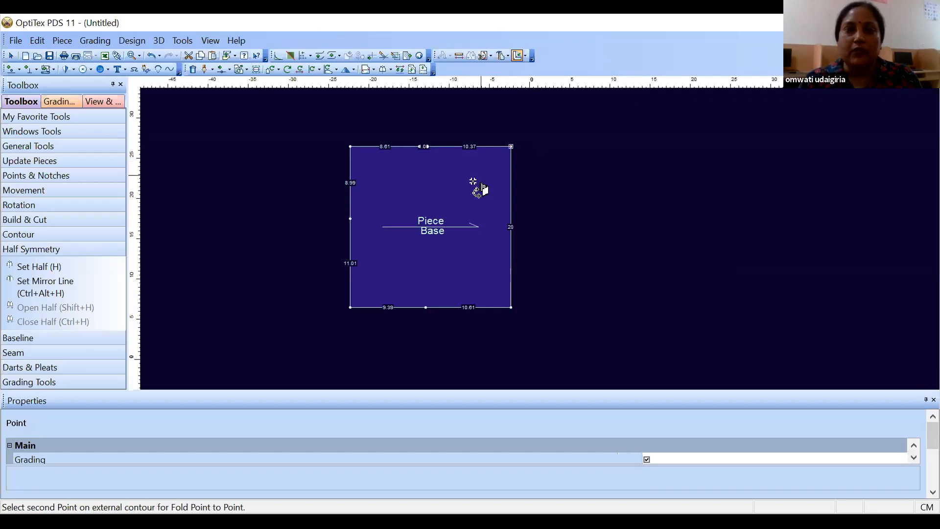
pyautogui.click(349, 307)
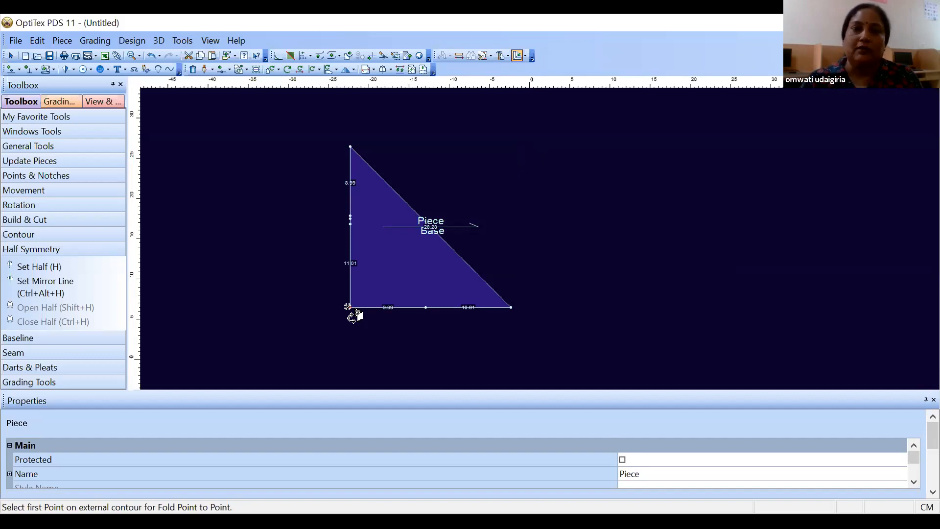
pyautogui.rightClick(504, 187)
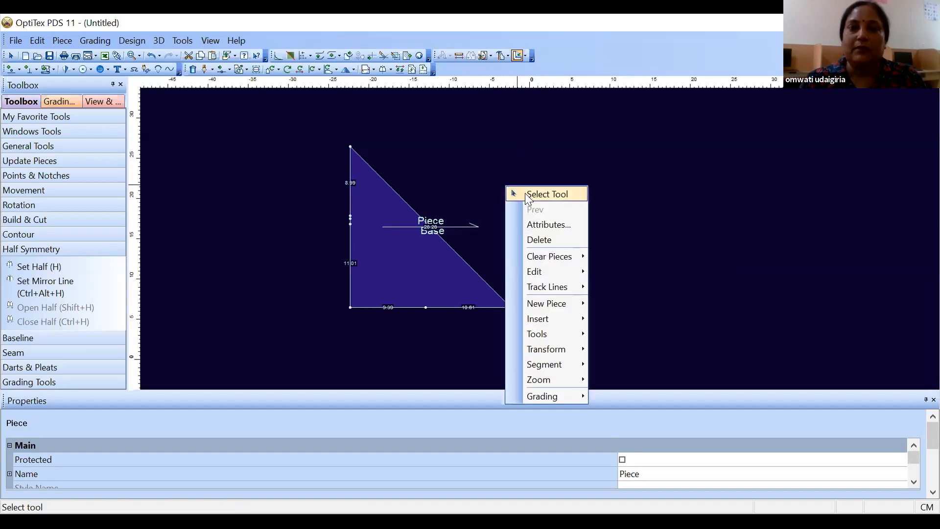
pyautogui.click(528, 196)
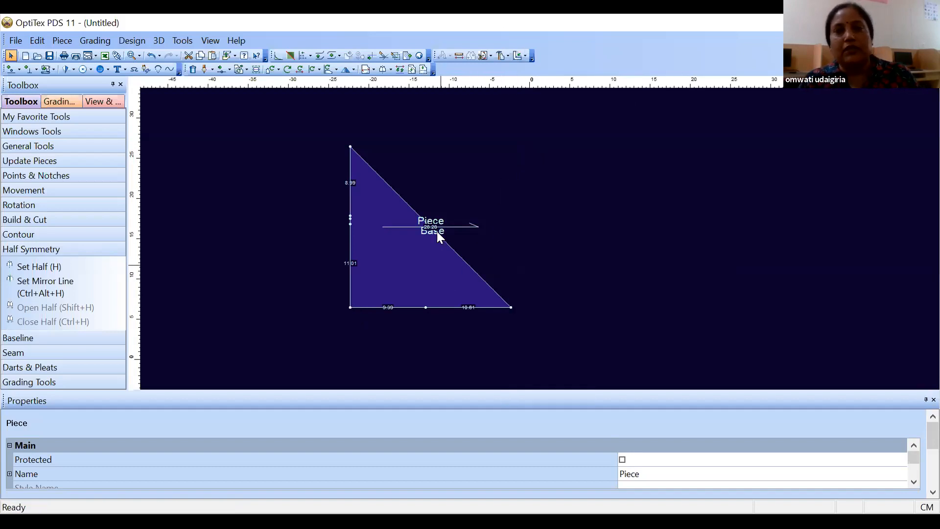
# Try to Fold Out the triangle with the lower section of its left edge as the mirror line.
pyautogui.click(520, 55)
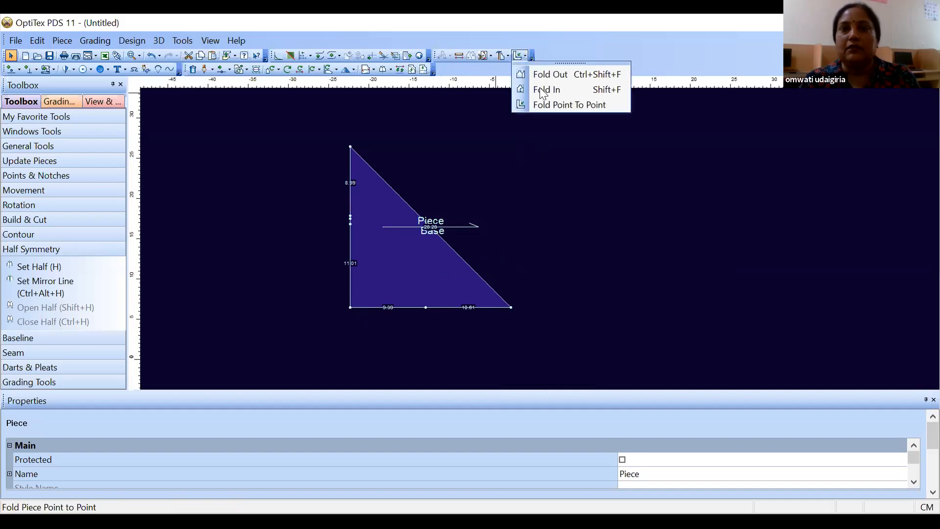
pyautogui.click(545, 76)
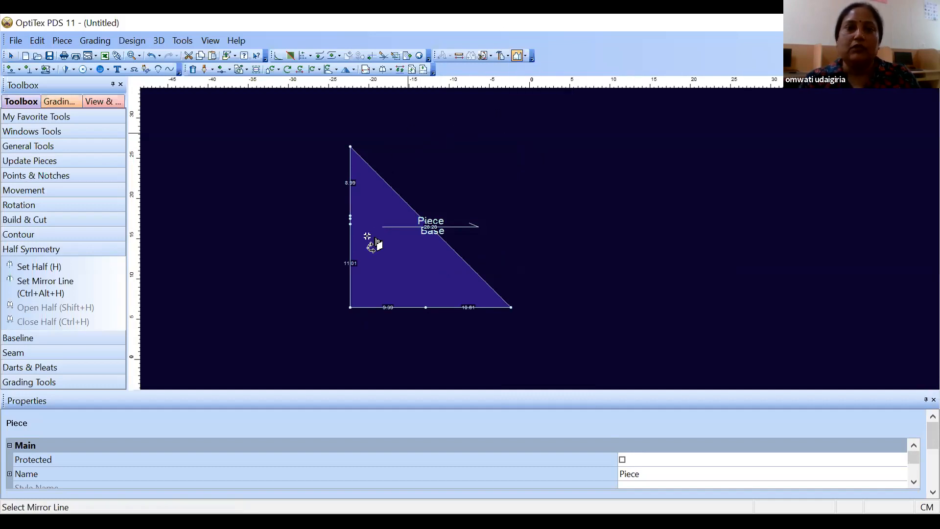
pyautogui.click(350, 308)
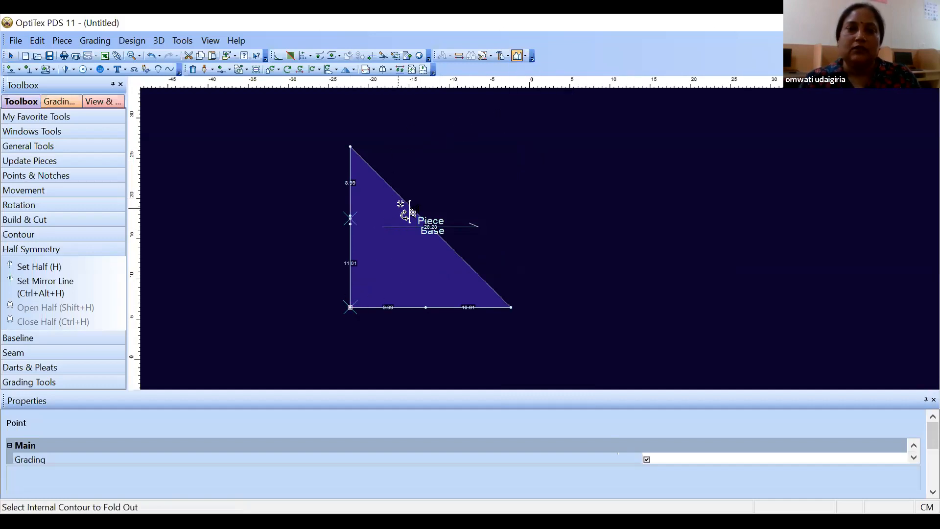
pyautogui.click(352, 216)
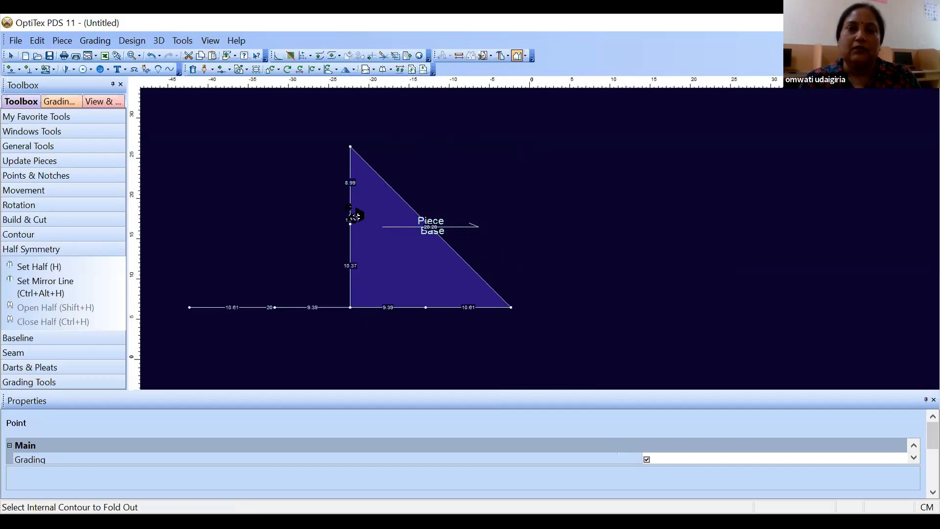
pyautogui.rightClick(458, 200)
pyautogui.click(478, 204)
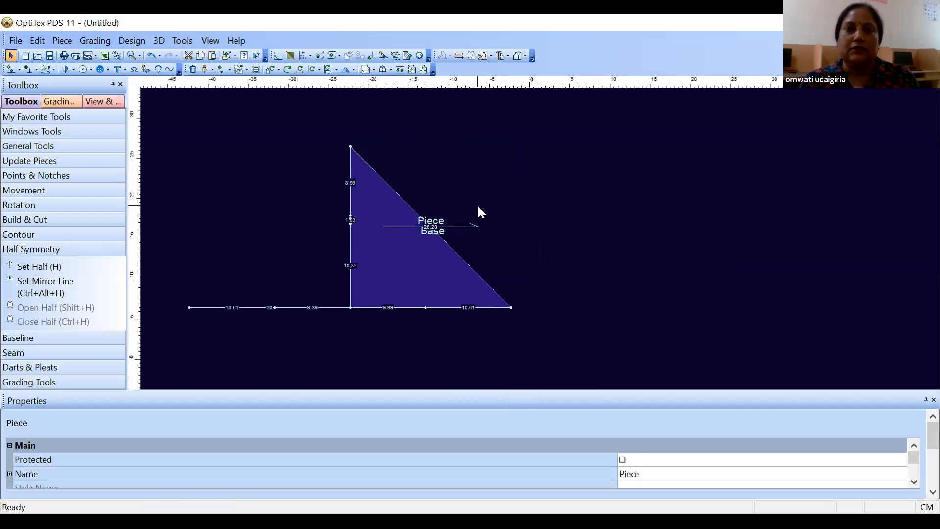
# Undo the fold-out and the point-to-point fold, and move the square about 12 cm left and slightly down.
pyautogui.hotkey('ctrl', 'z')
pyautogui.hotkey('ctrl', 'z')
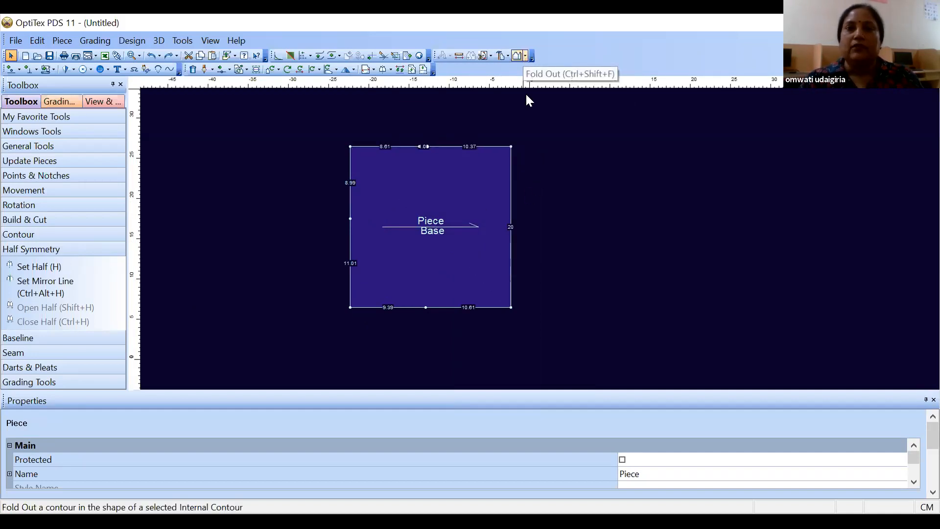
pyautogui.moveTo(462, 185); pyautogui.dragTo(367, 203)
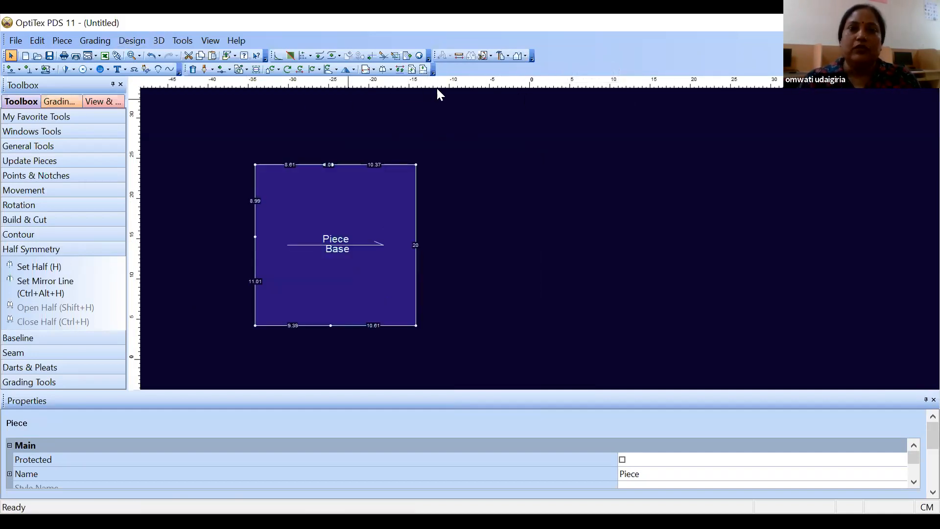